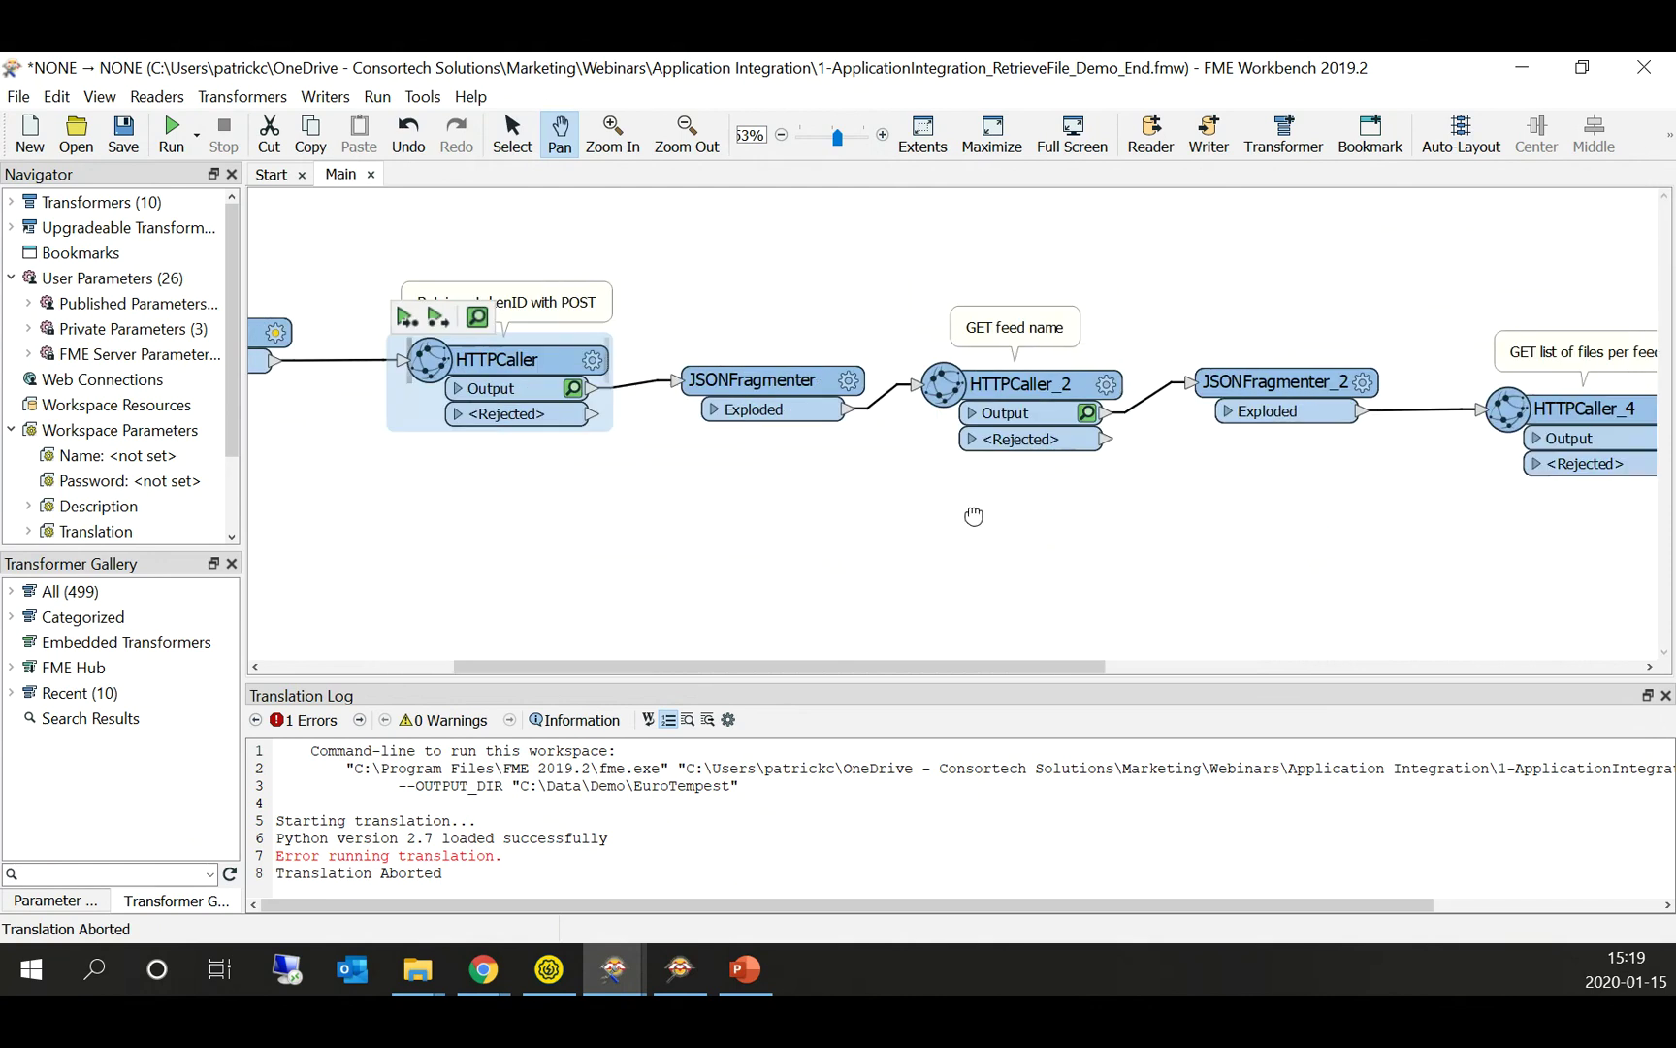
Step: Look along the transformer chain and back to the Creator, and widen the Navigator and Transformer Gallery panes
{"action": "left_click_drag", "start_coordinate": [1154, 530], "coordinate": [873, 529]}
{"action": "left_click_drag", "start_coordinate": [1018, 534], "coordinate": [873, 538]}
{"action": "left_click_drag", "start_coordinate": [1135, 538], "coordinate": [845, 541]}
{"action": "key", "text": "Escape"}
{"action": "scroll", "coordinate": [873, 533], "scroll_direction": "left", "scroll_amount": 10}
{"action": "scroll", "coordinate": [894, 524], "scroll_direction": "left", "scroll_amount": 7}
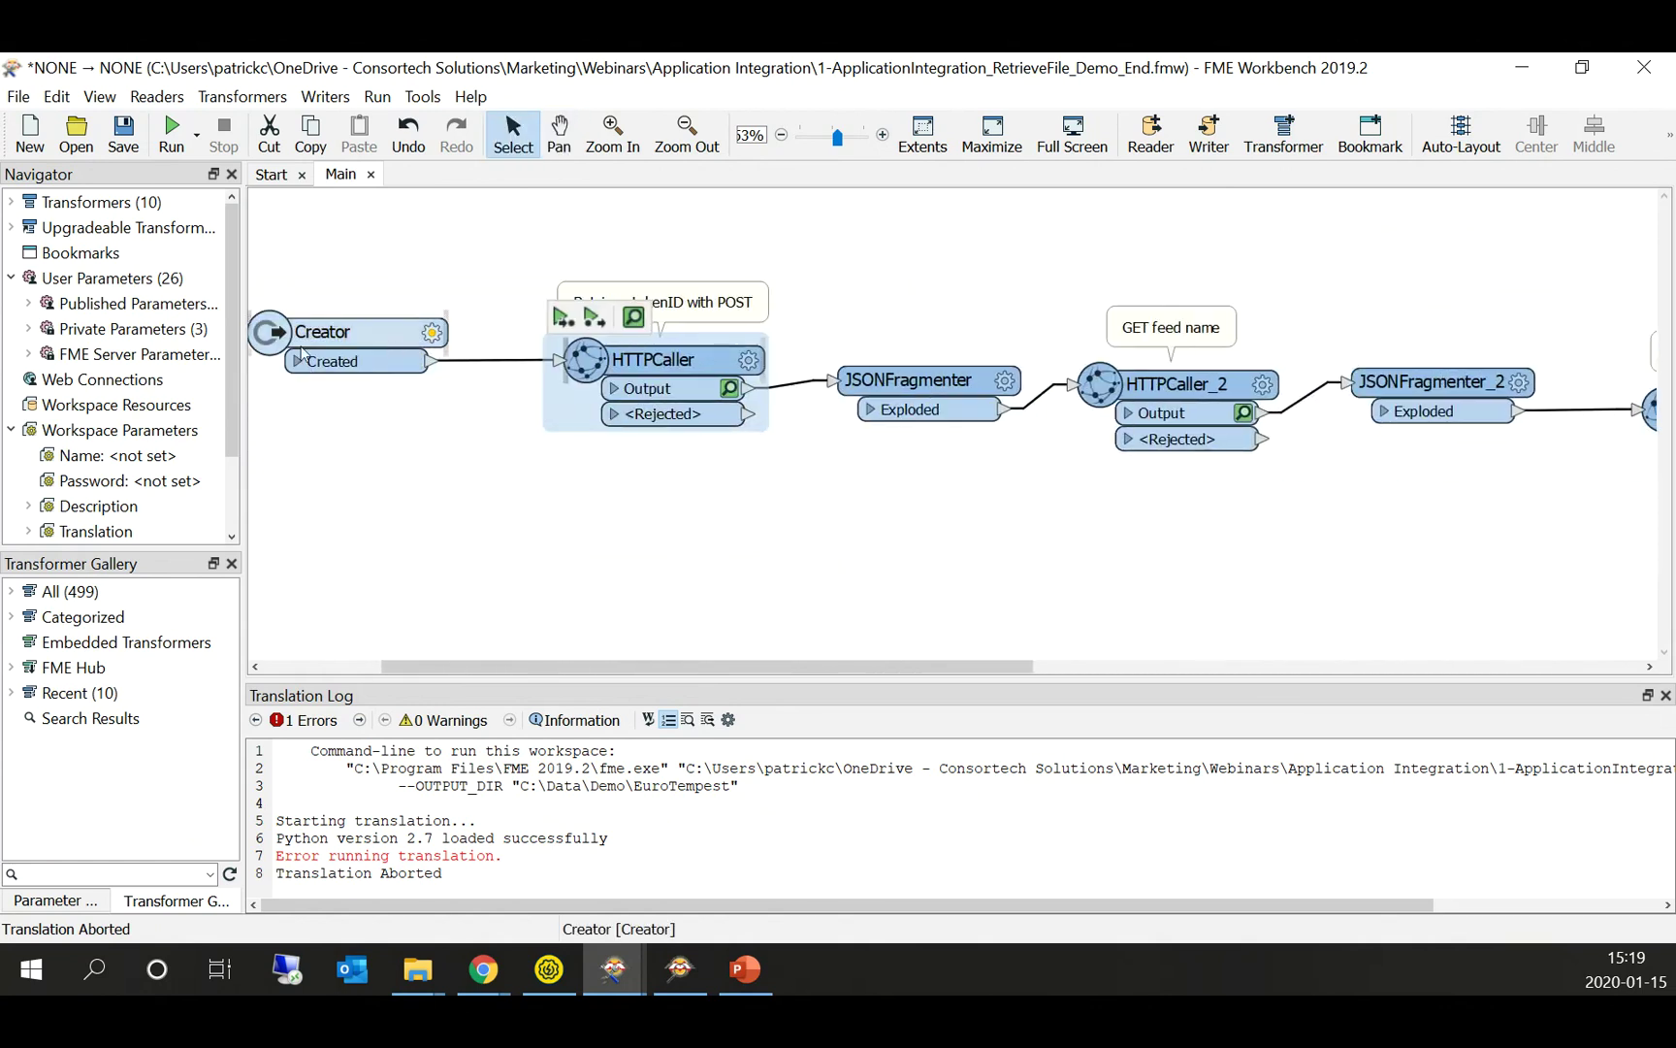
{"action": "left_click_drag", "start_coordinate": [243, 388], "coordinate": [423, 380]}
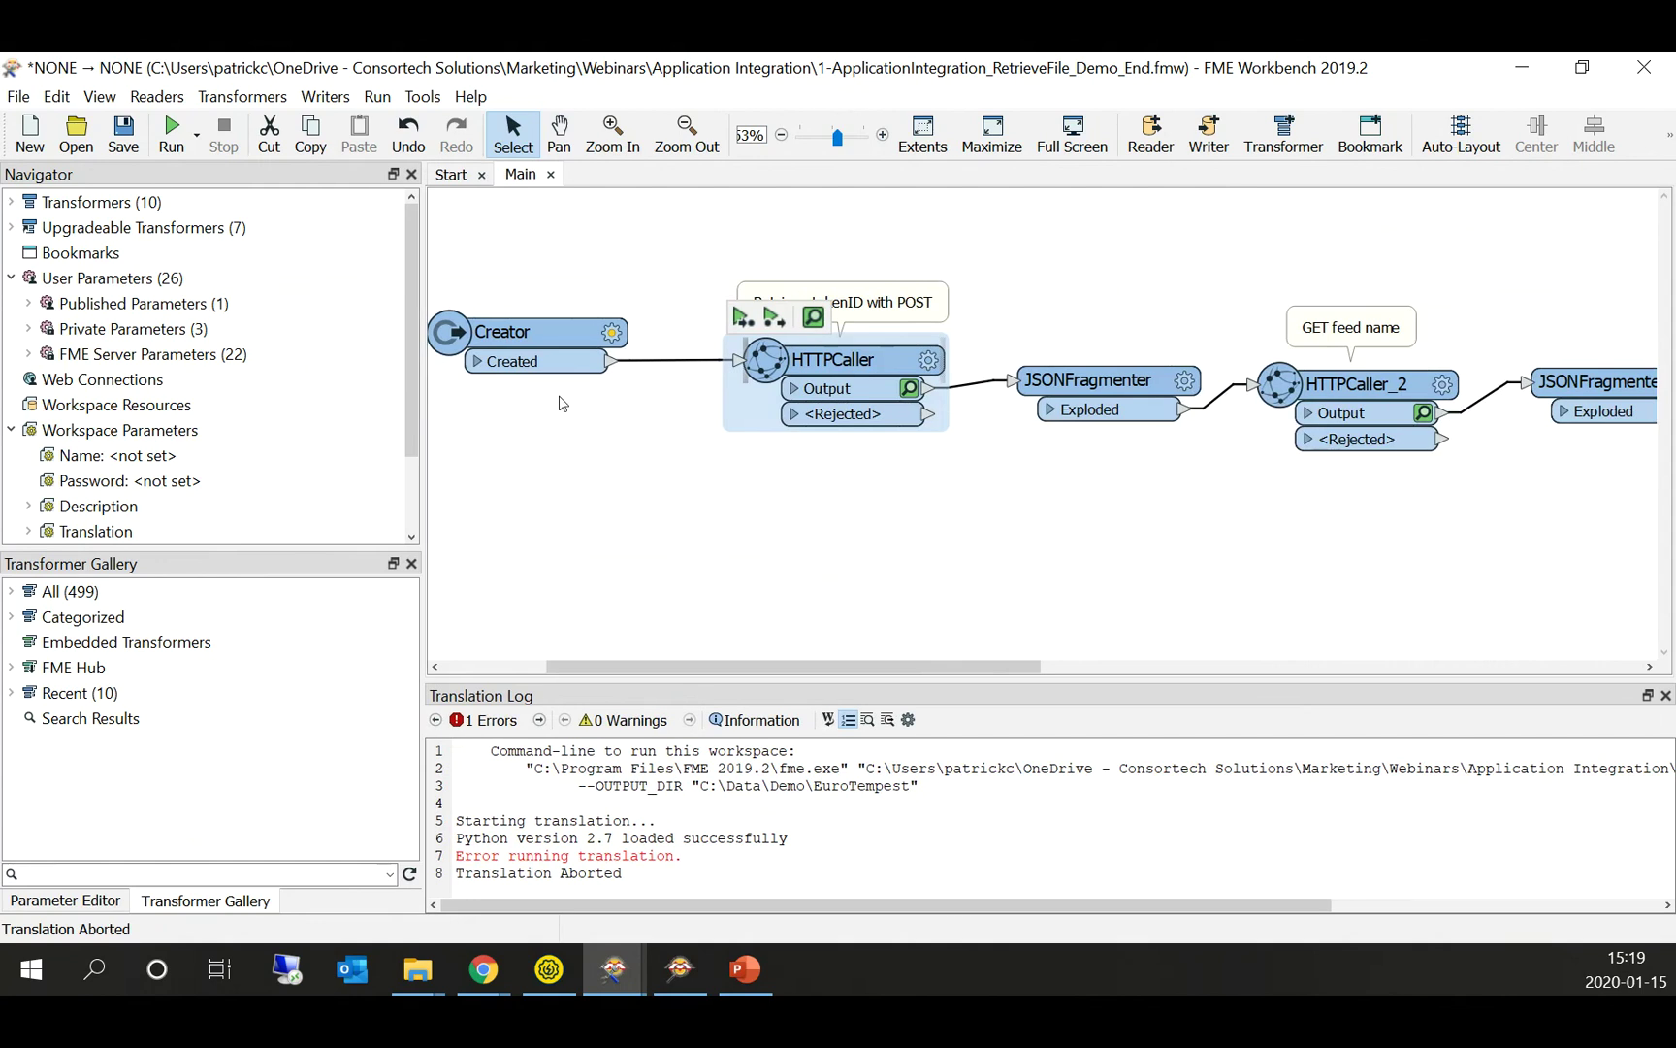
Step: Review the first HTTPCaller's parameters, checking its request URL, the user and API ID in the upload body, and the response body attribute
{"action": "scroll", "coordinate": [929, 367], "scroll_direction": "up", "scroll_amount": 2}
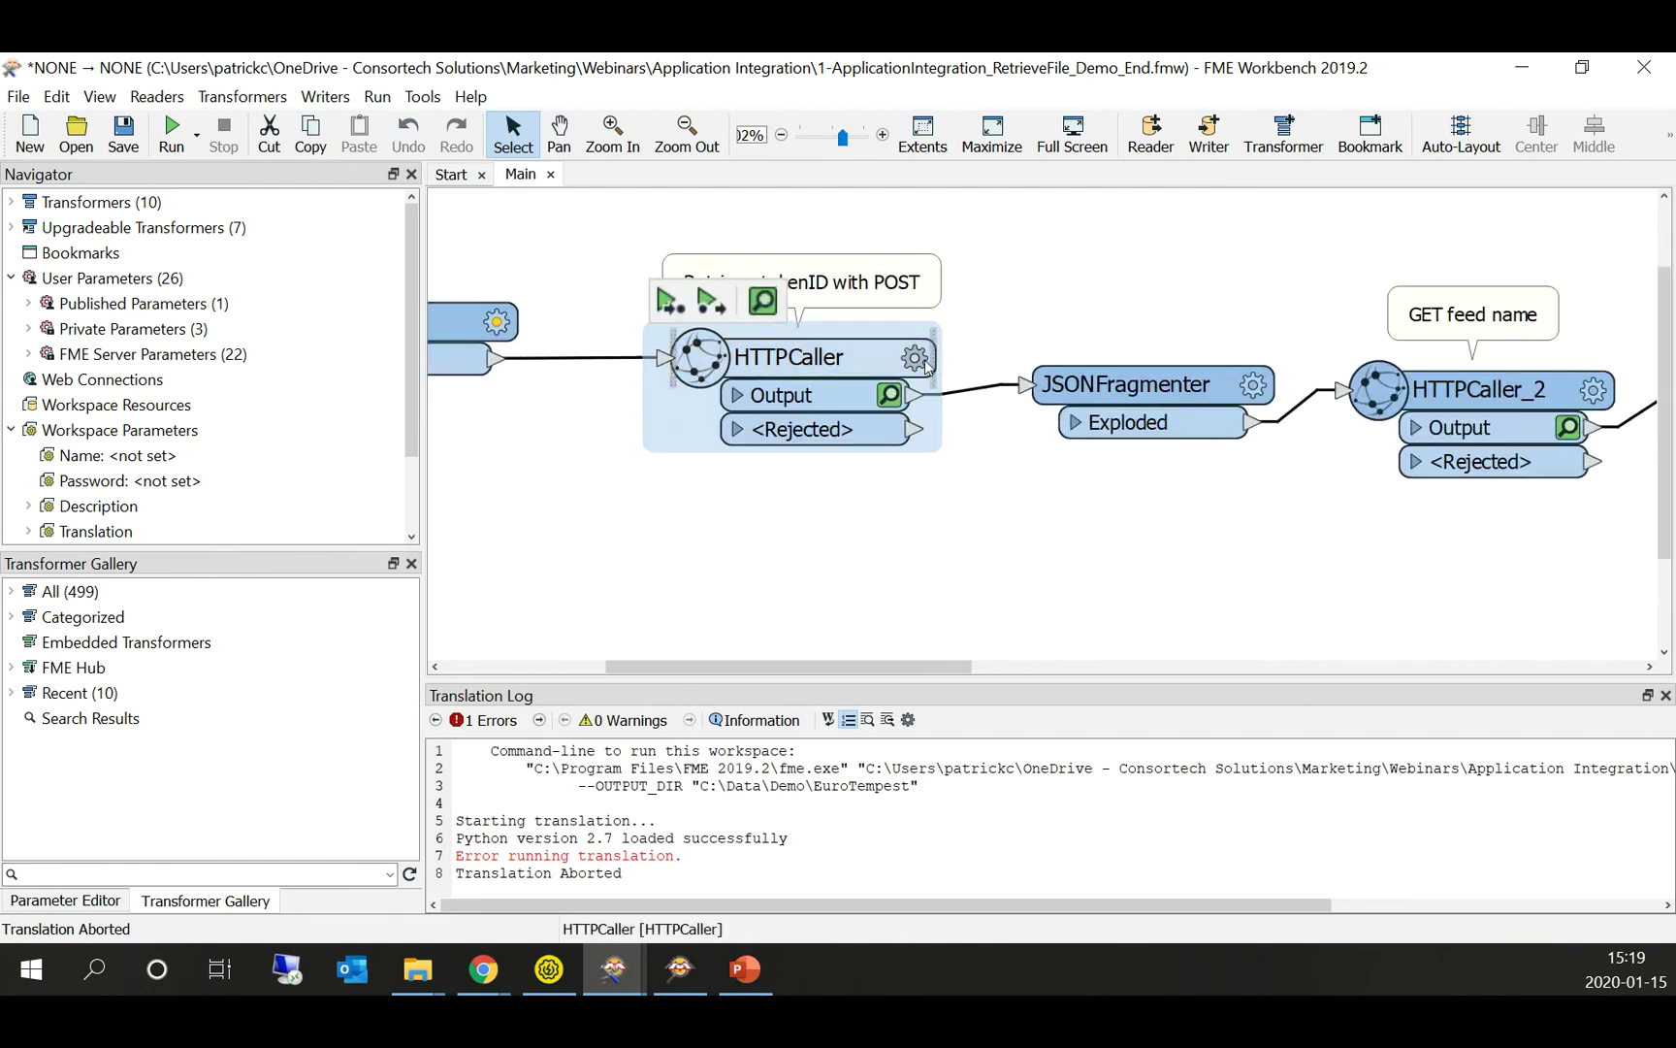
{"action": "left_click", "coordinate": [927, 364]}
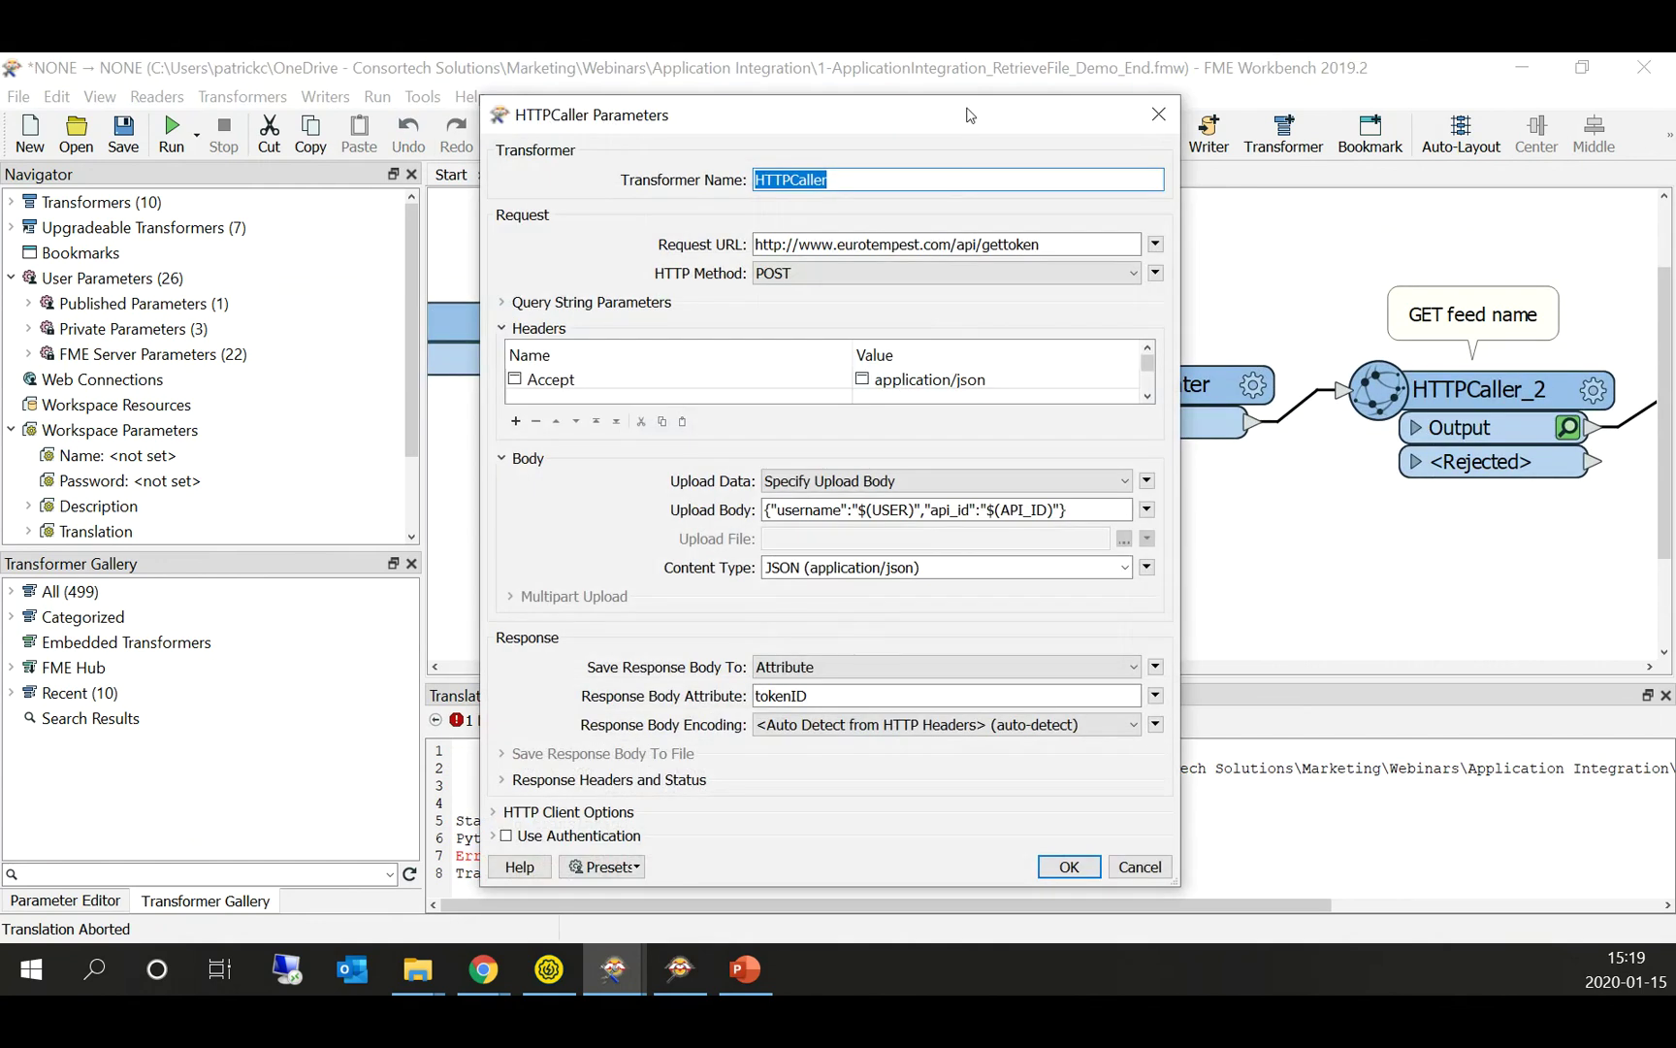
{"action": "triple_click", "coordinate": [847, 236]}
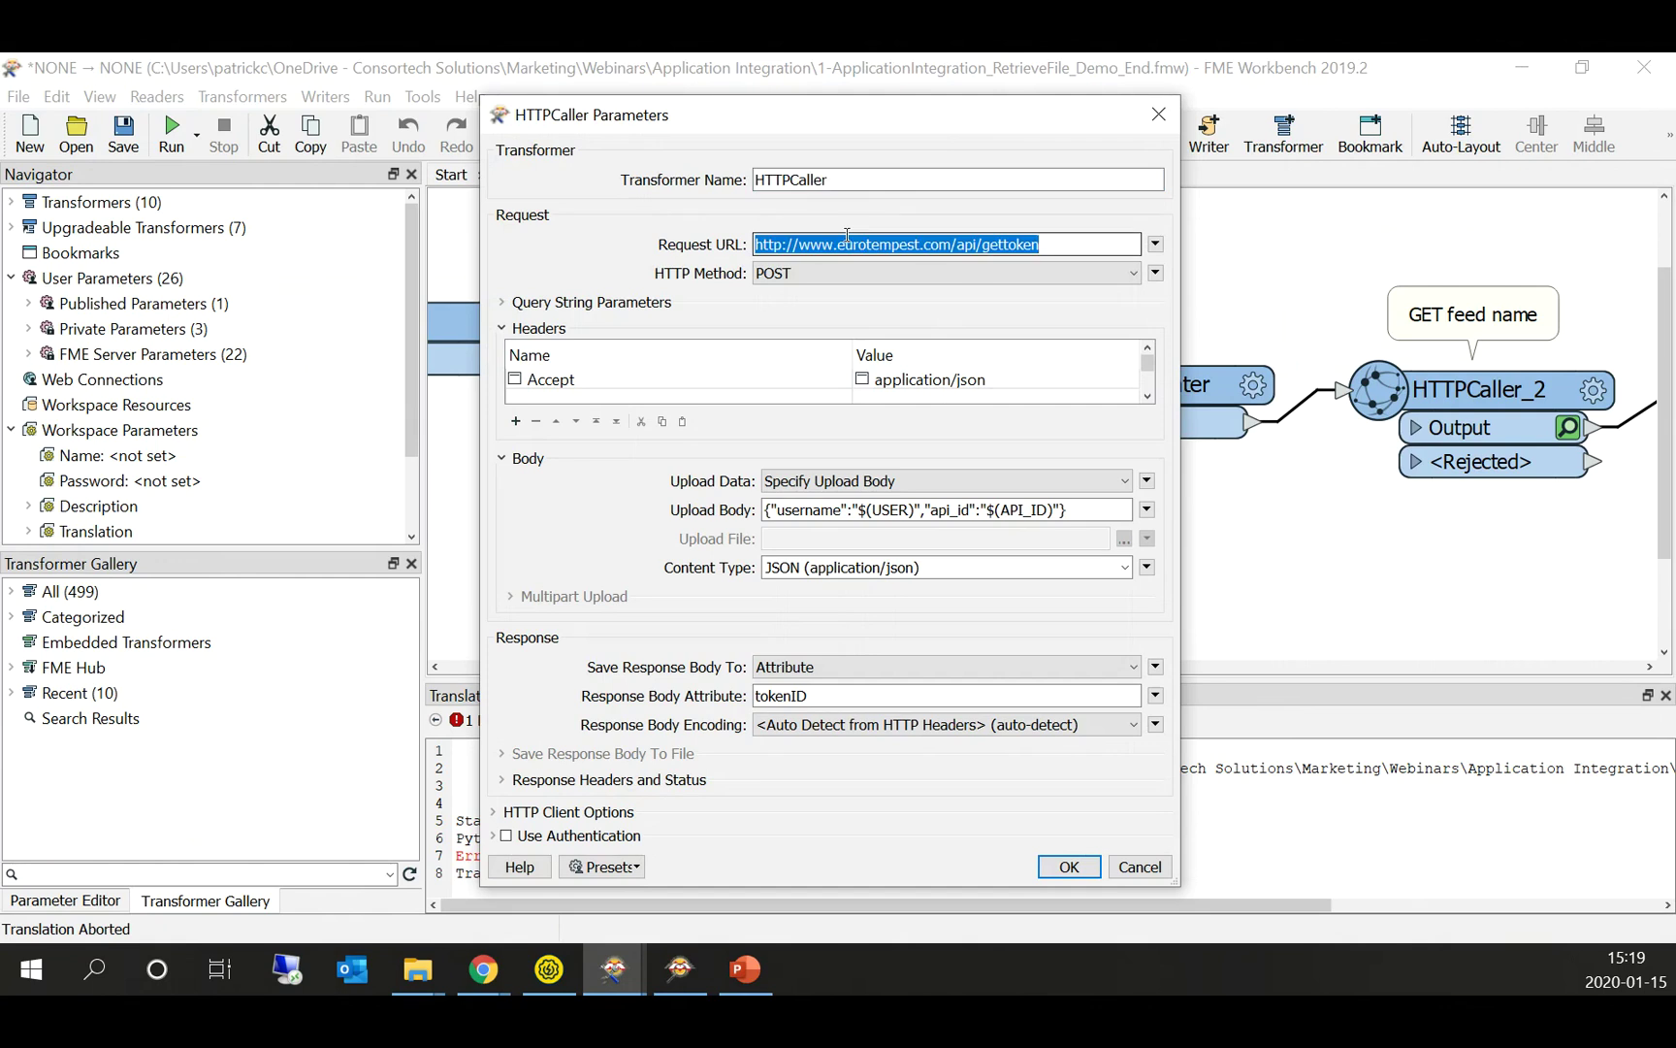
{"action": "triple_click", "coordinate": [821, 509]}
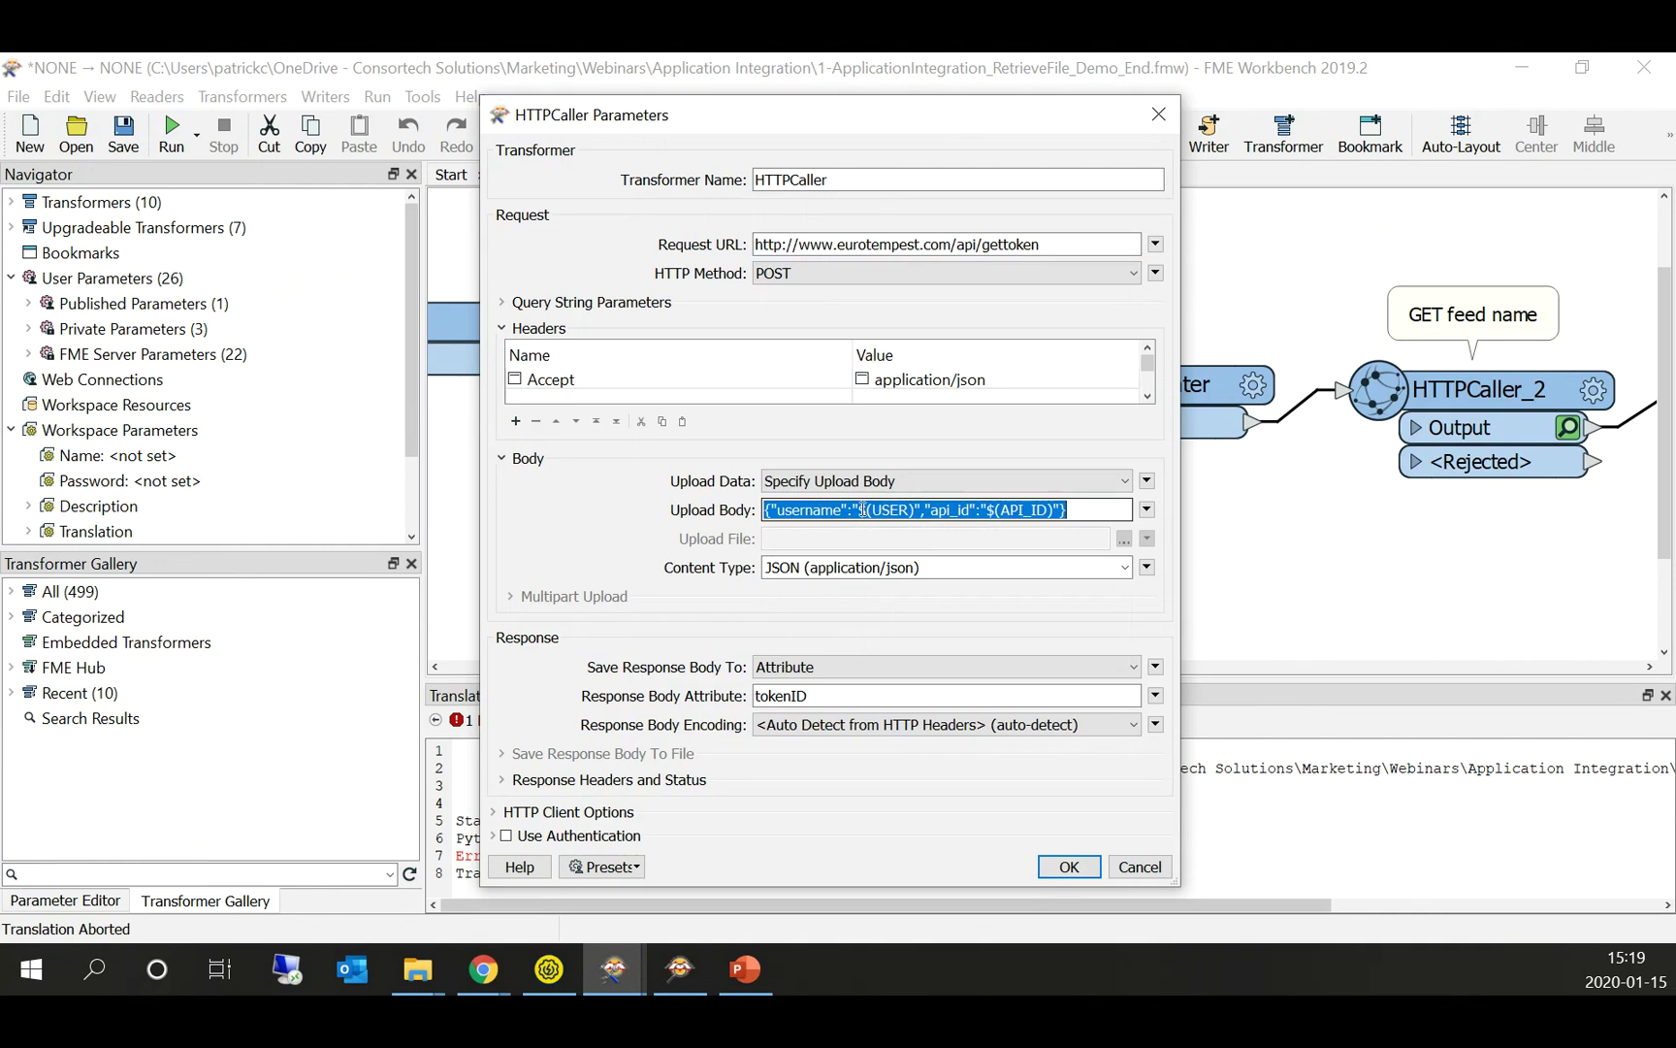
{"action": "left_click", "coordinate": [860, 511]}
{"action": "left_click_drag", "start_coordinate": [859, 511], "coordinate": [1053, 512]}
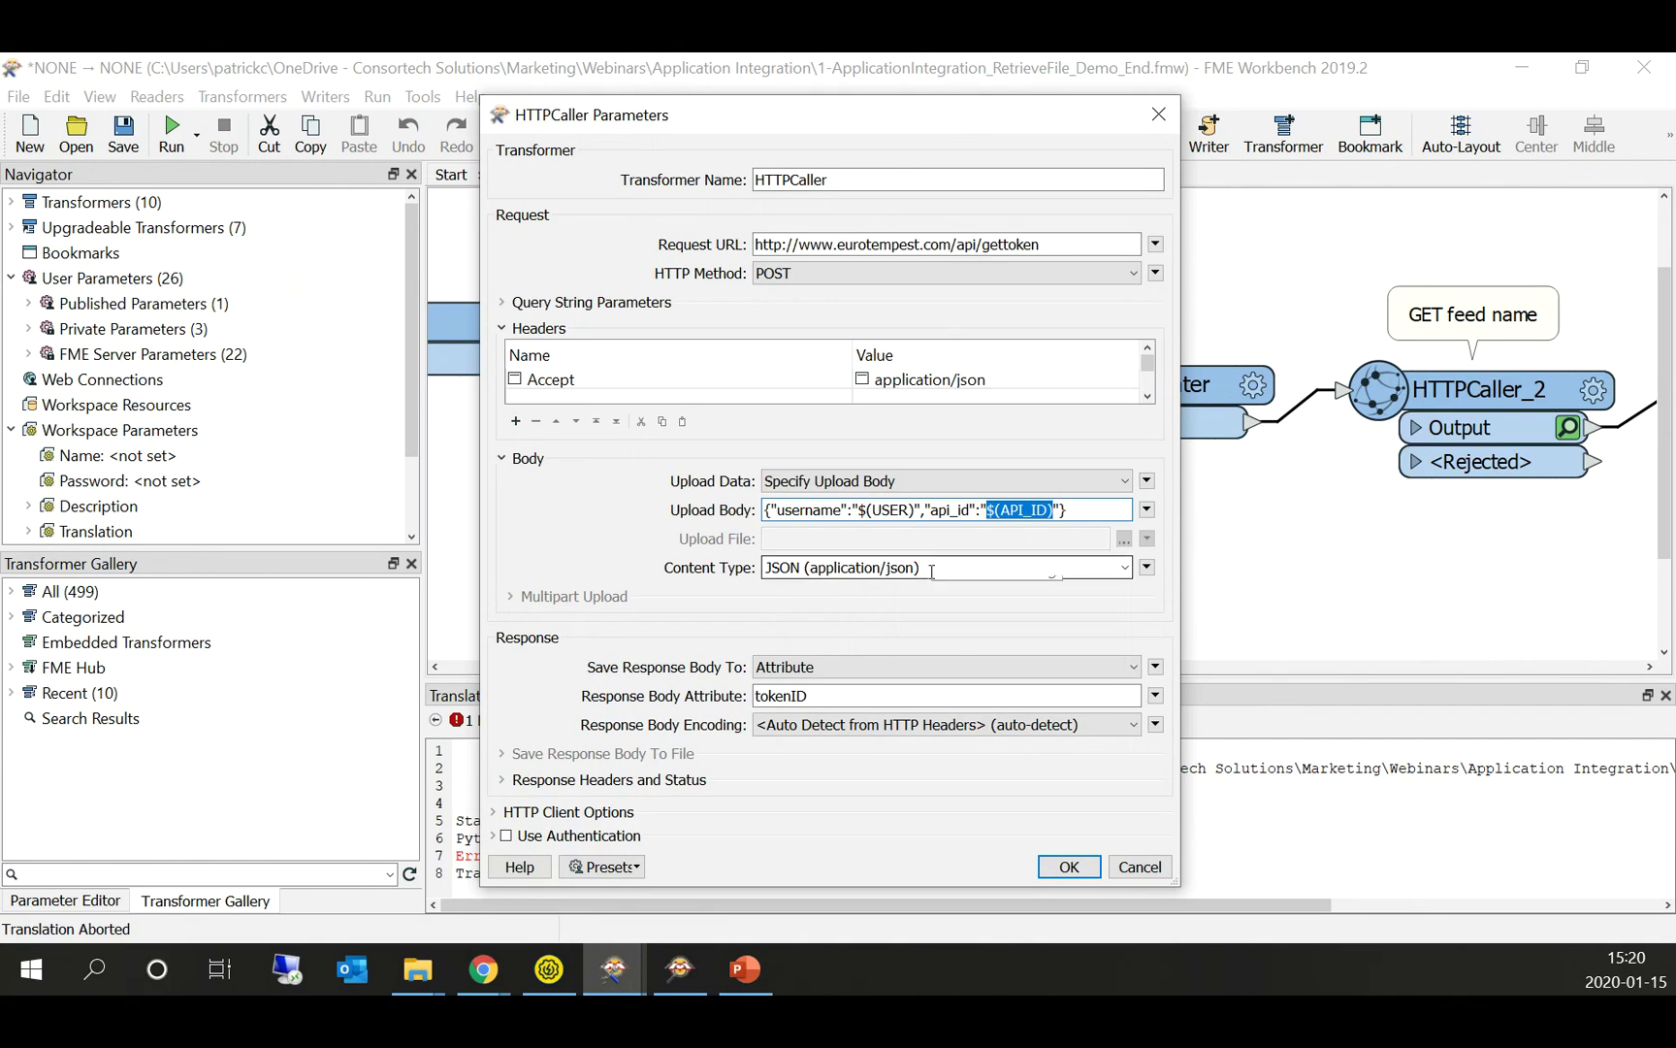
{"action": "double_click", "coordinate": [782, 694]}
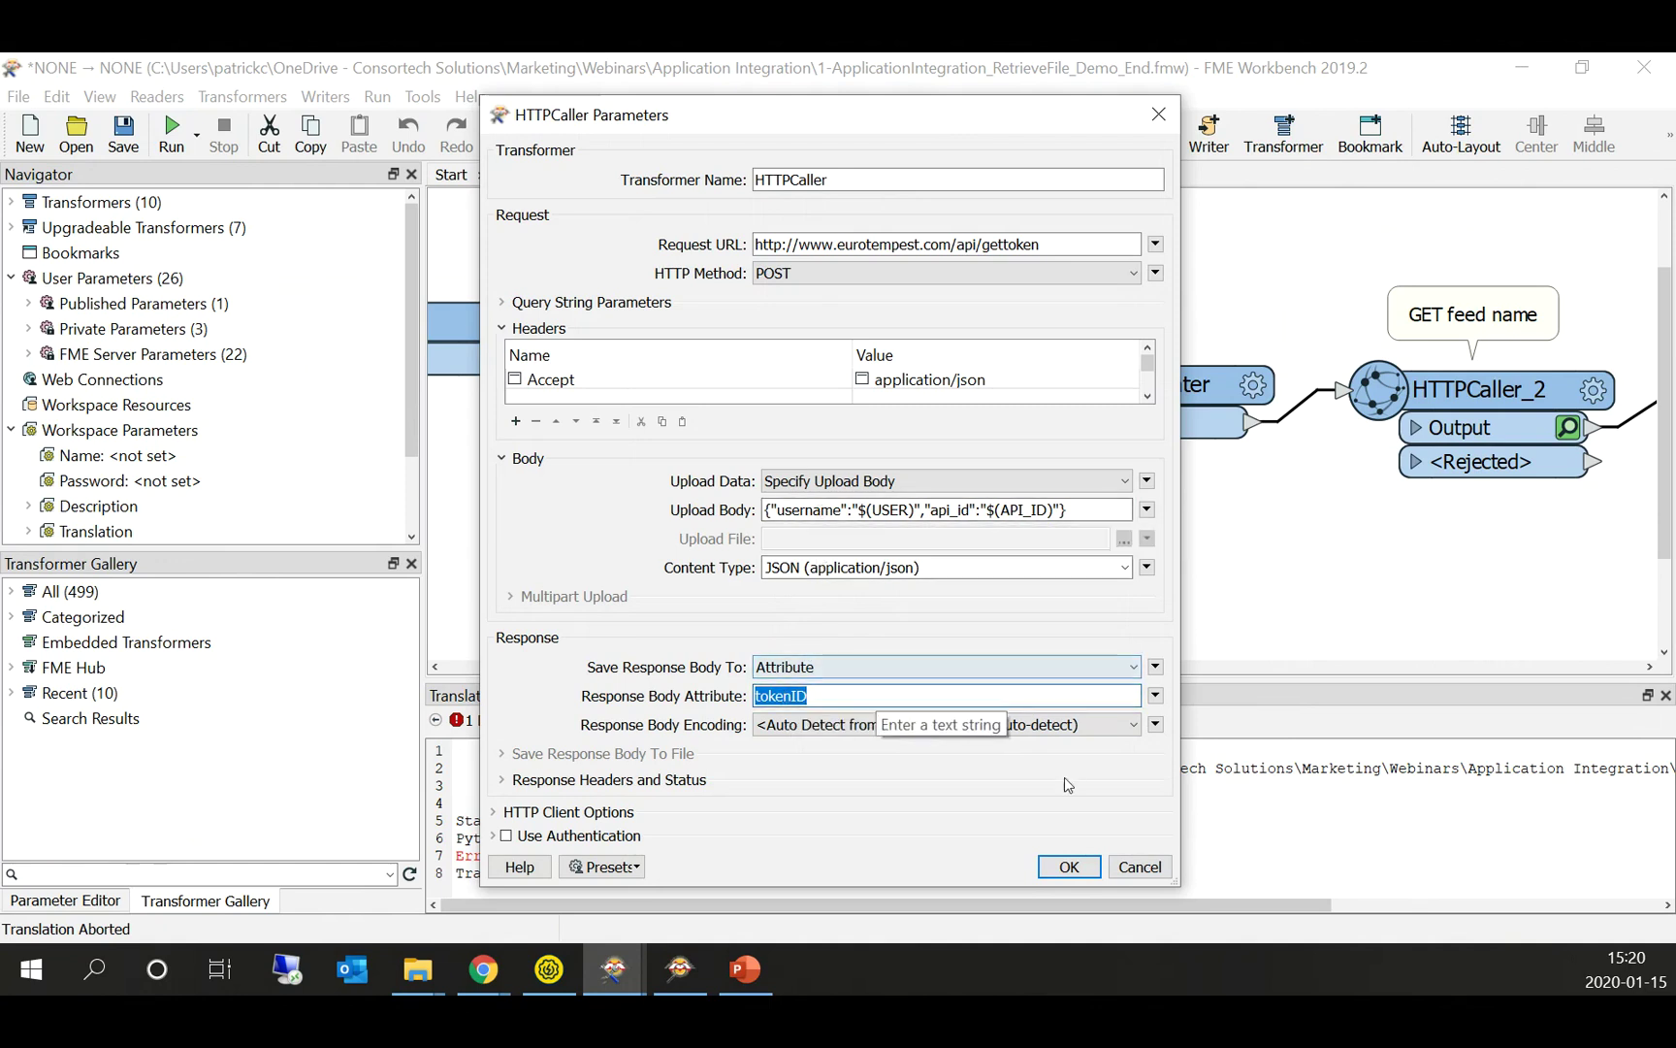
{"action": "left_click", "coordinate": [1070, 867]}
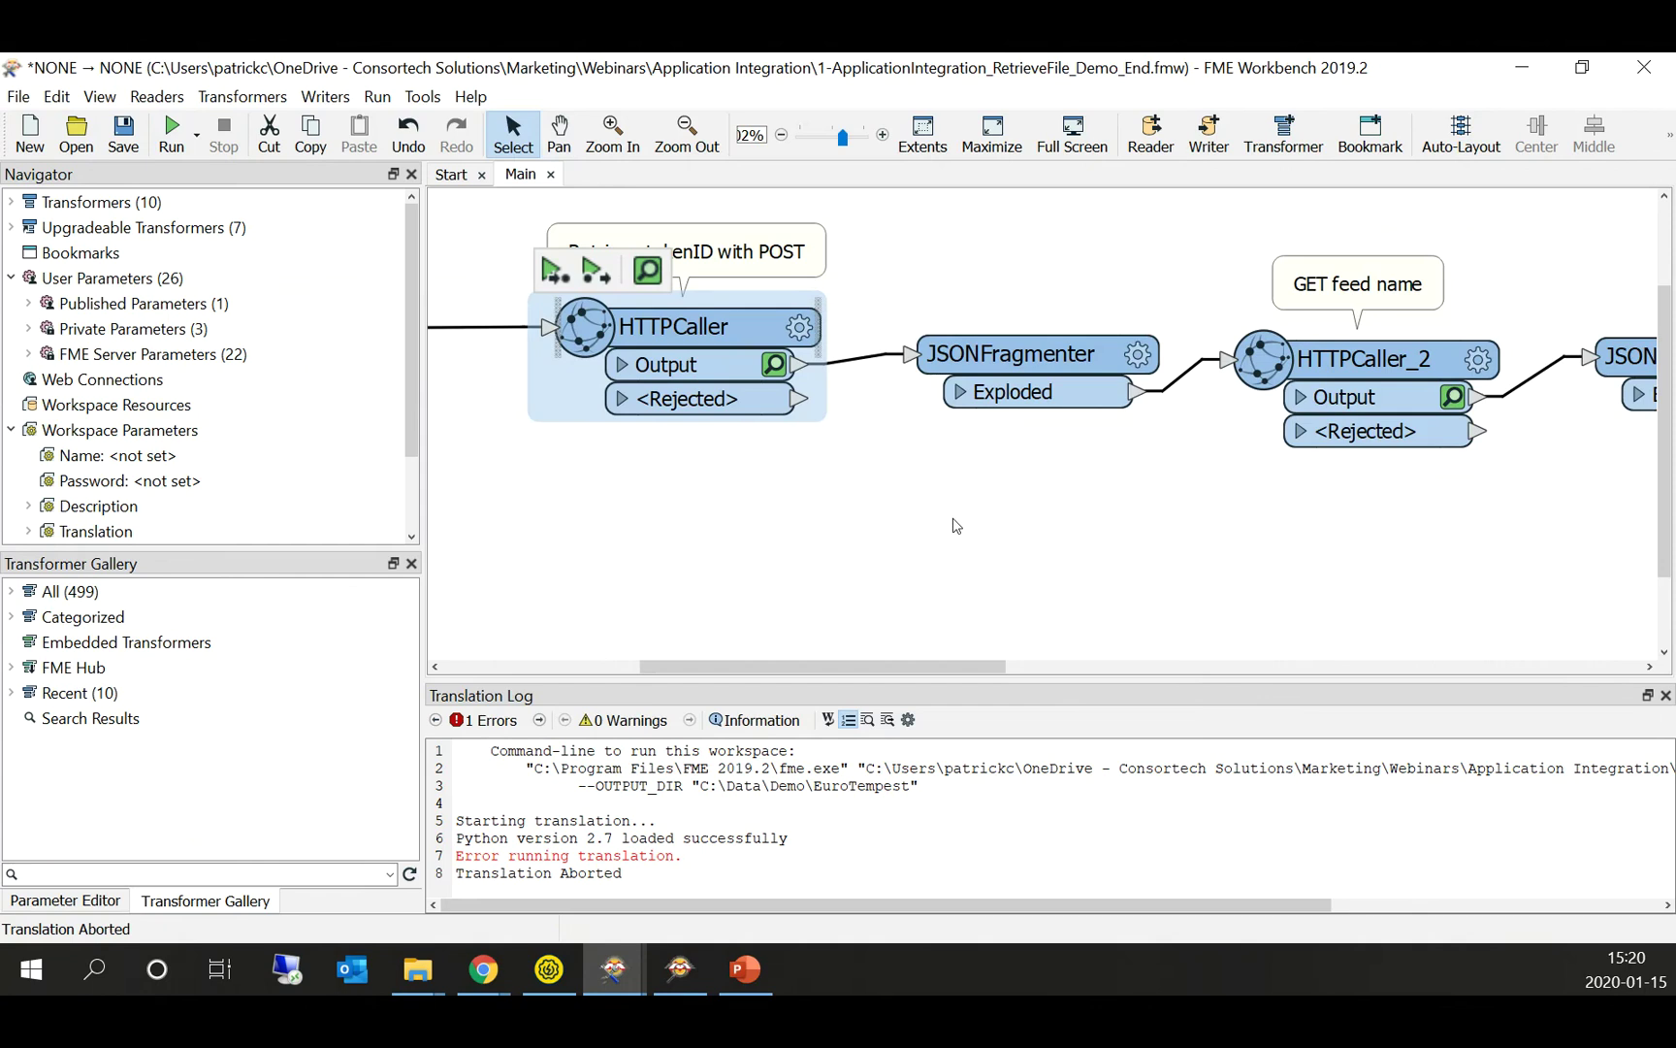
Step: Run the workspace up to the first HTTPCaller and inspect its output's tokenID value in FME Data Inspector
{"action": "left_click", "coordinate": [566, 276]}
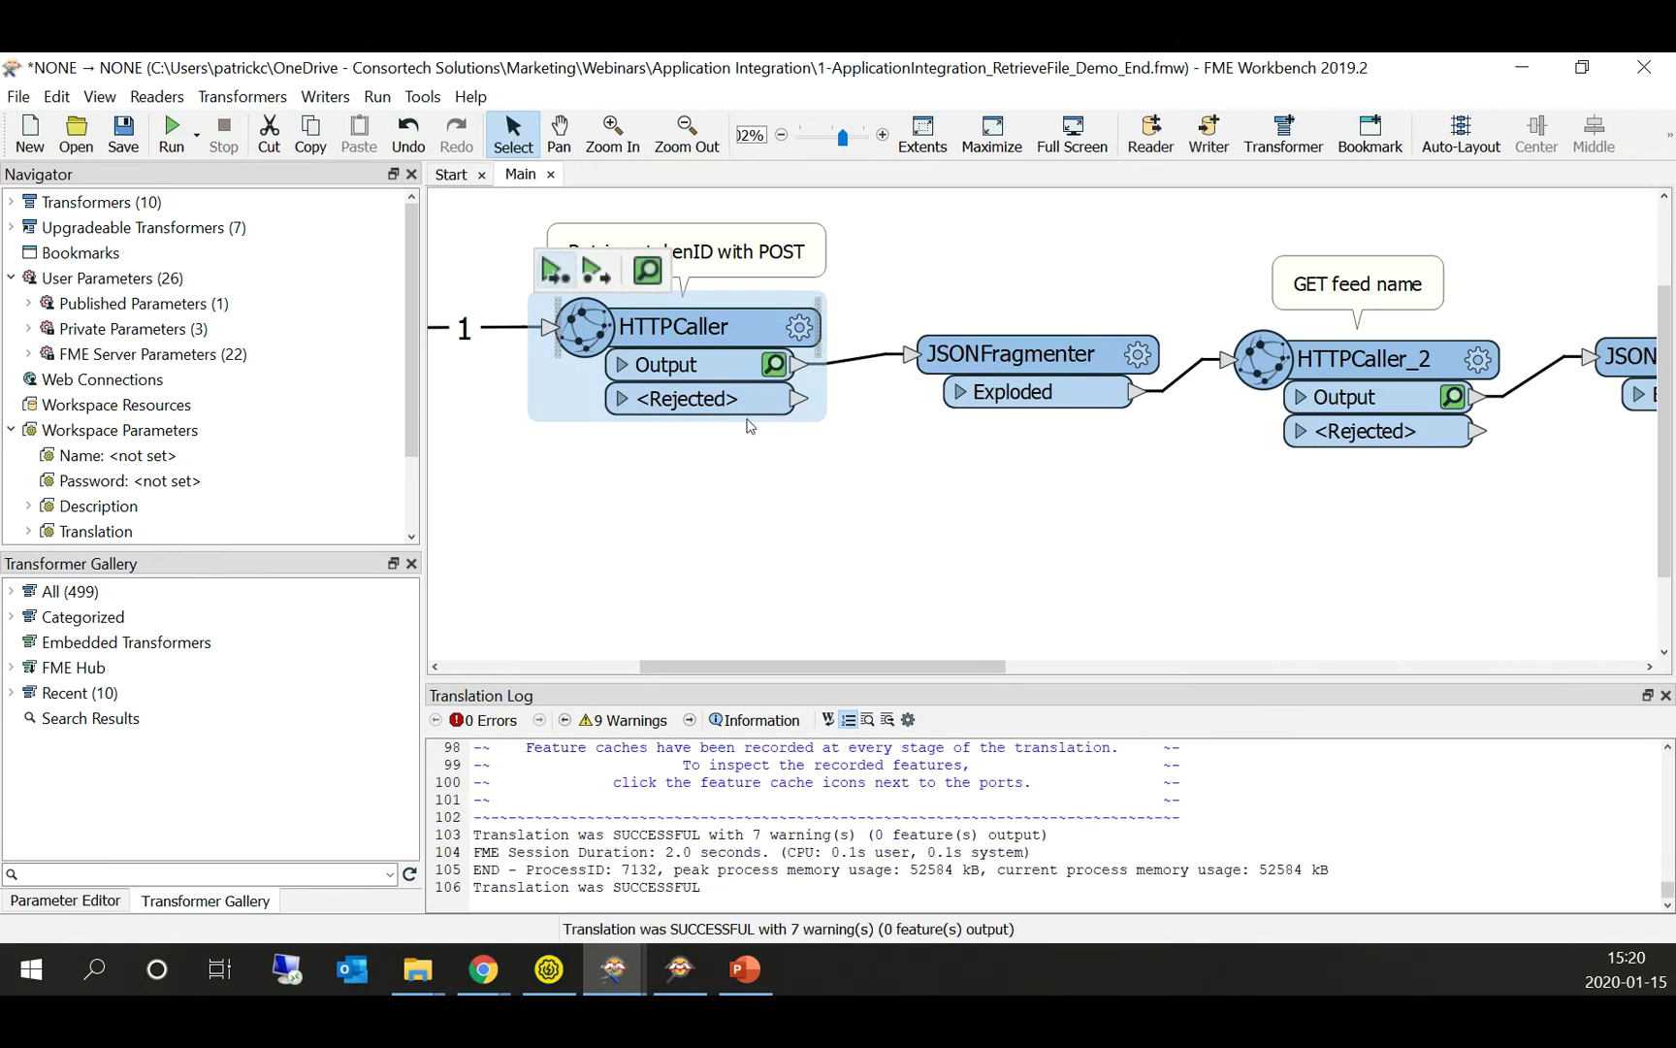
{"action": "left_click", "coordinate": [785, 372]}
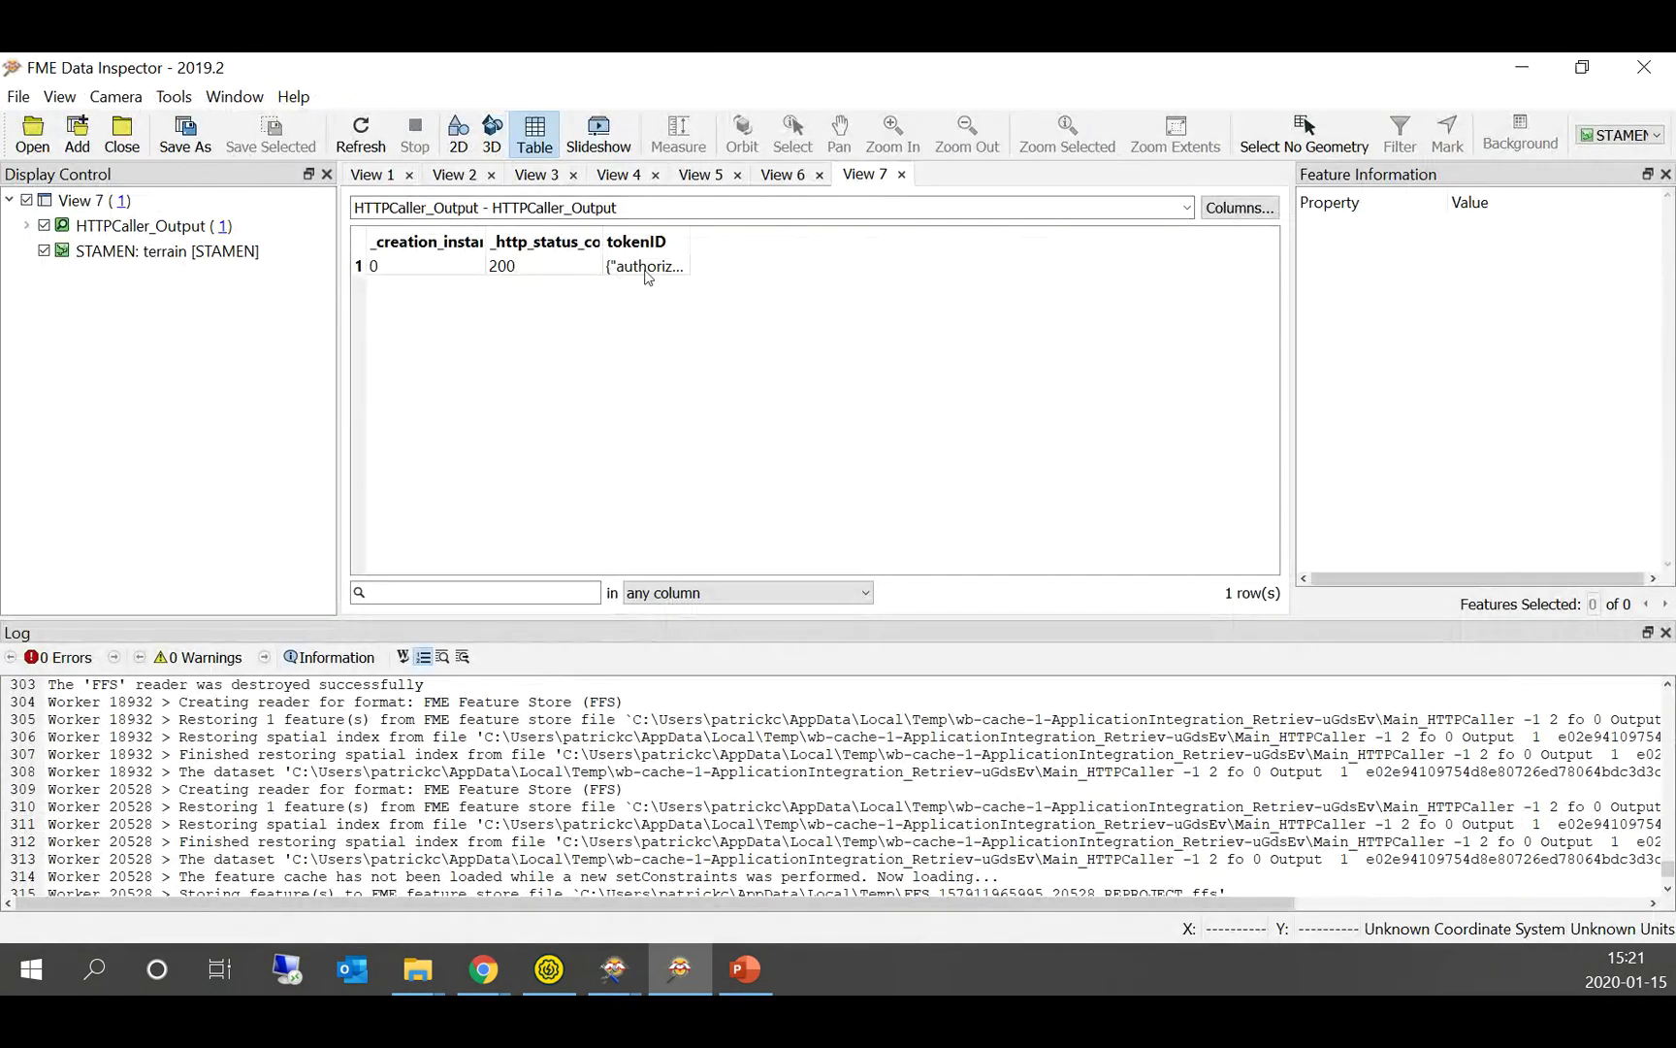
{"action": "double_click", "coordinate": [642, 267]}
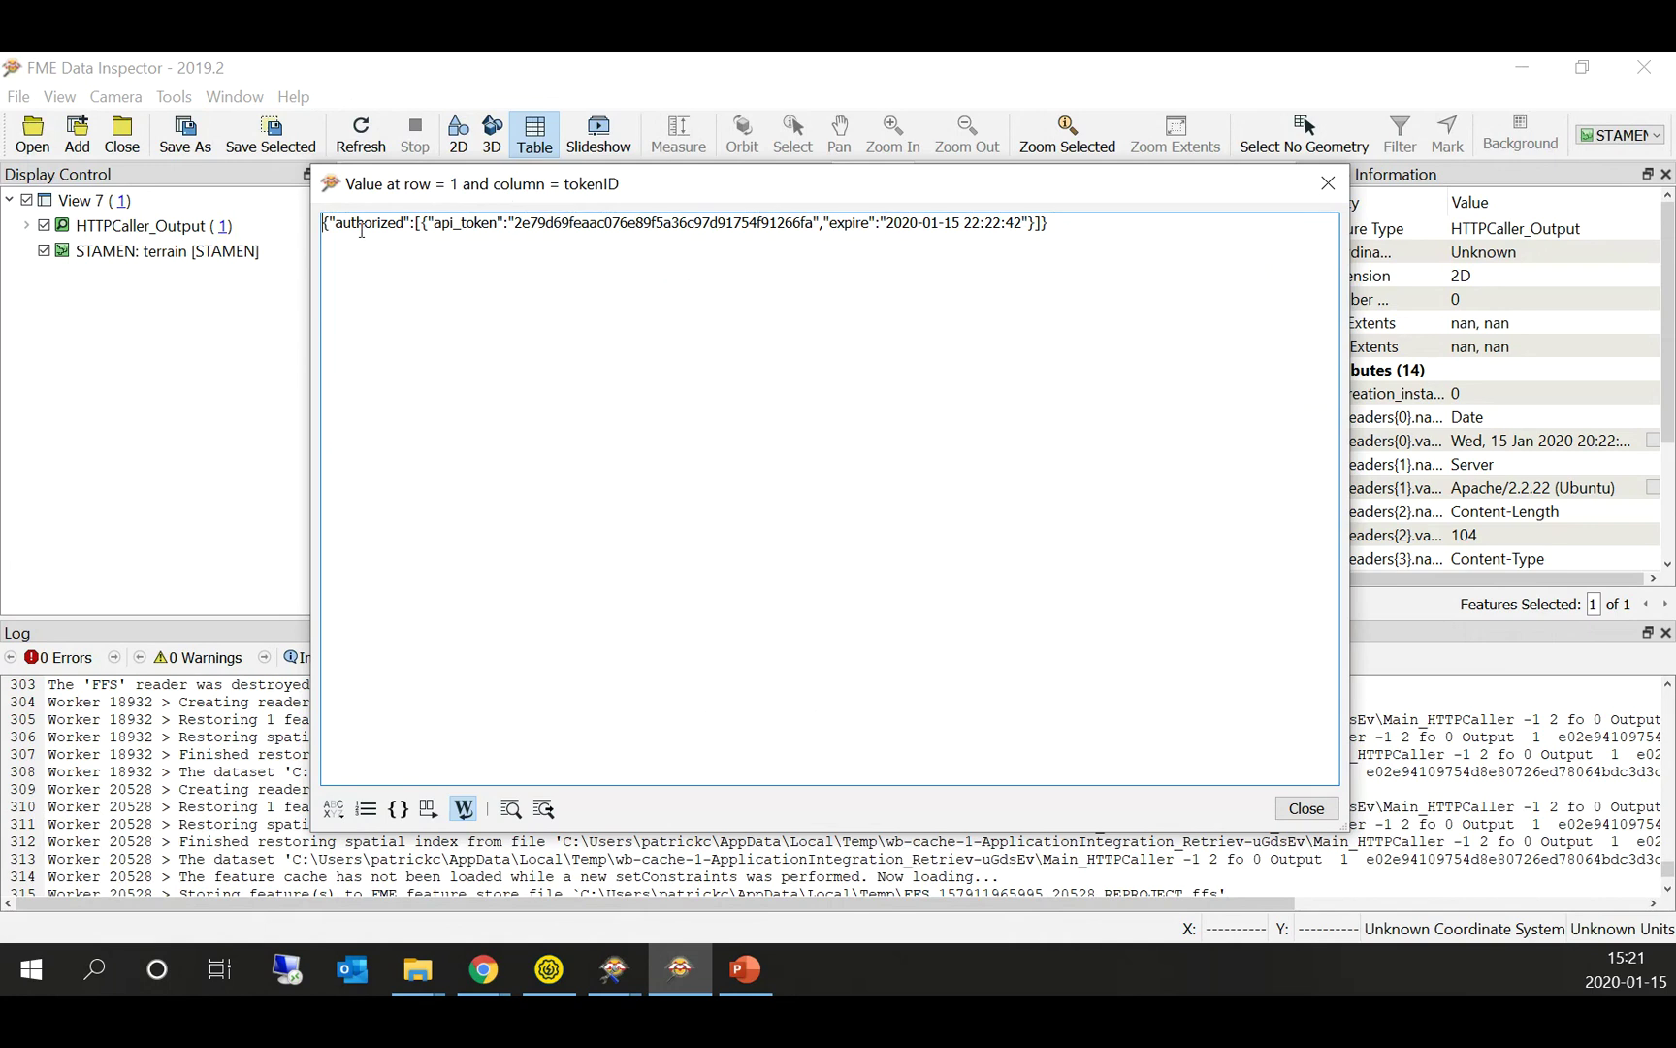
{"action": "double_click", "coordinate": [601, 226]}
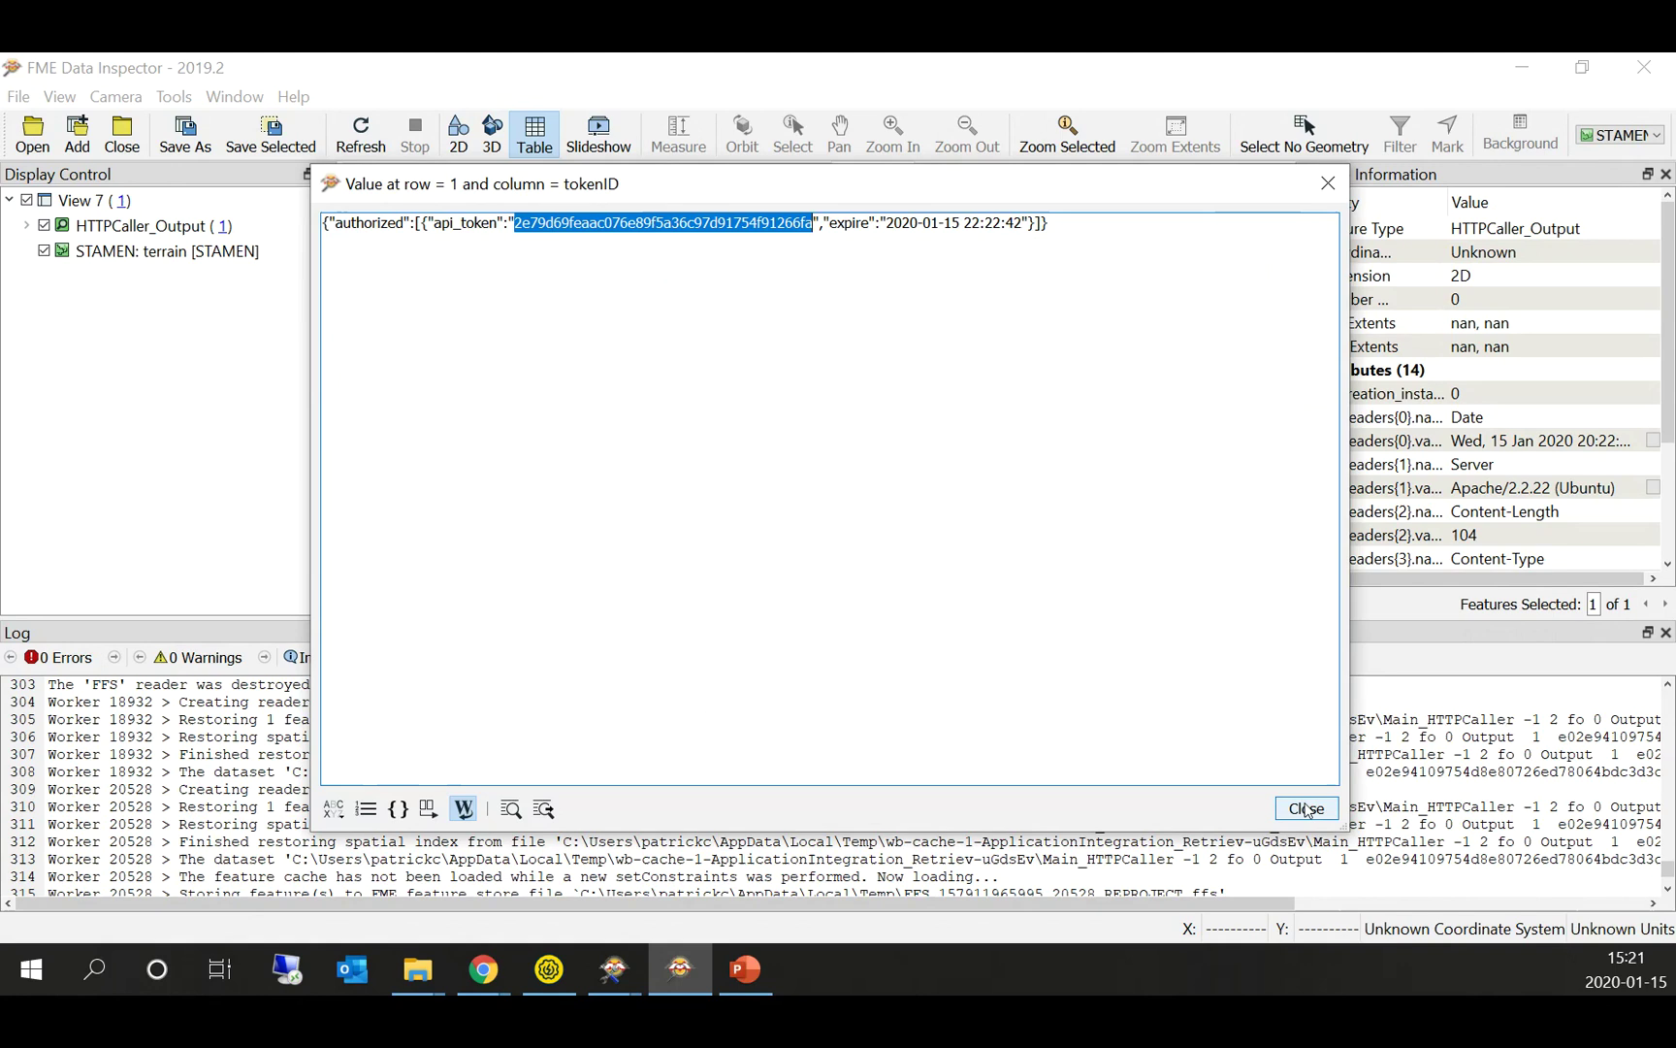
{"action": "left_click", "coordinate": [1307, 810]}
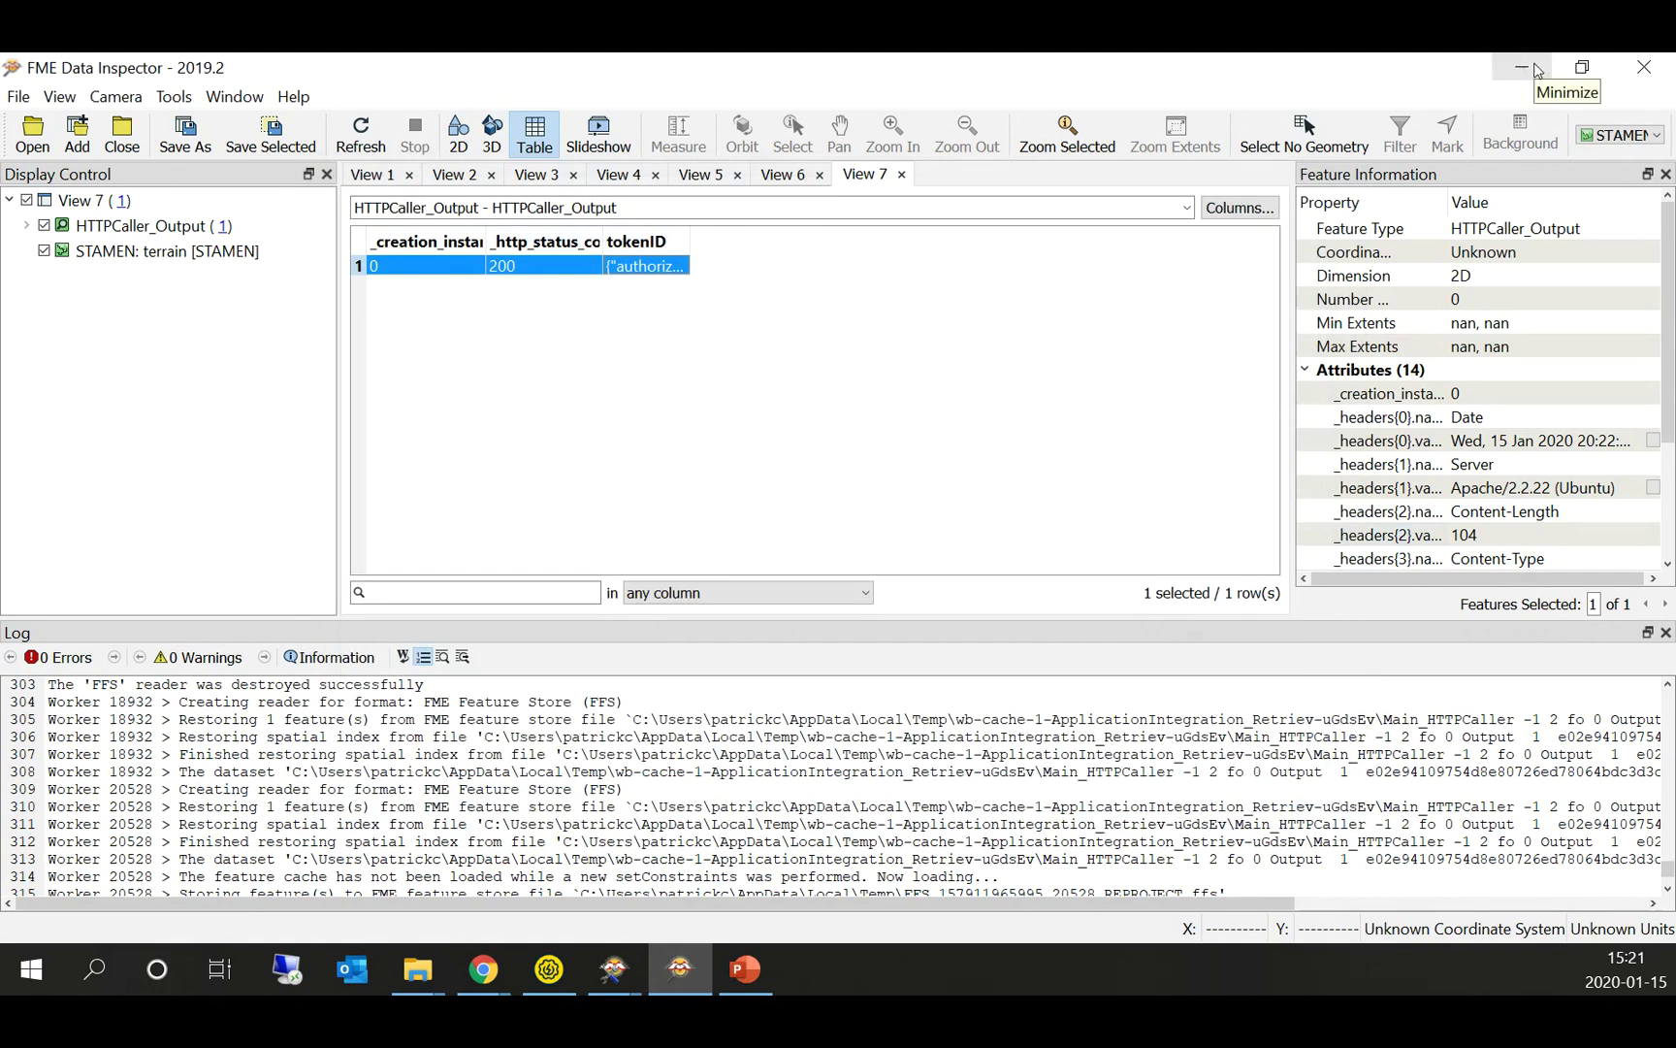
{"action": "left_click", "coordinate": [1538, 70]}
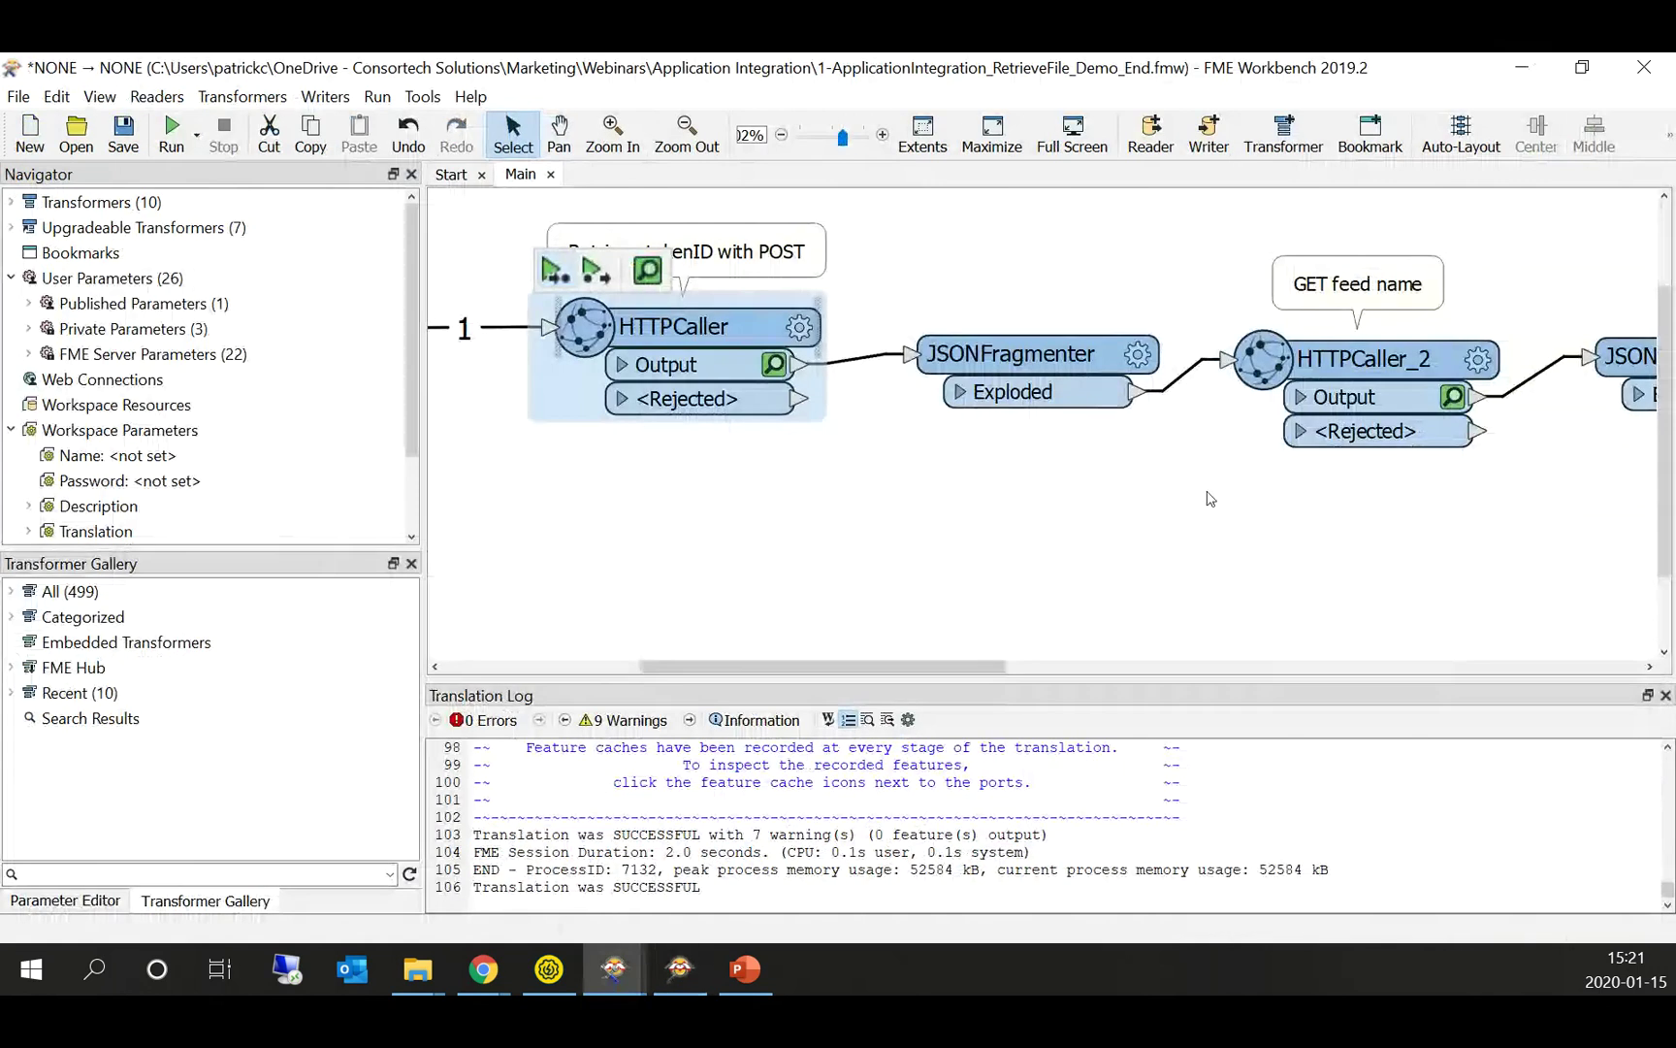
Step: Examine the JSONFragmenter's parameters, including its JSON query and attributes to expose, without changing them
{"action": "scroll", "coordinate": [948, 442], "scroll_direction": "right", "scroll_amount": 3}
{"action": "scroll", "coordinate": [1076, 509], "scroll_direction": "right", "scroll_amount": 3}
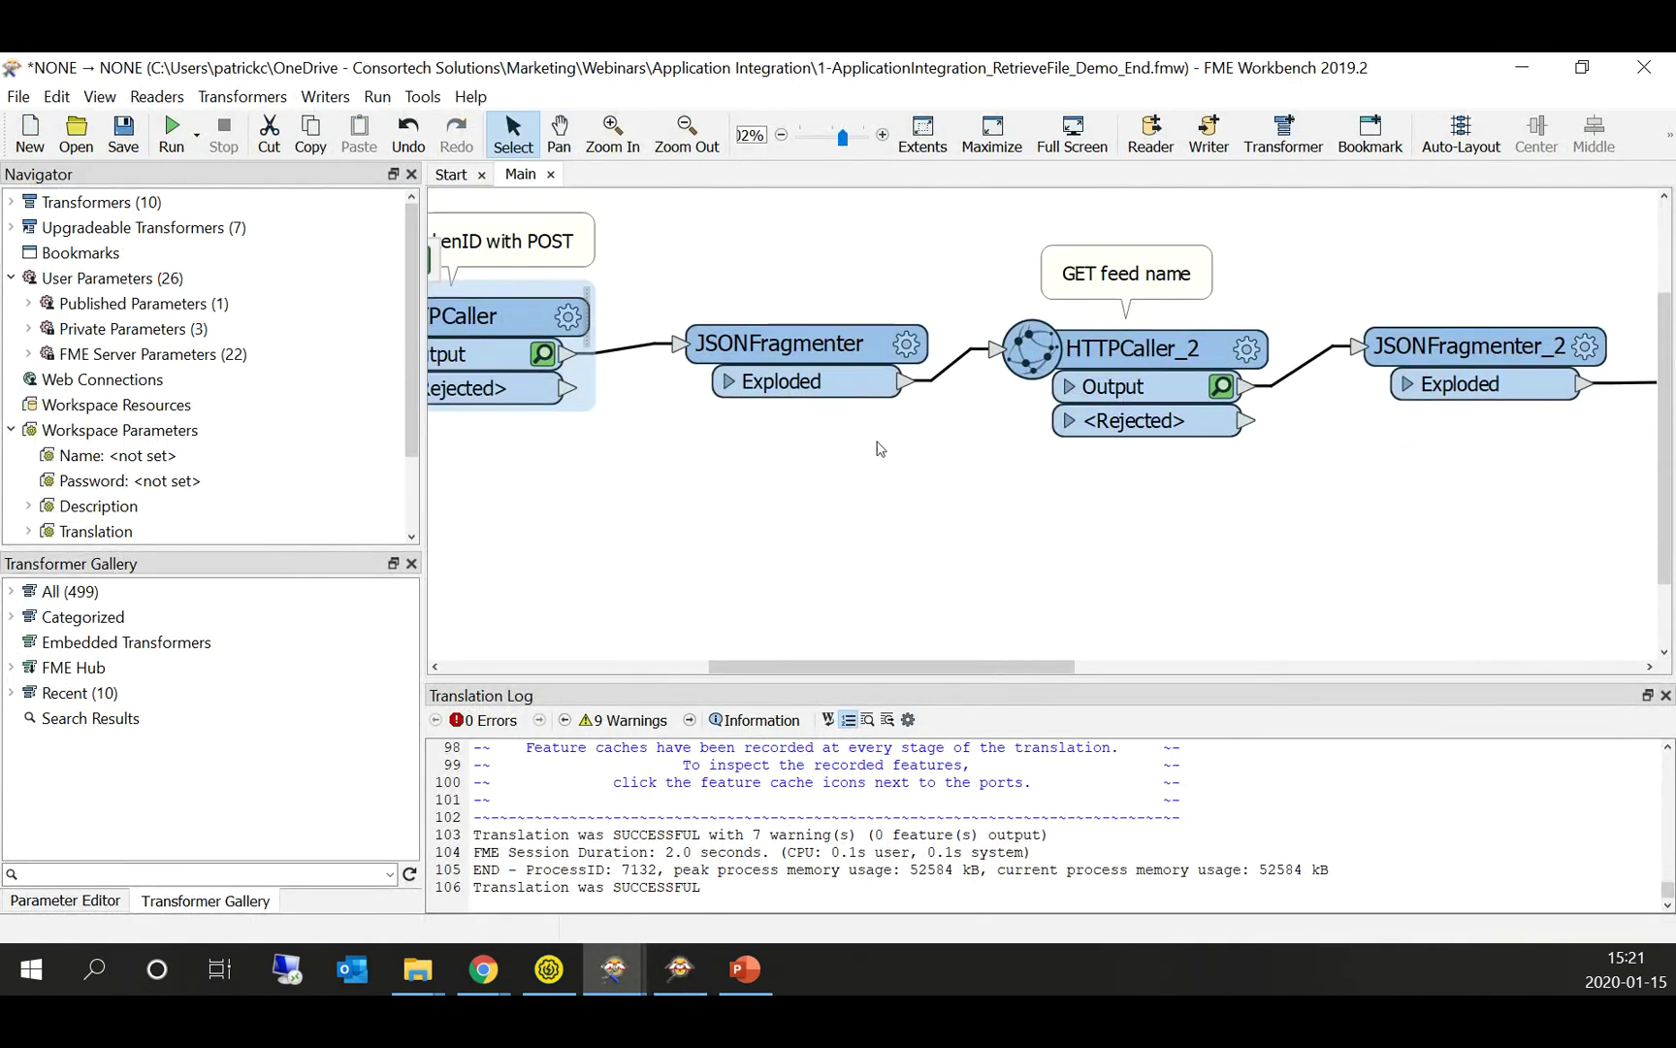
{"action": "left_click", "coordinate": [917, 344]}
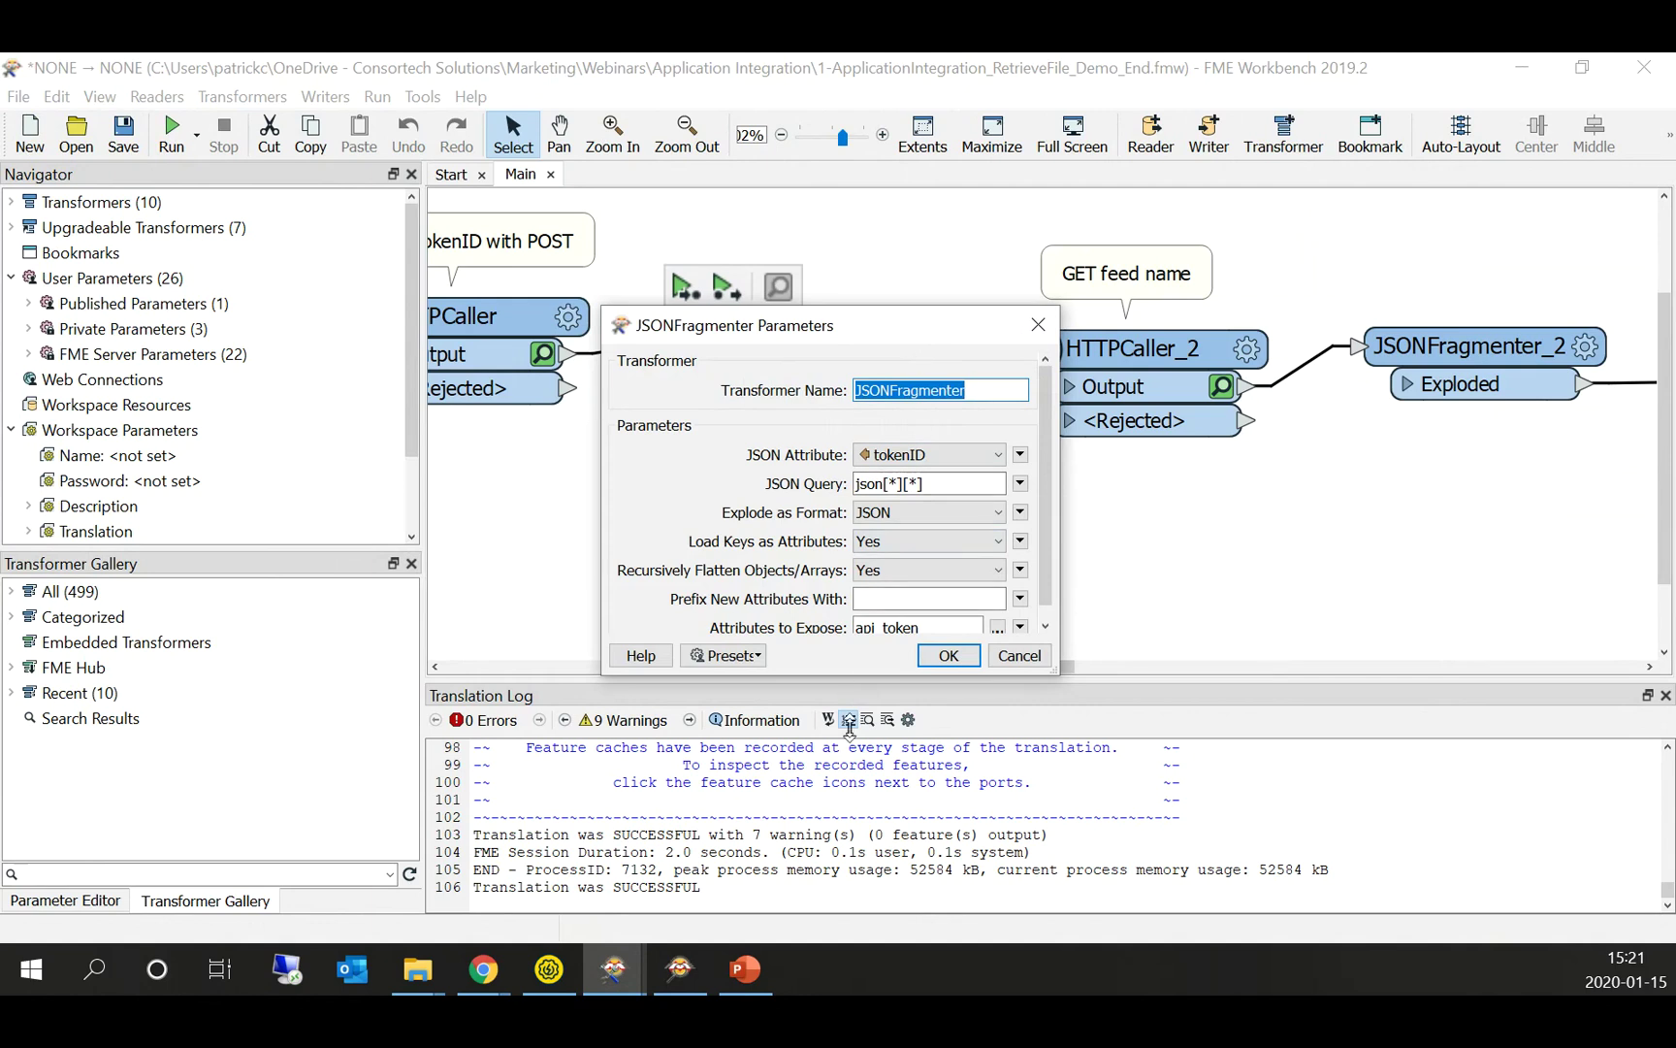
{"action": "left_click", "coordinate": [1044, 627]}
{"action": "double_click", "coordinate": [907, 617]}
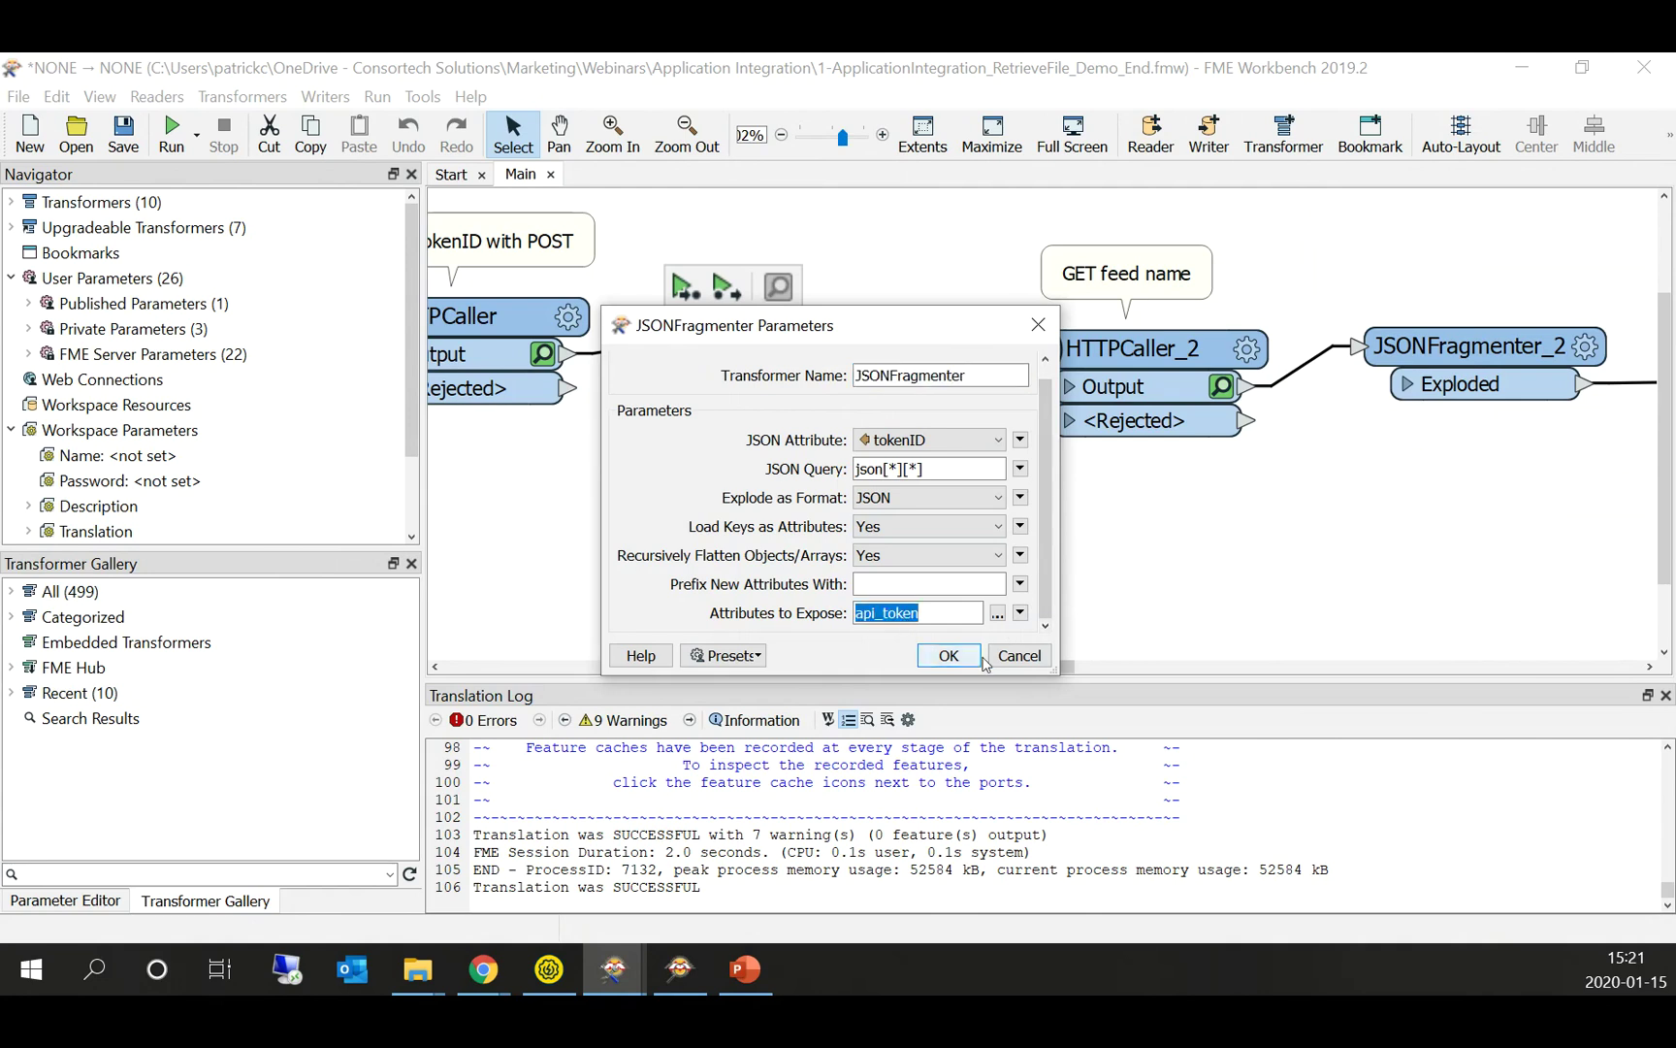
{"action": "left_click", "coordinate": [1015, 655]}
Step: Examine HTTPCaller_2's request URL, token header and response body attribute without changing them
{"action": "scroll", "coordinate": [1054, 519], "scroll_direction": "right", "scroll_amount": 2}
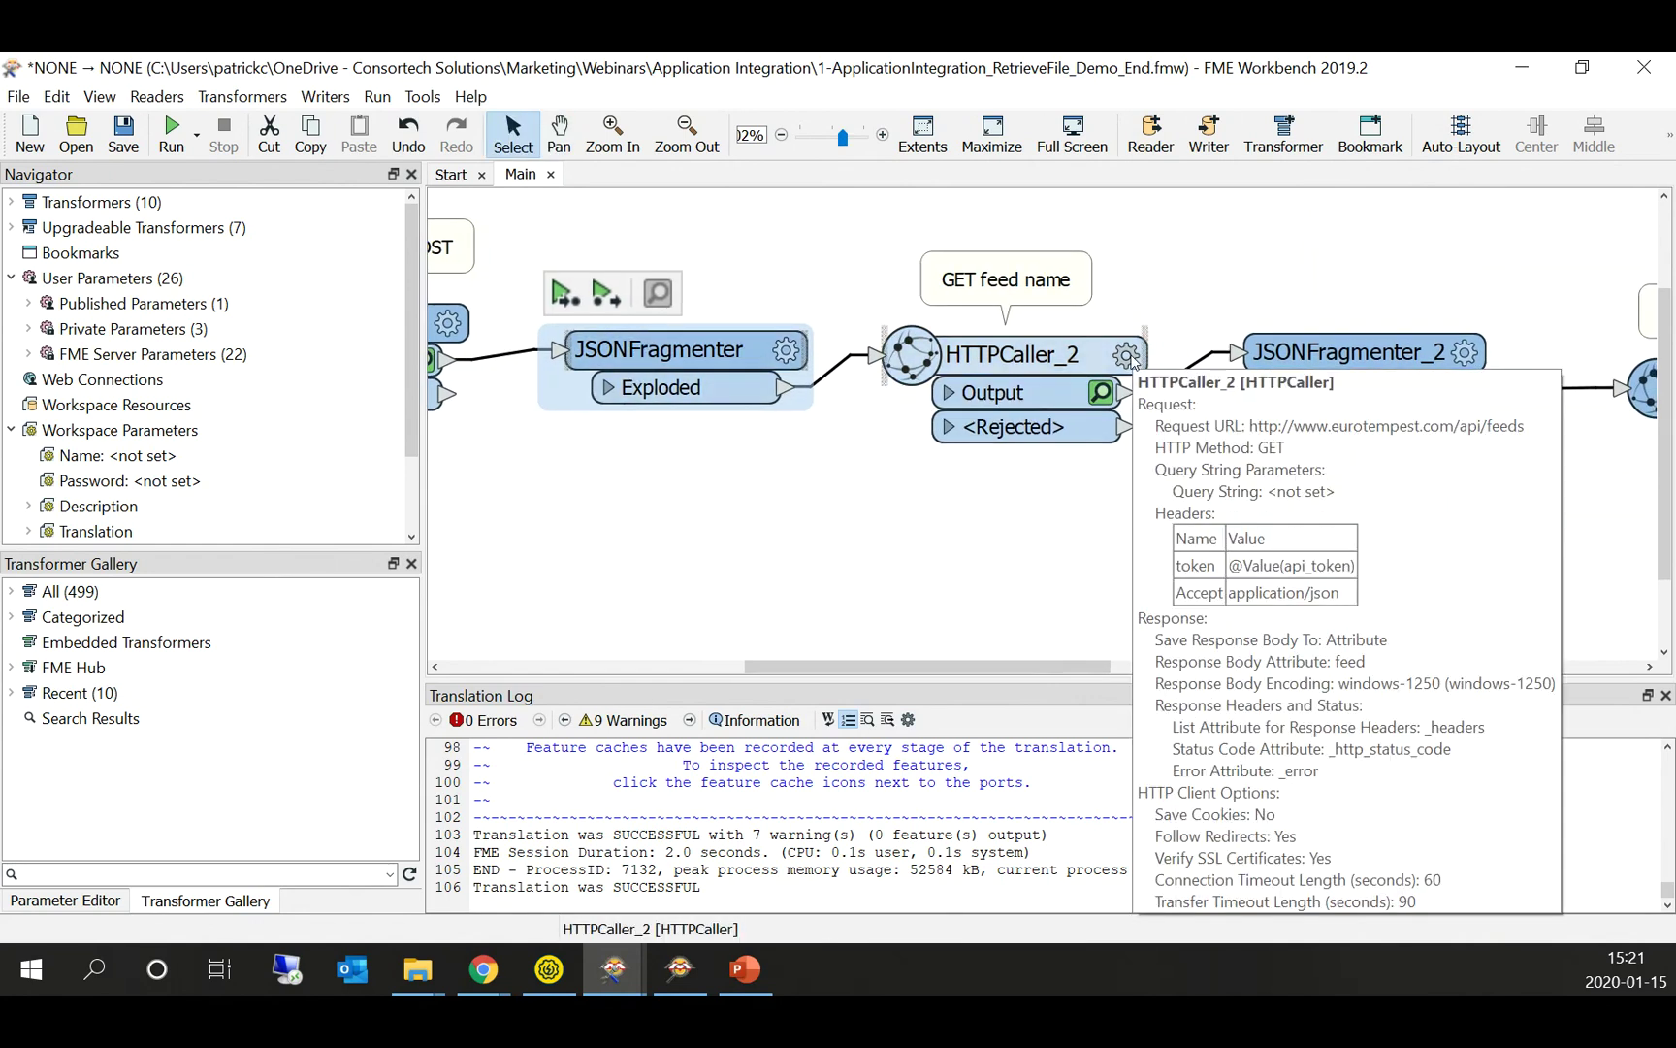
{"action": "left_click", "coordinate": [1127, 356]}
{"action": "left_click_drag", "start_coordinate": [1086, 127], "coordinate": [742, 148]}
{"action": "triple_click", "coordinate": [620, 281]}
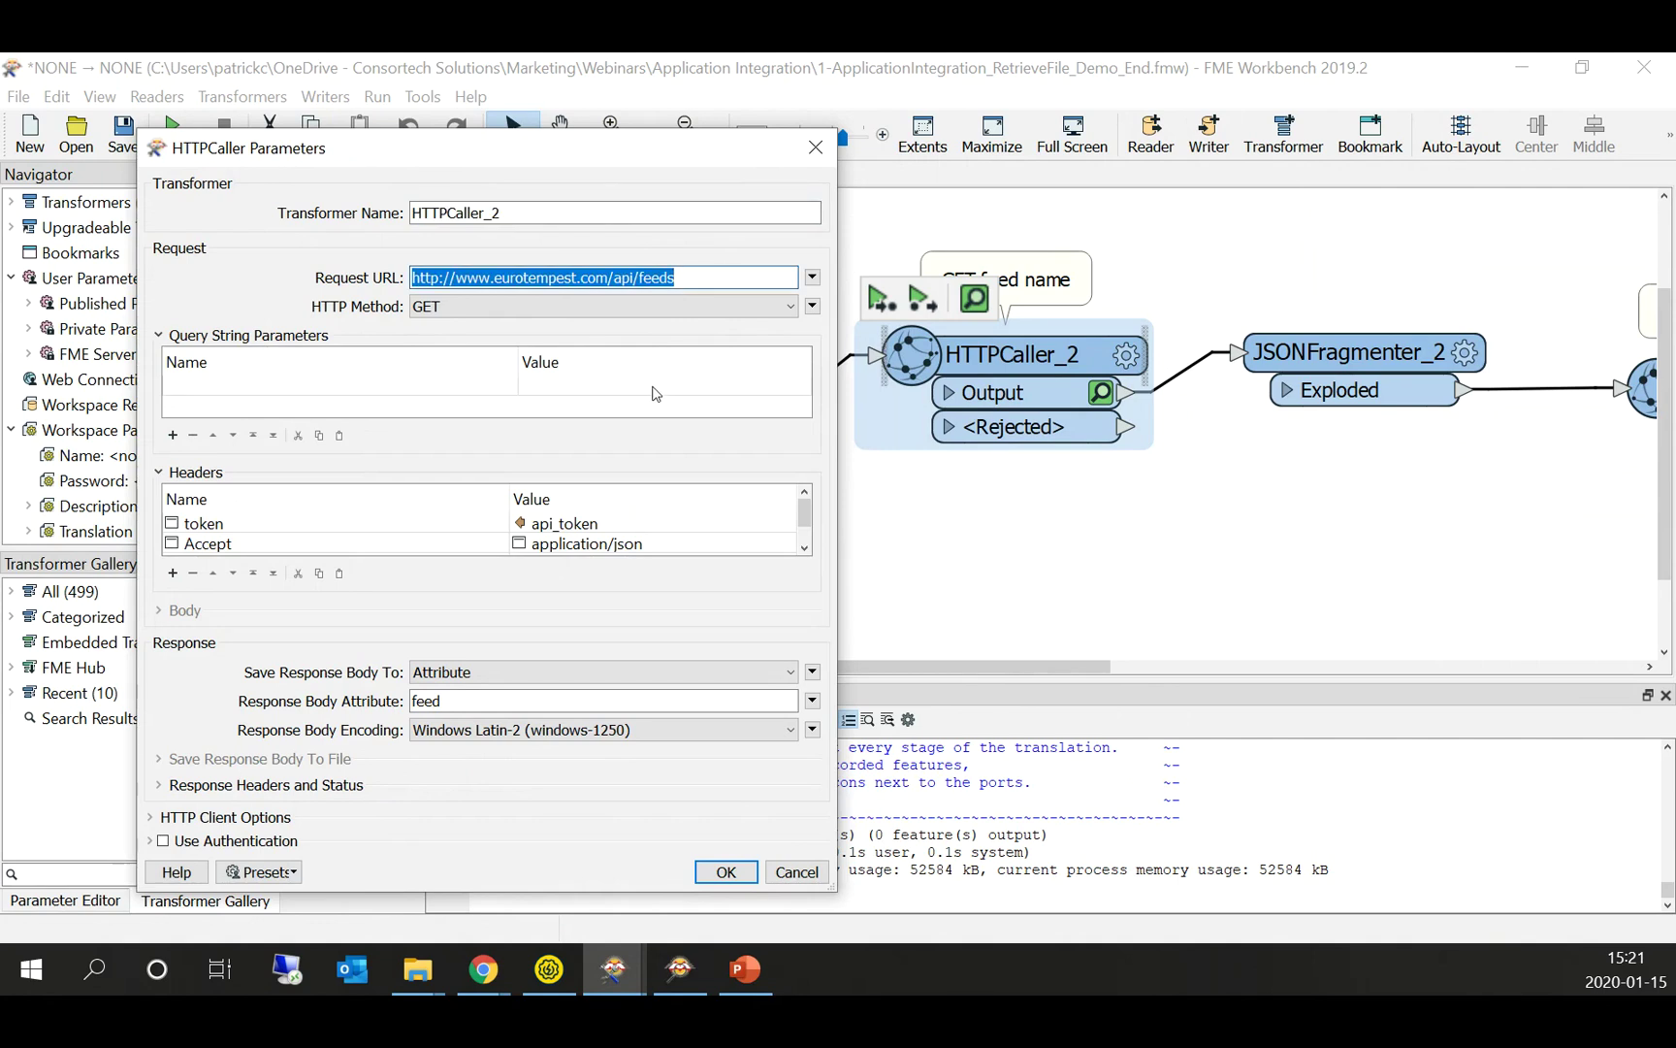
{"action": "double_click", "coordinate": [427, 700]}
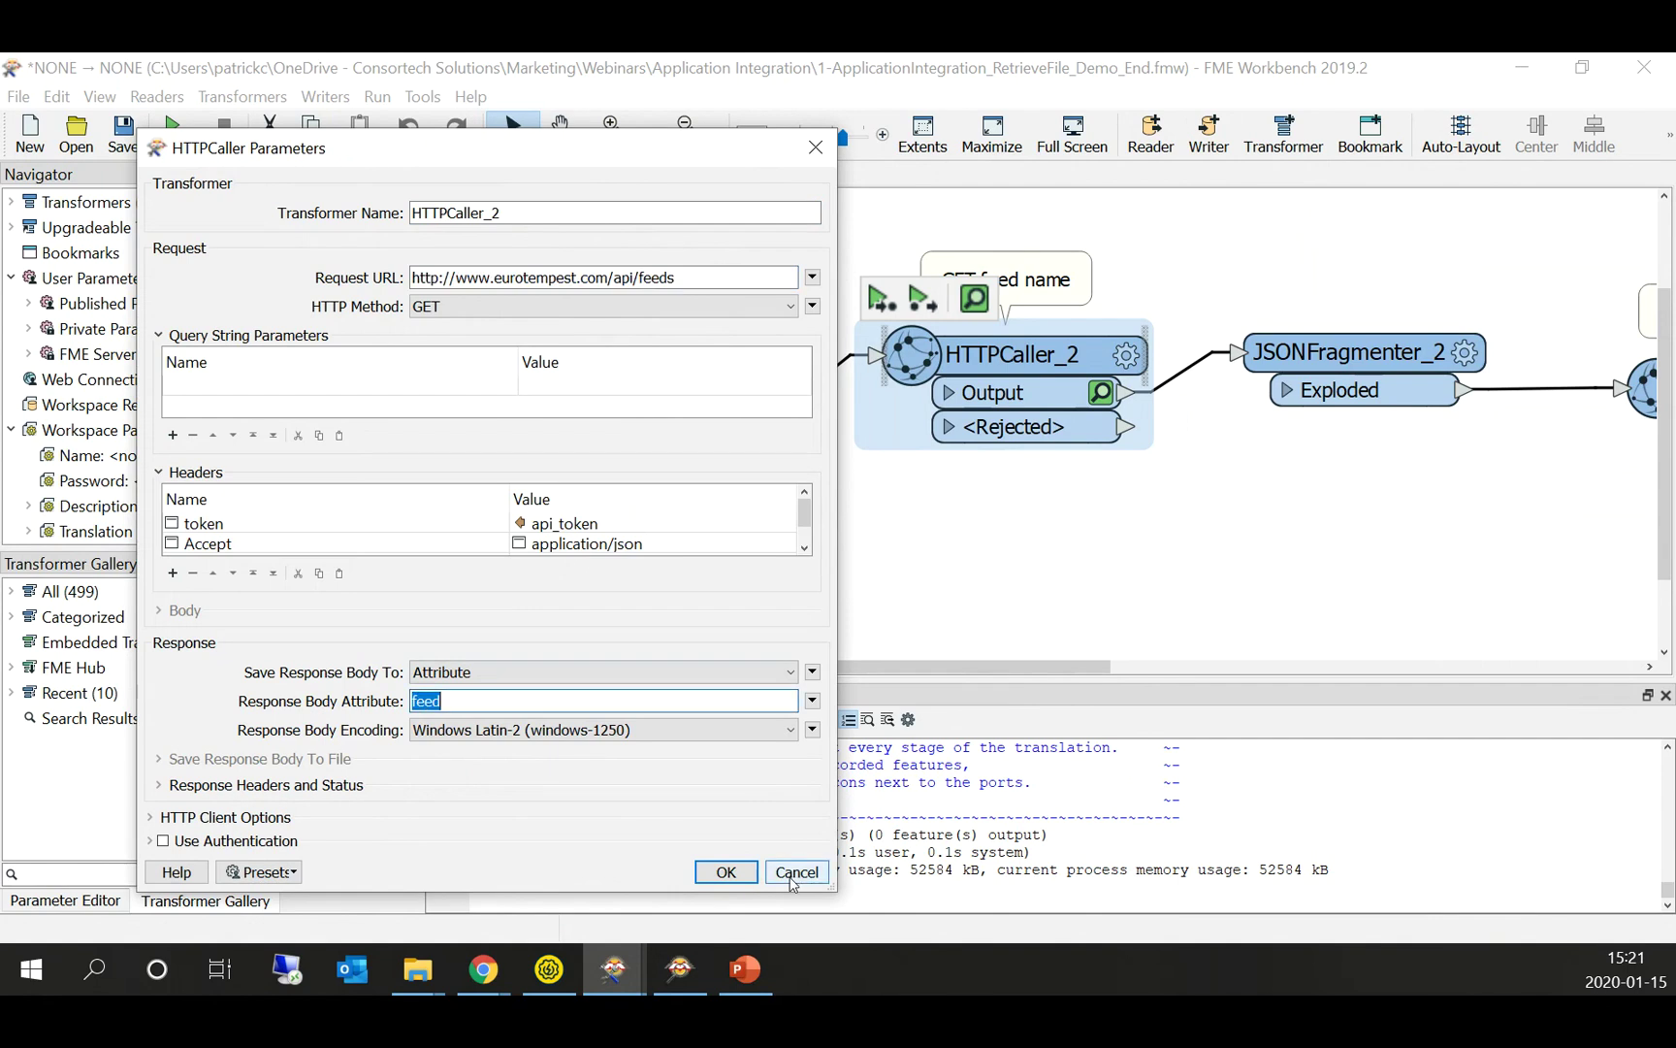
{"action": "left_click", "coordinate": [795, 872]}
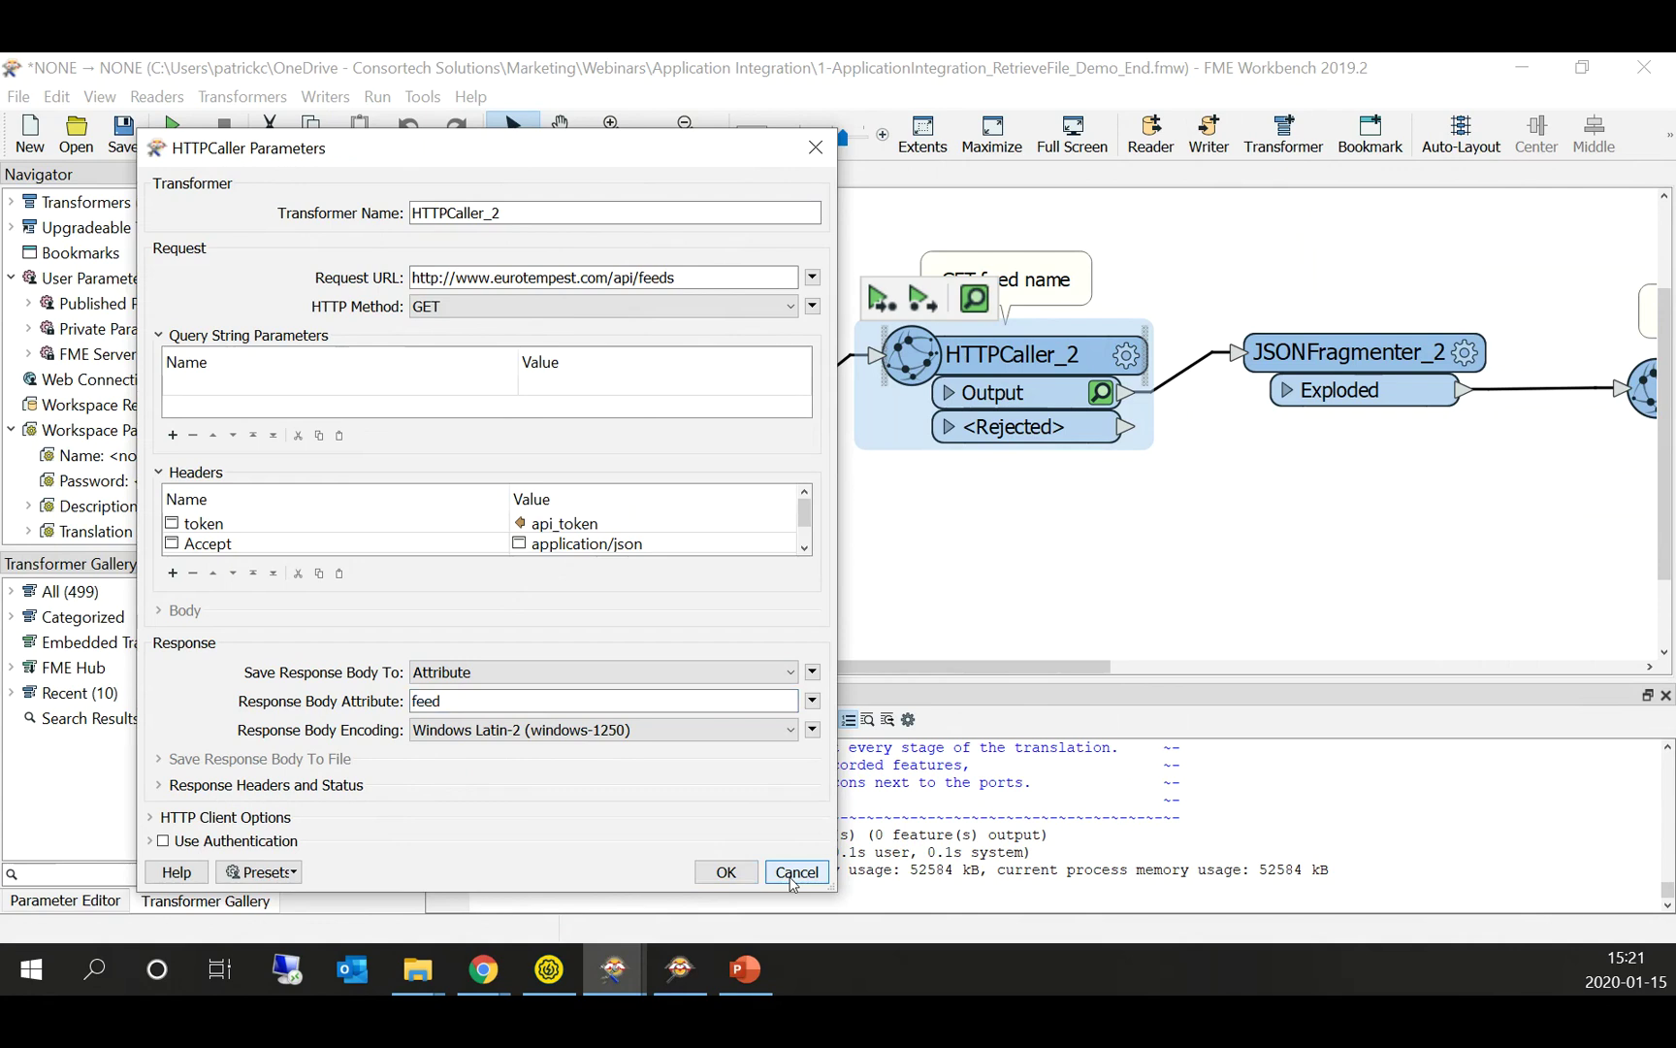
Step: Follow the chain through JSONFragmenter_2 to HTTPCaller_4, and recheck the request URL in HTTPCaller_2
{"action": "left_click_drag", "start_coordinate": [659, 479], "coordinate": [830, 463]}
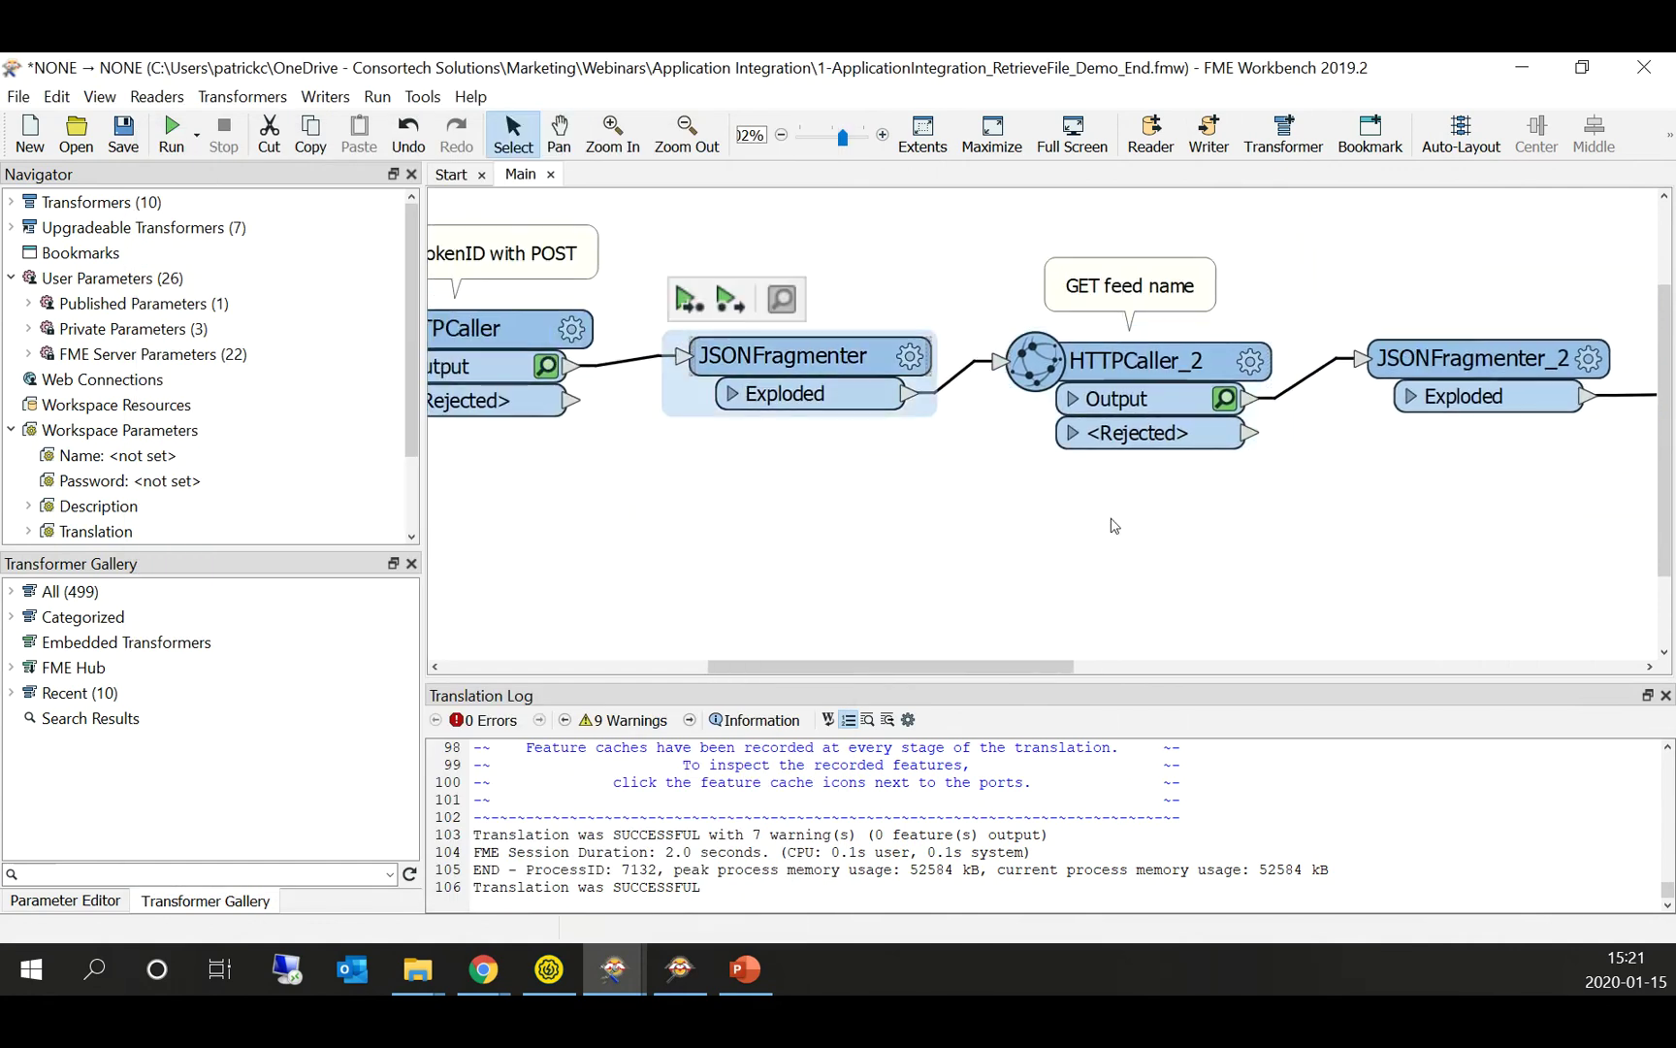
{"action": "left_click_drag", "start_coordinate": [1240, 511], "coordinate": [800, 506]}
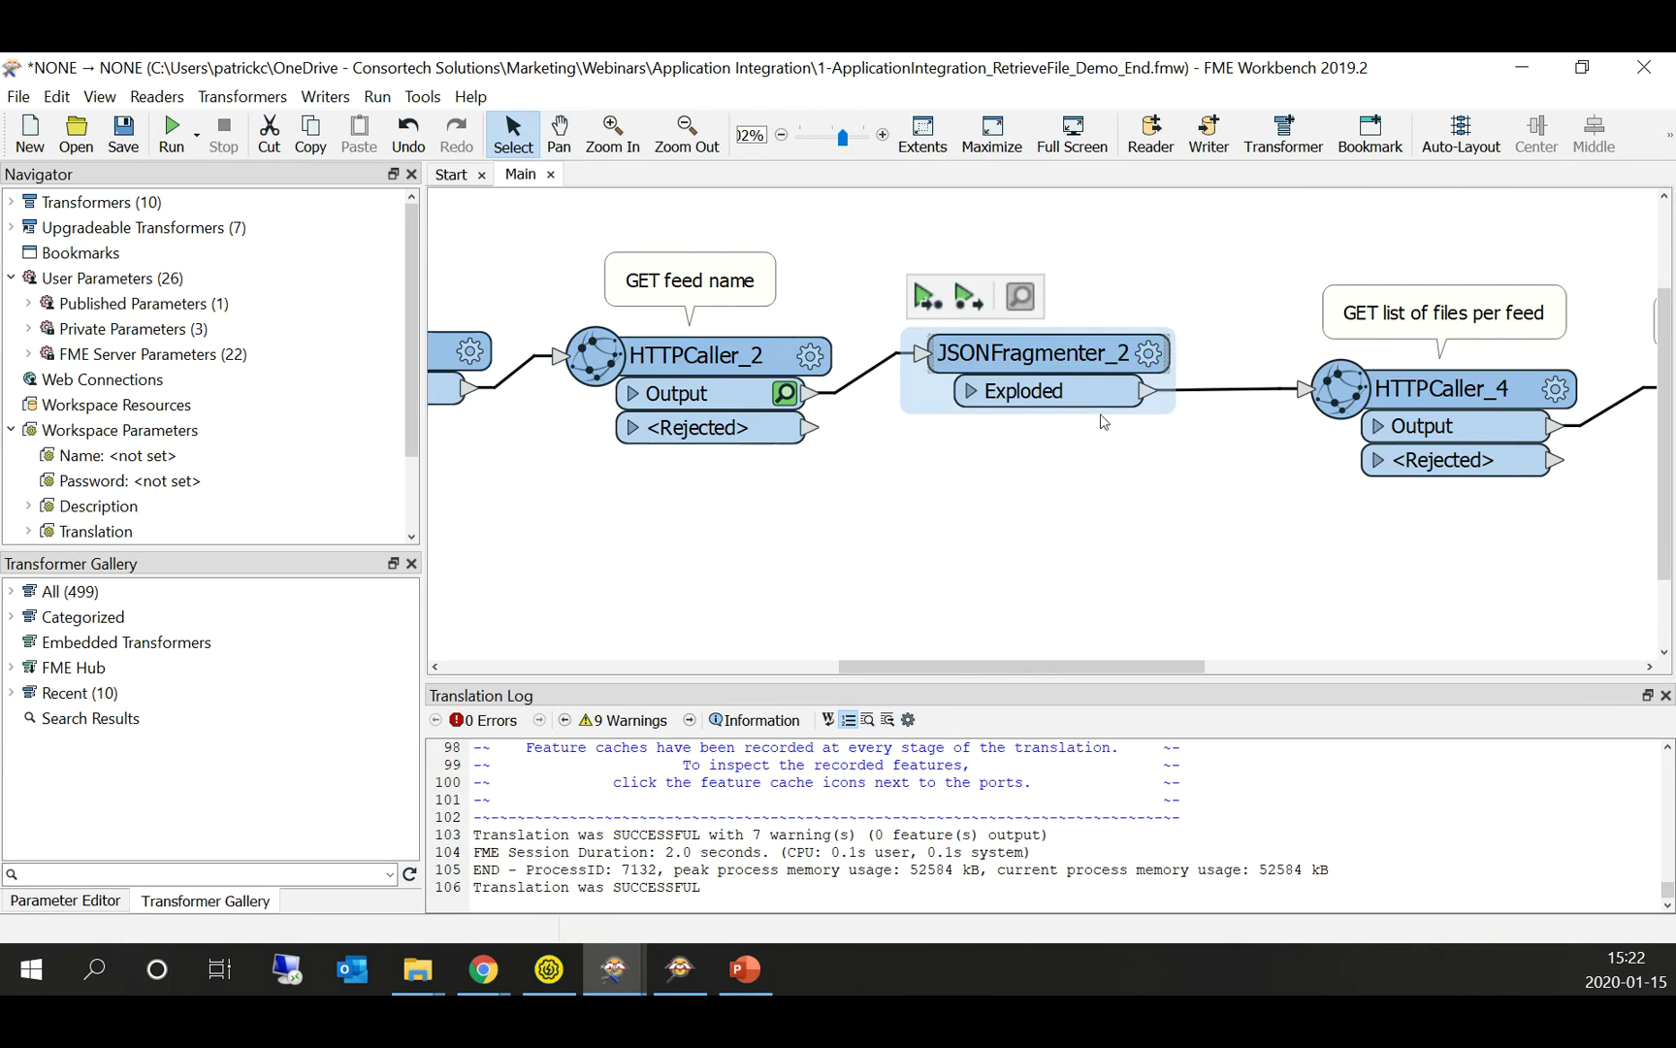
{"action": "left_click_drag", "start_coordinate": [1162, 475], "coordinate": [980, 446]}
{"action": "left_click_drag", "start_coordinate": [1403, 490], "coordinate": [1152, 487]}
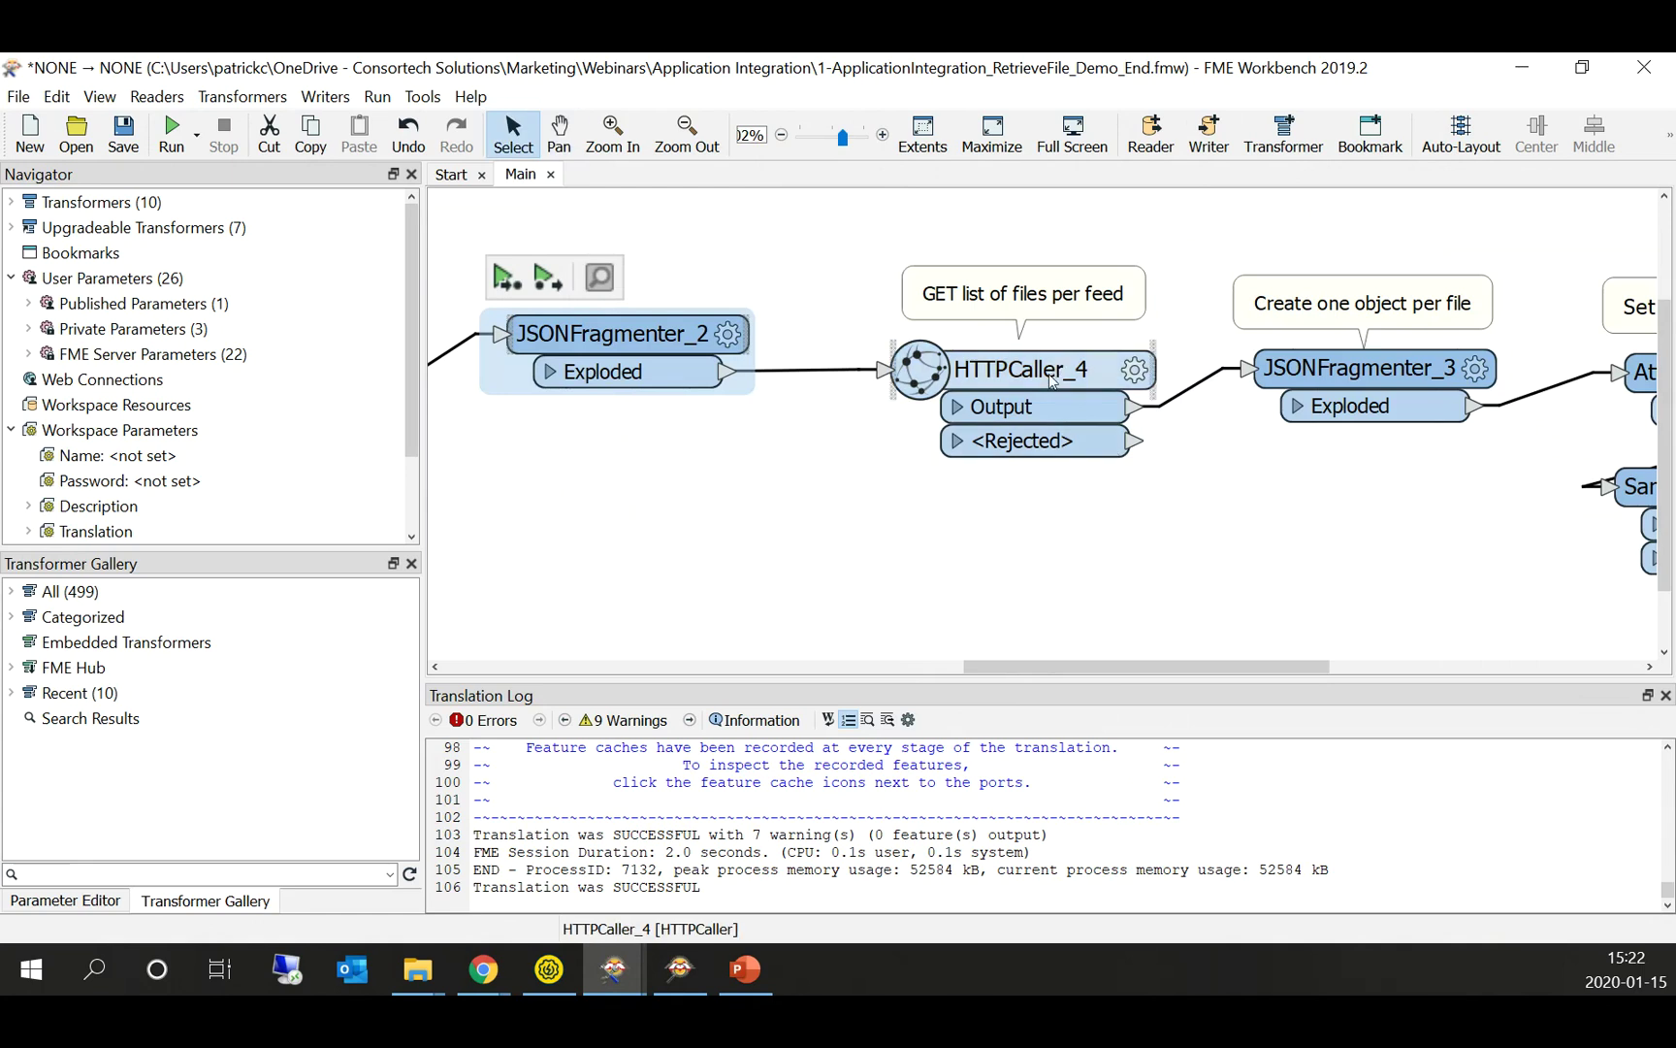
{"action": "mouse_move", "coordinate": [1060, 377]}
{"action": "left_click_drag", "start_coordinate": [844, 458], "coordinate": [1217, 462]}
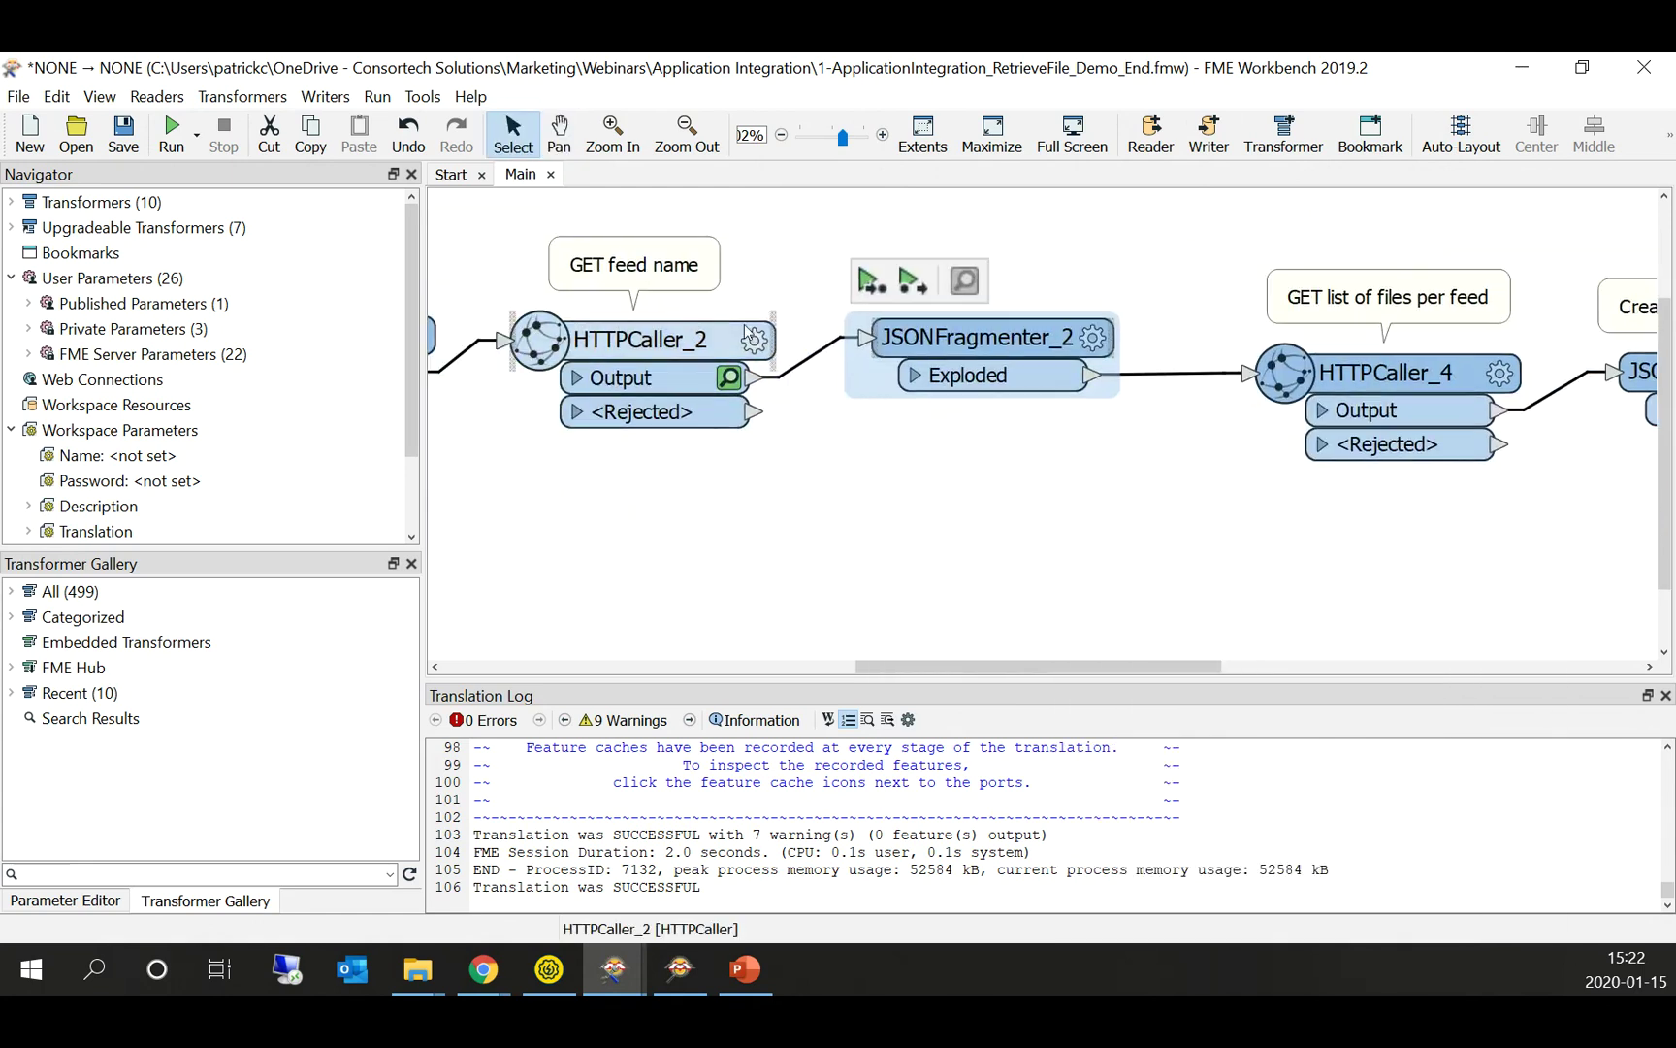
{"action": "double_click", "coordinate": [732, 376]}
{"action": "left_click", "coordinate": [1046, 258]}
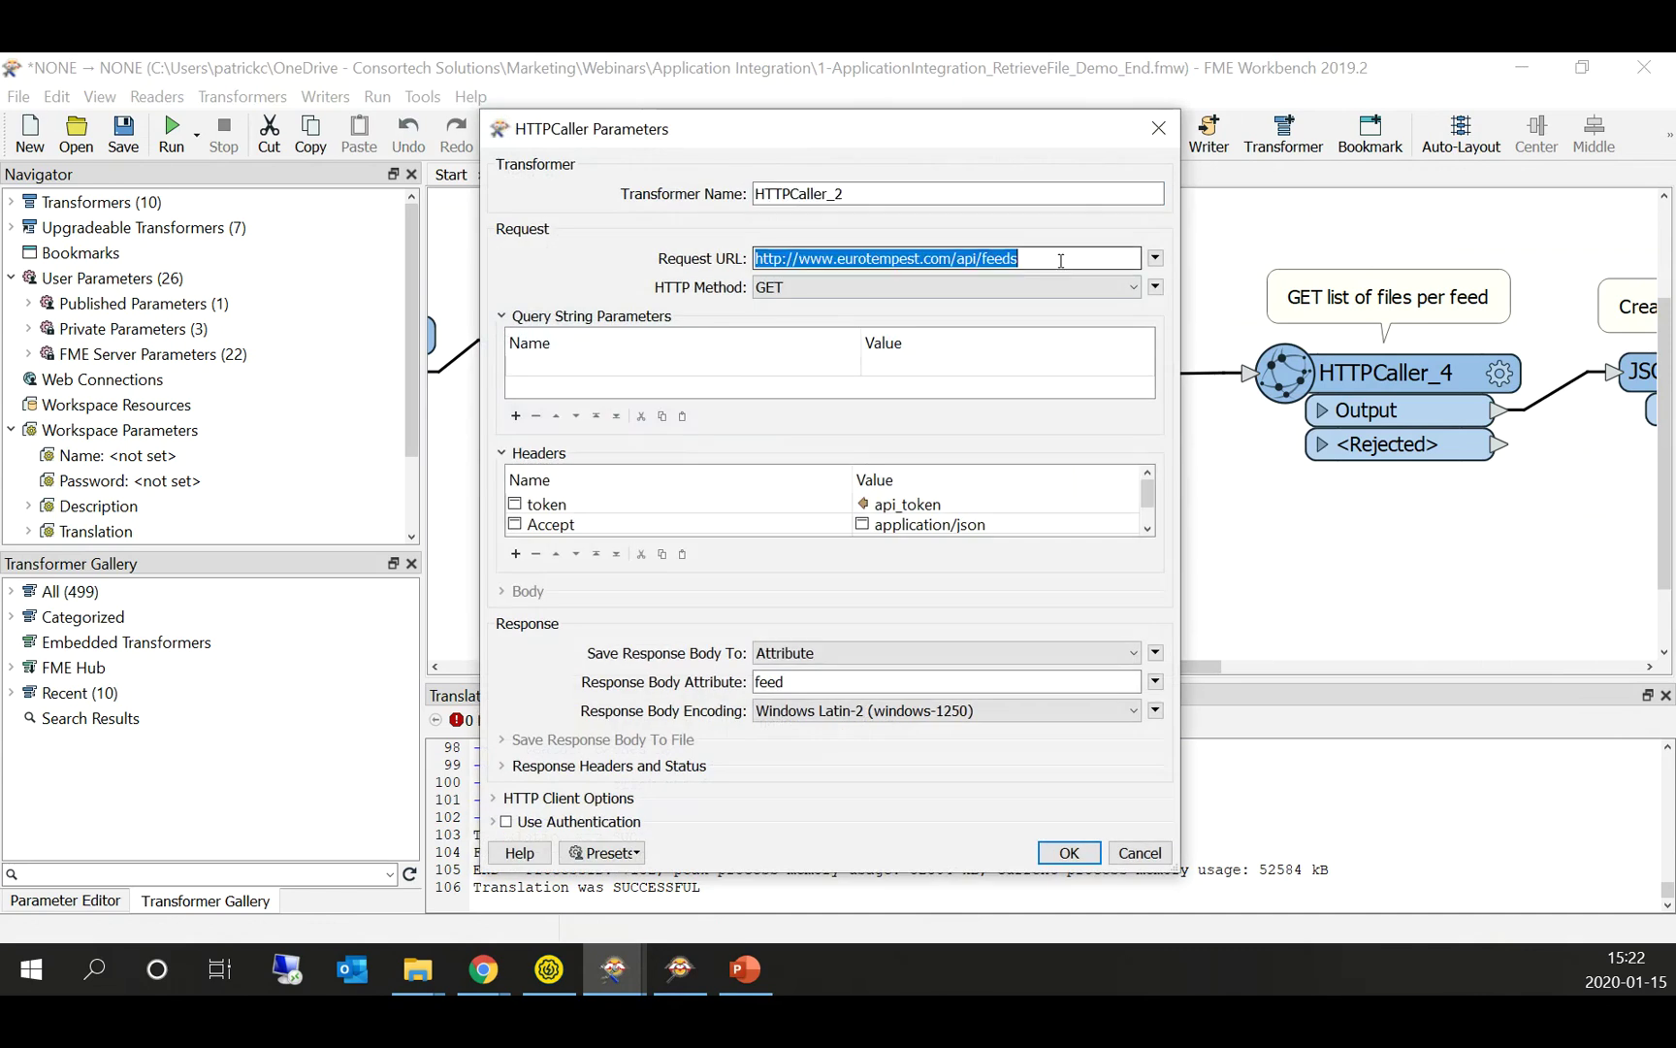
{"action": "left_click", "coordinate": [1050, 256]}
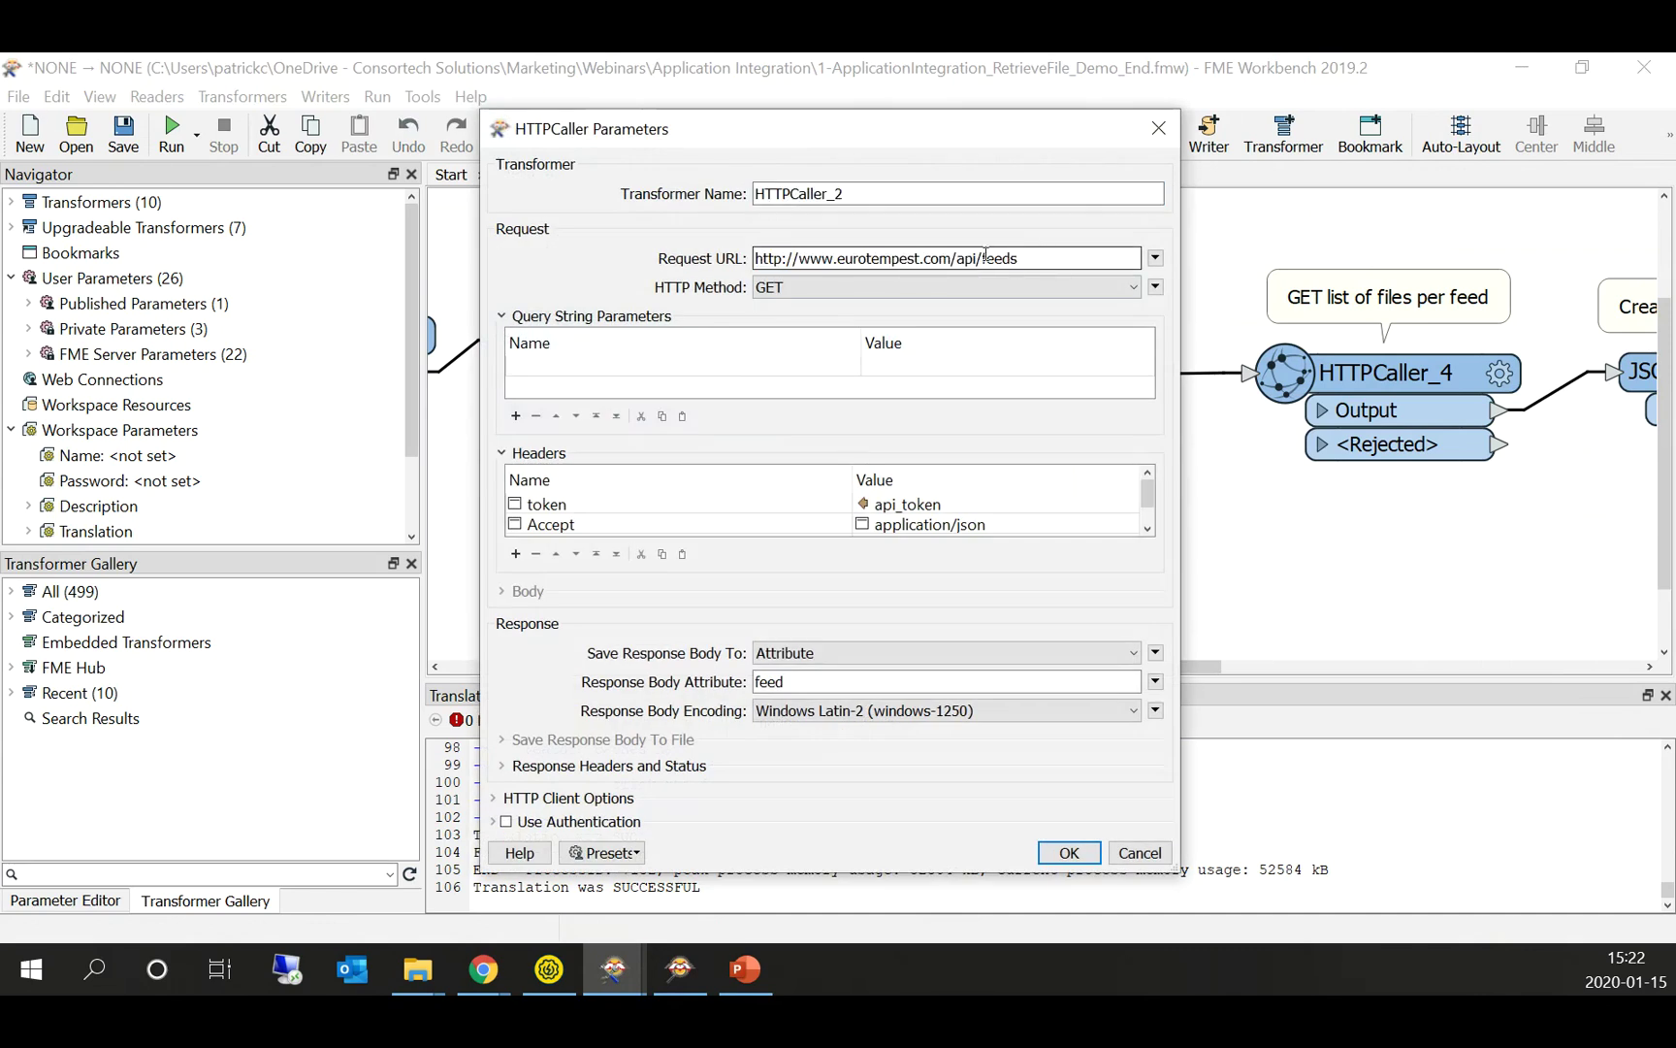
{"action": "left_click", "coordinate": [1149, 862]}
Step: Examine HTTPCaller_4's request URL with its feed value, and its response body attribute, without changing them
{"action": "left_click_drag", "start_coordinate": [1332, 556], "coordinate": [1055, 529]}
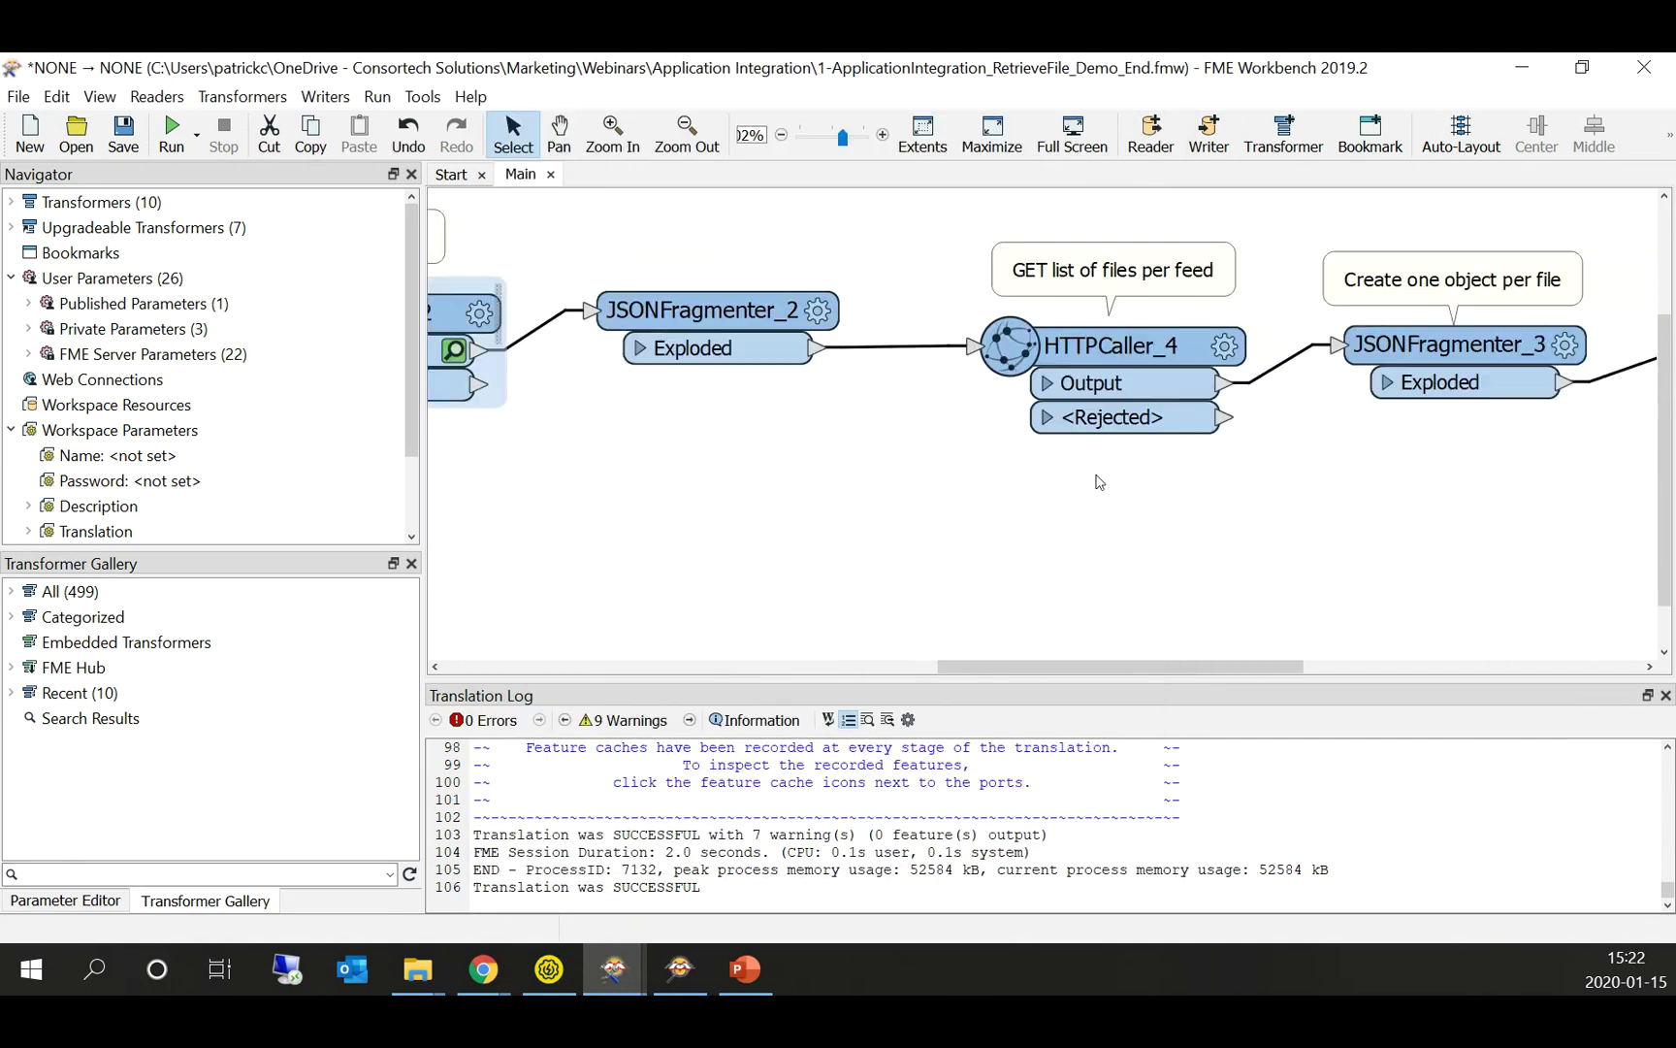
{"action": "left_click", "coordinate": [1225, 352]}
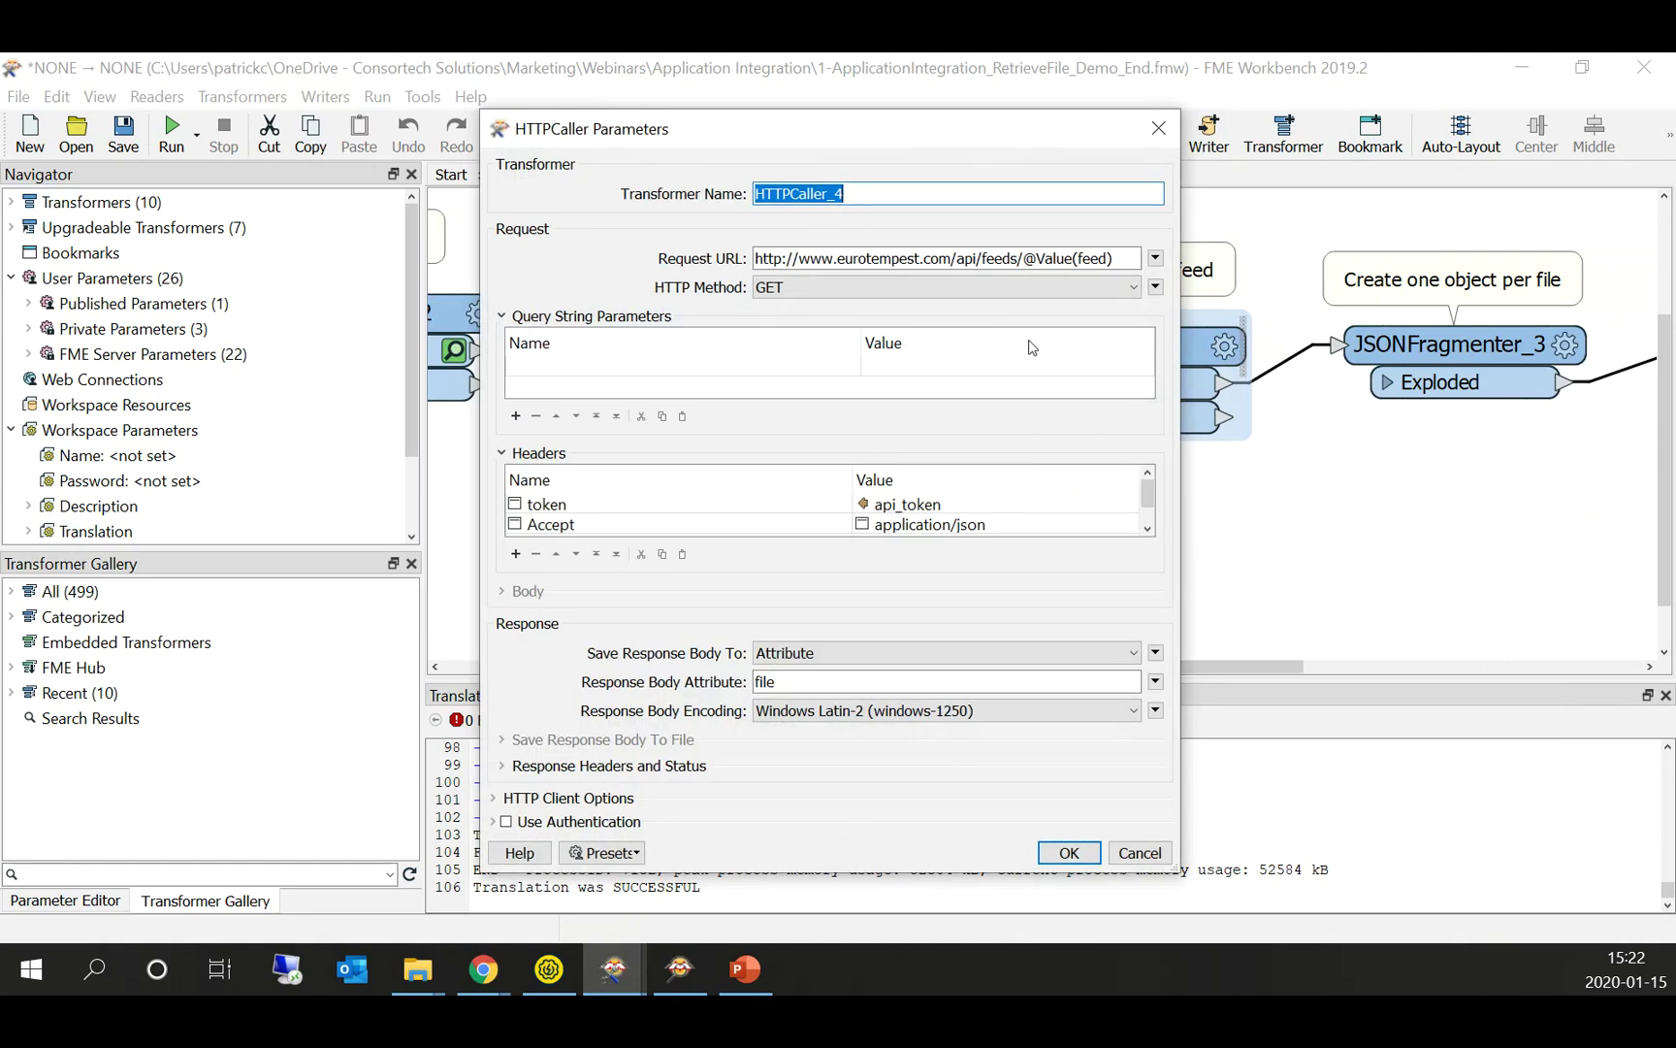
{"action": "triple_click", "coordinate": [1021, 258]}
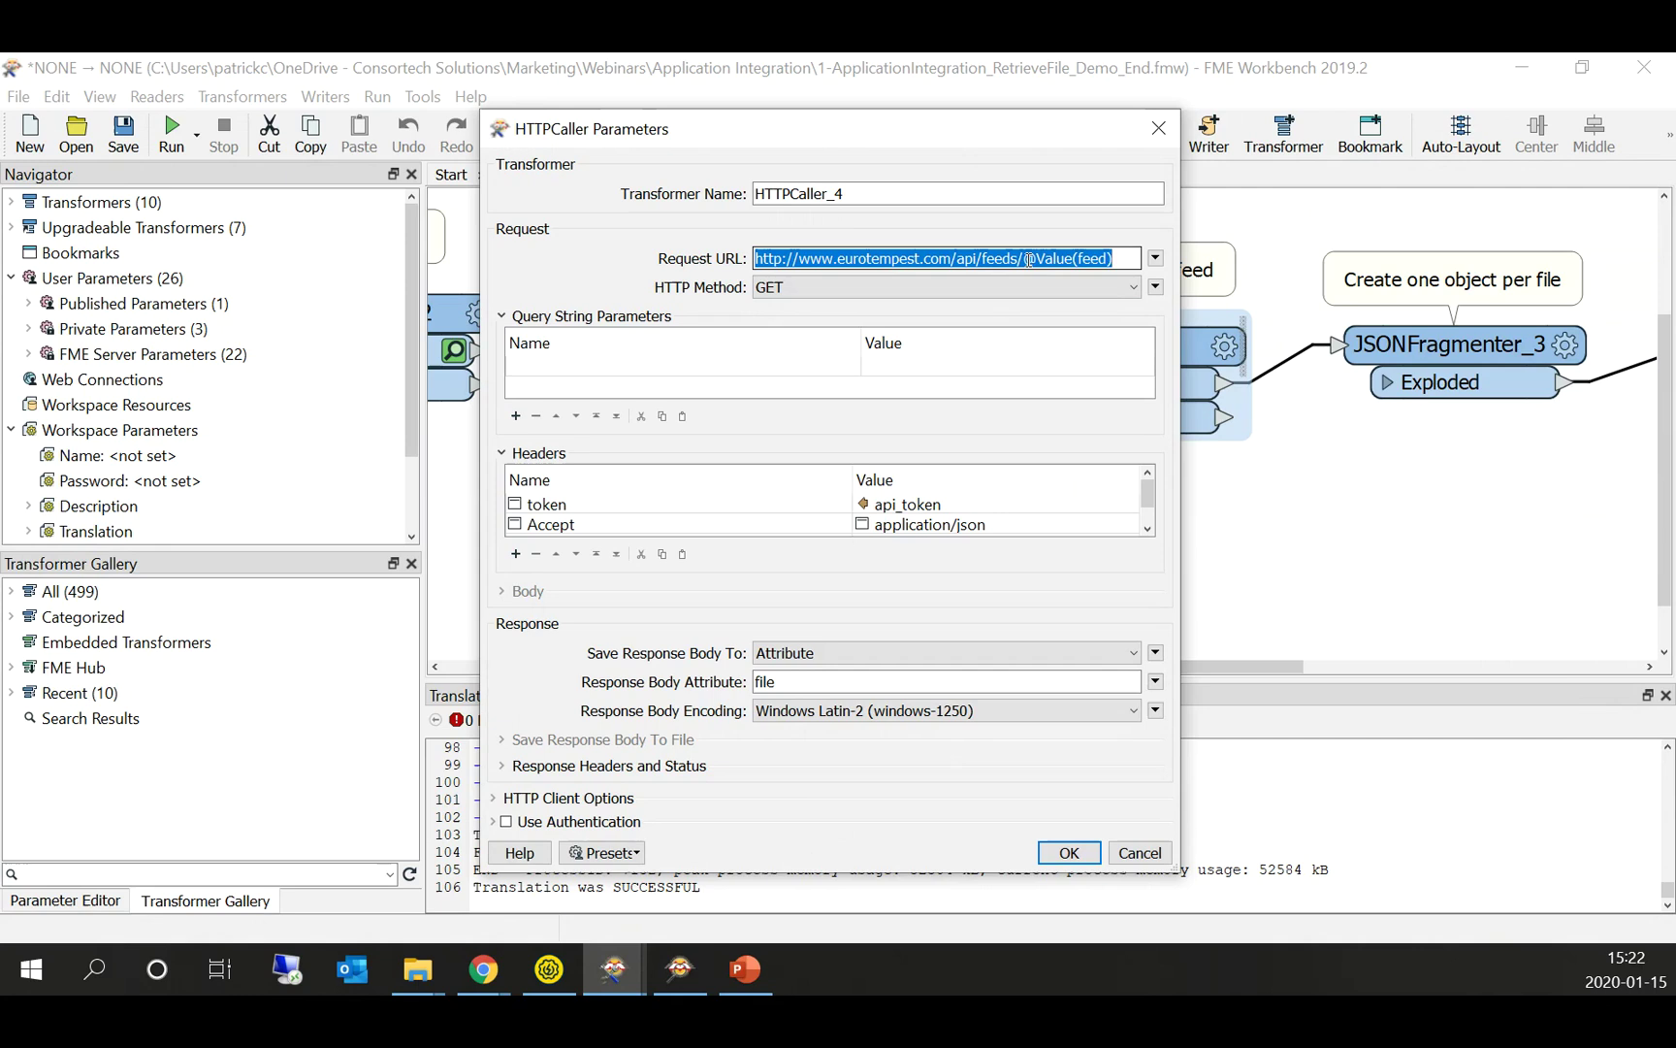
{"action": "left_click", "coordinate": [1119, 259]}
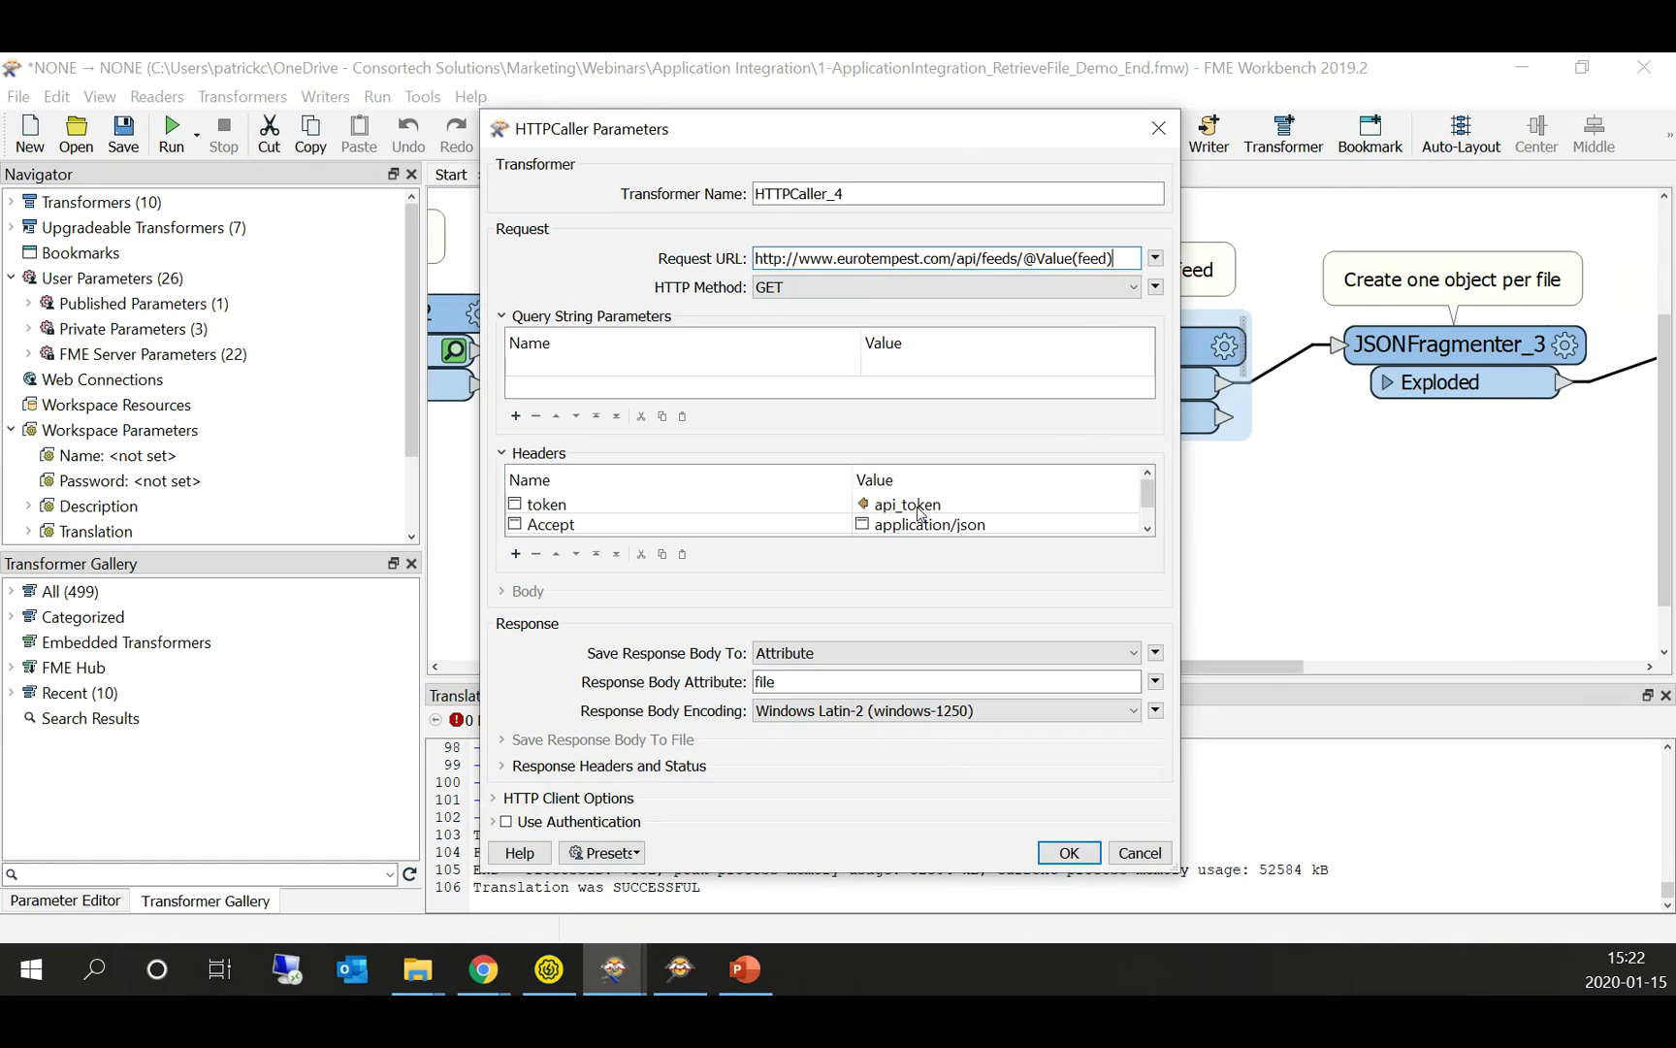
{"action": "double_click", "coordinate": [791, 679]}
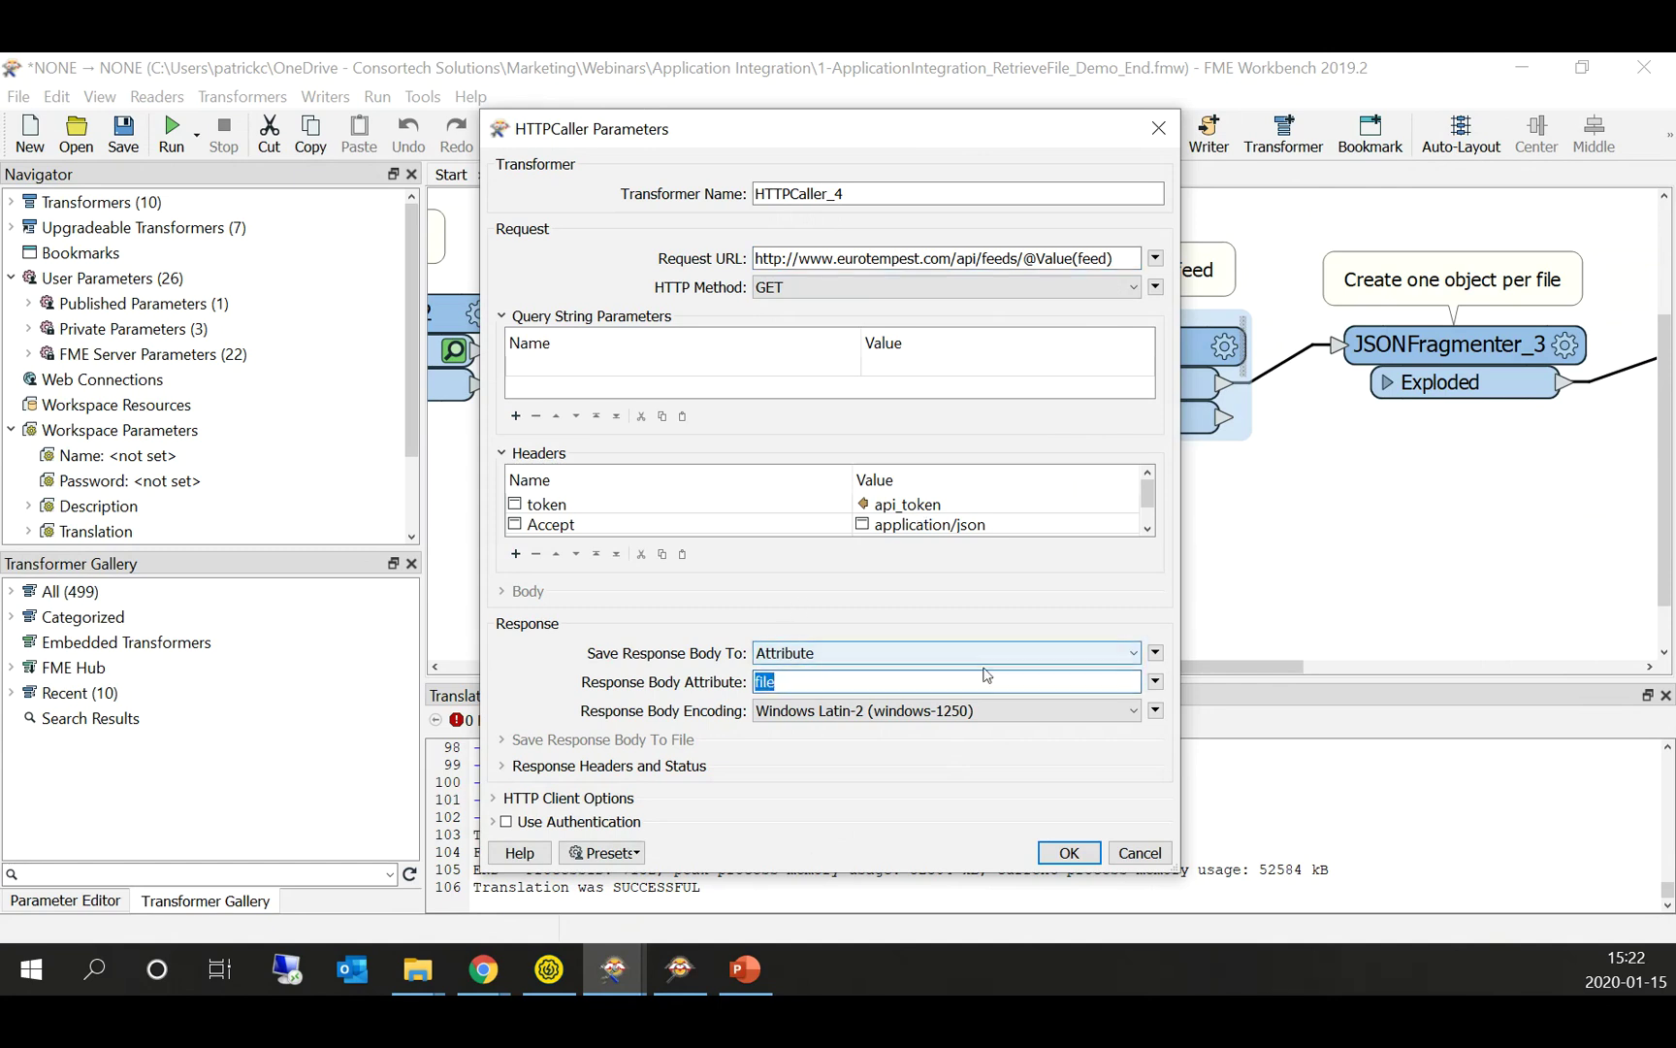
{"action": "left_click", "coordinate": [1142, 854]}
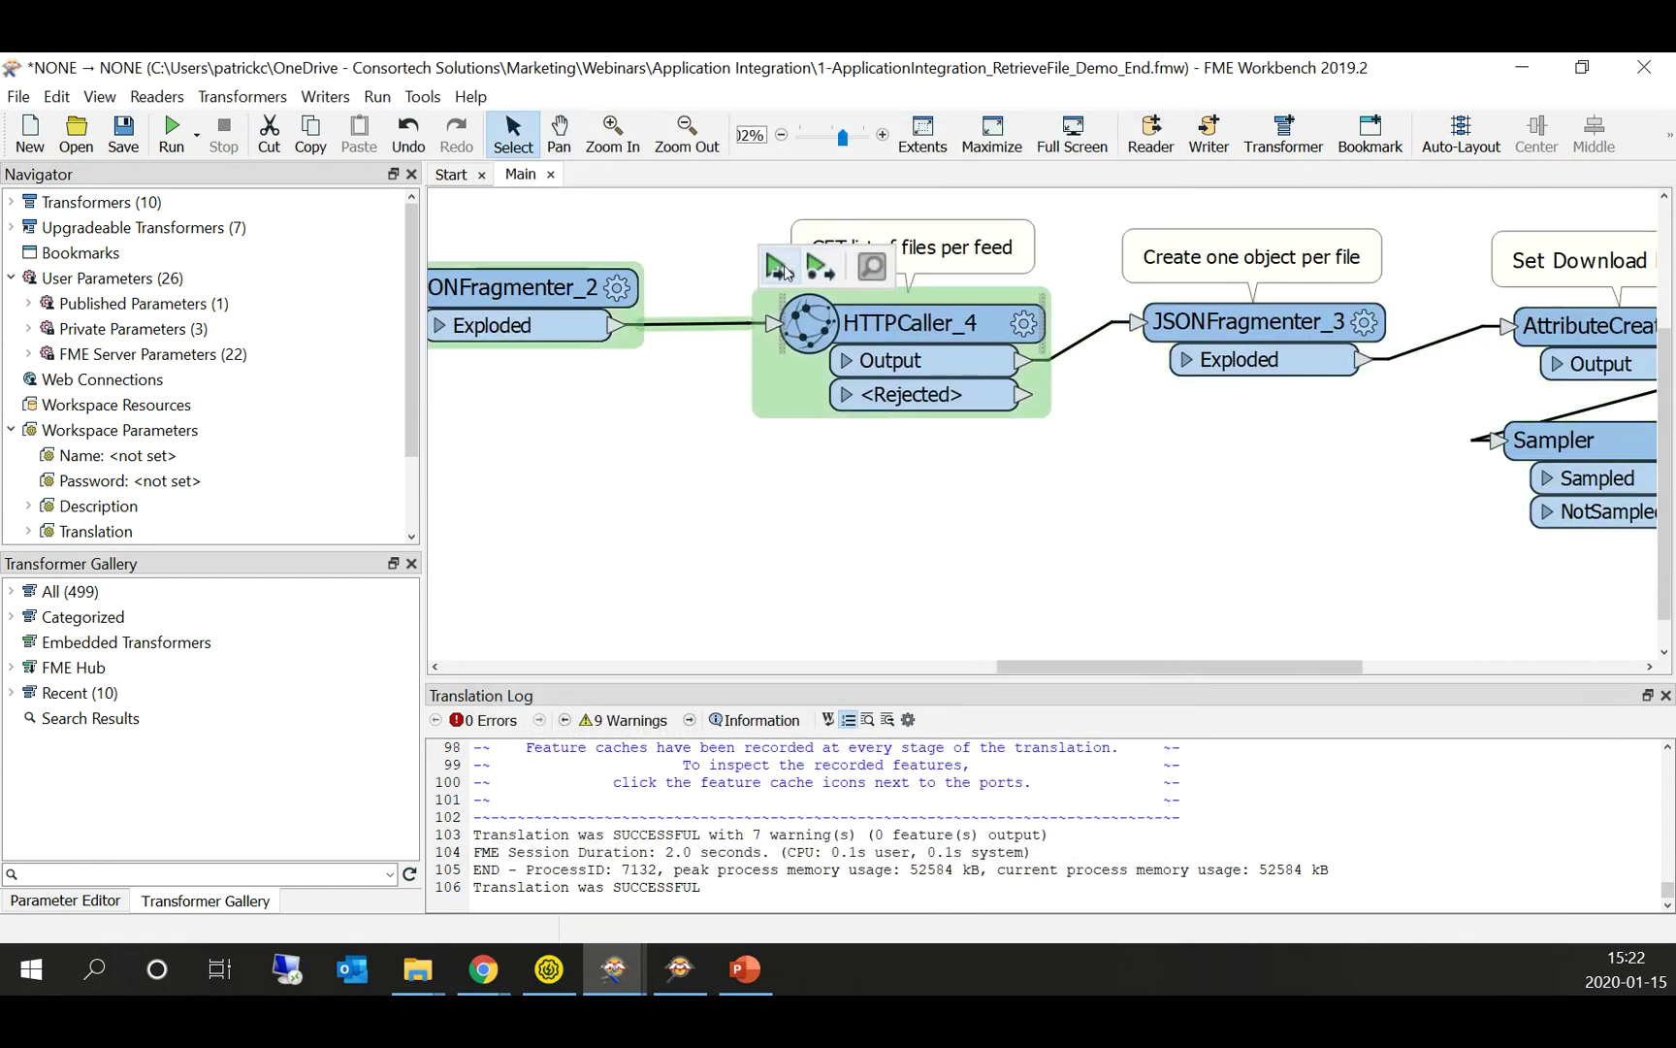
Step: Run the workspace up to HTTPCaller_4 and review the feature counts along the transformer chain
{"action": "left_click", "coordinate": [796, 276]}
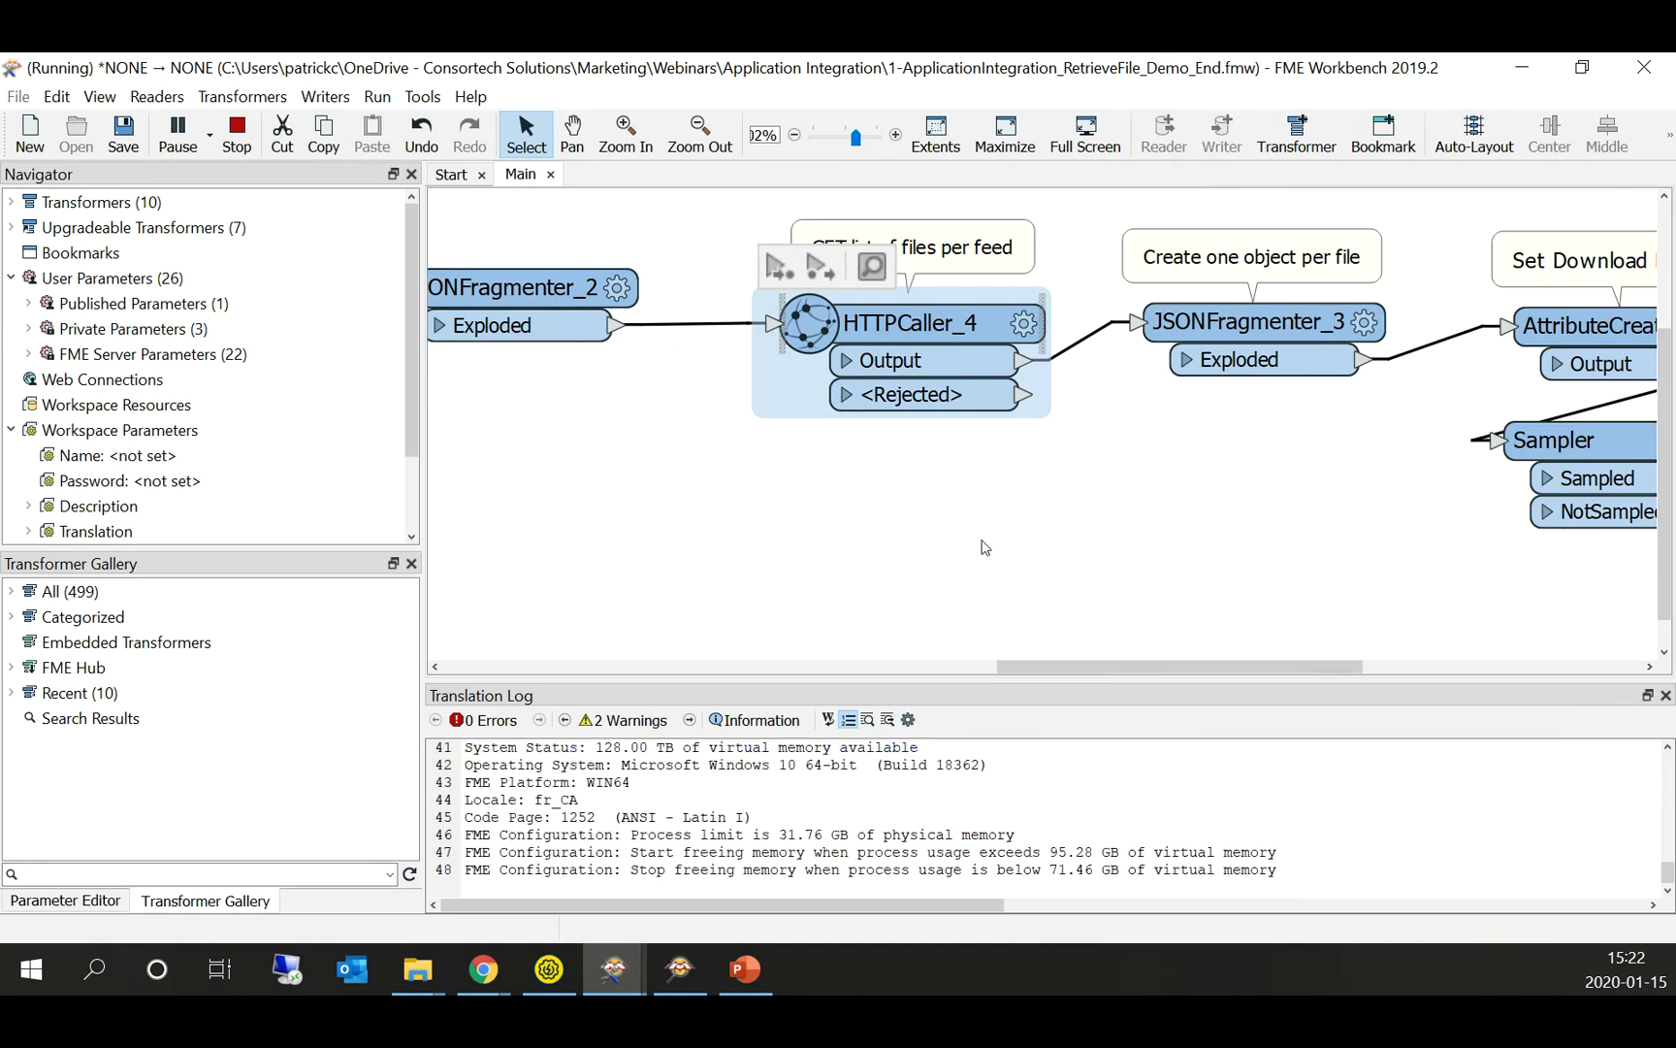
{"action": "left_click_drag", "start_coordinate": [728, 439], "coordinate": [1110, 535]}
{"action": "scroll", "coordinate": [1033, 493], "scroll_direction": "down", "scroll_amount": 3}
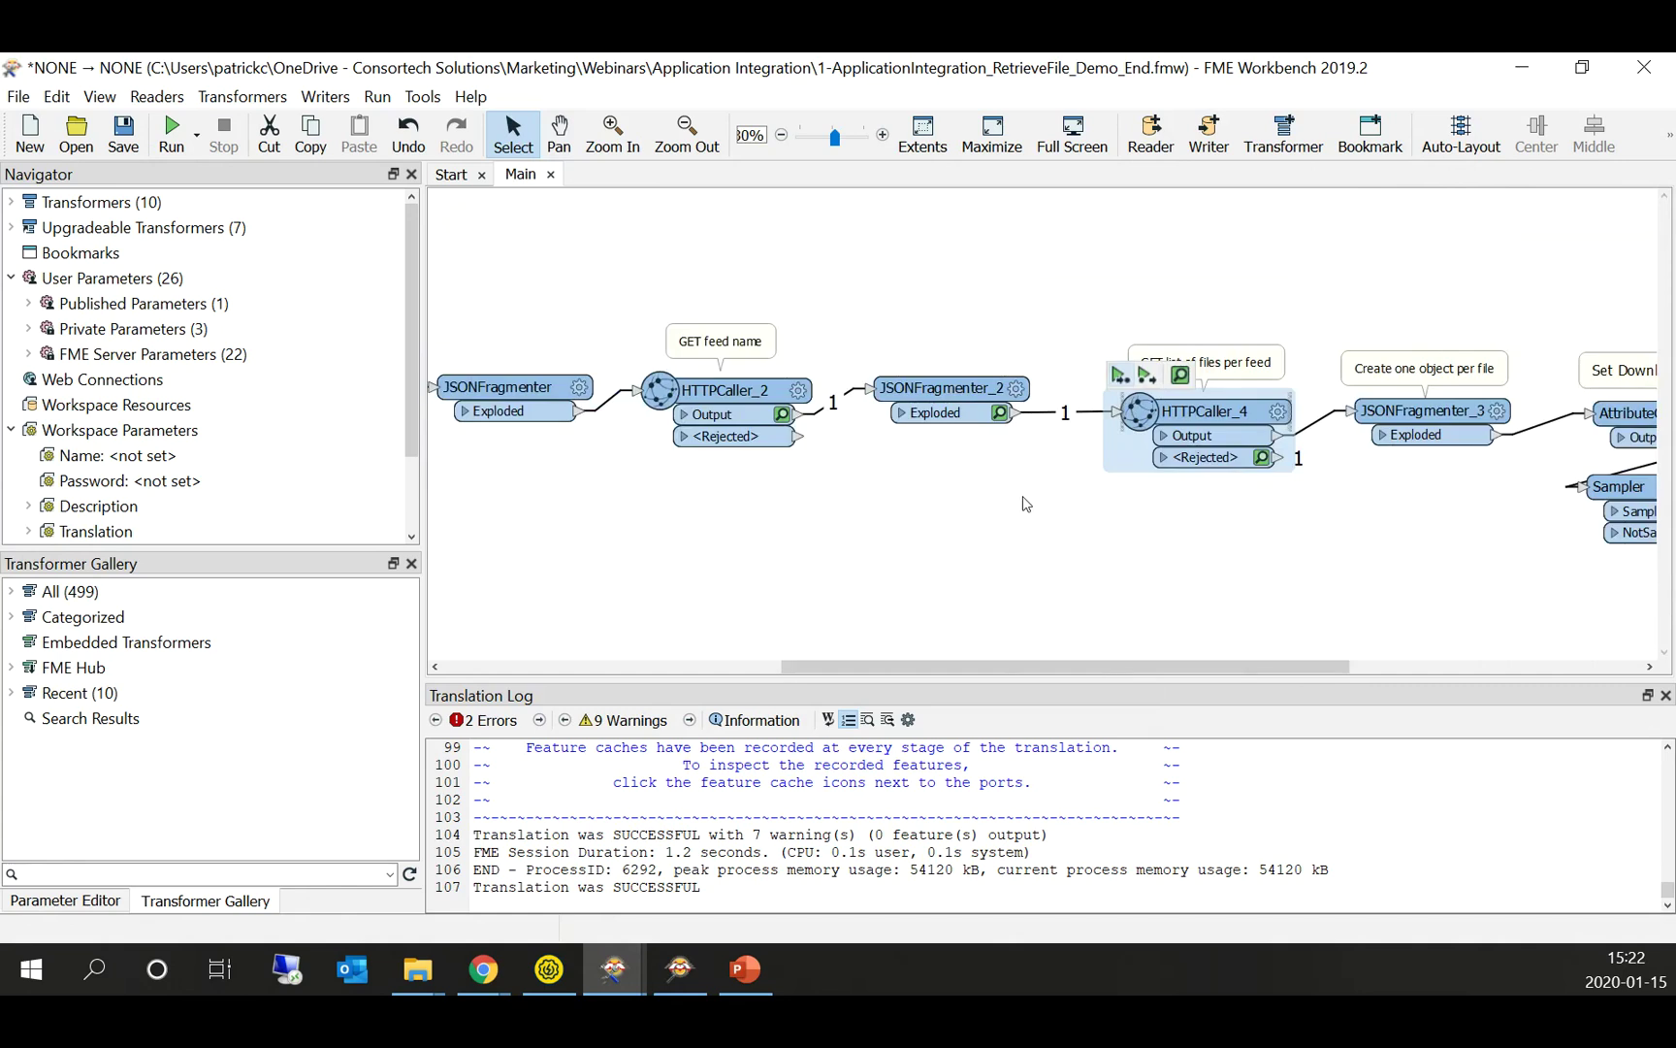
{"action": "scroll", "coordinate": [1063, 498], "scroll_direction": "left", "scroll_amount": 5}
{"action": "left_click_drag", "start_coordinate": [991, 494], "coordinate": [1473, 503]}
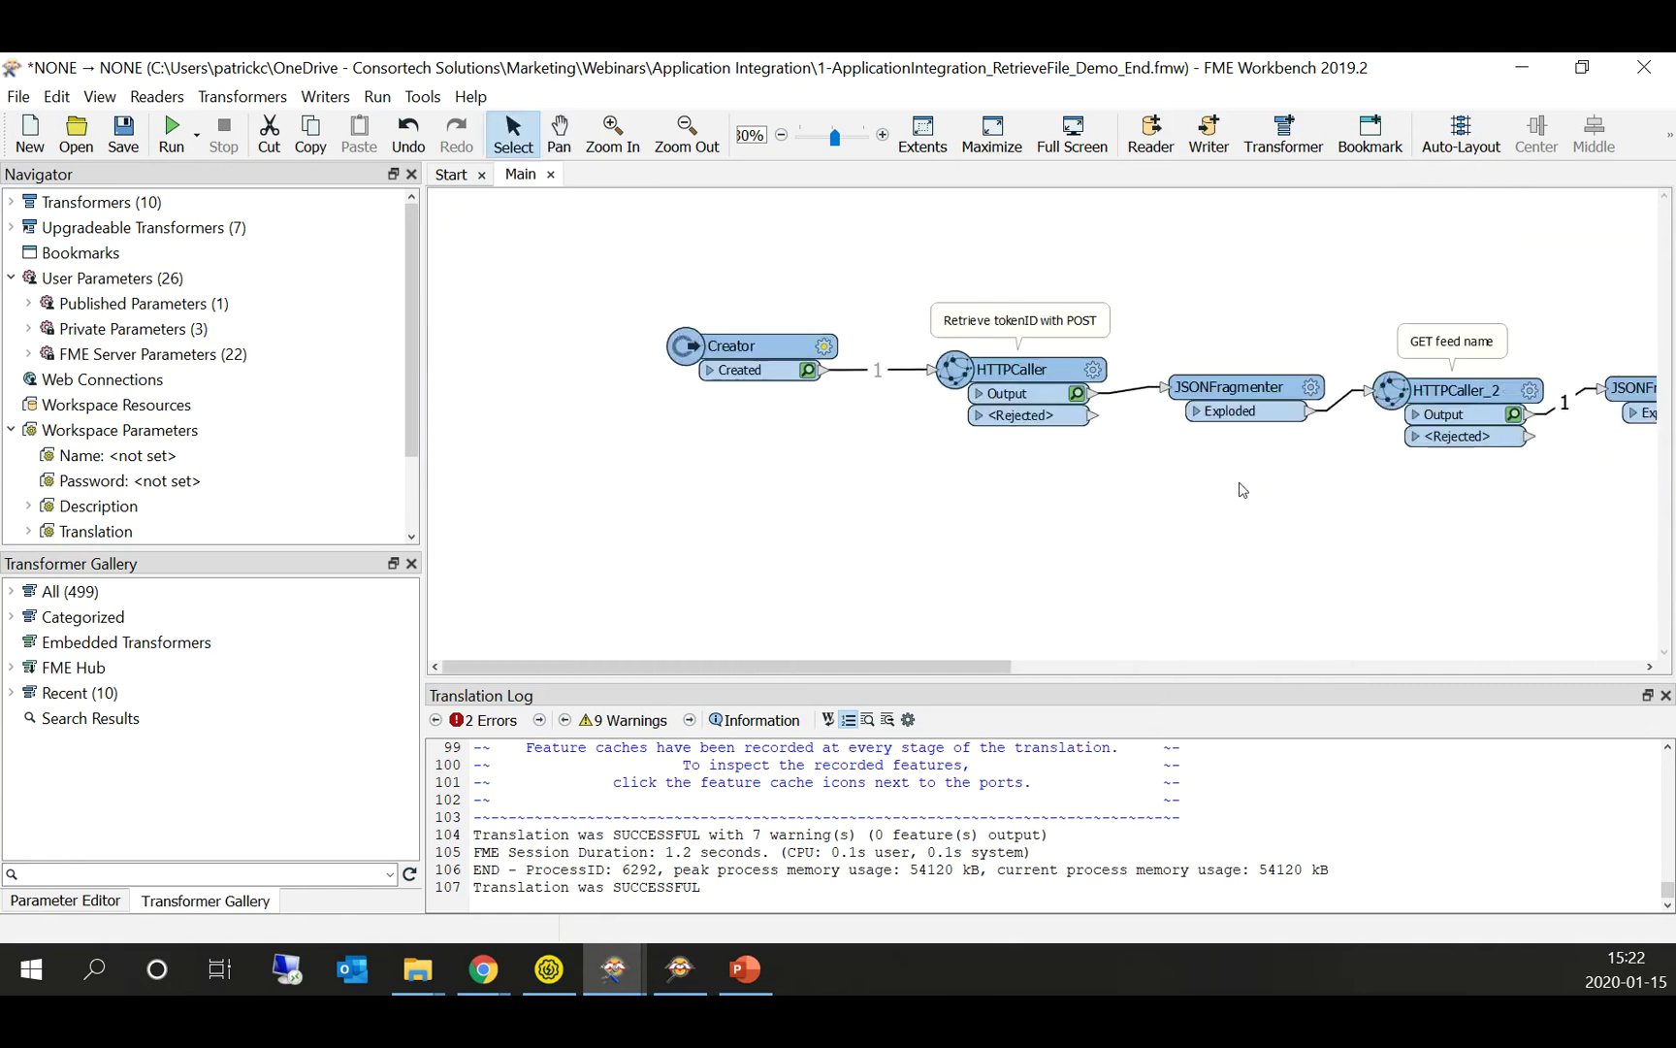
{"action": "key", "text": "Escape"}
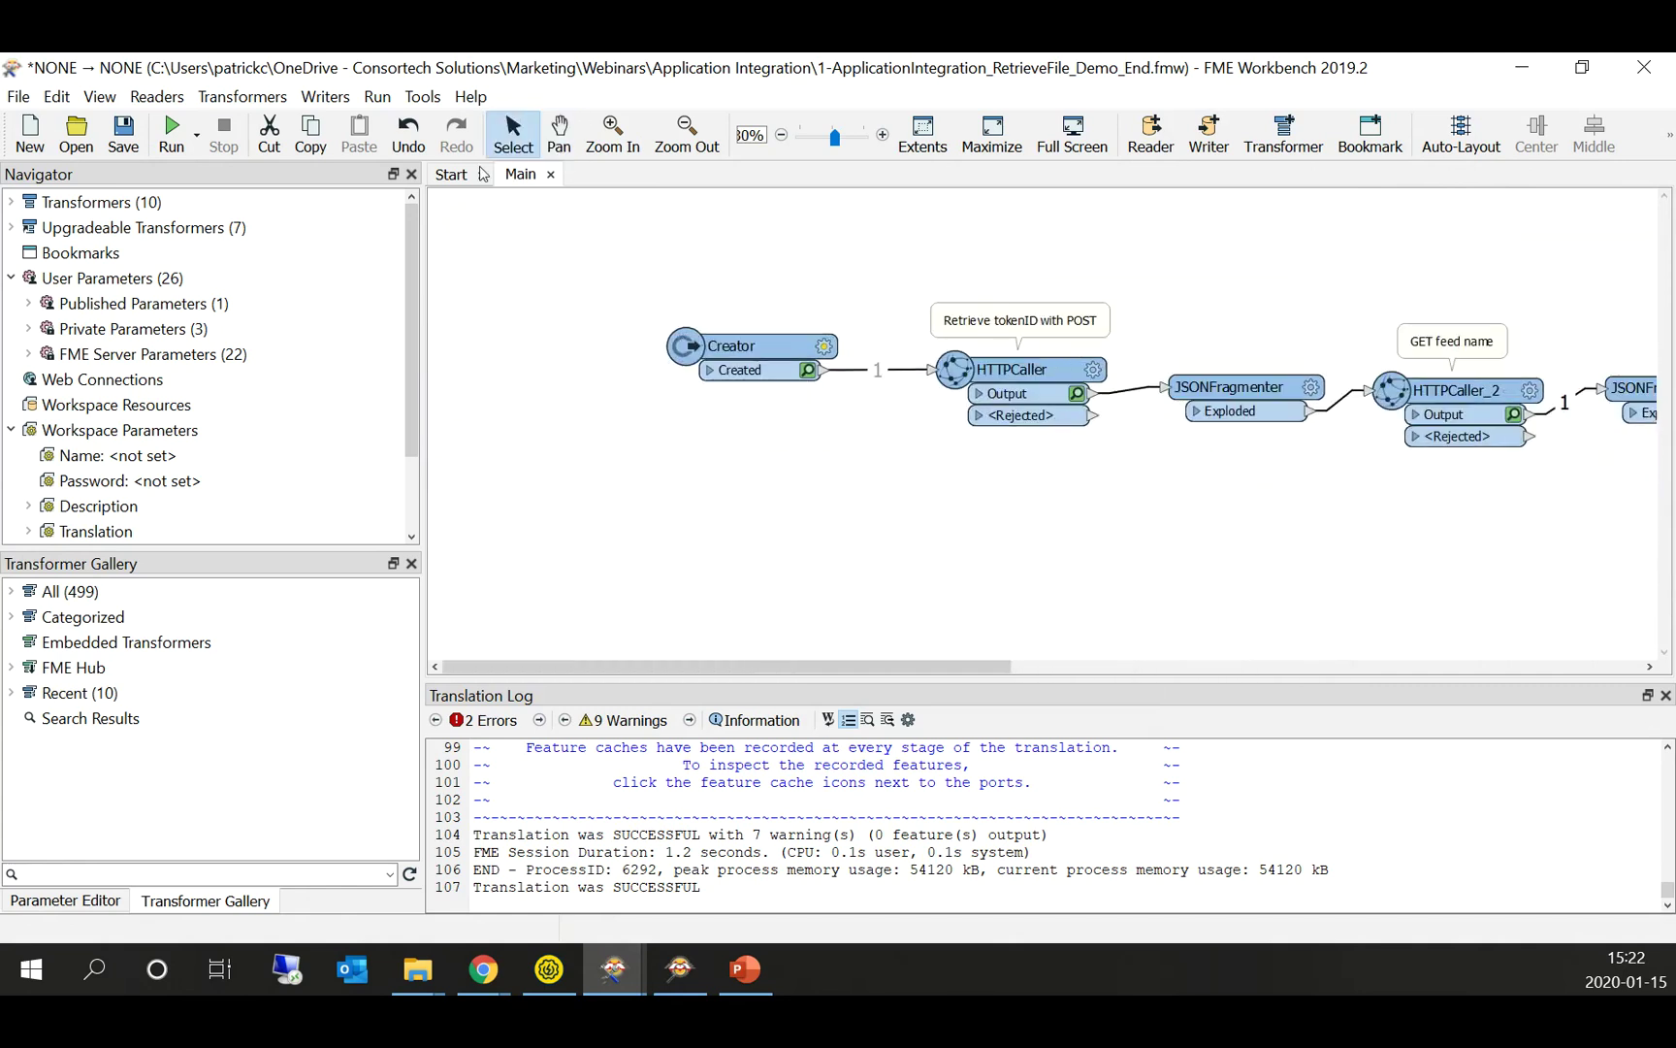
Step: Disable feature caching and recheck HTTPCaller_4's request and response parameters without changing them
{"action": "left_click", "coordinate": [196, 134]}
{"action": "left_click", "coordinate": [245, 291]}
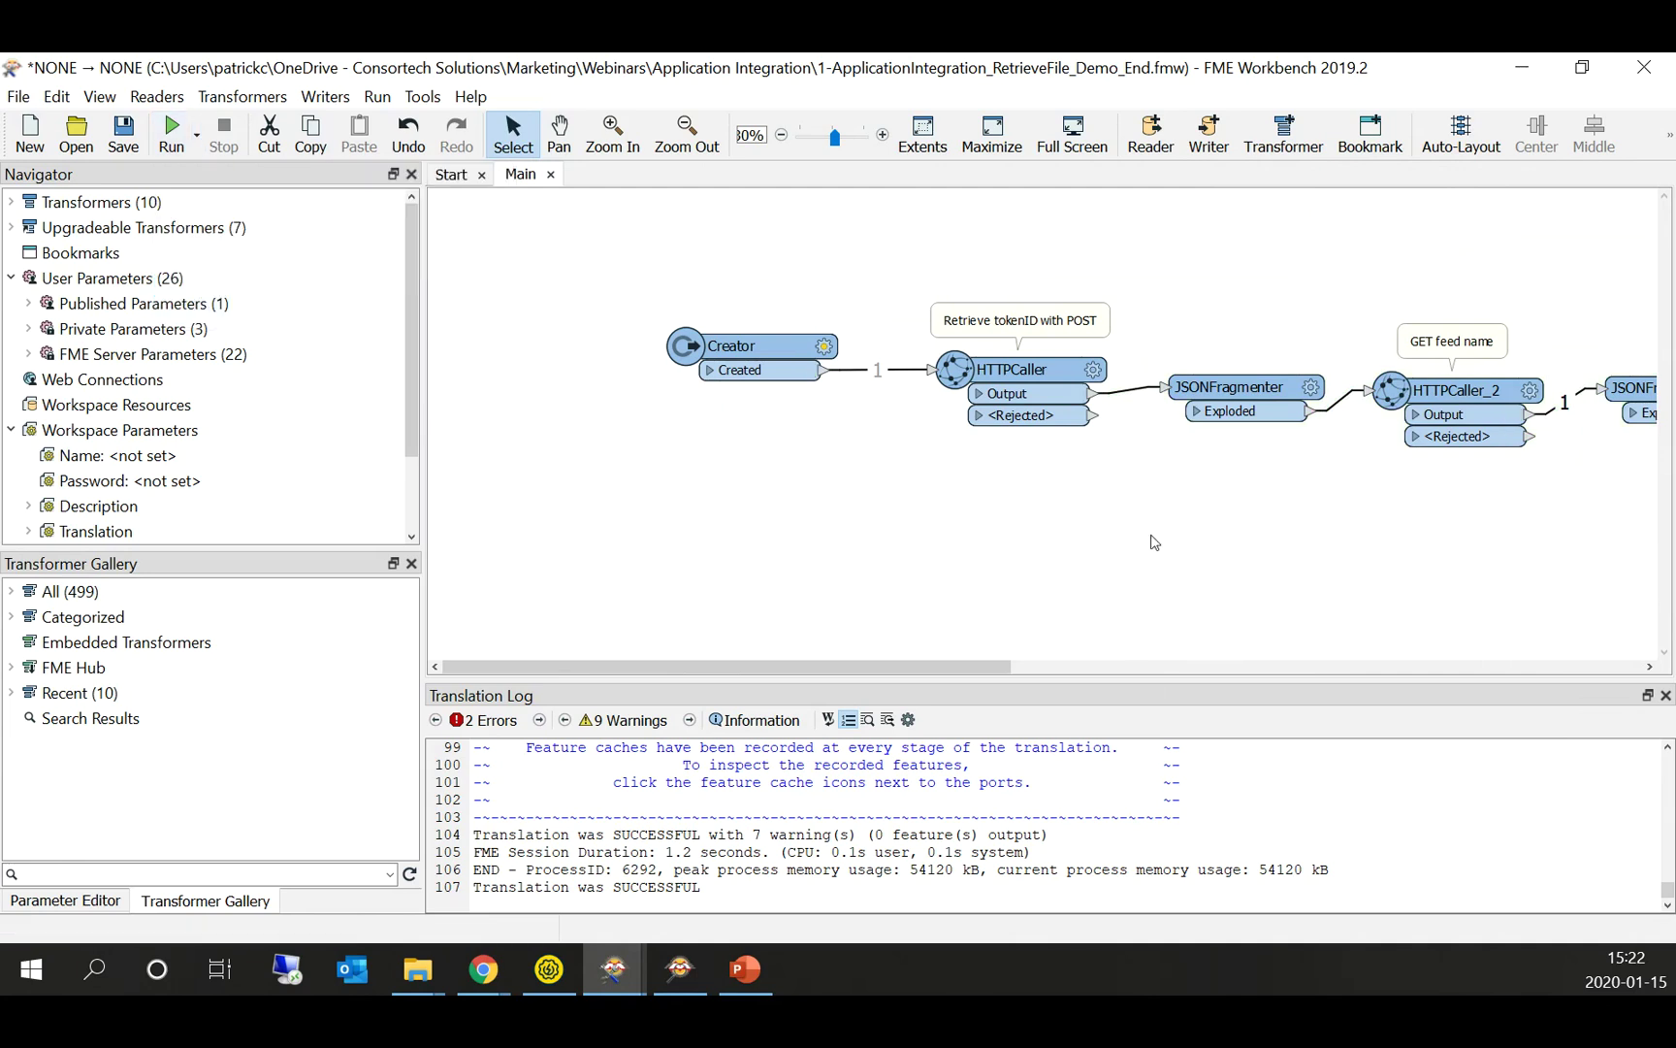
{"action": "scroll", "coordinate": [729, 499], "scroll_direction": "right", "scroll_amount": 10}
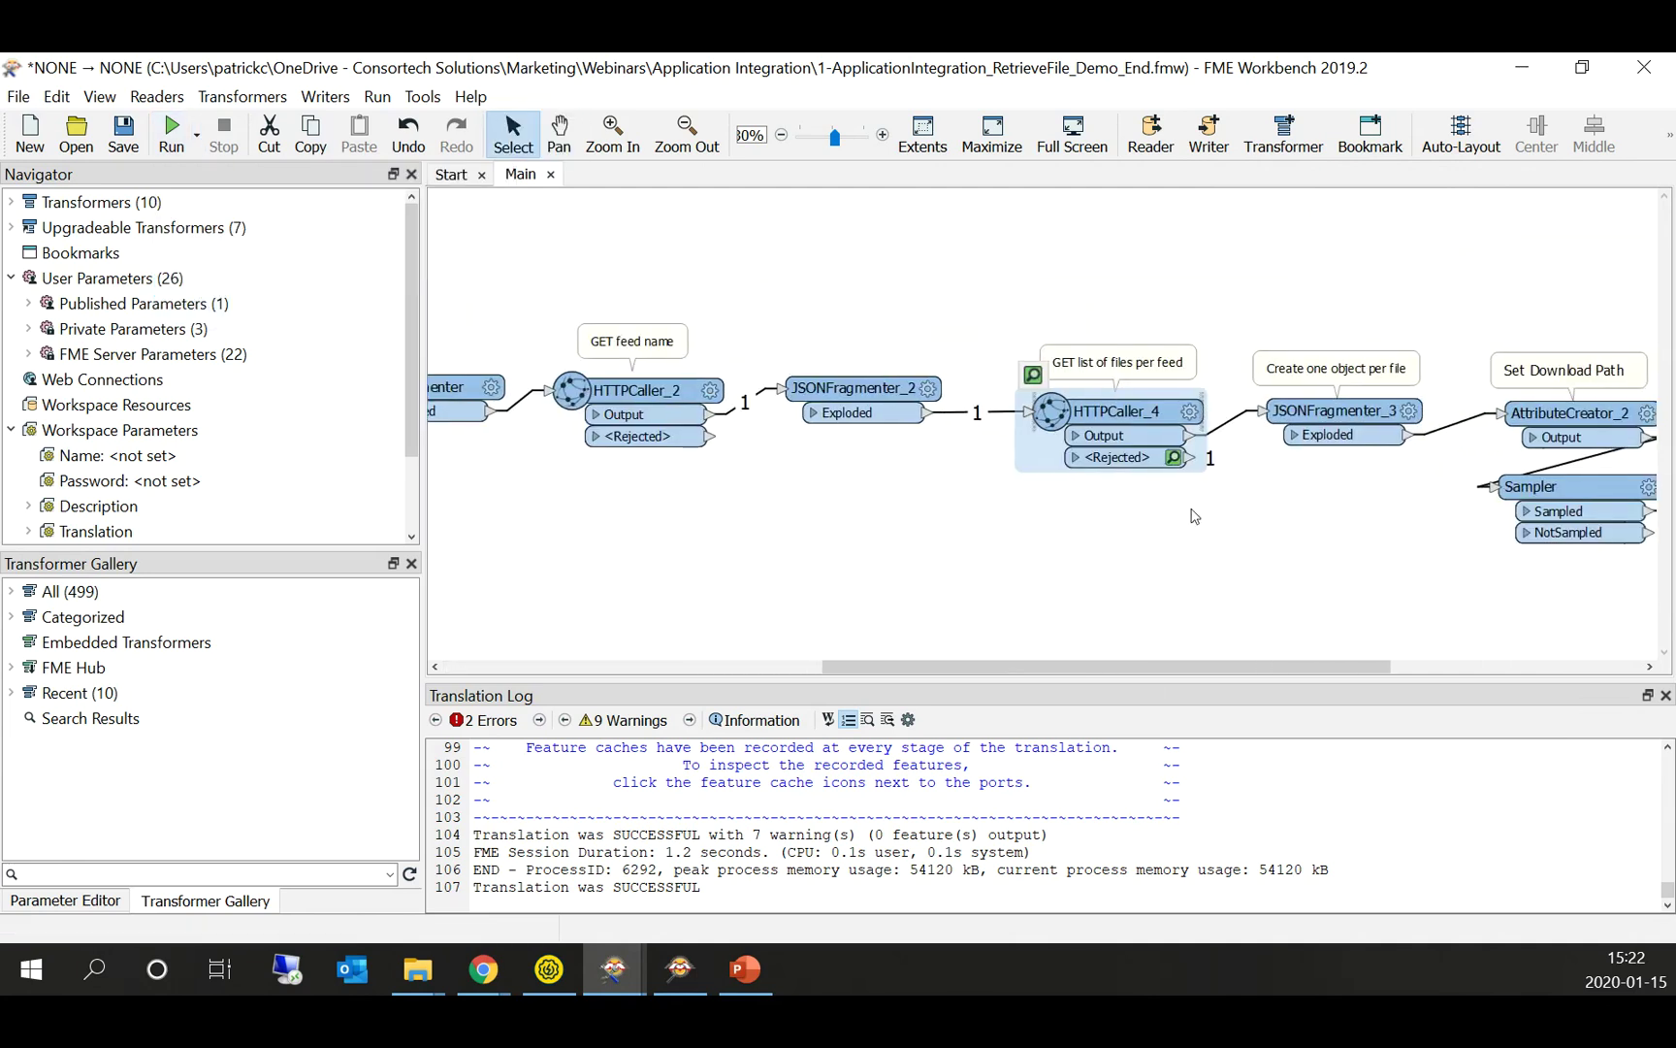
{"action": "scroll", "coordinate": [938, 513], "scroll_direction": "right", "scroll_amount": 4}
{"action": "scroll", "coordinate": [1090, 524], "scroll_direction": "right", "scroll_amount": 2}
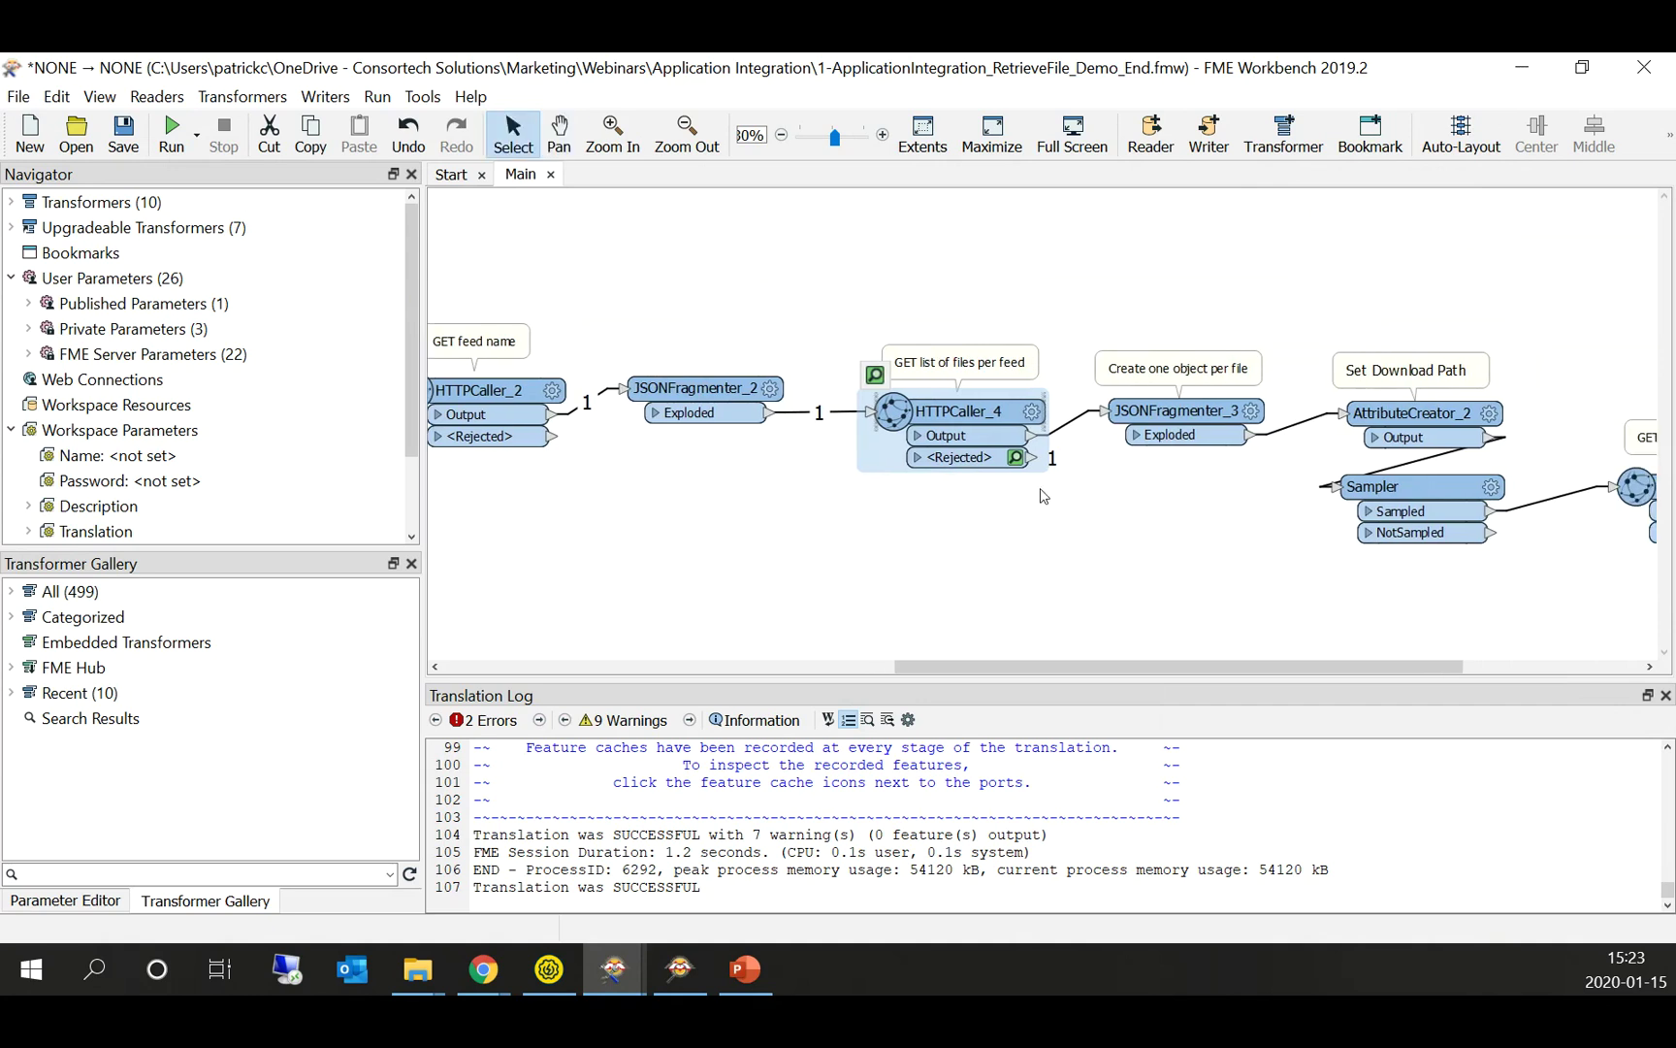
{"action": "left_click", "coordinate": [1036, 413]}
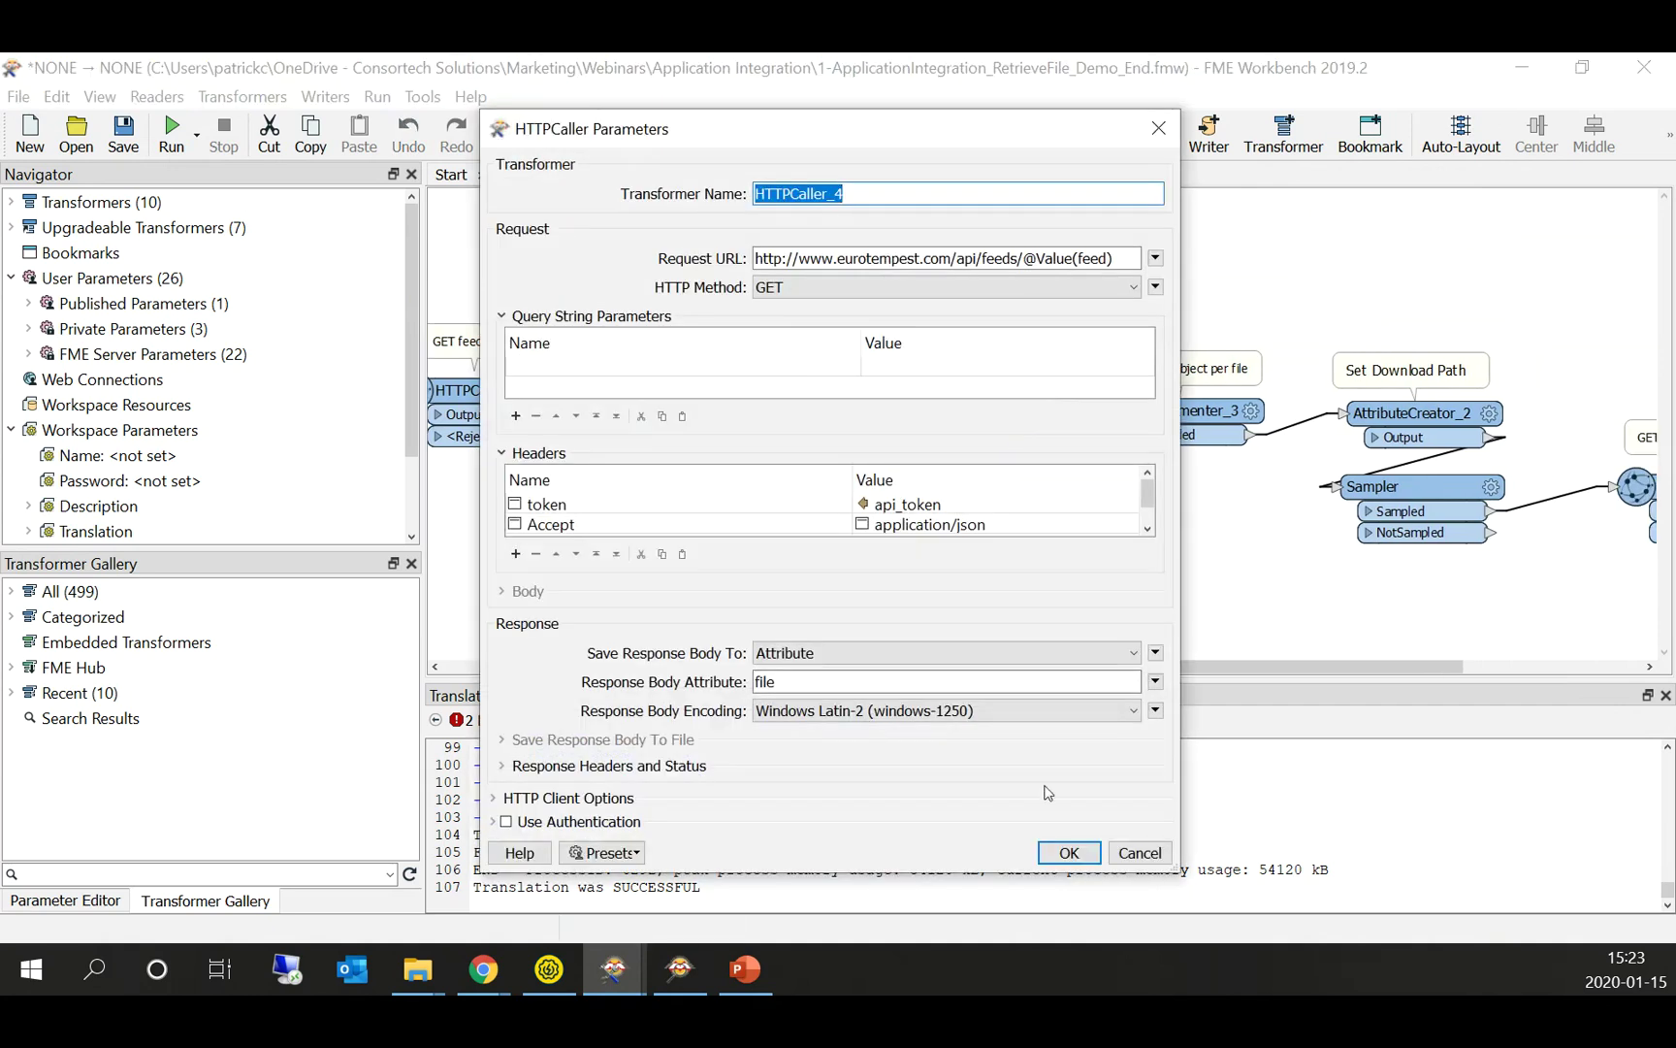
{"action": "left_click", "coordinate": [1140, 853]}
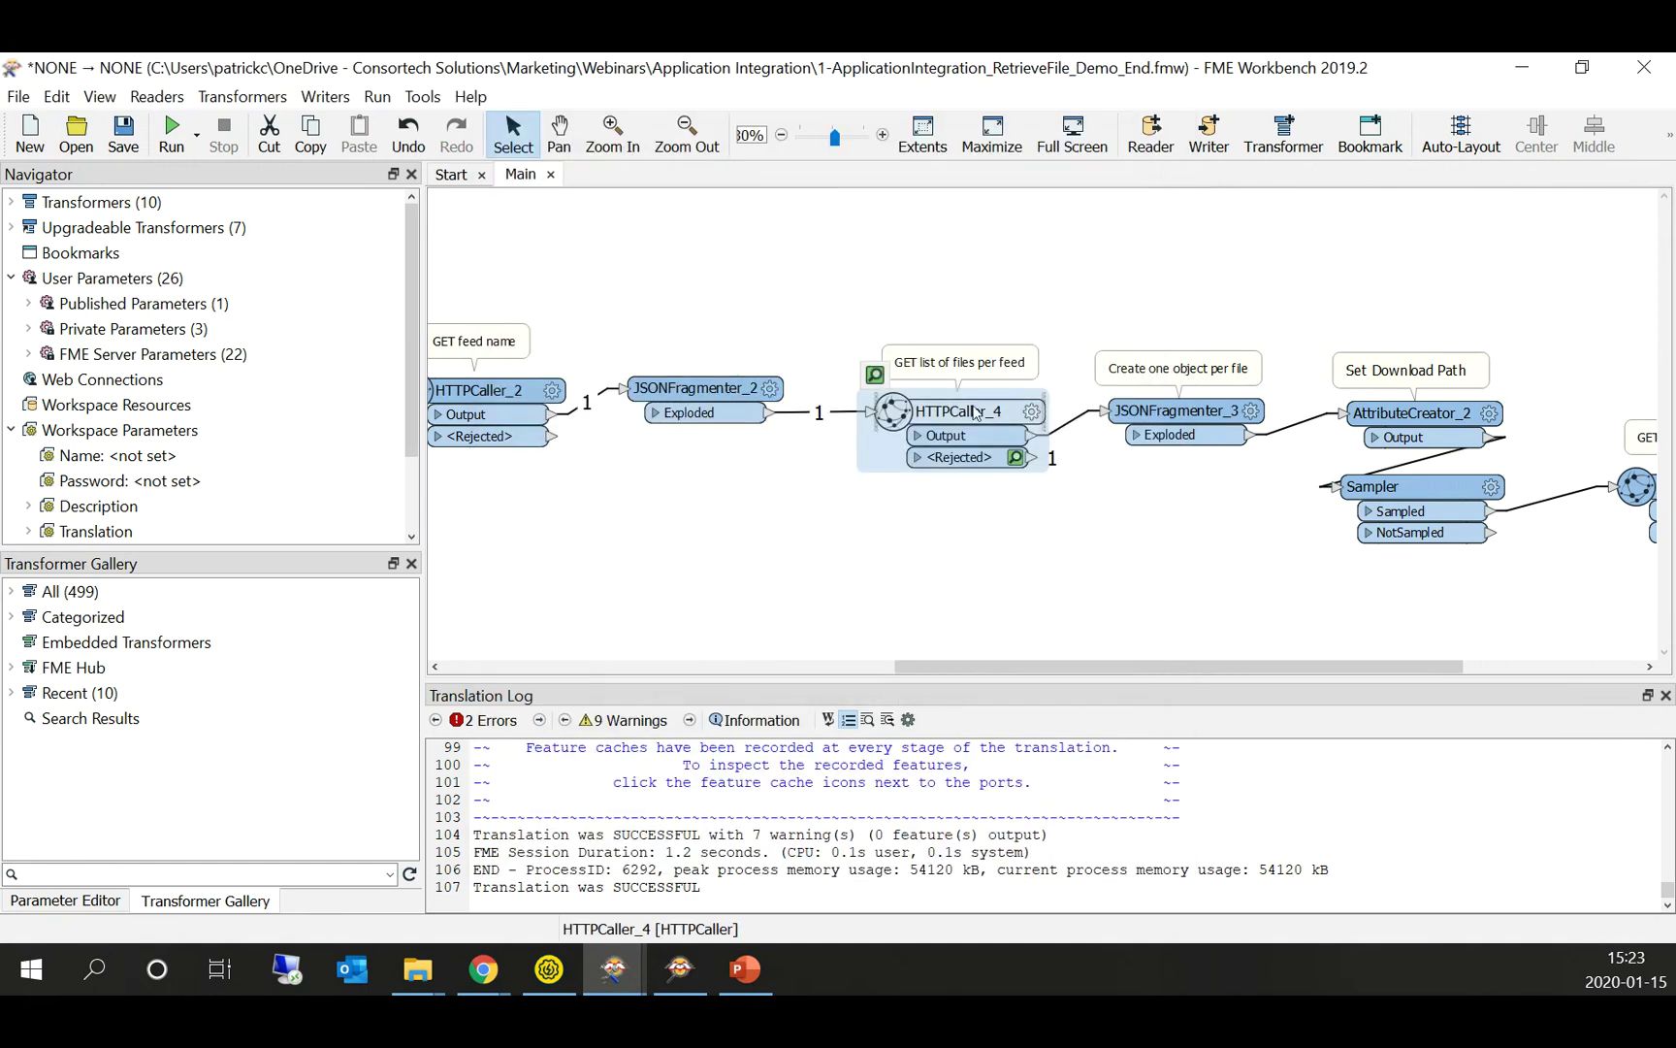
Step: Run the entire workspace with feature caching off, and stop the translation once HTTPCaller_3 is downloading files
{"action": "left_click", "coordinate": [177, 127]}
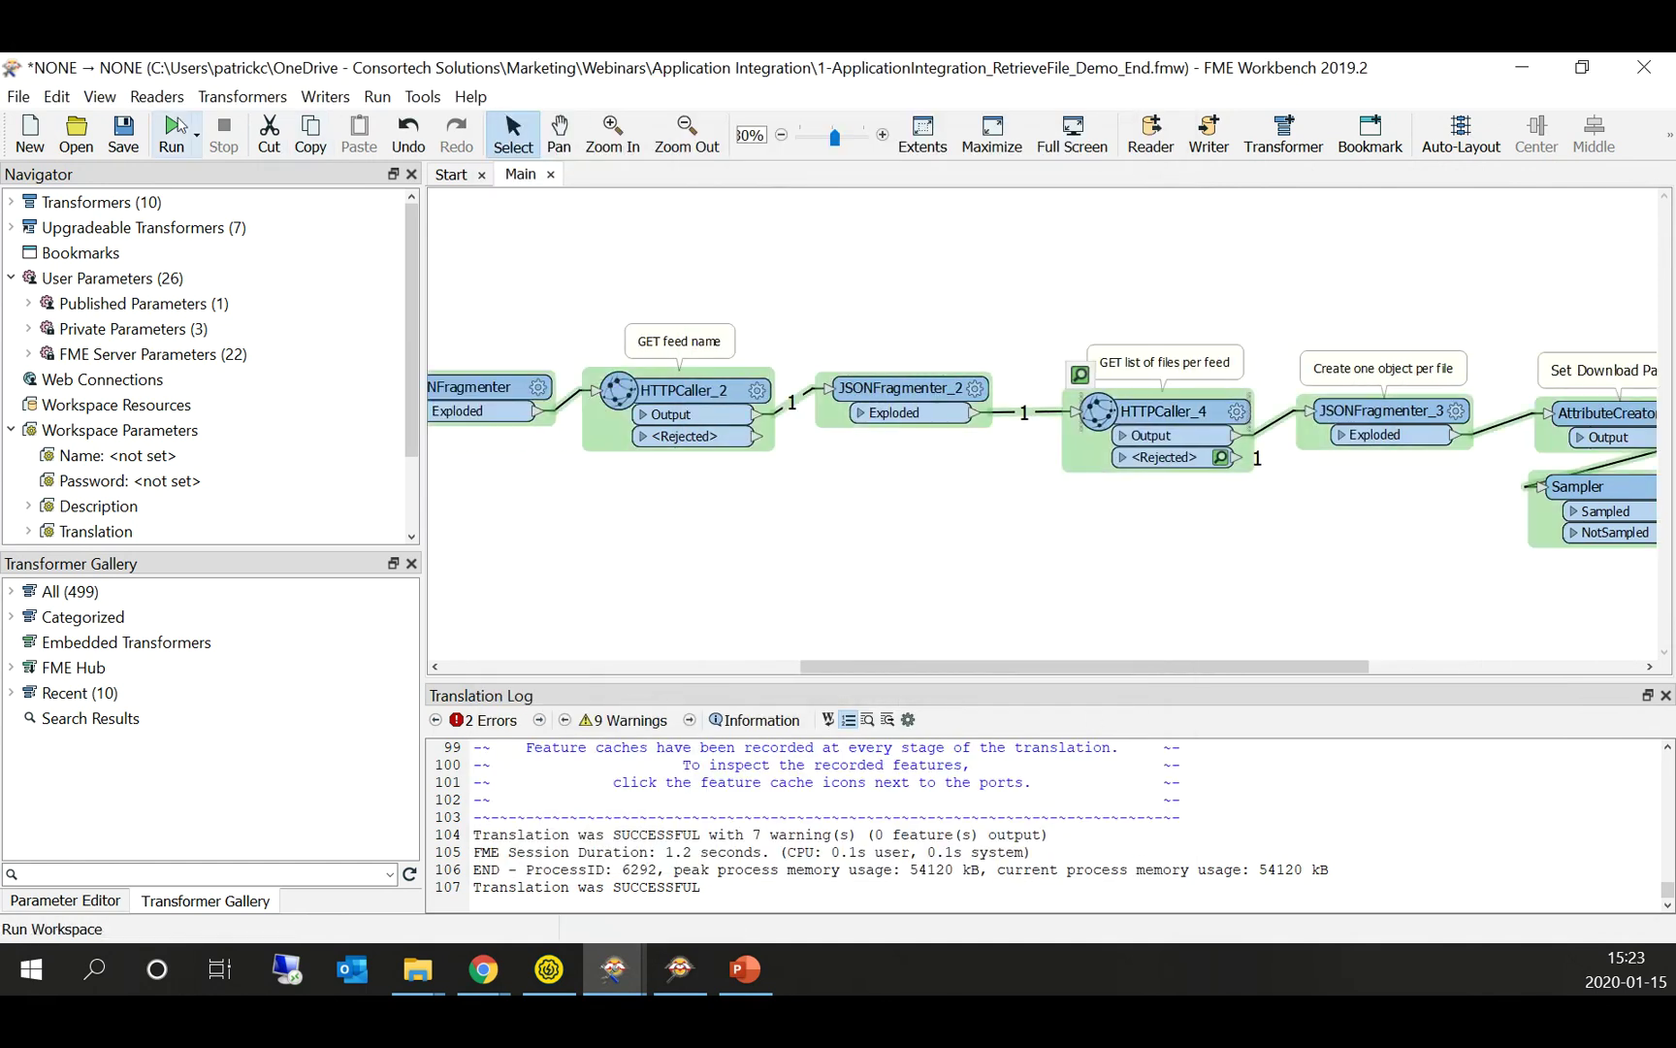
{"action": "left_click", "coordinate": [177, 126]}
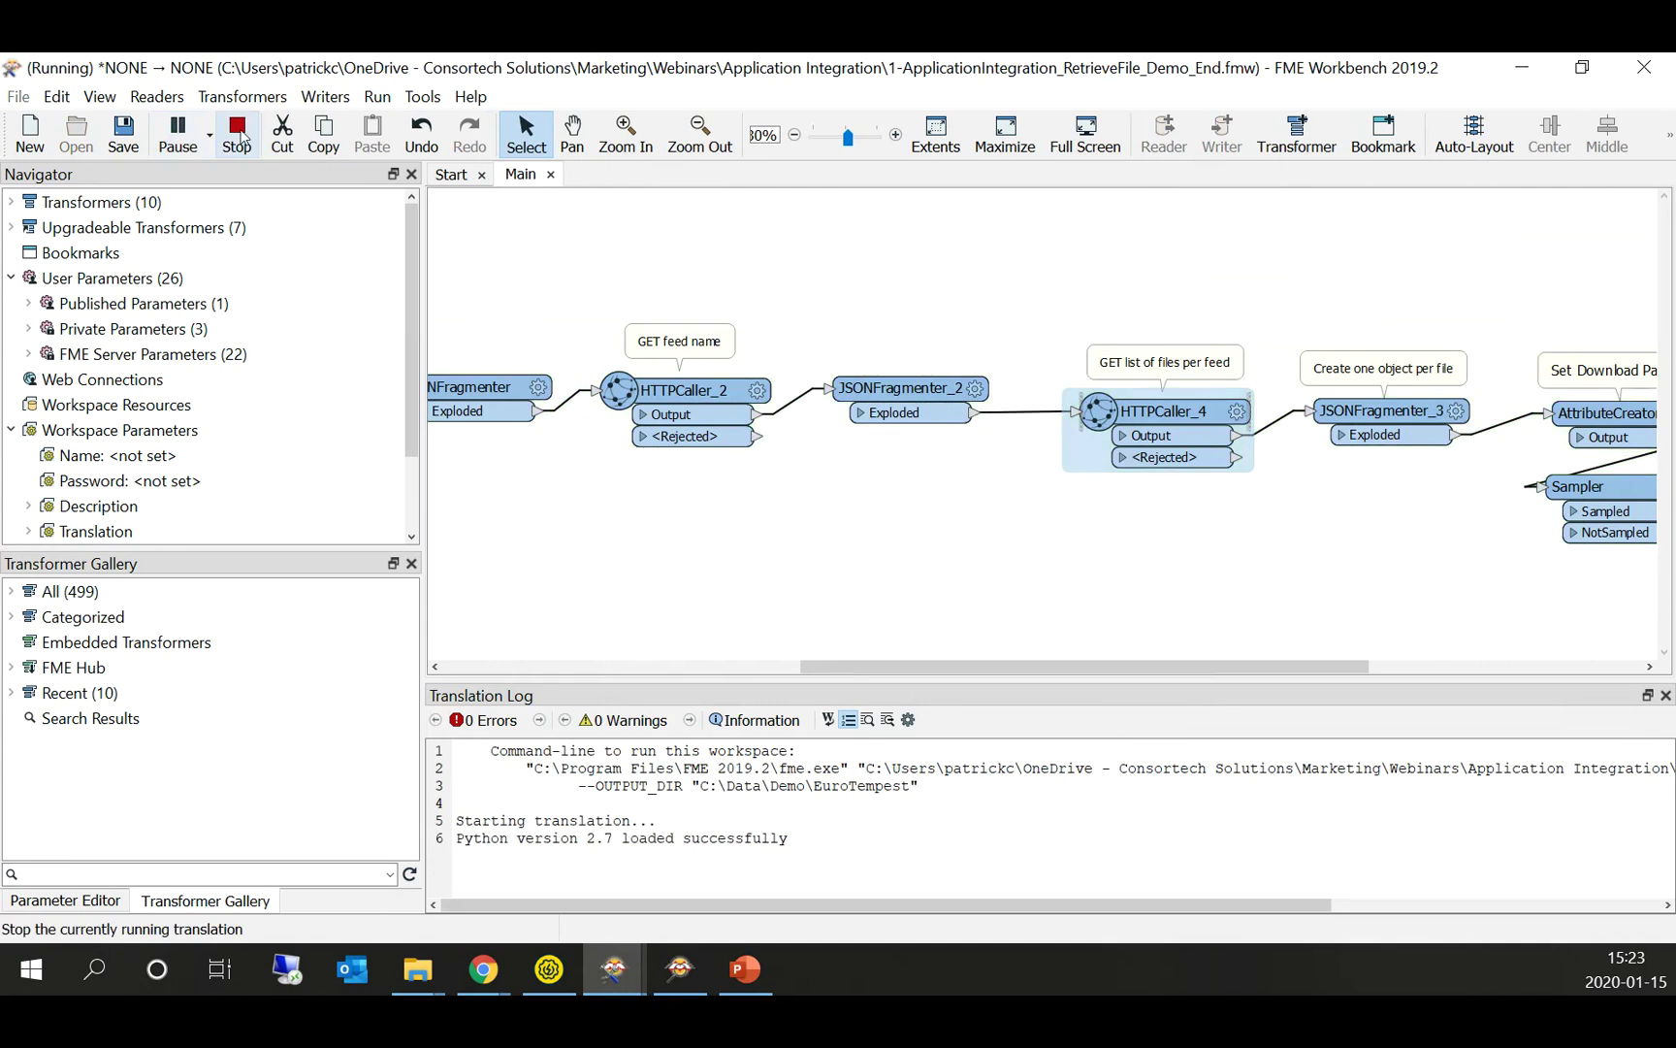
{"action": "scroll", "coordinate": [808, 535], "scroll_direction": "right", "scroll_amount": 5}
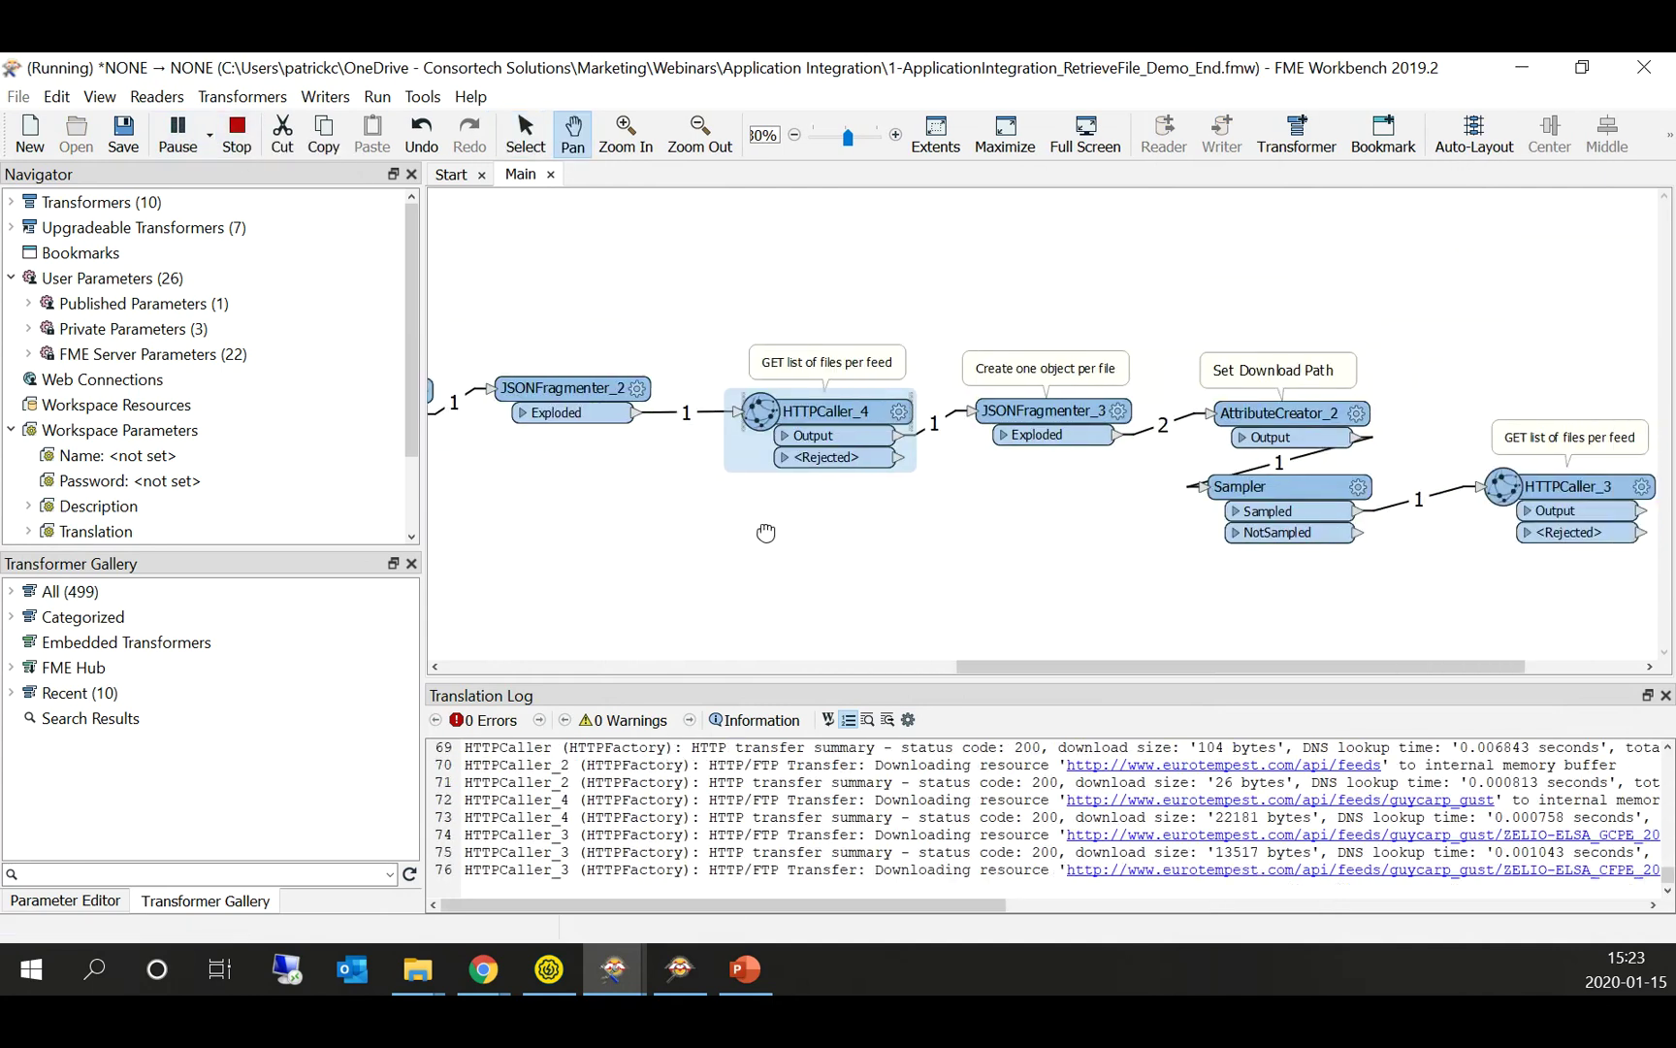
{"action": "left_click", "coordinate": [237, 134]}
Step: Re-enable feature caching and rerun the workspace up to HTTPCaller_4
{"action": "scroll", "coordinate": [747, 511], "scroll_direction": "left", "scroll_amount": 10}
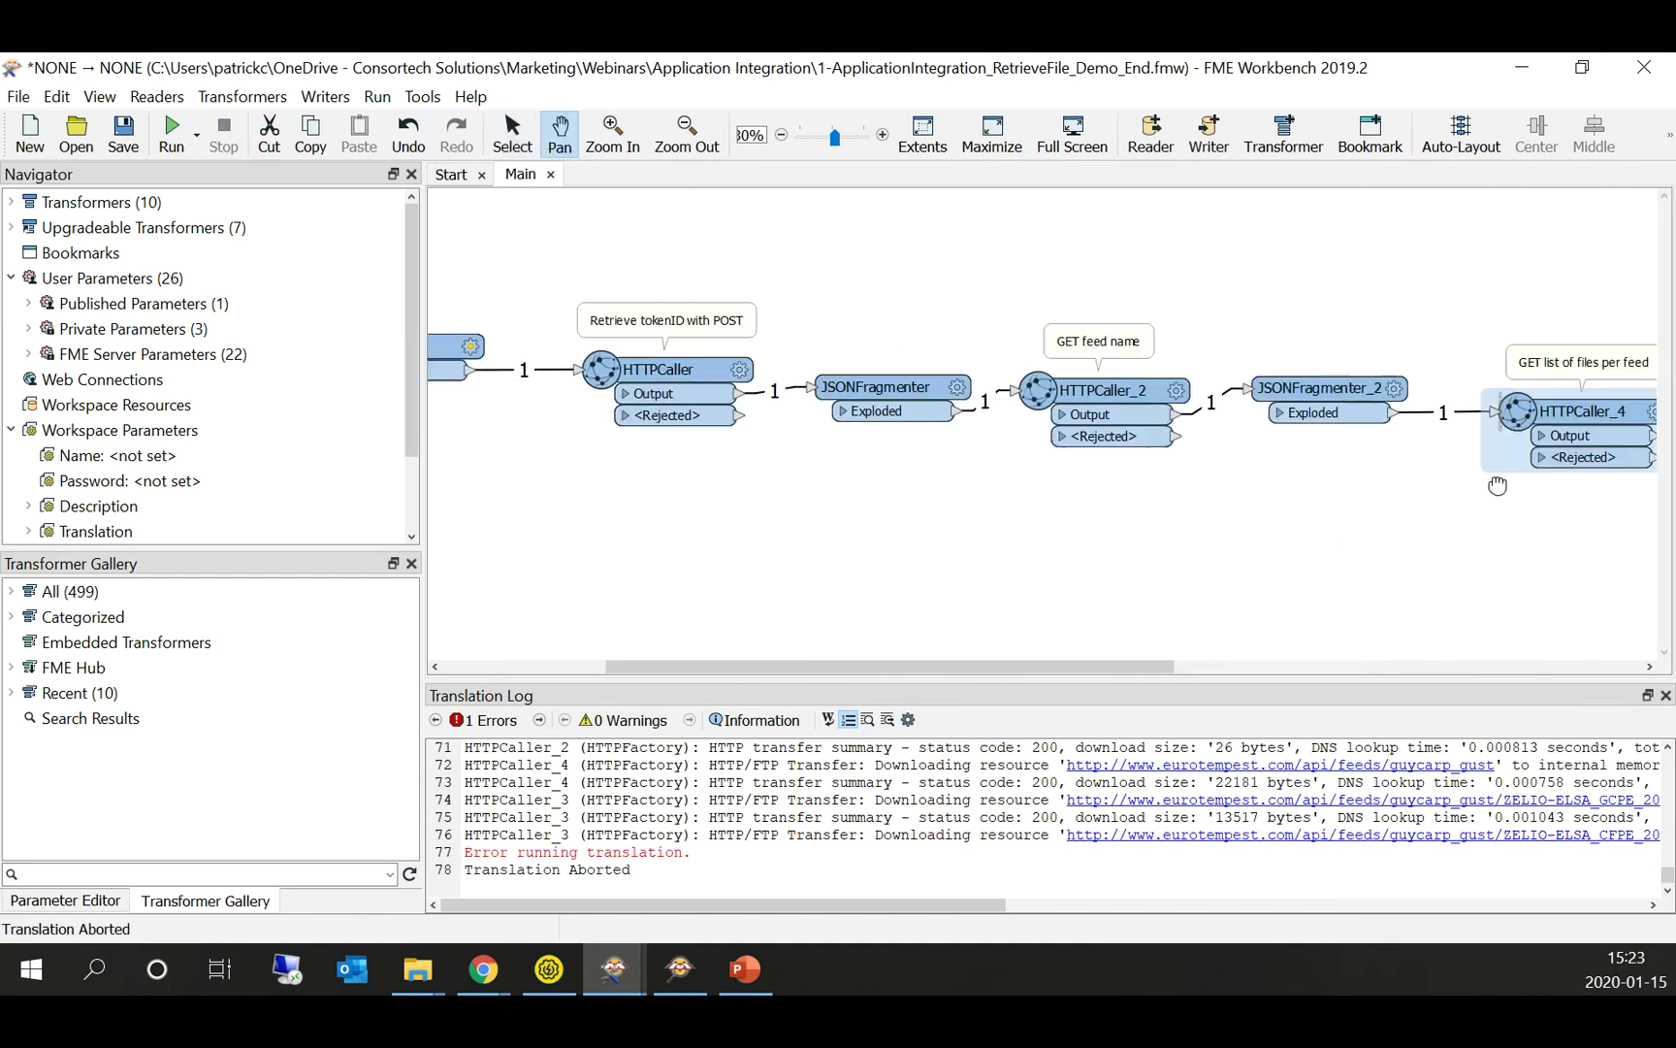
{"action": "left_click", "coordinate": [199, 131]}
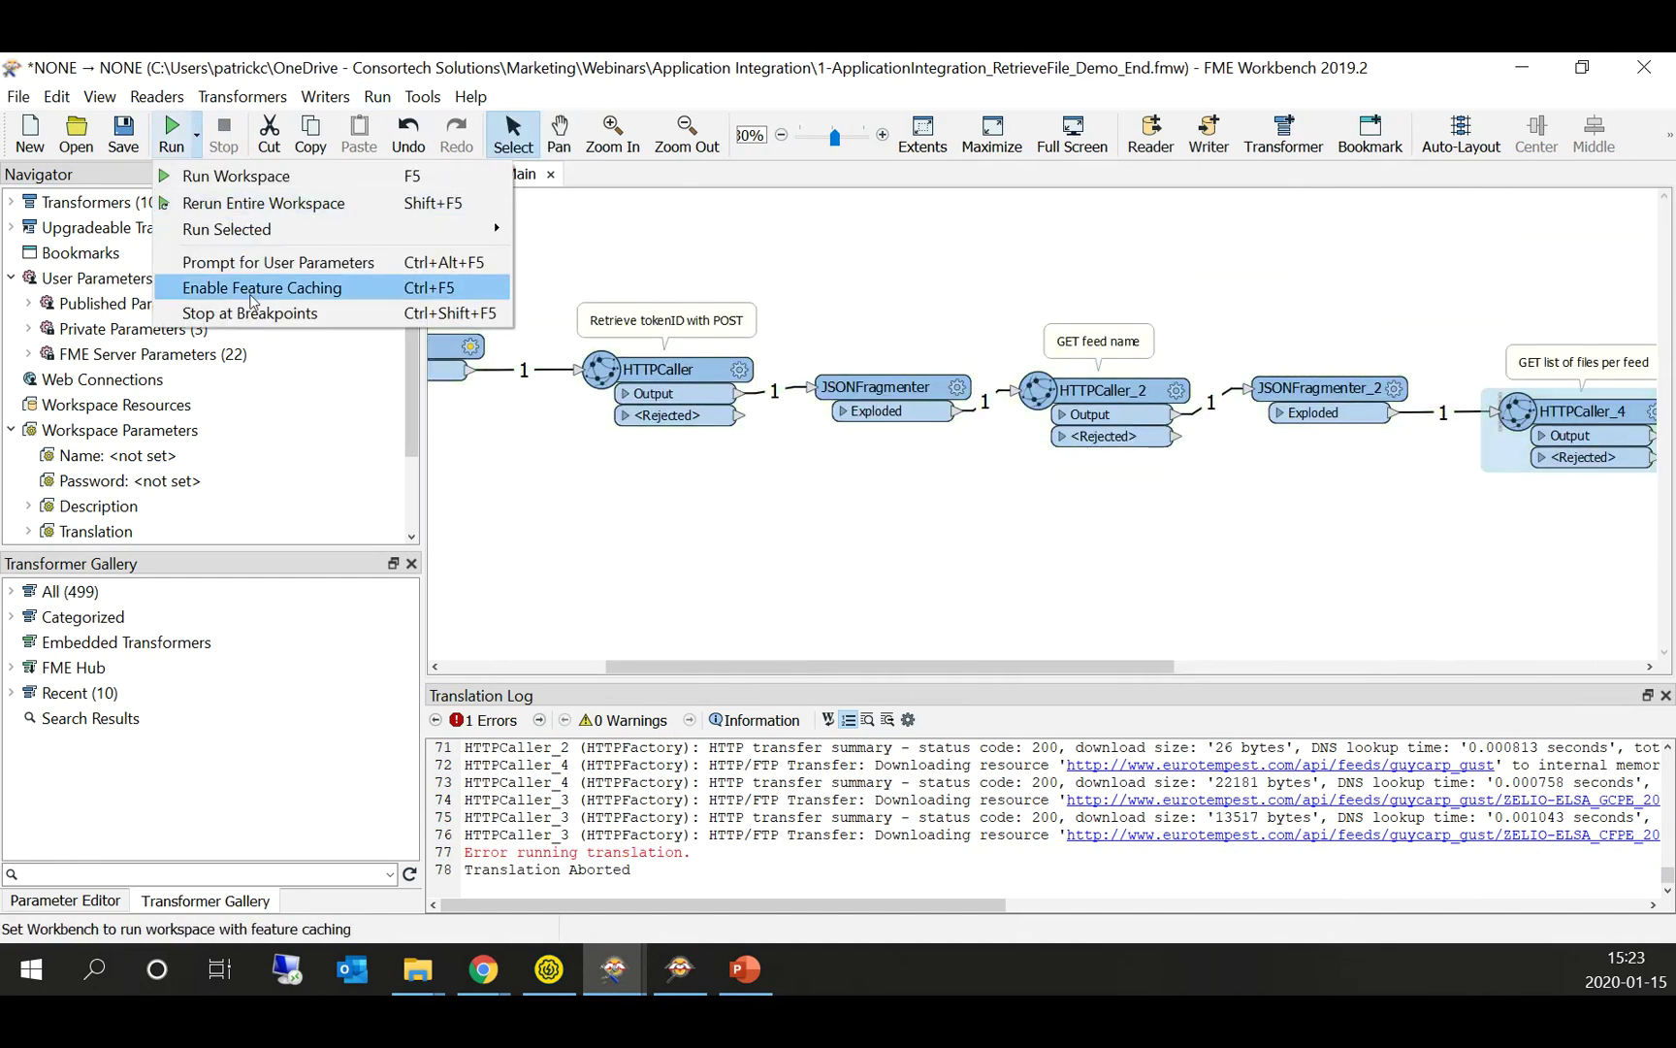
{"action": "left_click", "coordinate": [303, 297]}
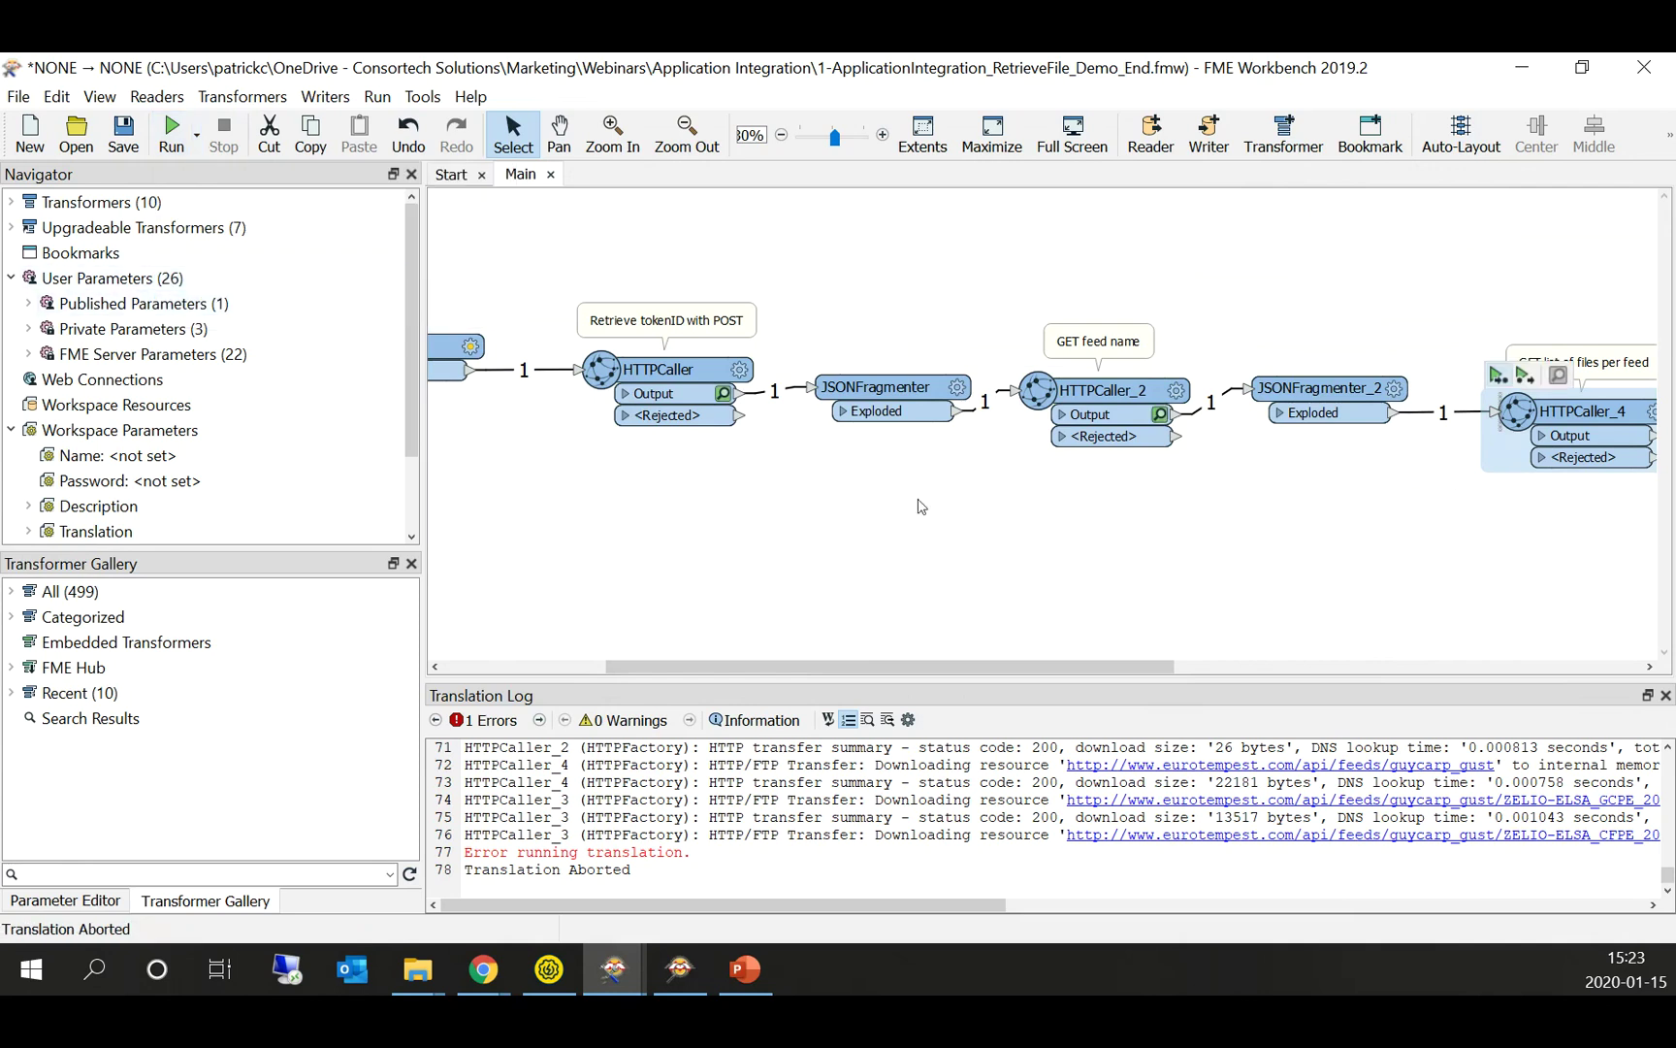
{"action": "scroll", "coordinate": [922, 506], "scroll_direction": "up", "scroll_amount": 4}
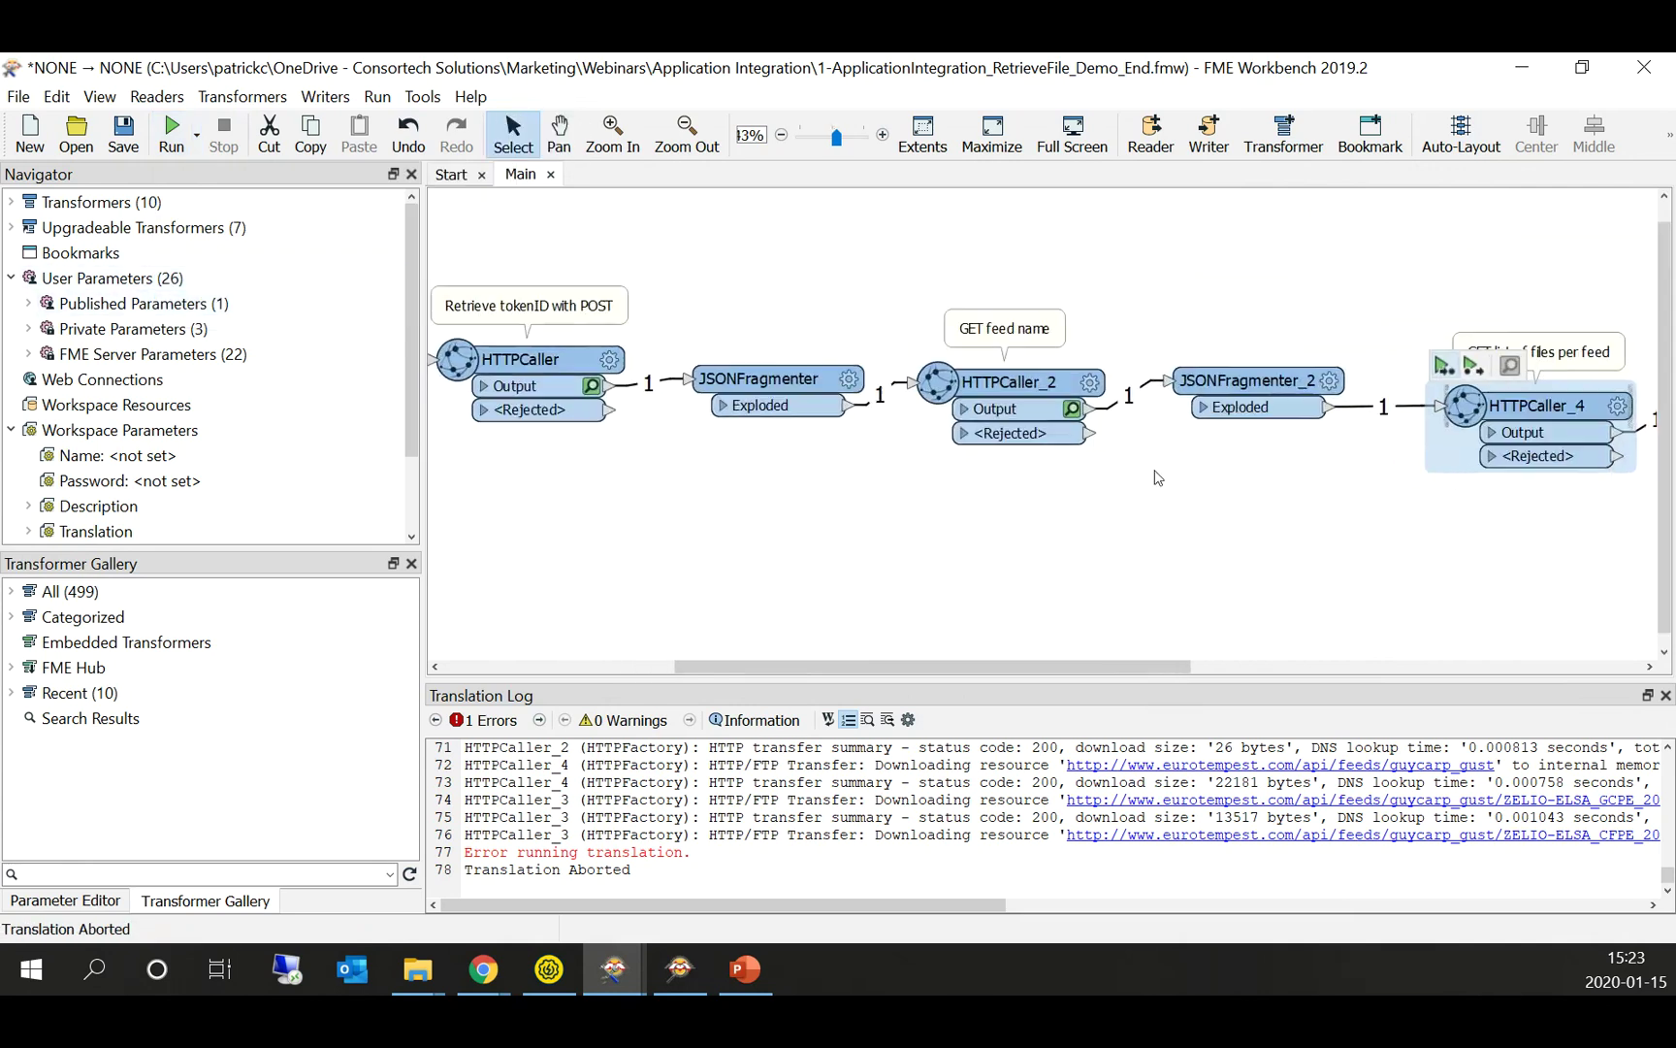
{"action": "scroll", "coordinate": [1158, 477], "scroll_direction": "up", "scroll_amount": 2}
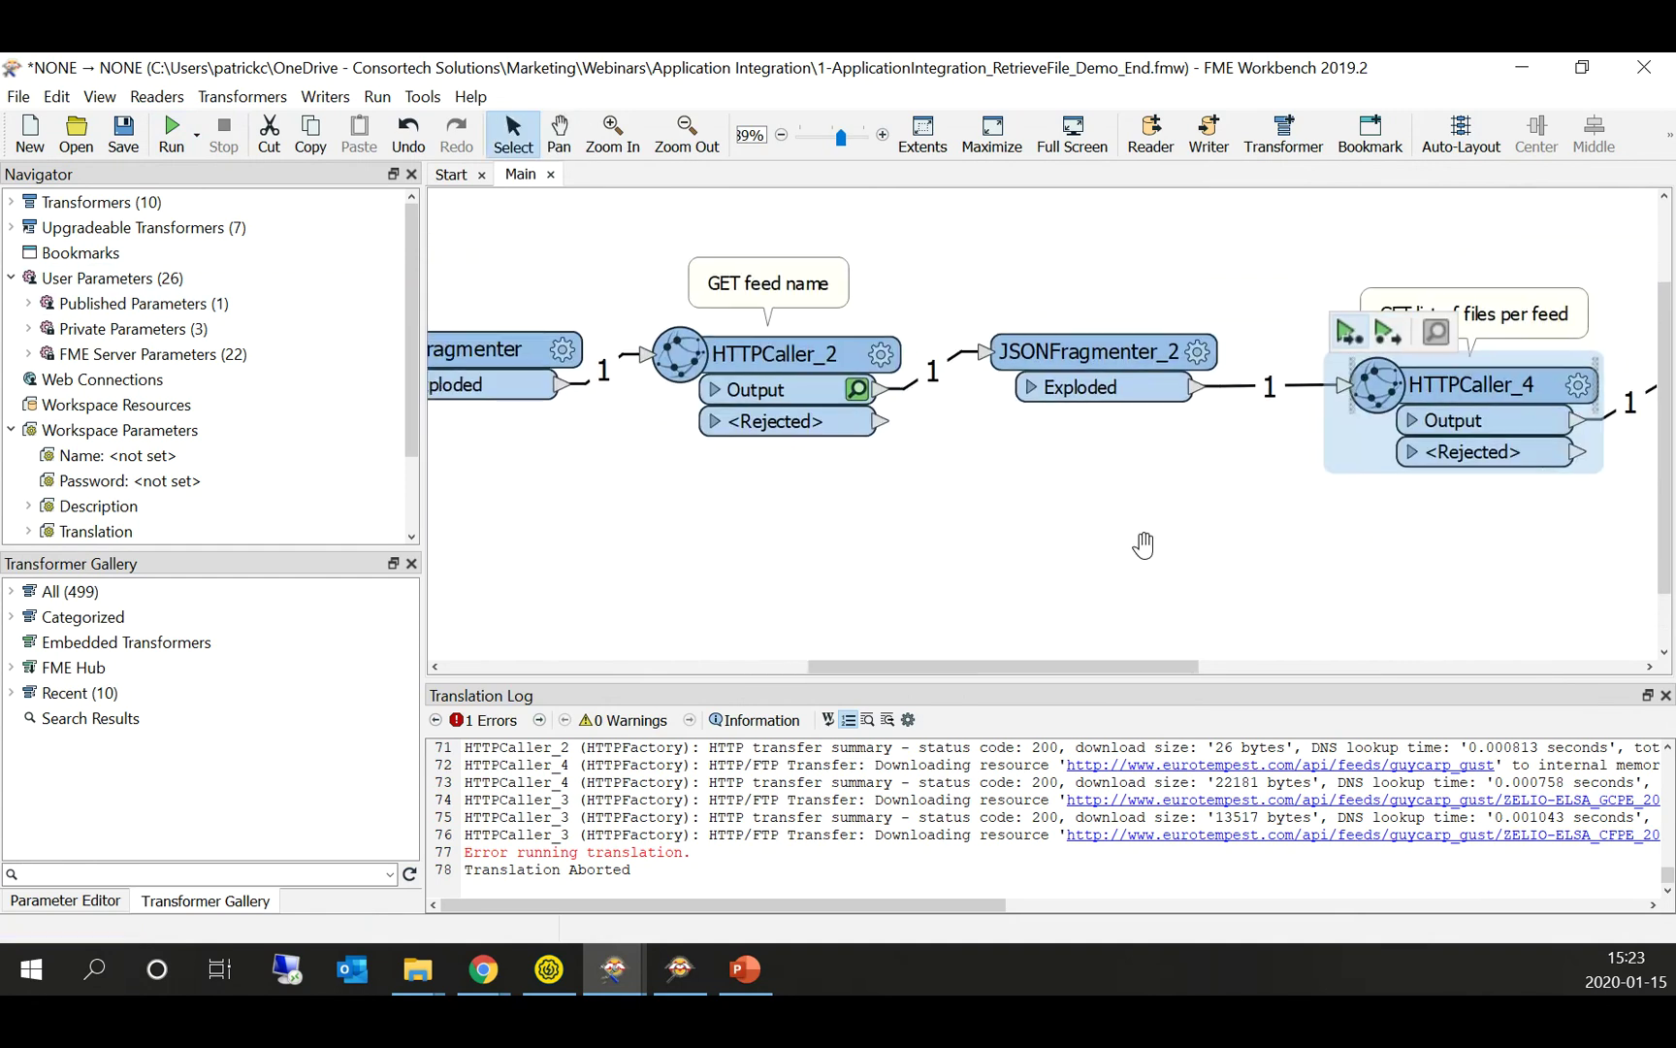
{"action": "left_click_drag", "start_coordinate": [1141, 542], "coordinate": [838, 520]}
{"action": "left_click_drag", "start_coordinate": [1313, 528], "coordinate": [876, 415]}
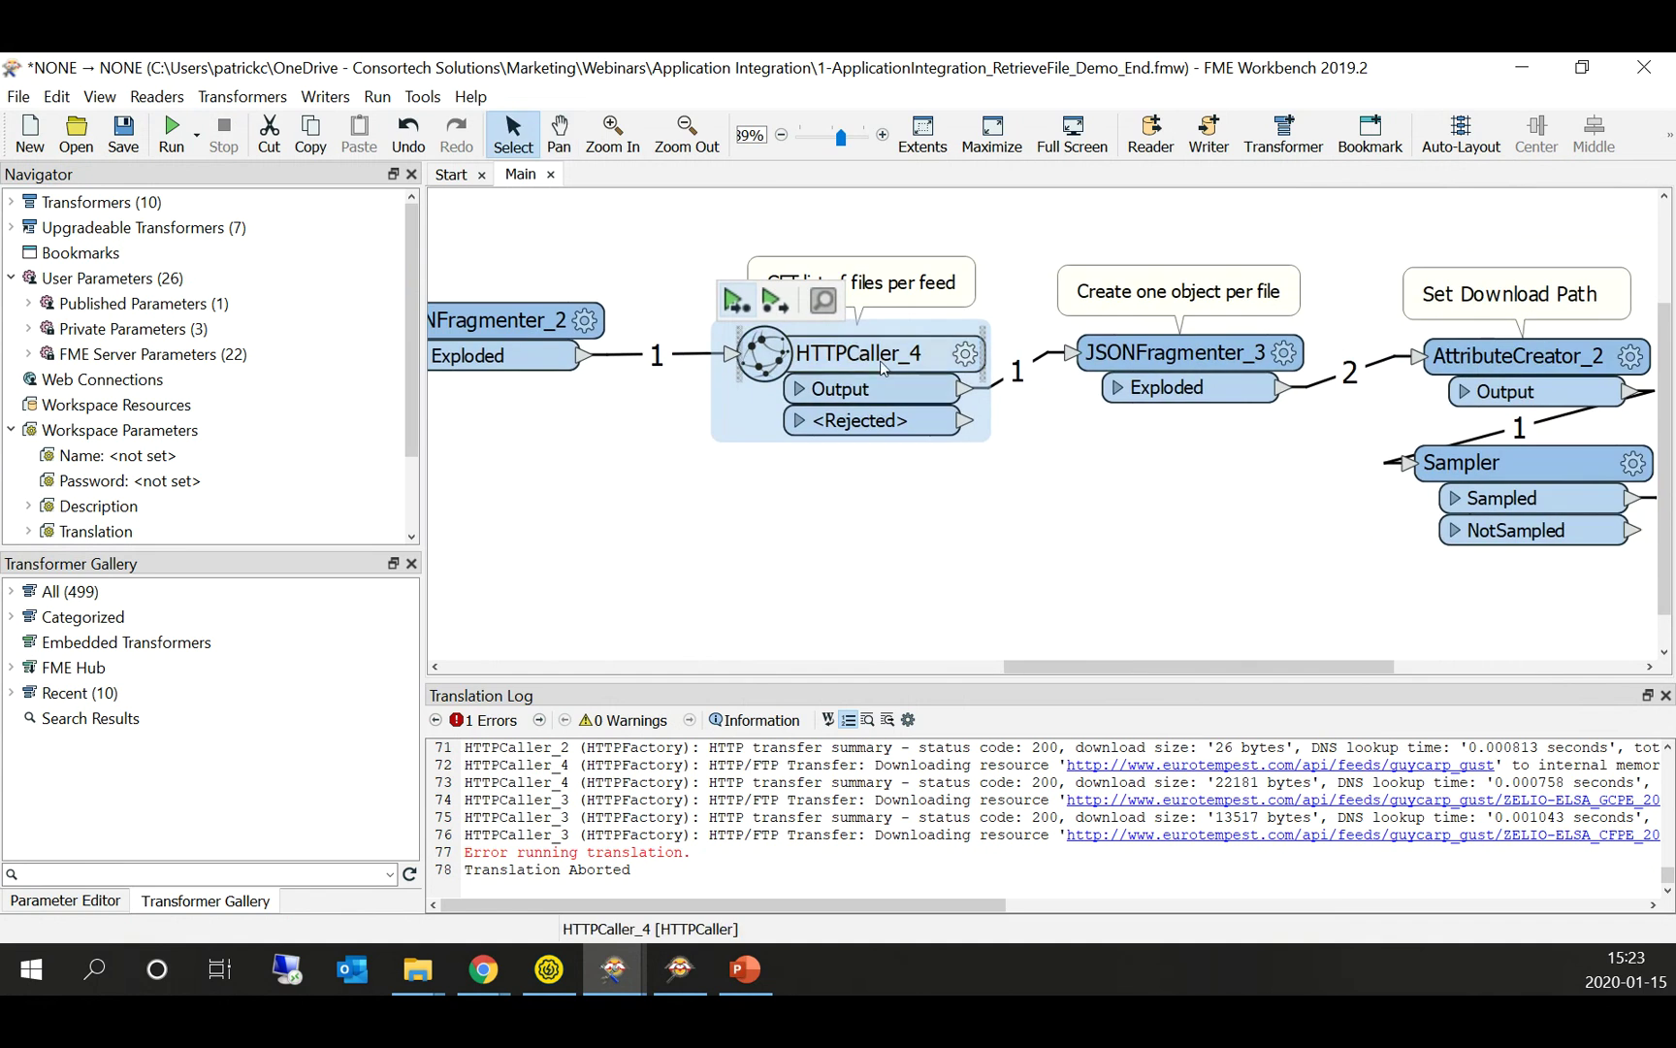
{"action": "left_click", "coordinate": [732, 303]}
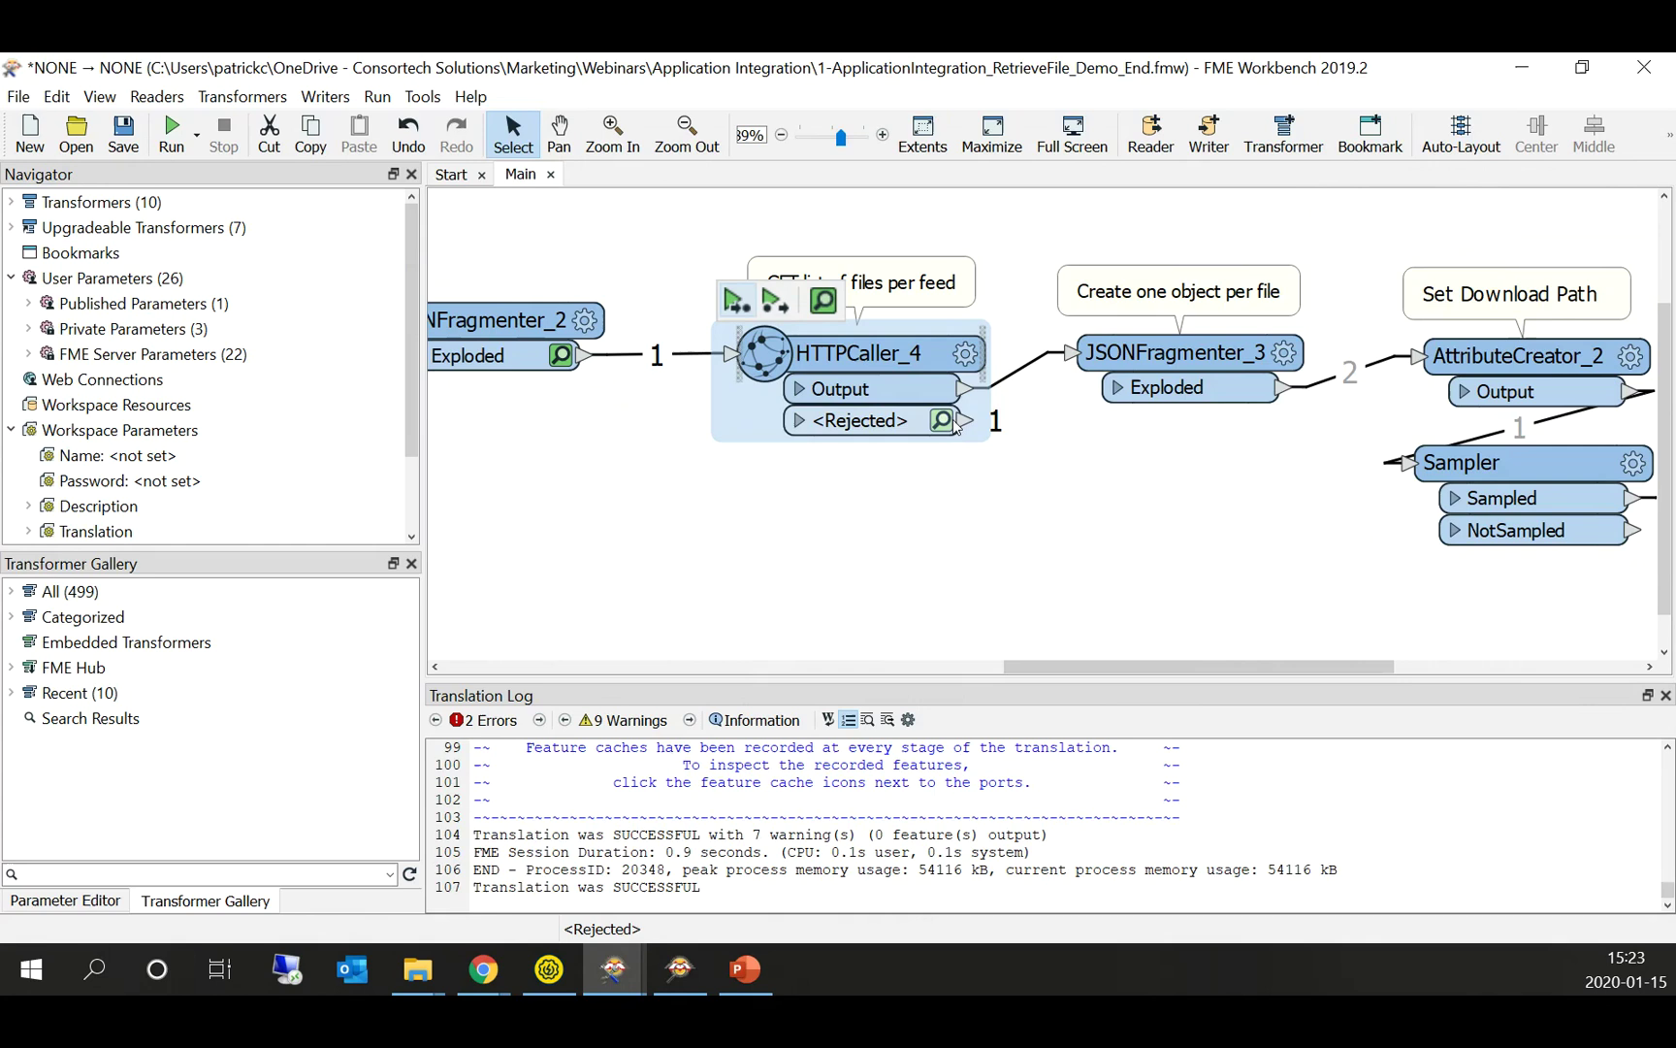
Step: Inspect the feature rejected by HTTPCaller_4, reading its file response and full tokenID value, and return to FME Workbench
{"action": "left_click", "coordinate": [948, 421]}
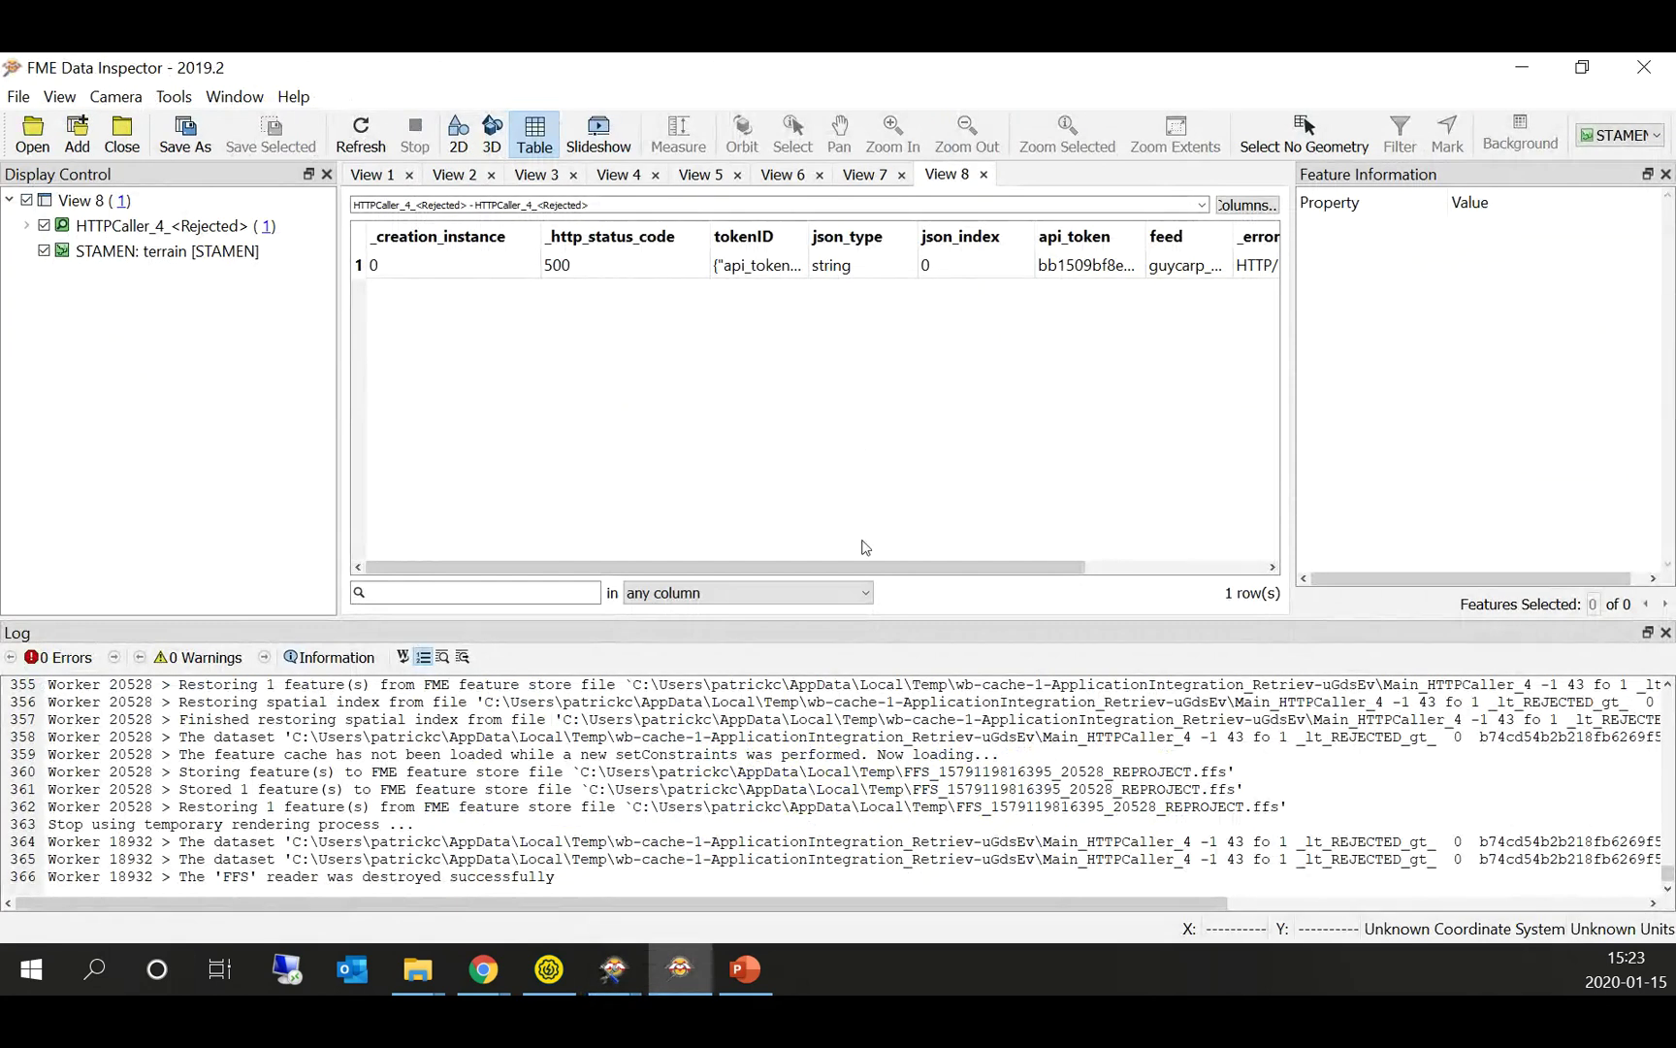
{"action": "left_click_drag", "start_coordinate": [902, 567], "coordinate": [1084, 568]}
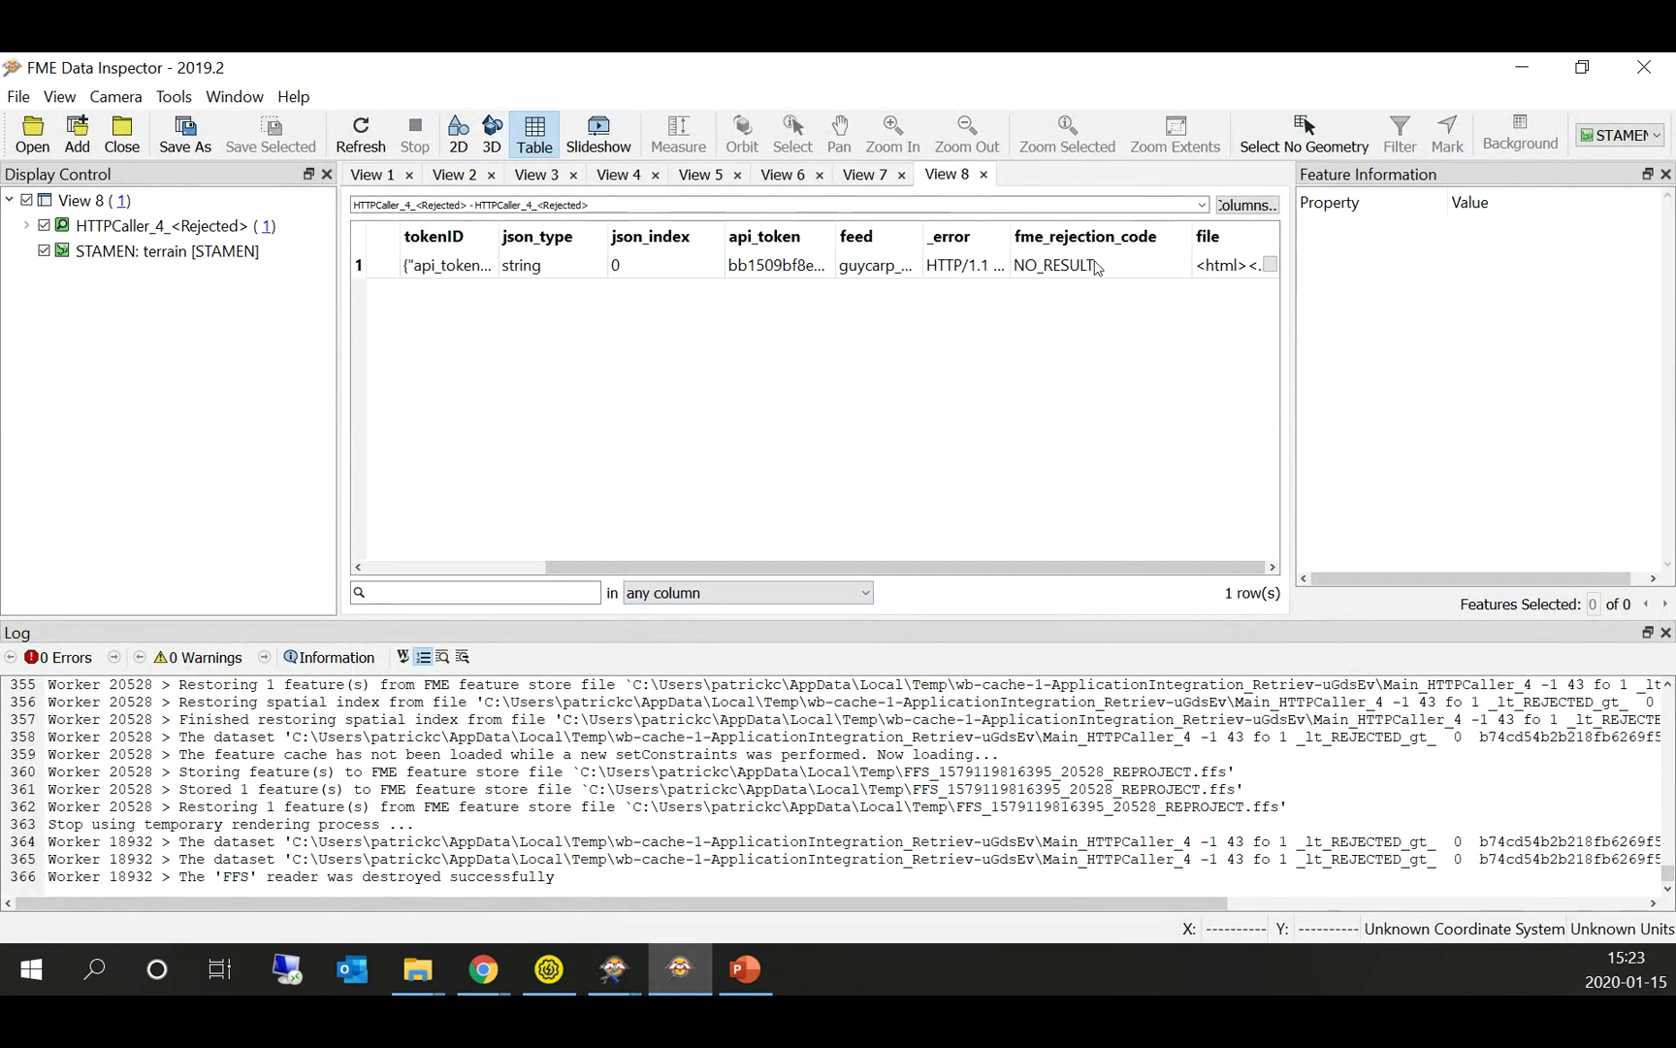
{"action": "left_click", "coordinate": [1270, 265]}
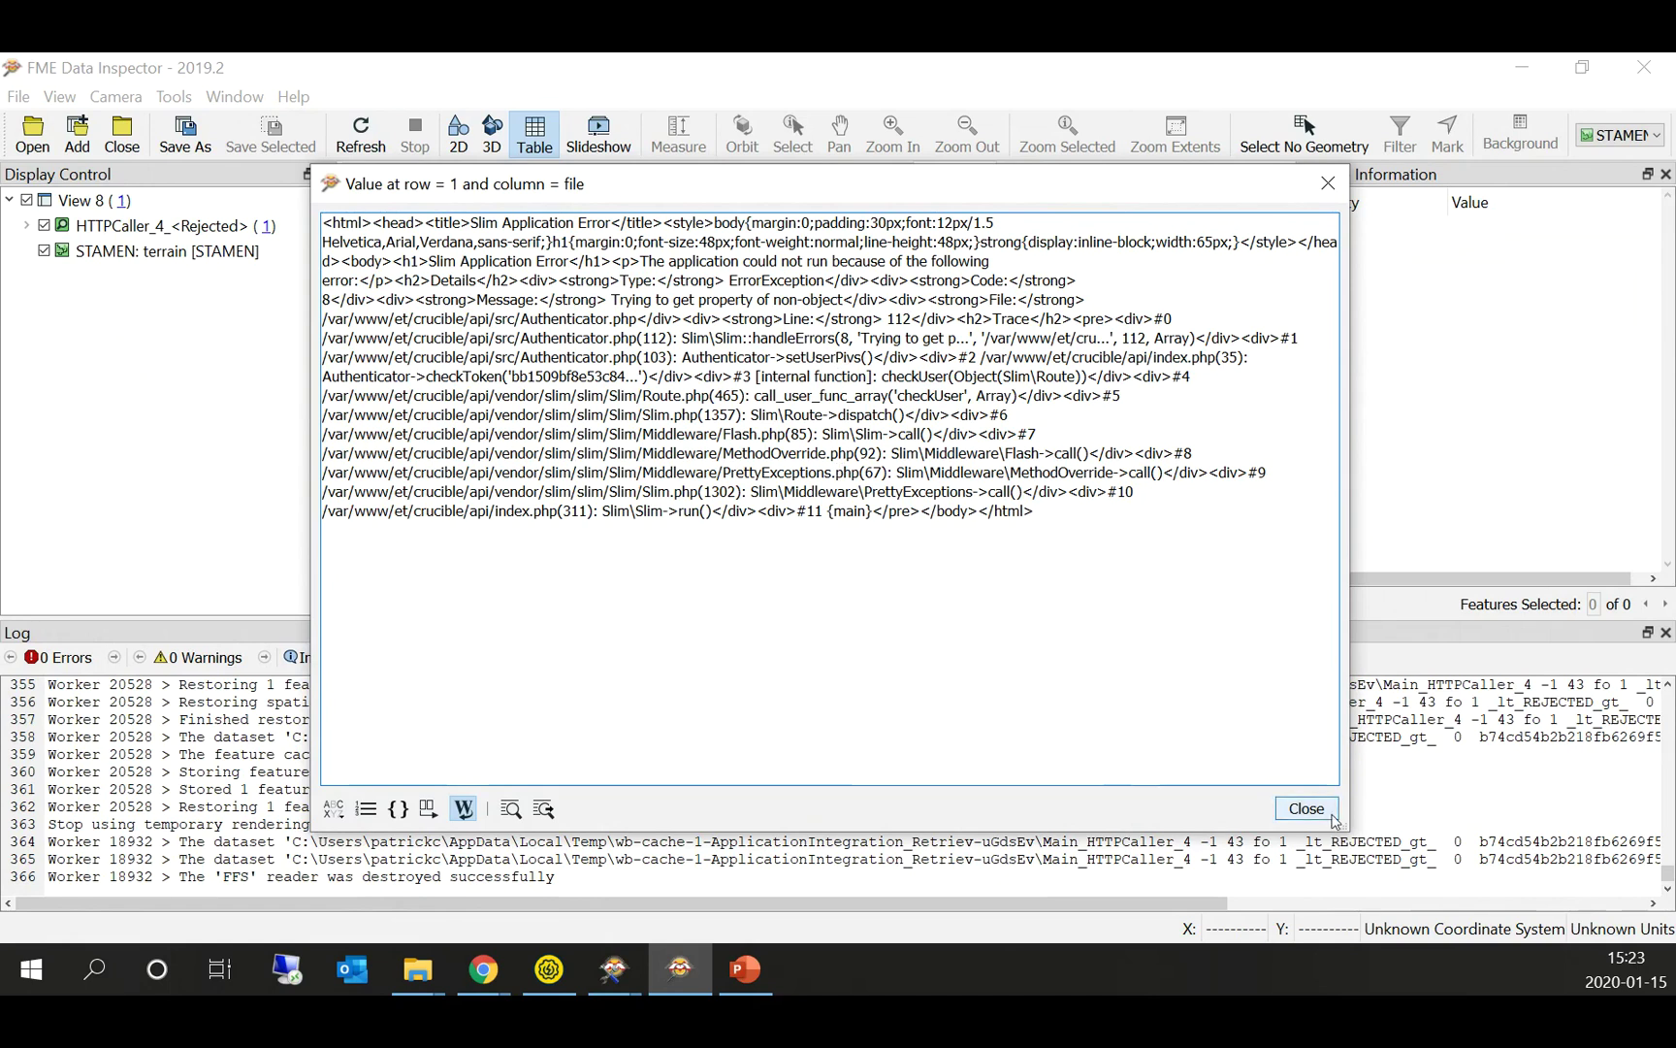
{"action": "left_click", "coordinate": [1327, 811]}
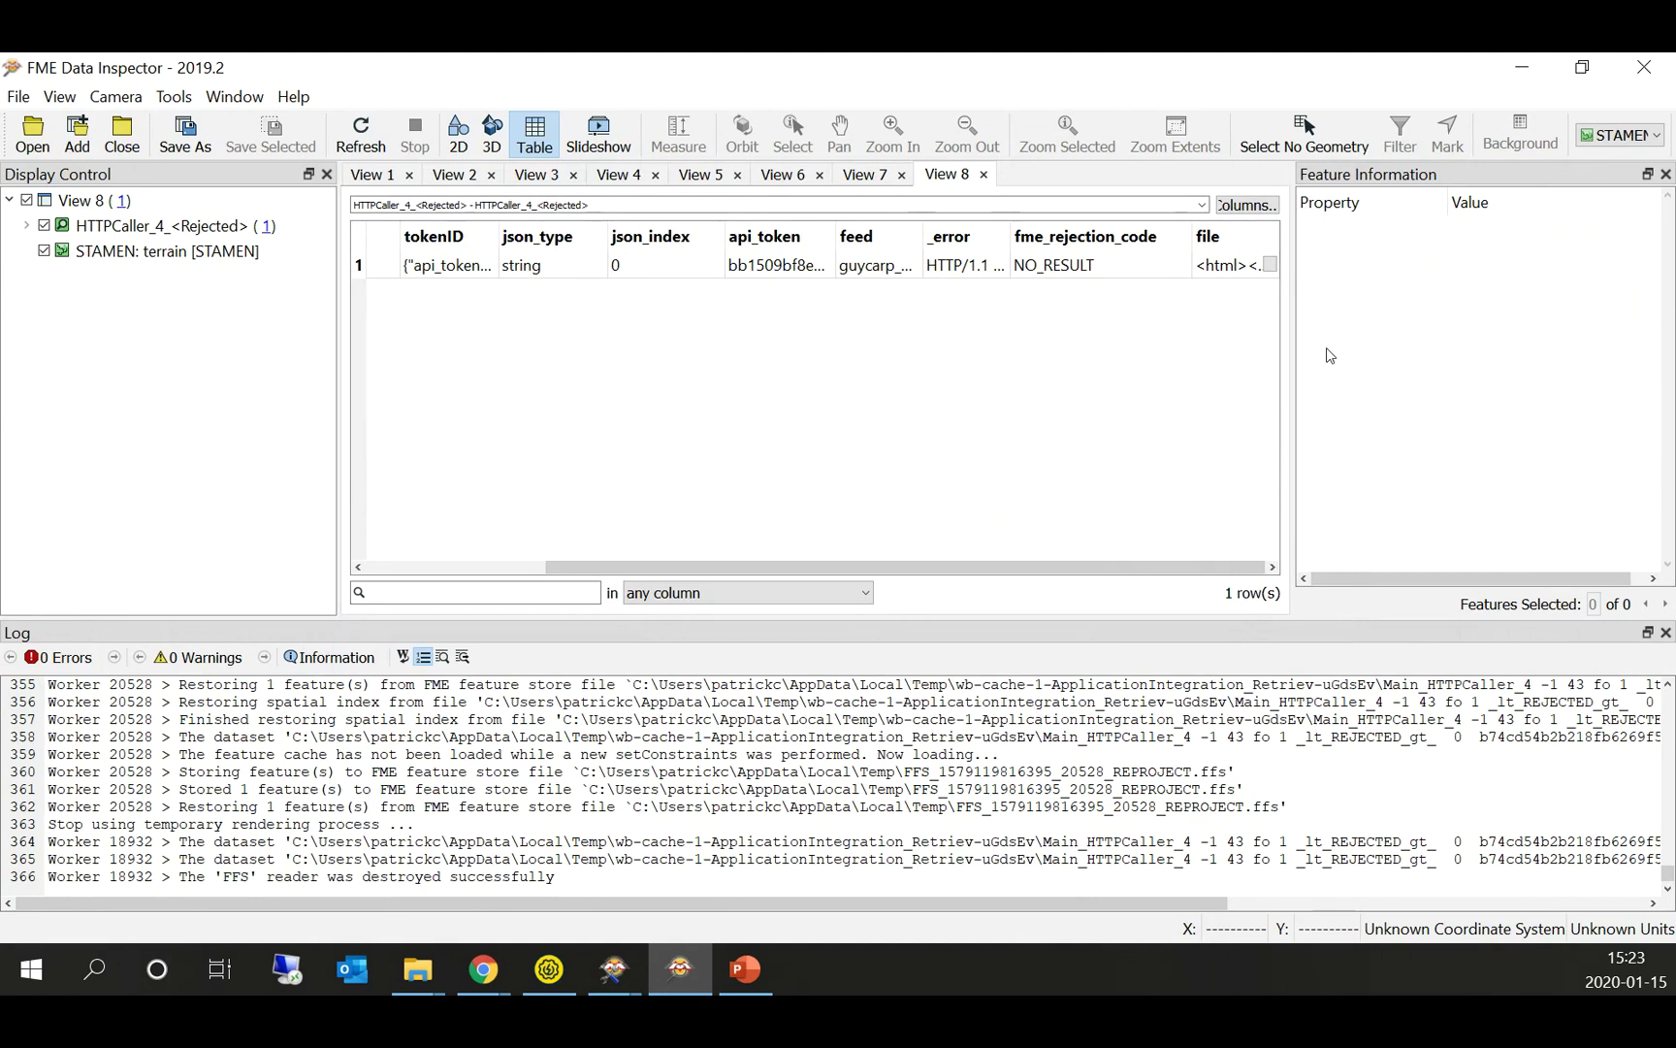
{"action": "left_click_drag", "start_coordinate": [1294, 373], "coordinate": [1437, 380]}
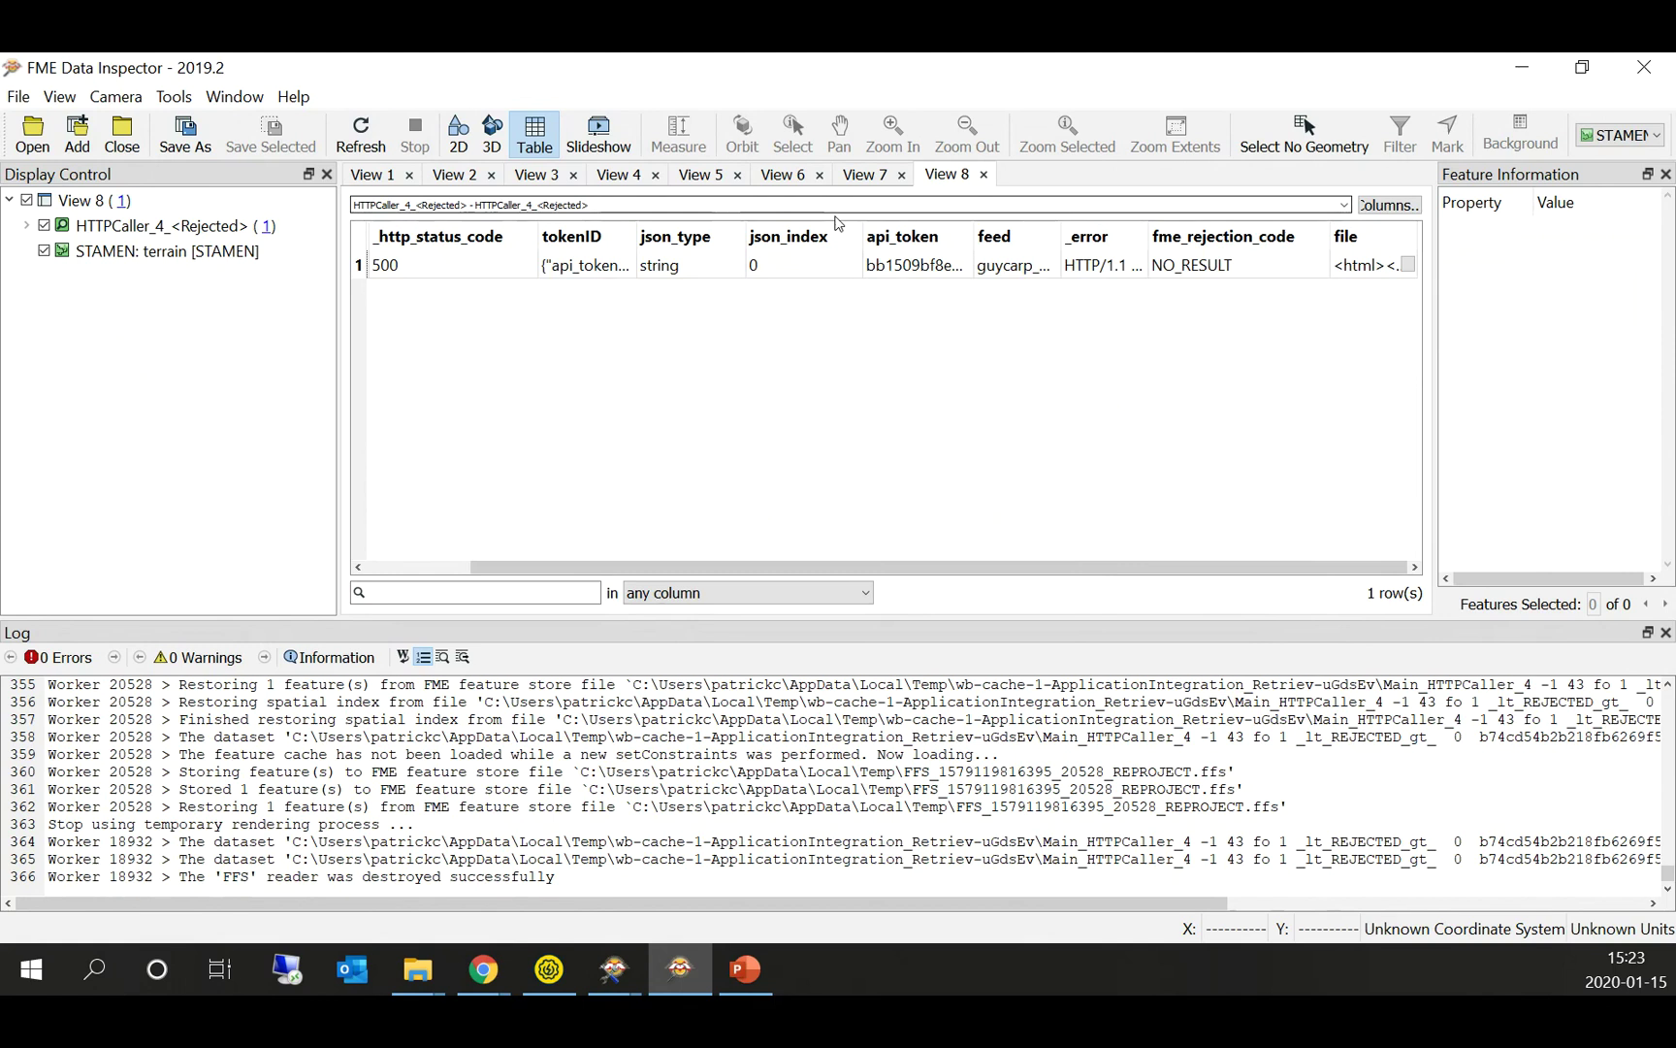
{"action": "left_click_drag", "start_coordinate": [637, 236], "coordinate": [1256, 291]}
{"action": "left_click", "coordinate": [1152, 275]}
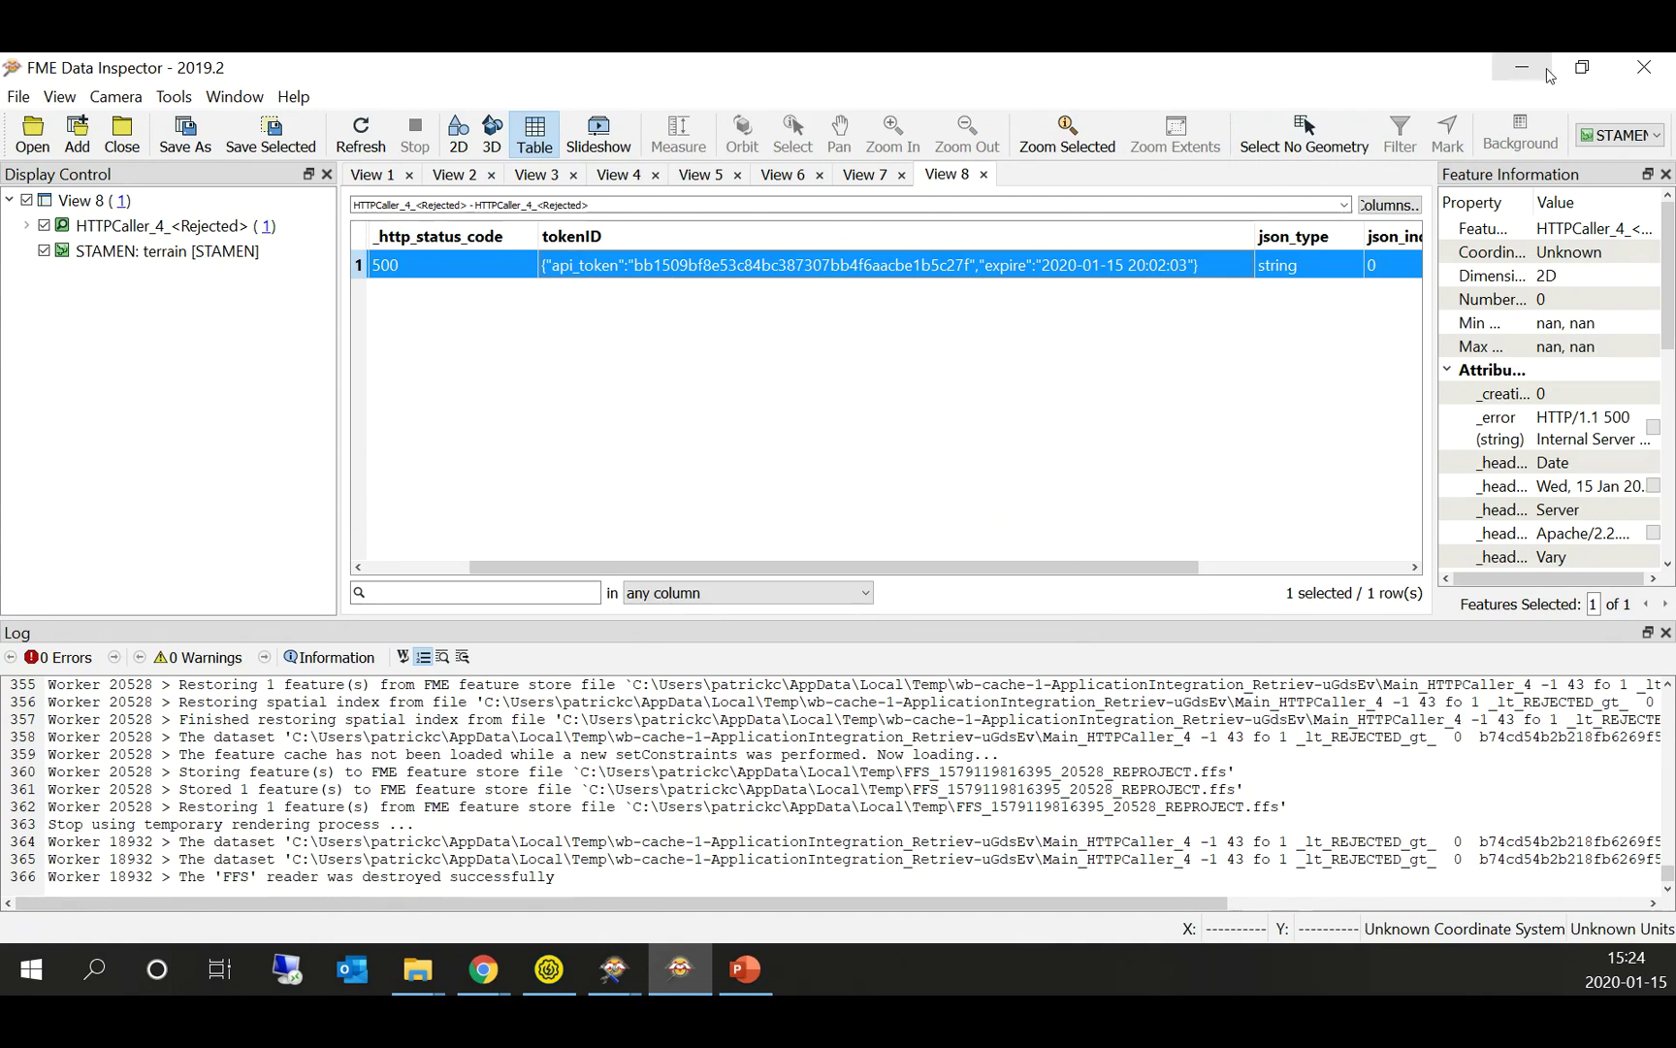
{"action": "left_click", "coordinate": [1521, 67]}
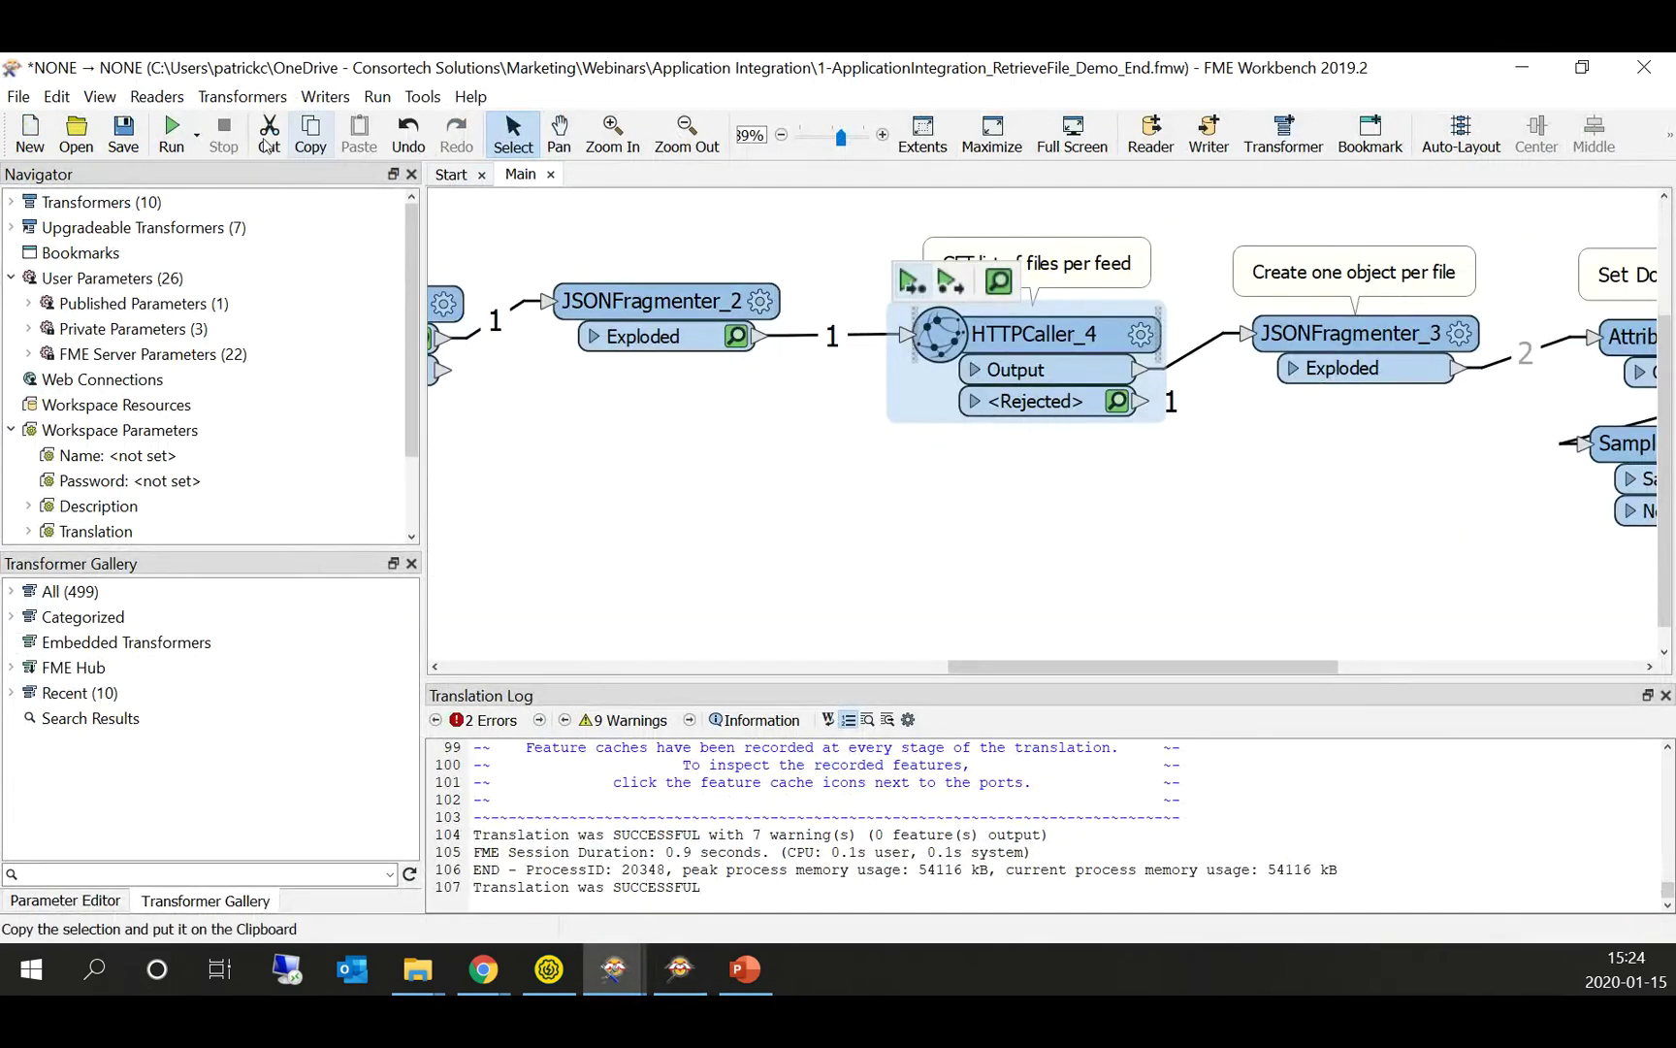
Step: Close the workspace without saving its changes and reopen 1-ApplicationIntegration_RetrieveFile_Demo_End
{"action": "left_click", "coordinate": [196, 135]}
{"action": "left_click", "coordinate": [706, 490]}
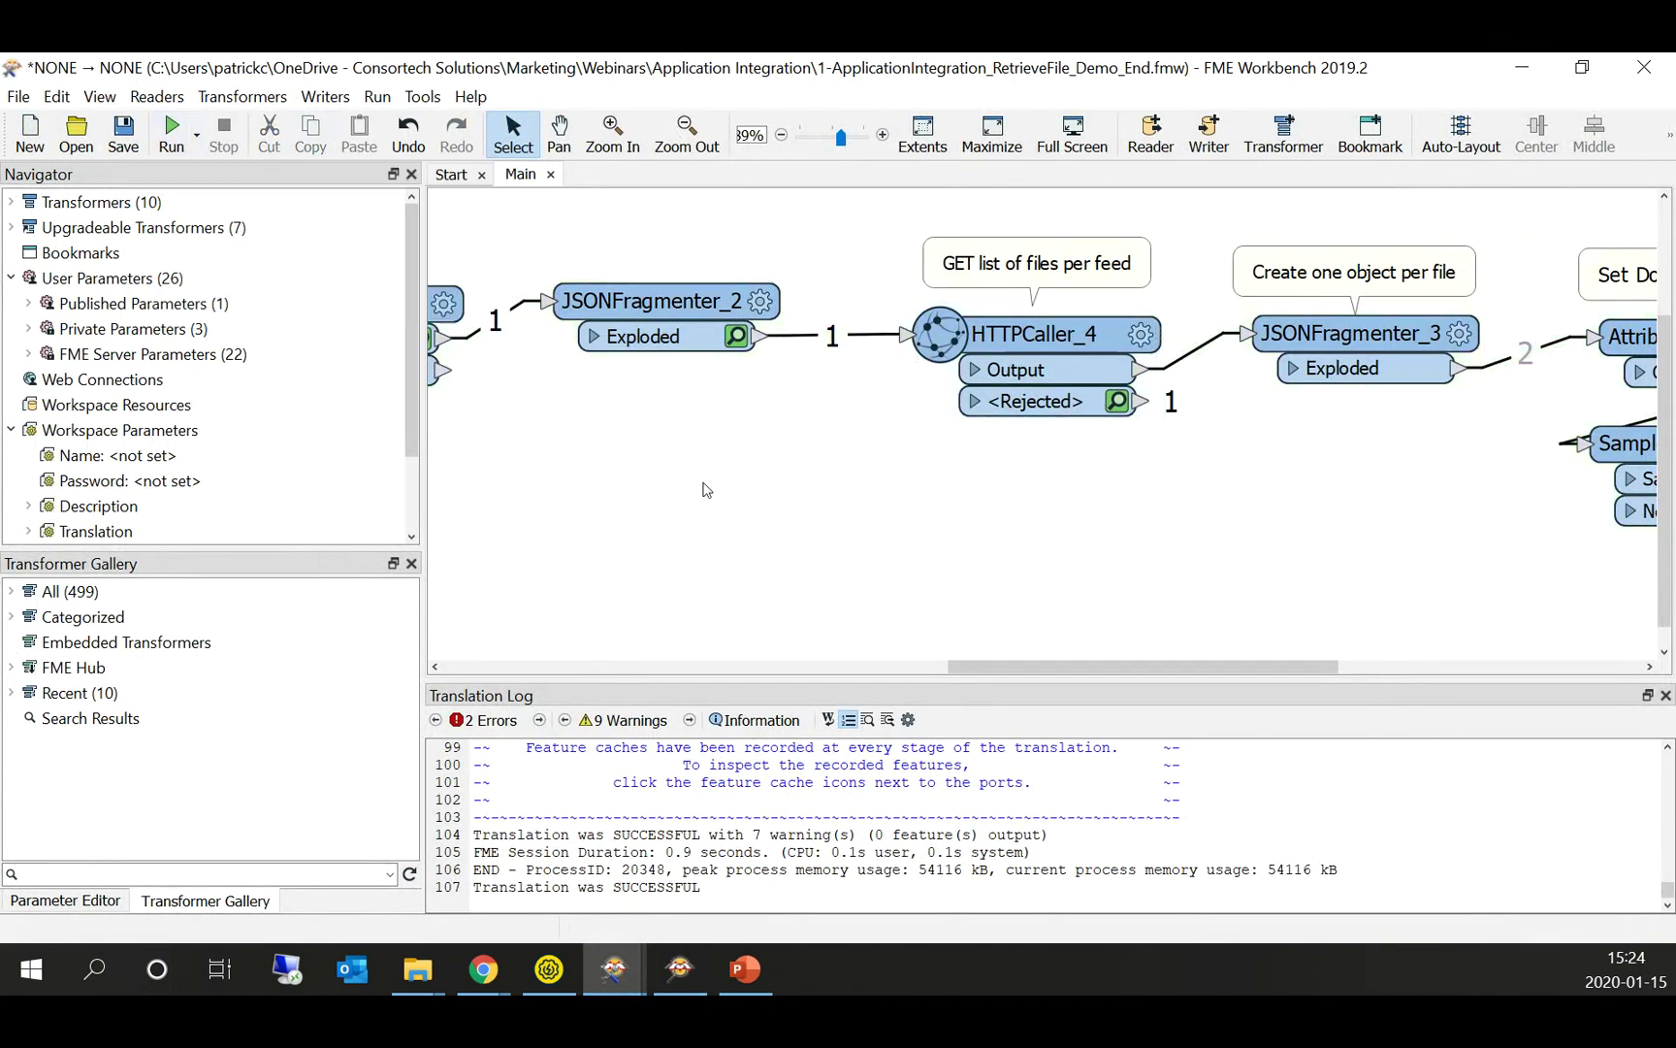
{"action": "left_click", "coordinate": [19, 97]}
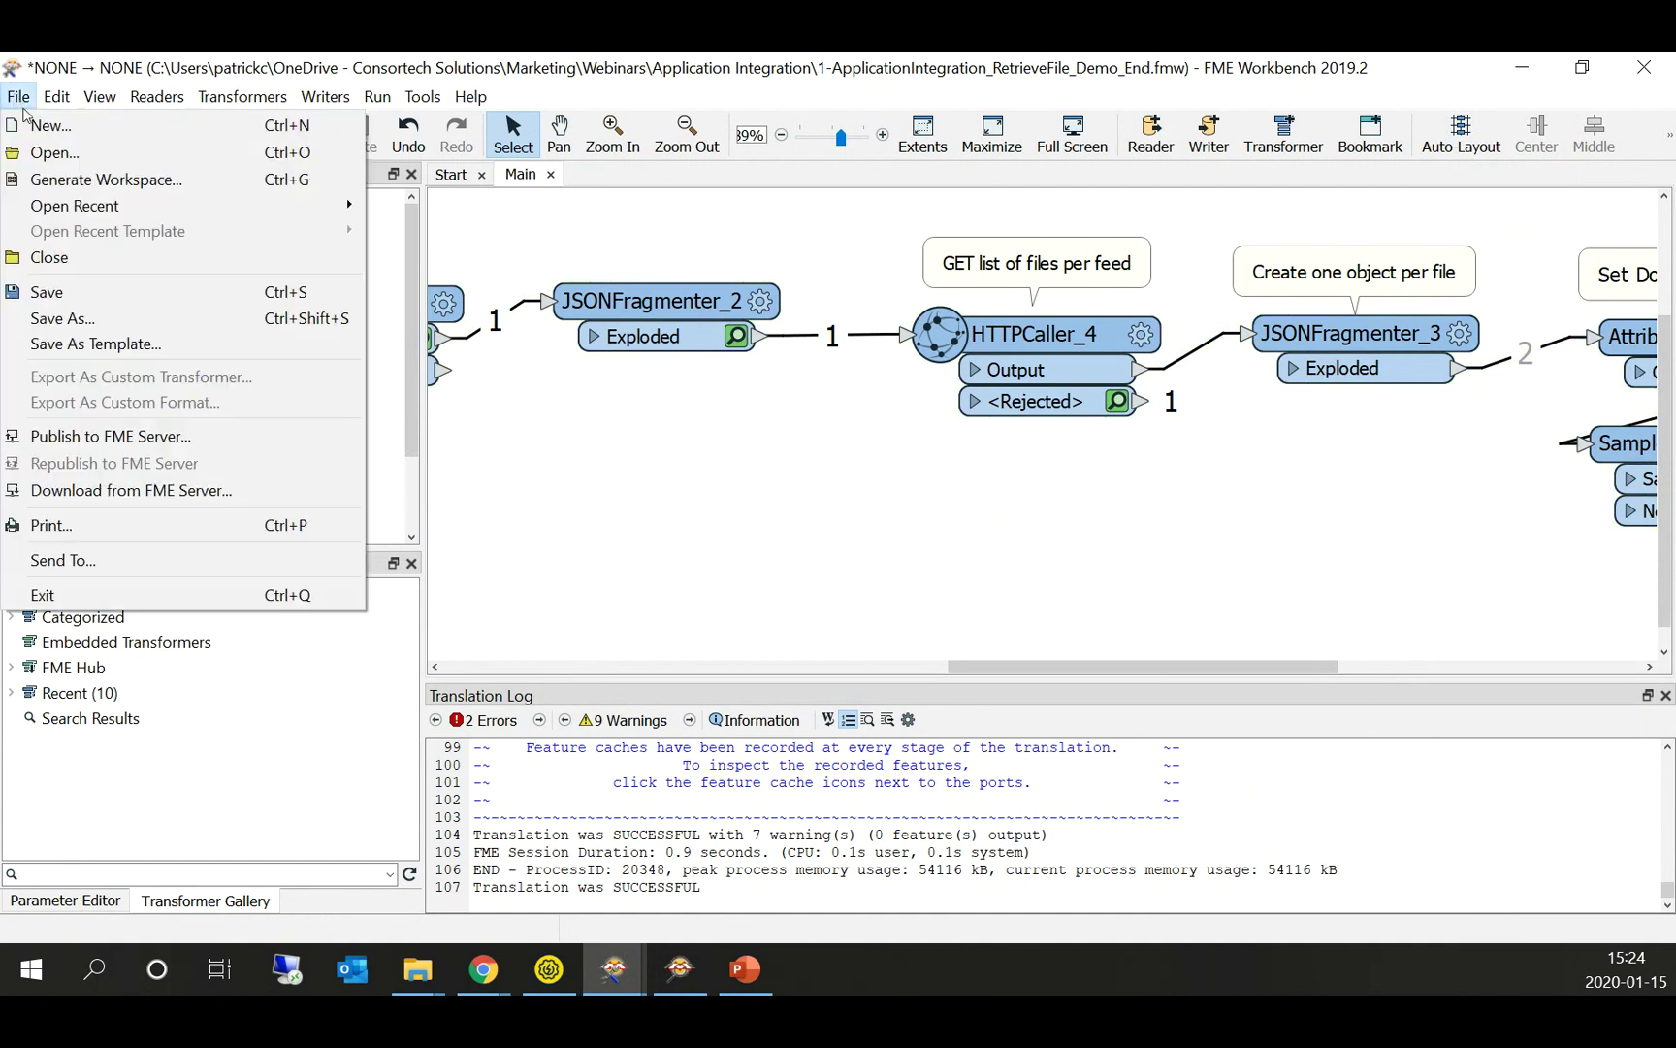
{"action": "left_click", "coordinate": [60, 257]}
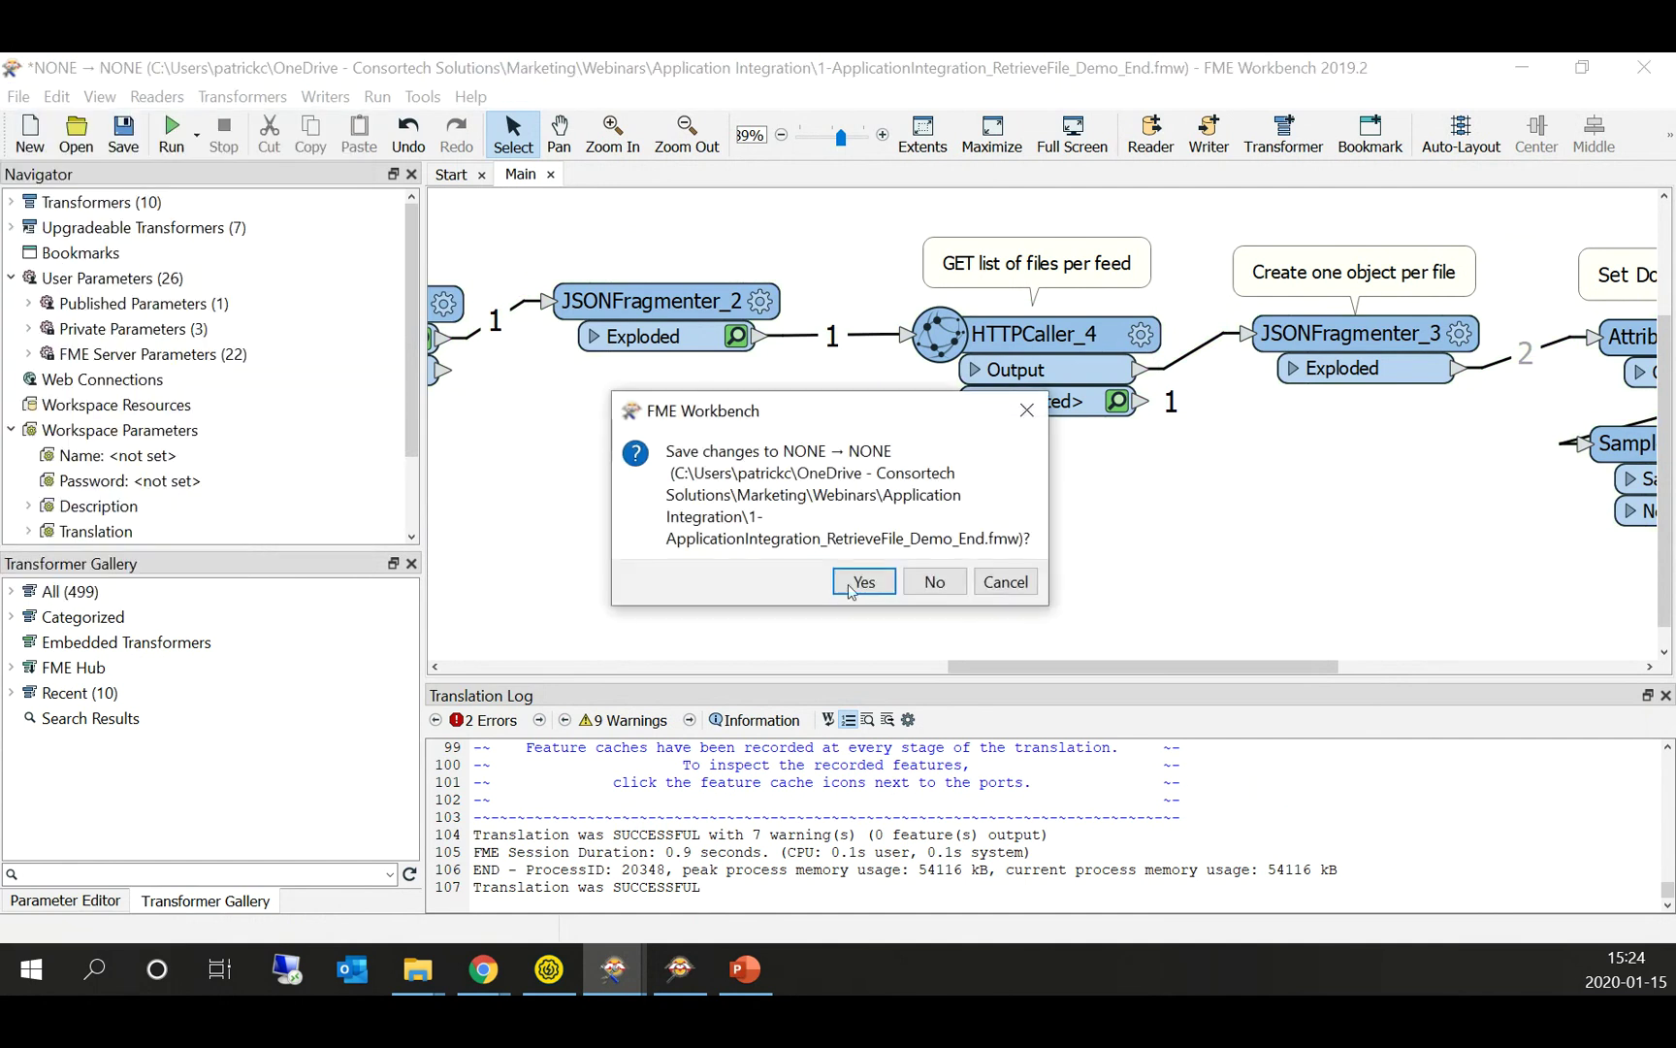
{"action": "left_click", "coordinate": [935, 582]}
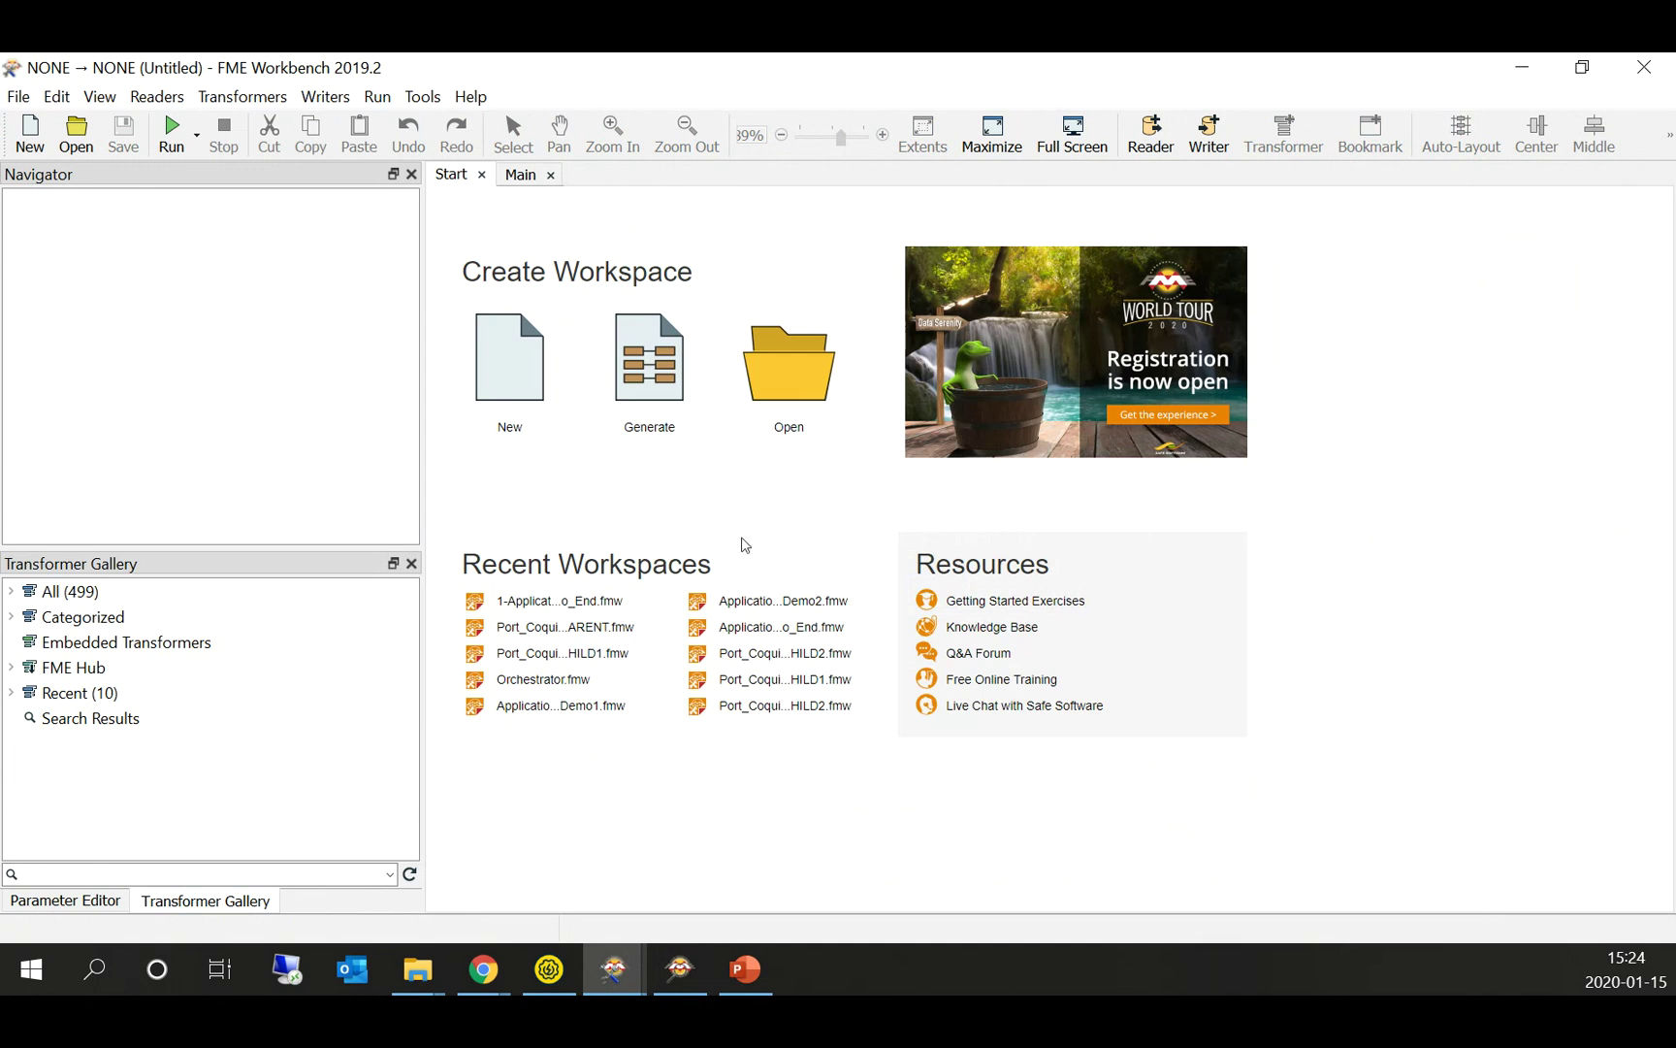
{"action": "left_click", "coordinate": [788, 366]}
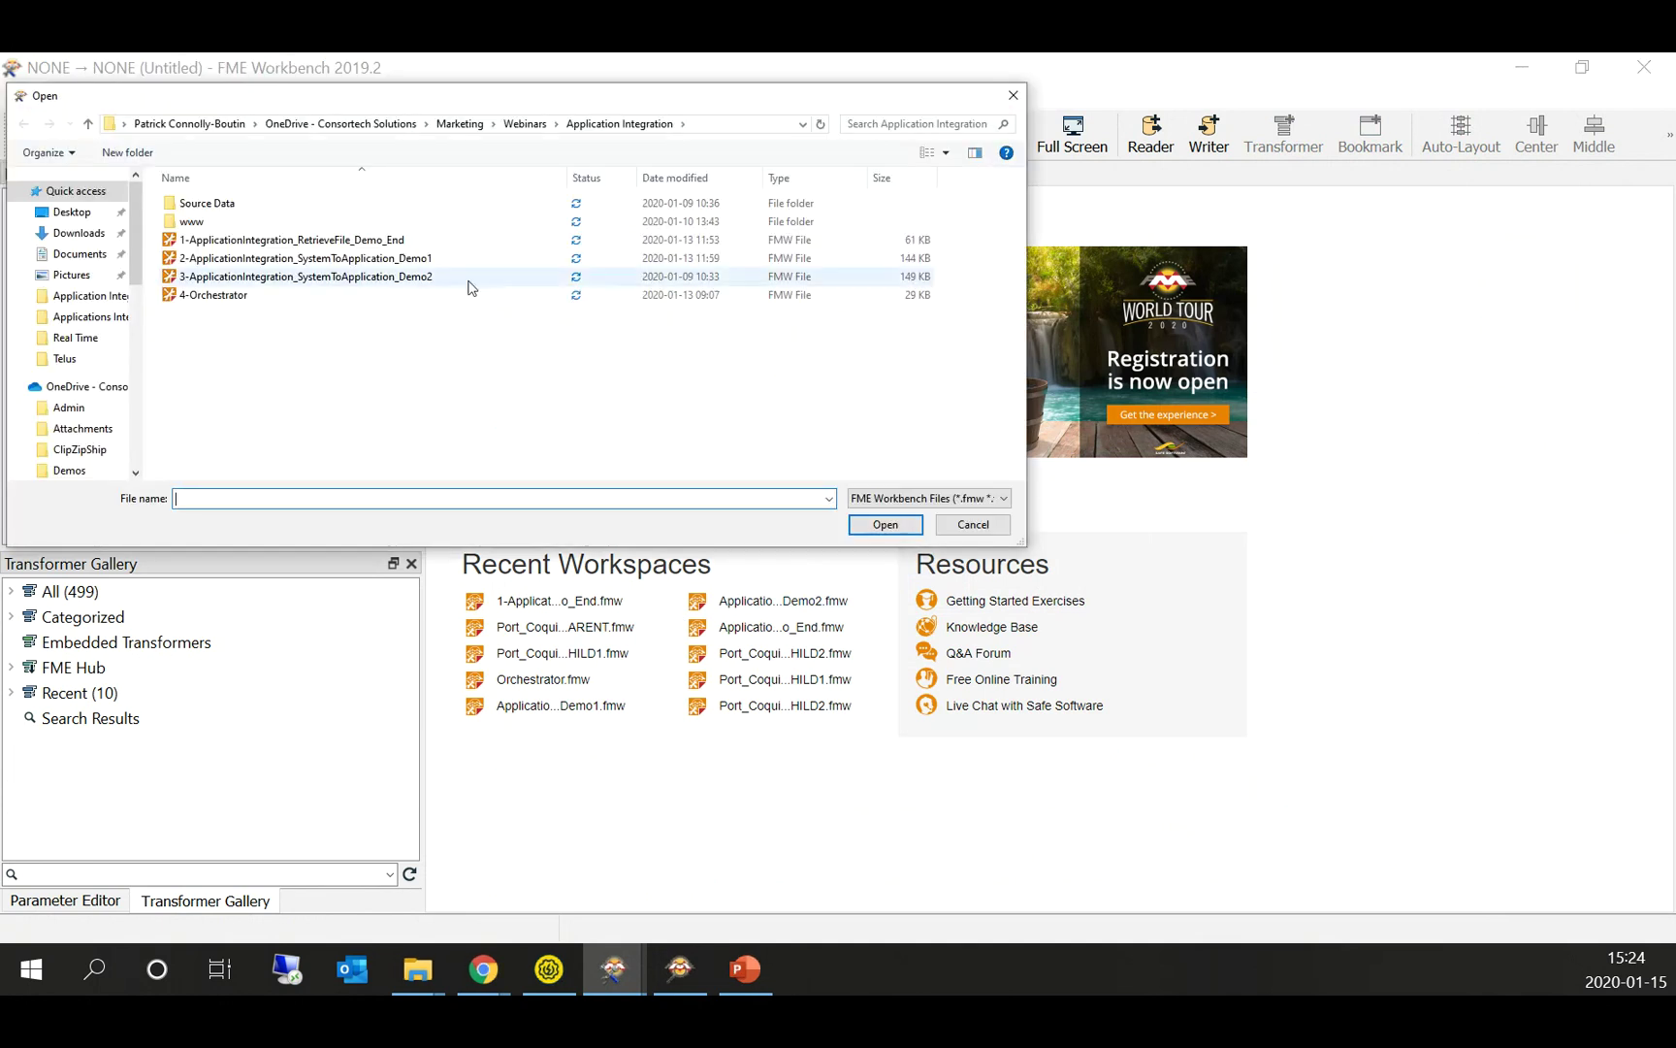
{"action": "left_click", "coordinate": [321, 240]}
{"action": "left_click", "coordinate": [884, 533]}
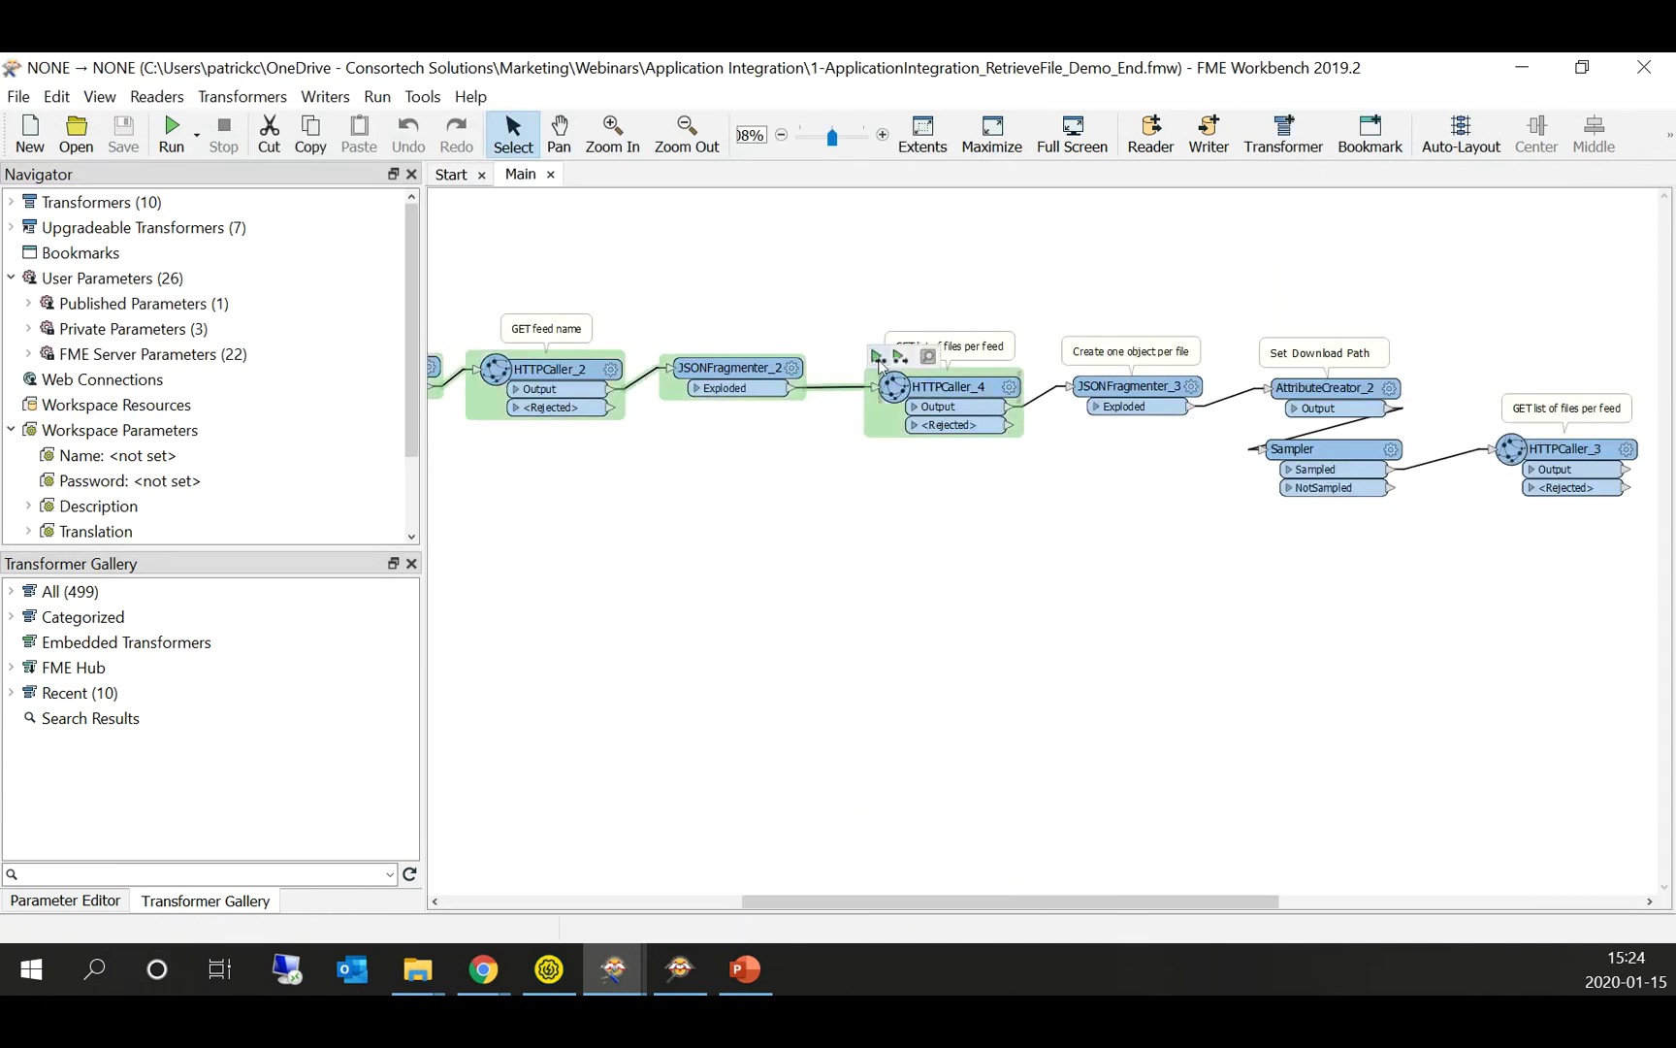
Step: Run the reopened workspace up to HTTPCaller_4 and inspect the full file attribute value of its output
{"action": "left_click", "coordinate": [878, 358]}
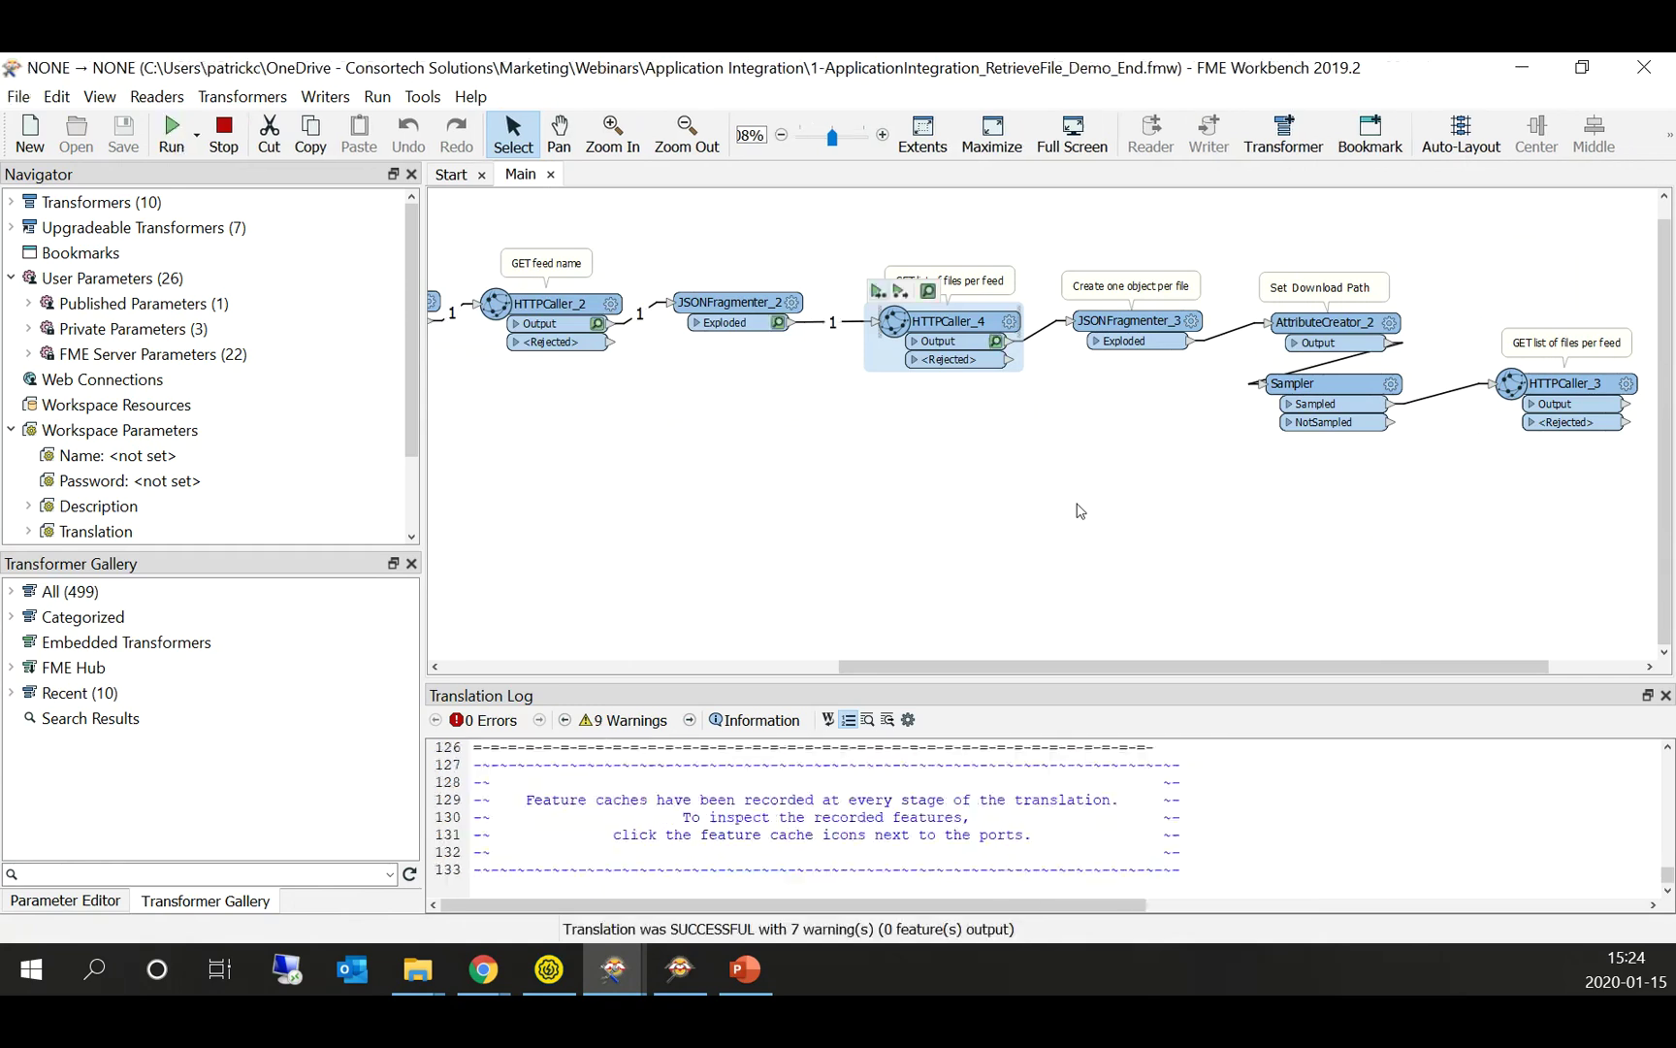
{"action": "left_click", "coordinate": [997, 342]}
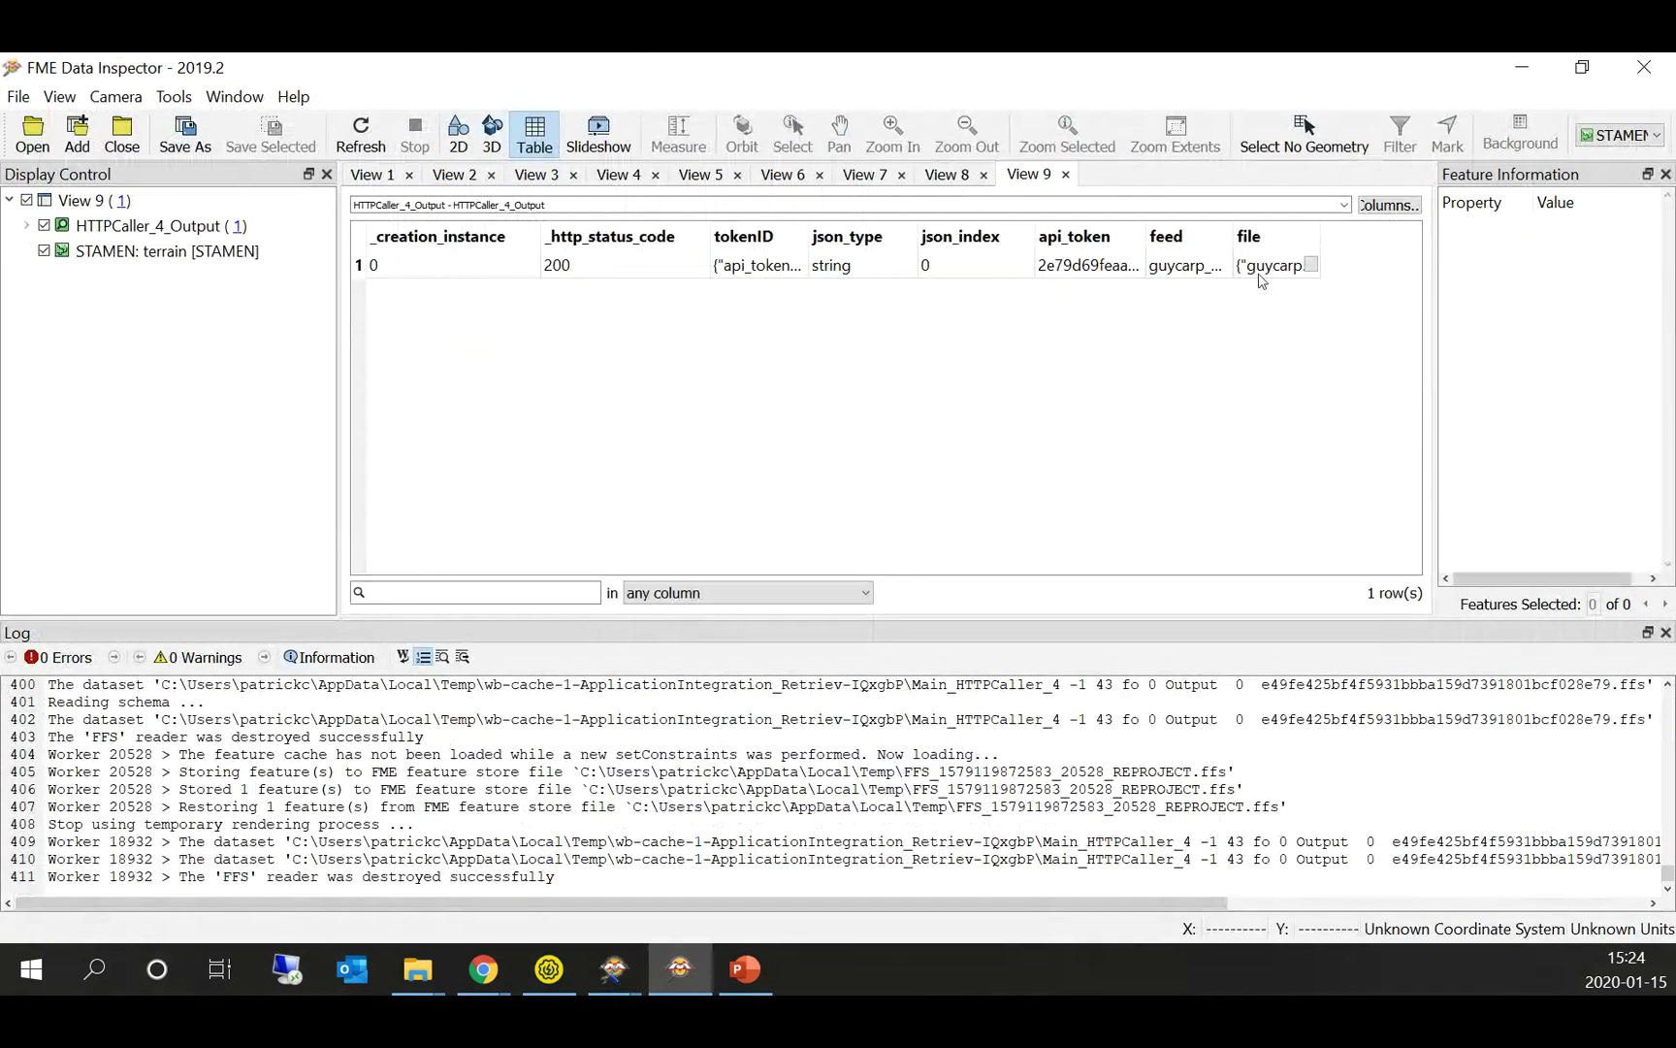
{"action": "left_click", "coordinate": [1312, 266]}
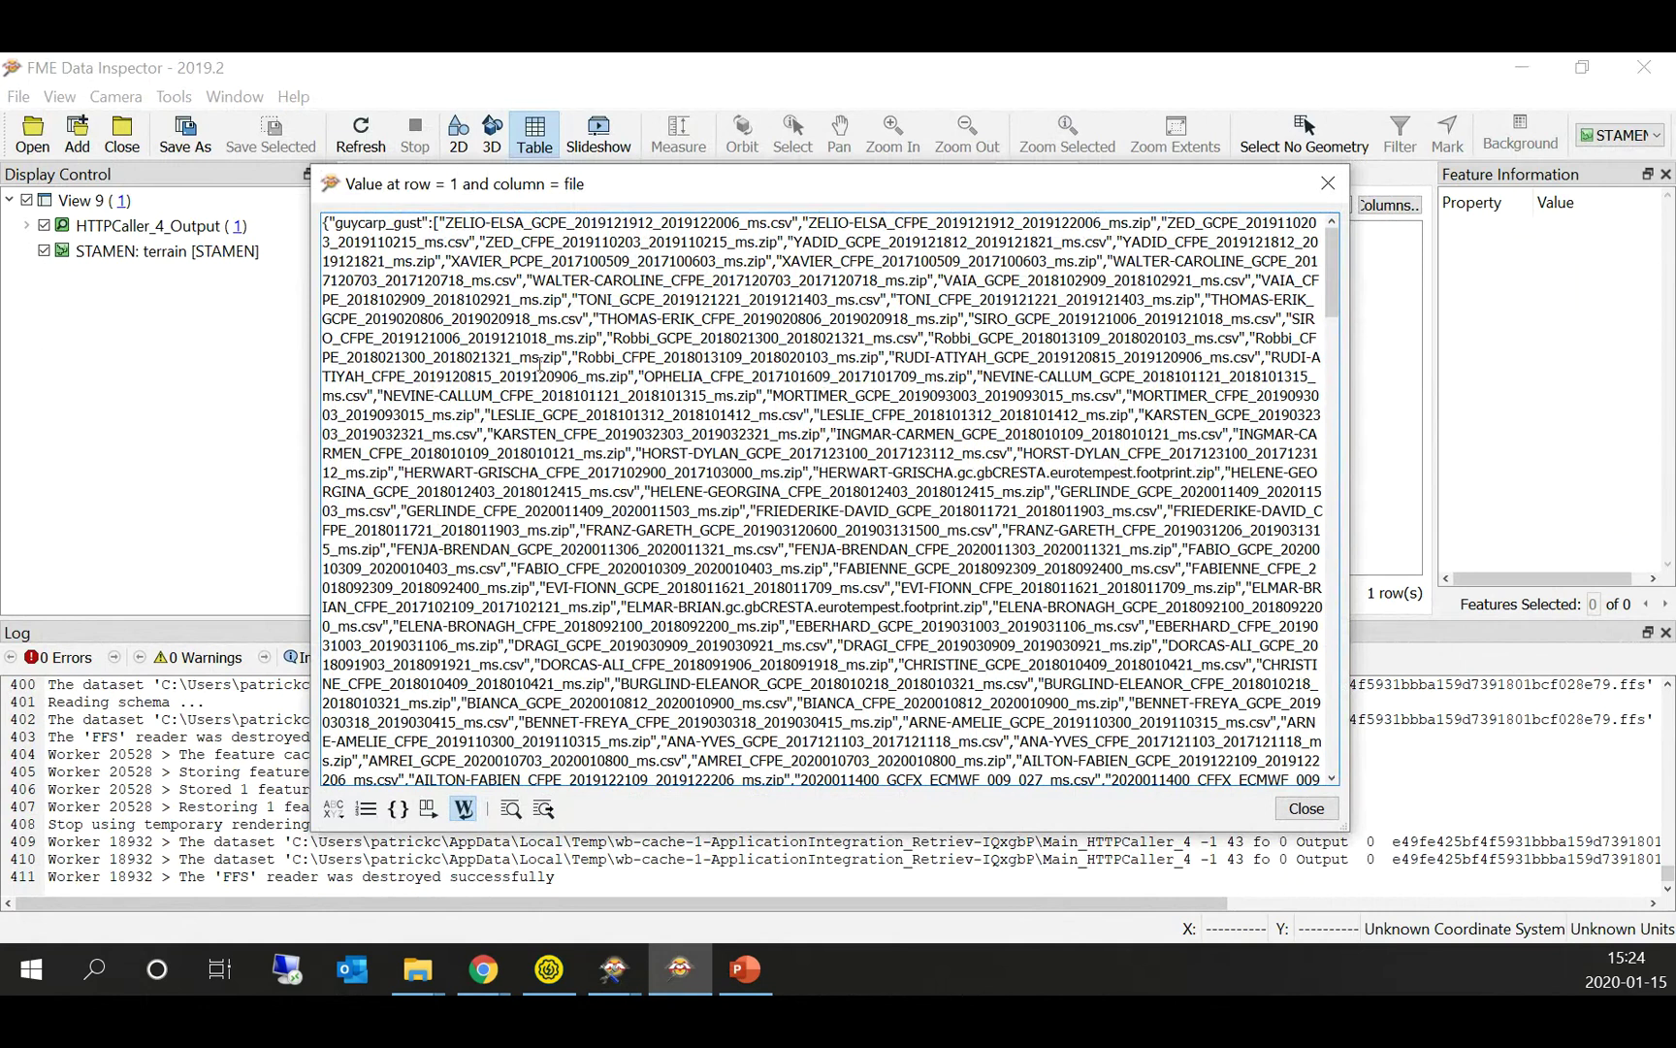
Step: Read through the rest of the file attribute's list of file names, close it and return to FME Workbench
{"action": "scroll", "coordinate": [726, 471], "scroll_direction": "down", "scroll_amount": 6}
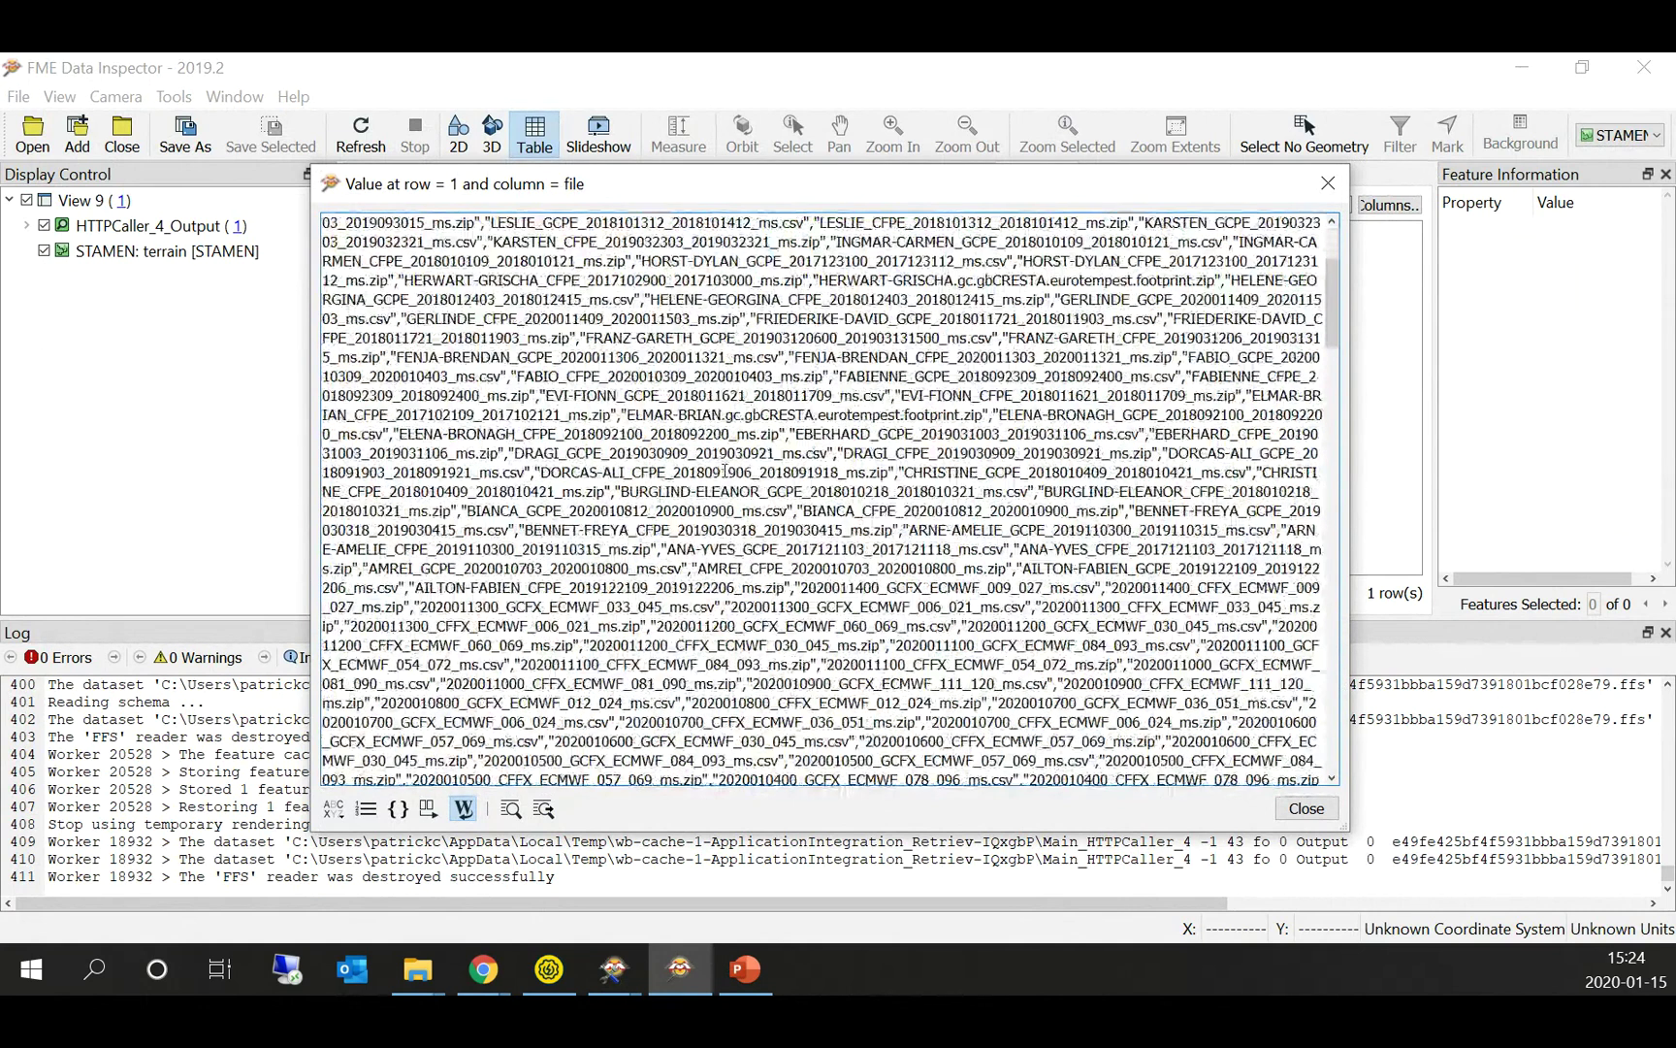
{"action": "scroll", "coordinate": [725, 471], "scroll_direction": "down", "scroll_amount": 10}
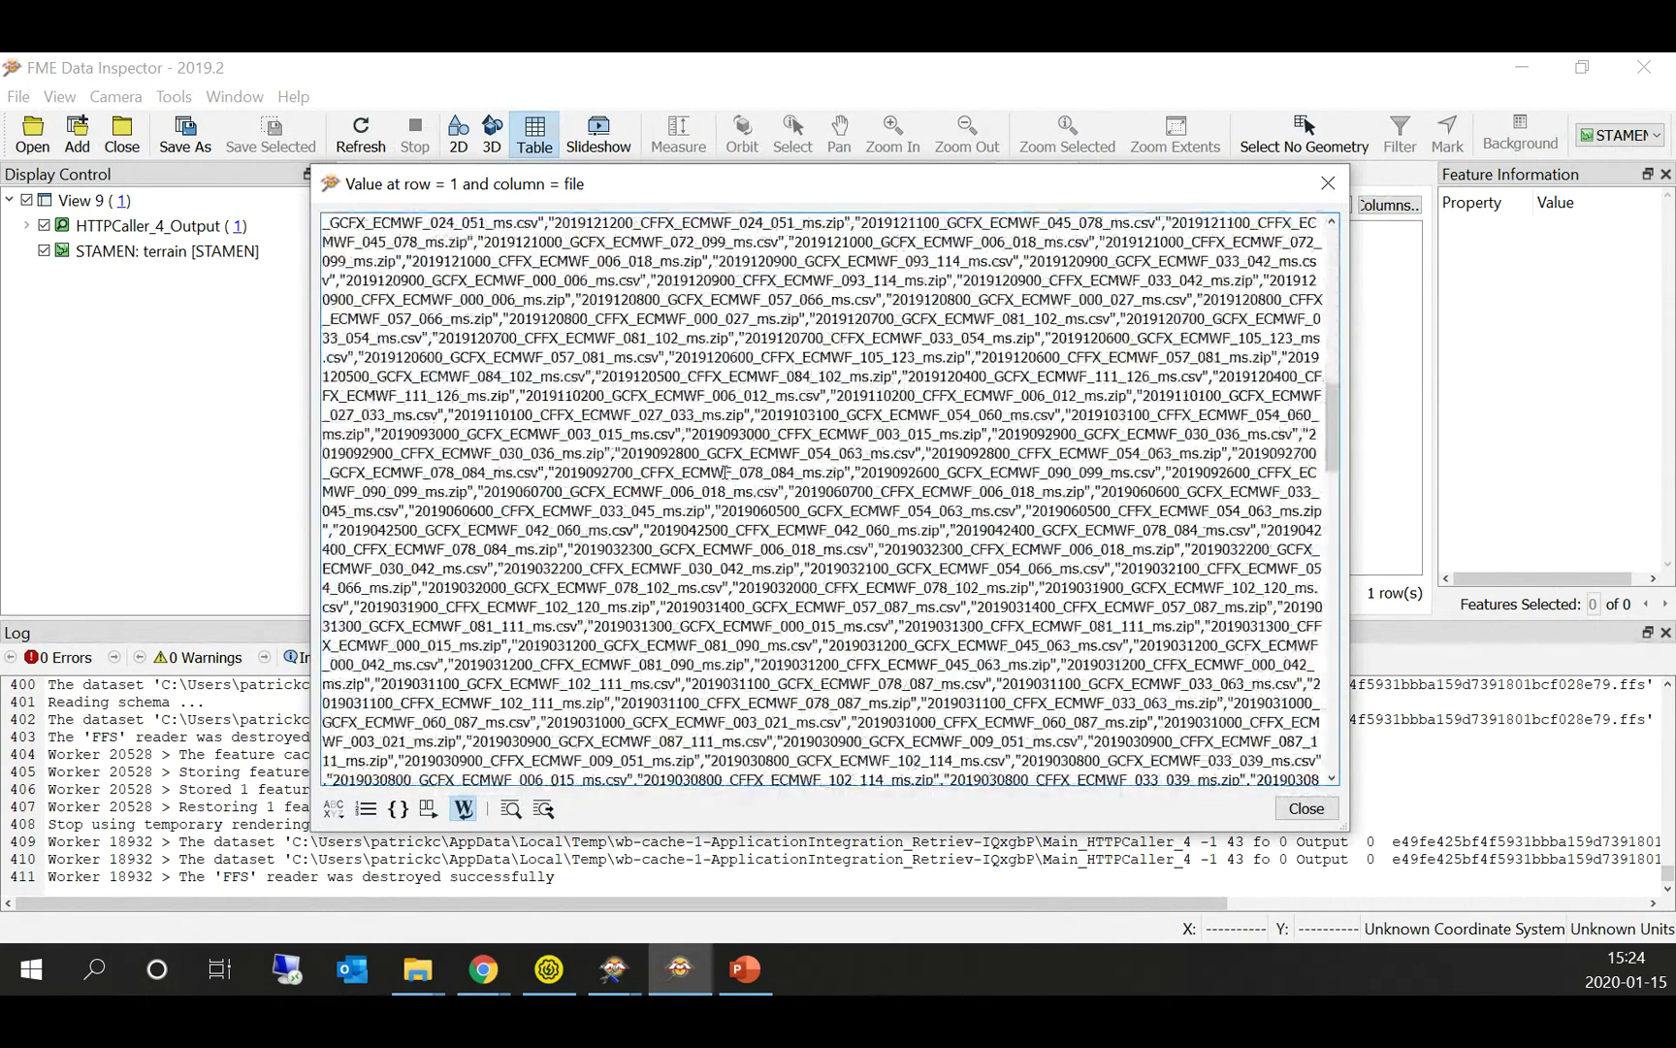
{"action": "scroll", "coordinate": [726, 471], "scroll_direction": "up", "scroll_amount": 1}
{"action": "left_click", "coordinate": [1305, 808]}
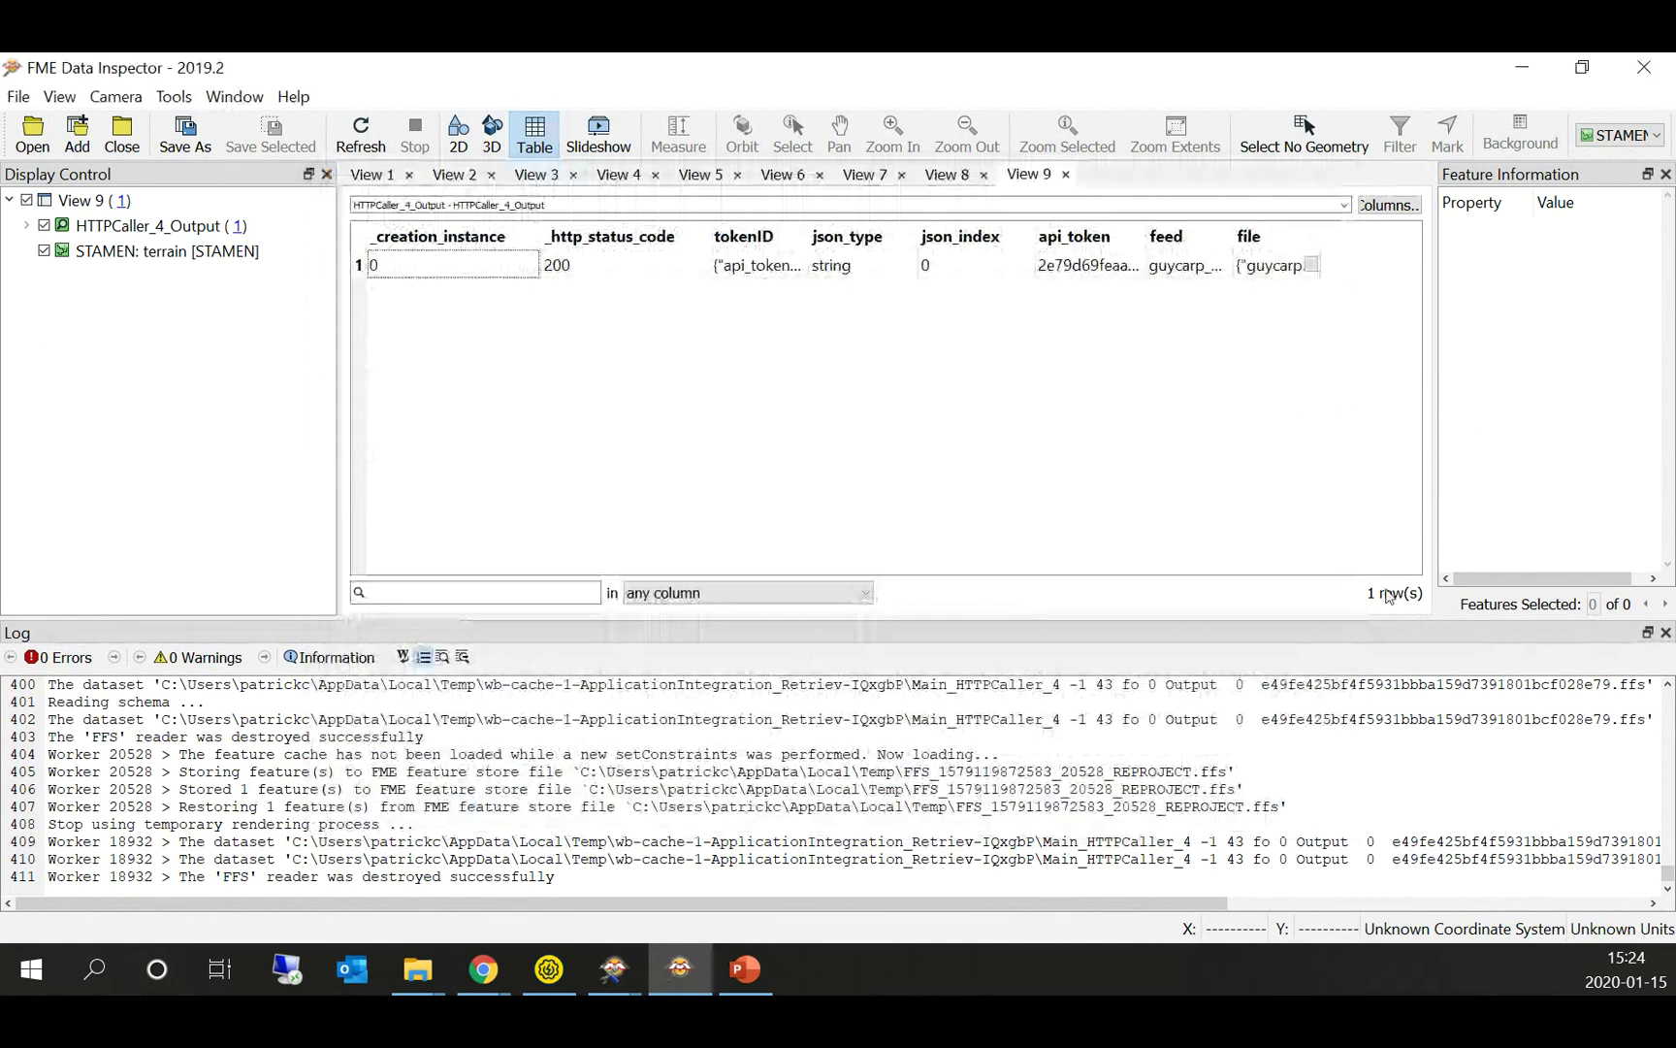
{"action": "left_click", "coordinate": [1524, 68]}
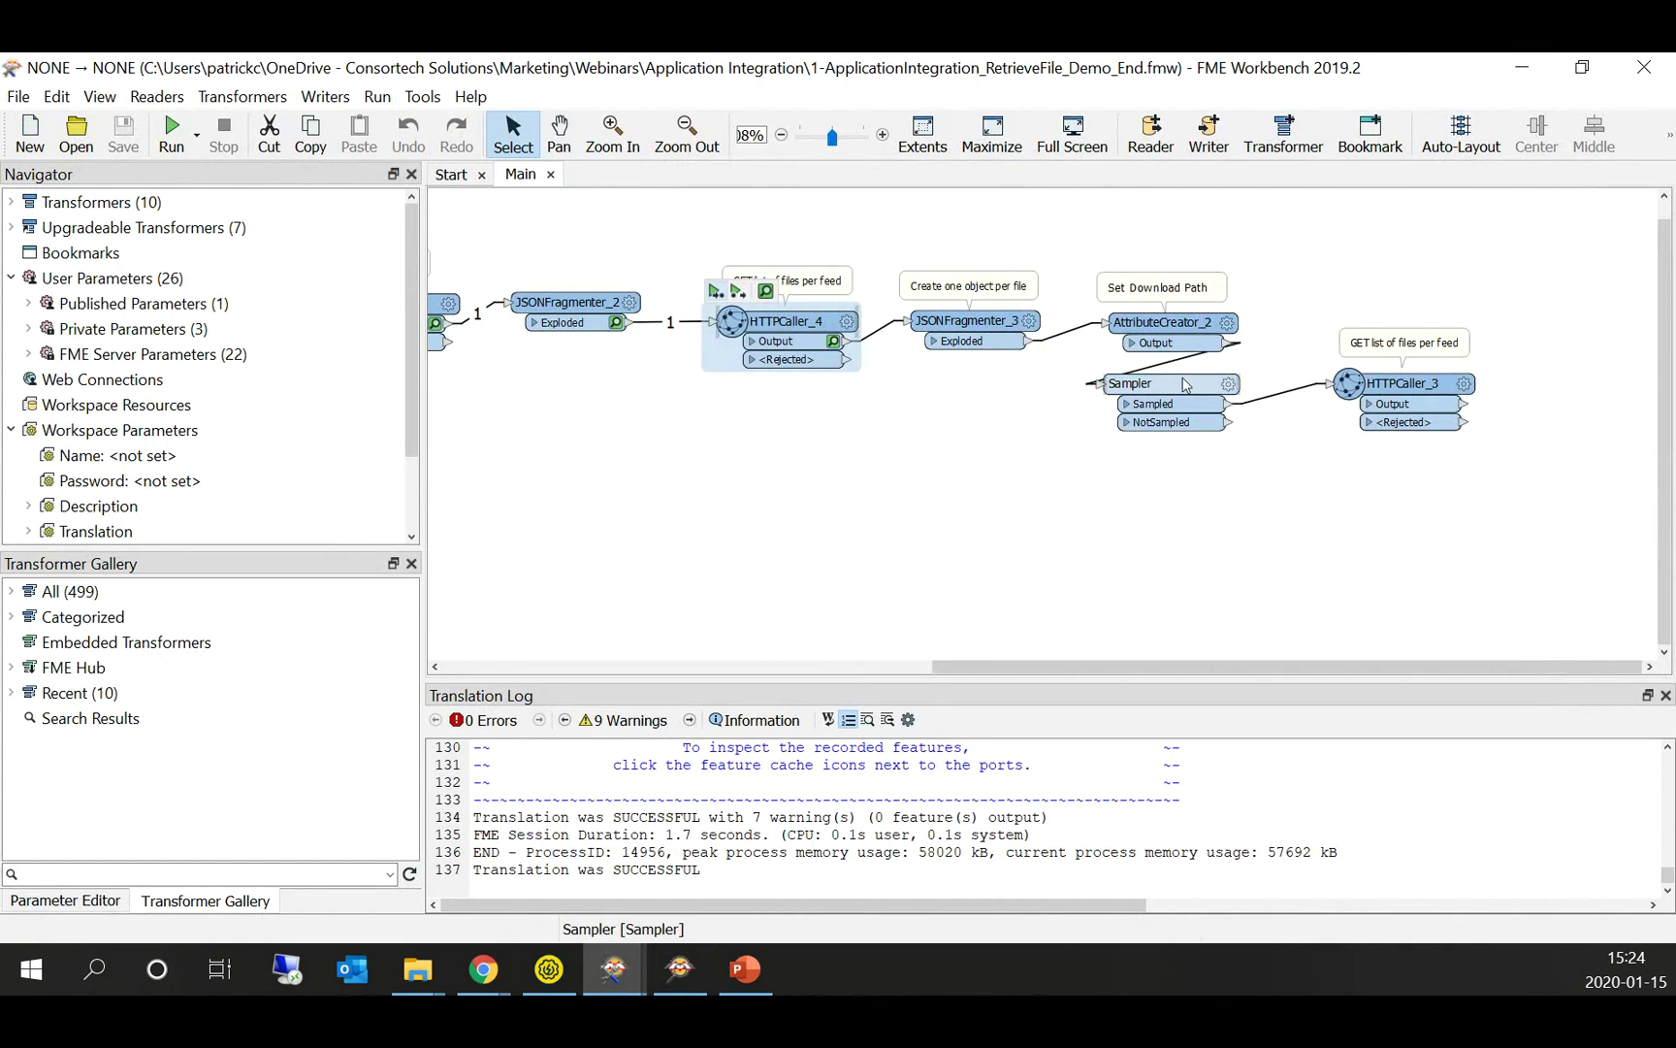
Step: Review how AttributeCreator_2 builds the fullpath attribute and check the C:\Data\Demo\EuroTempest destination folder in File Explorer
{"action": "left_click_drag", "start_coordinate": [1417, 390], "coordinate": [1412, 402]}
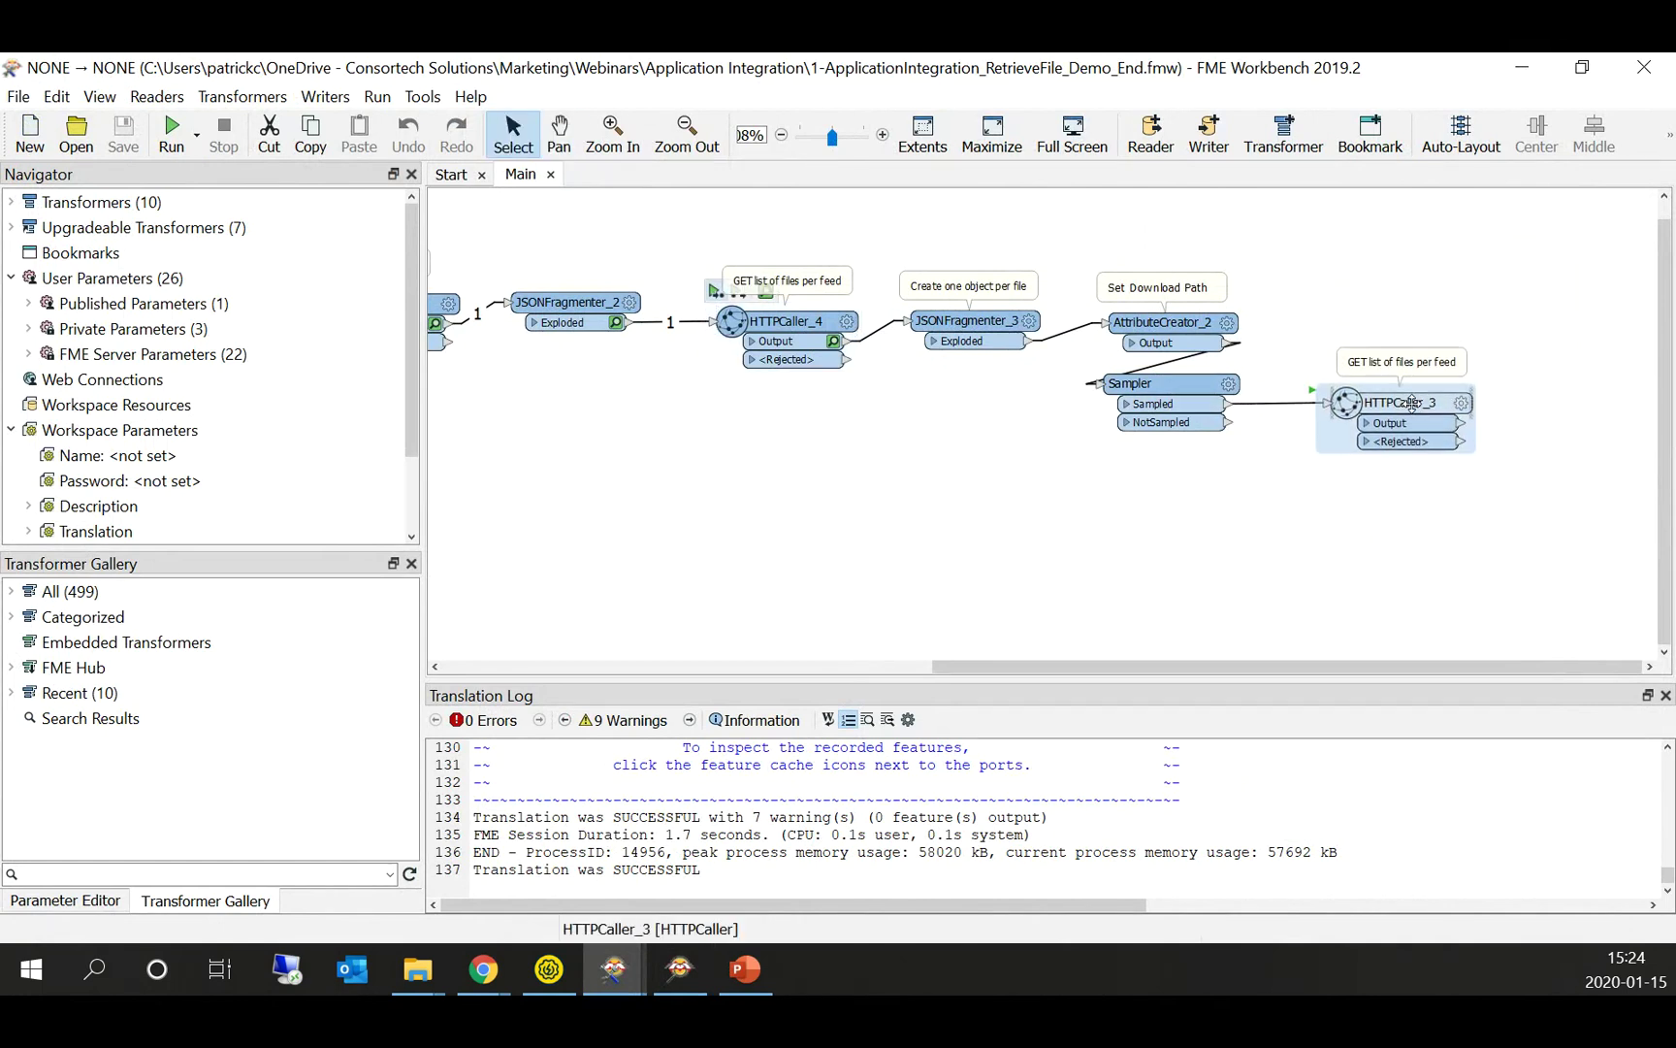
{"action": "left_click", "coordinate": [1004, 325]}
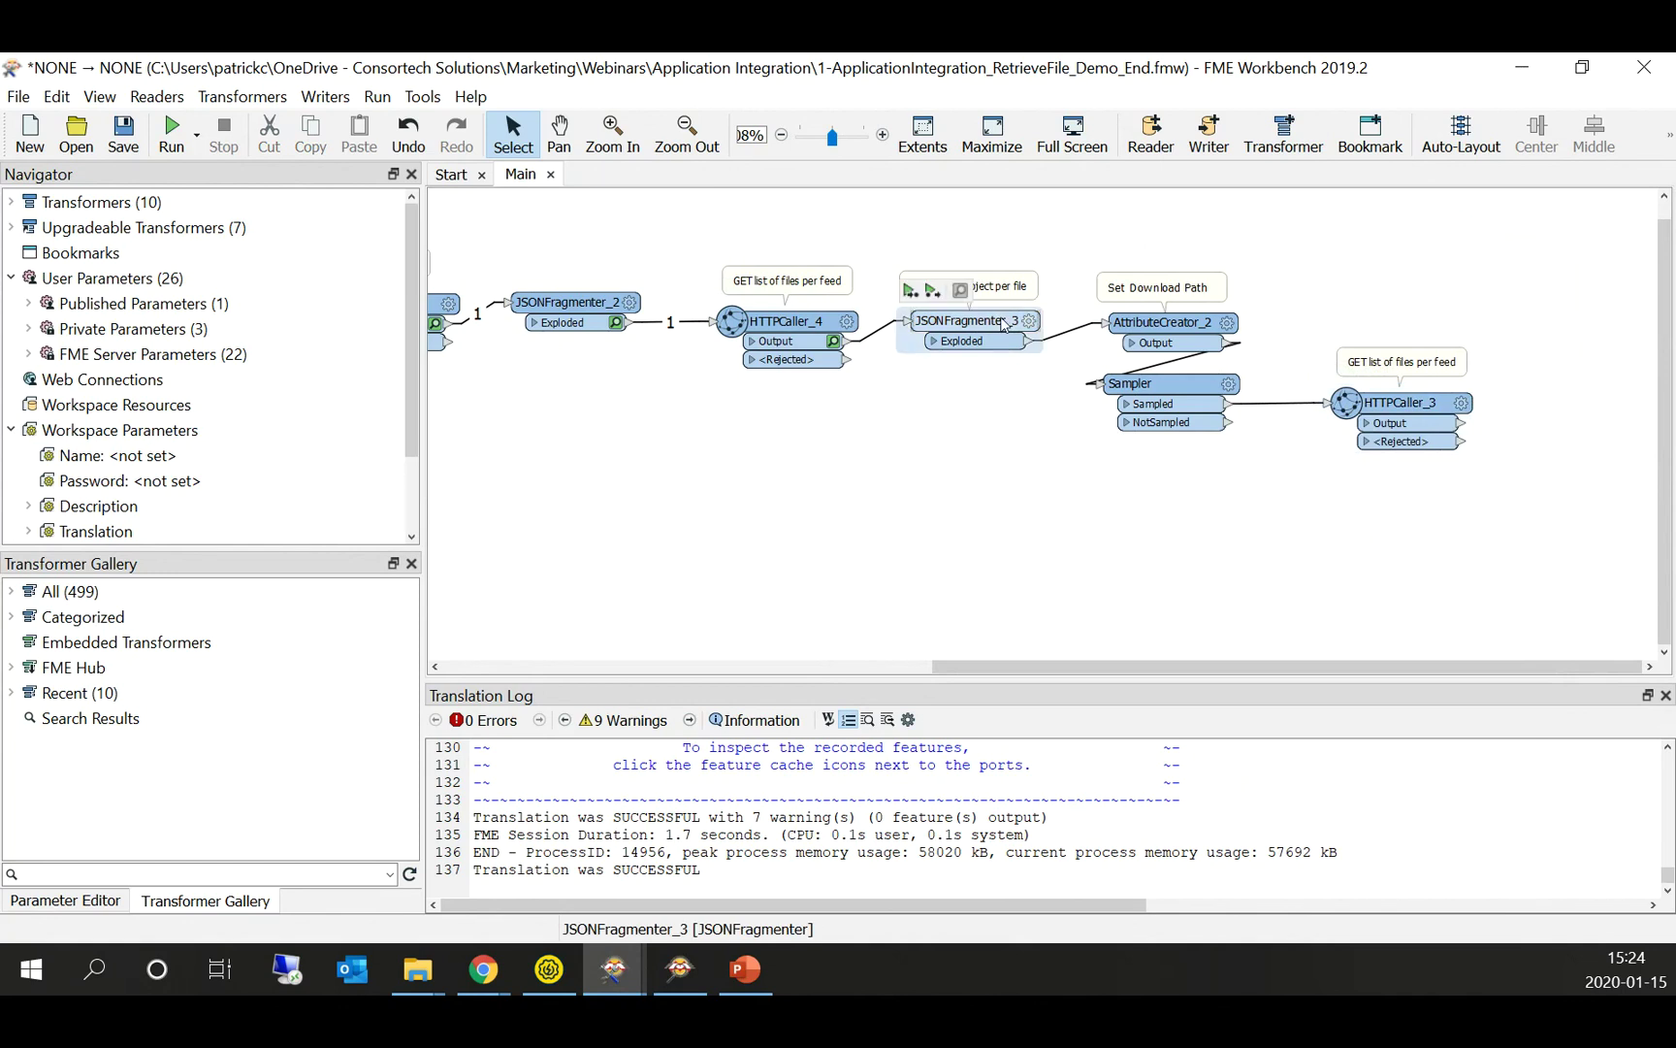
{"action": "double_click", "coordinate": [1193, 335]}
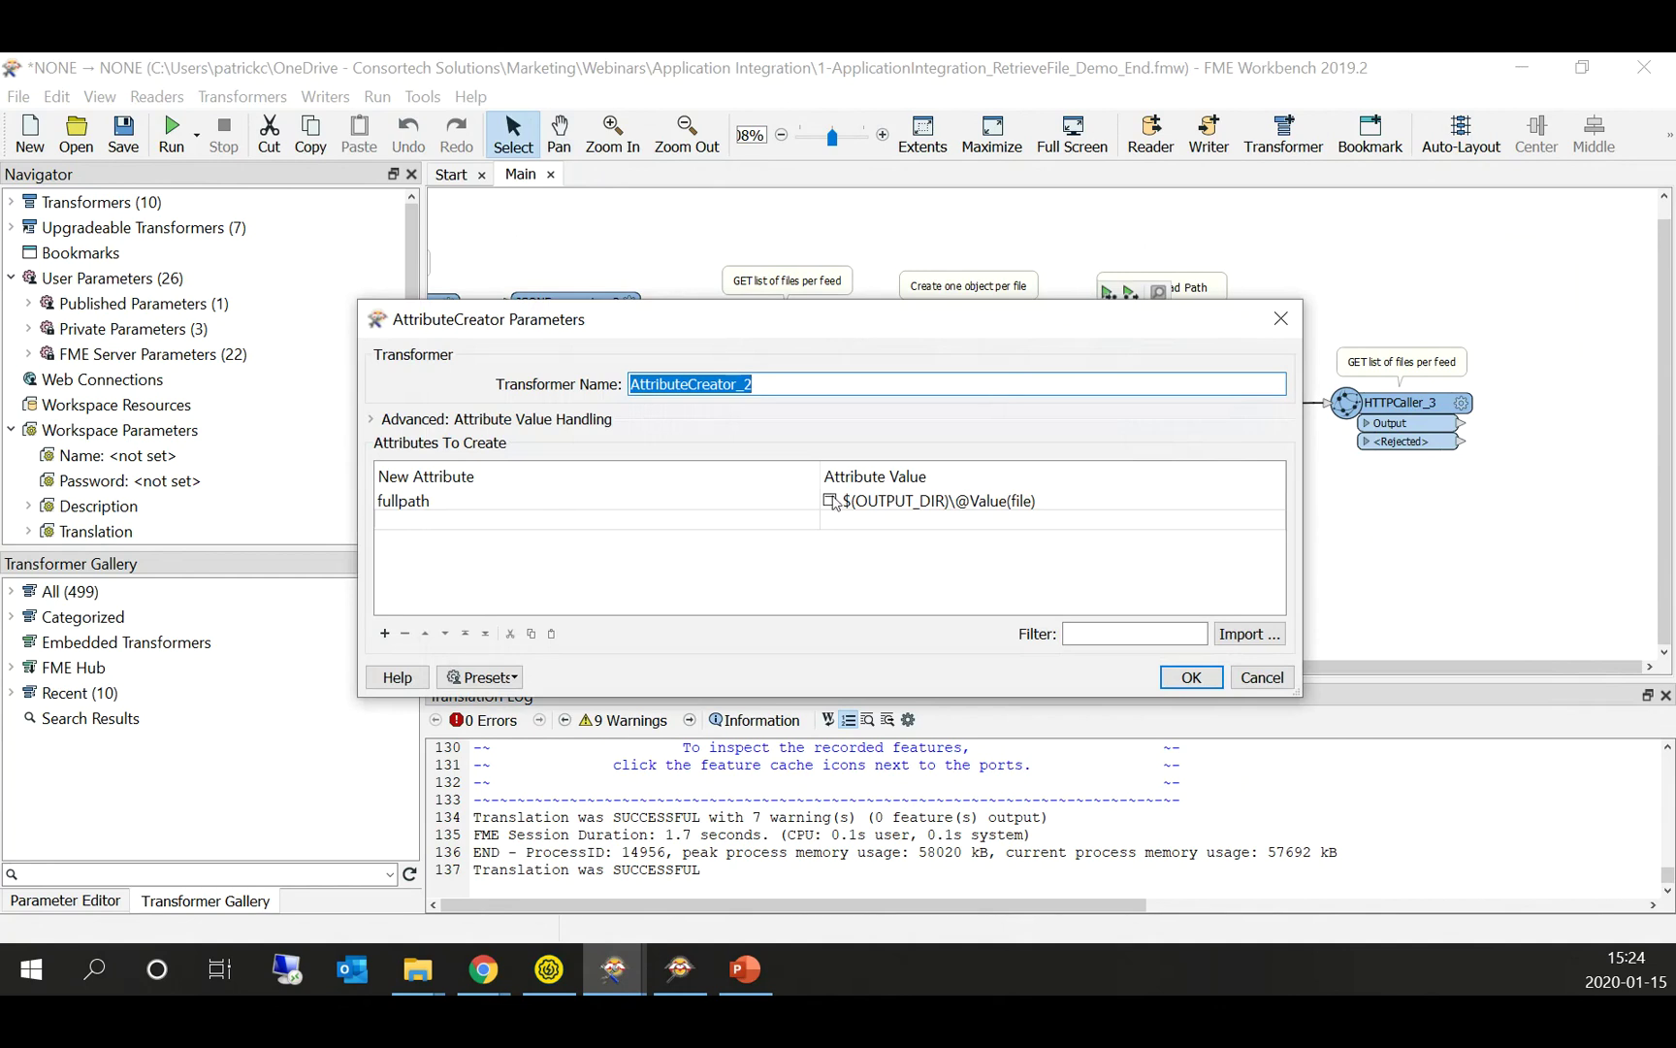
{"action": "left_click", "coordinate": [417, 968]}
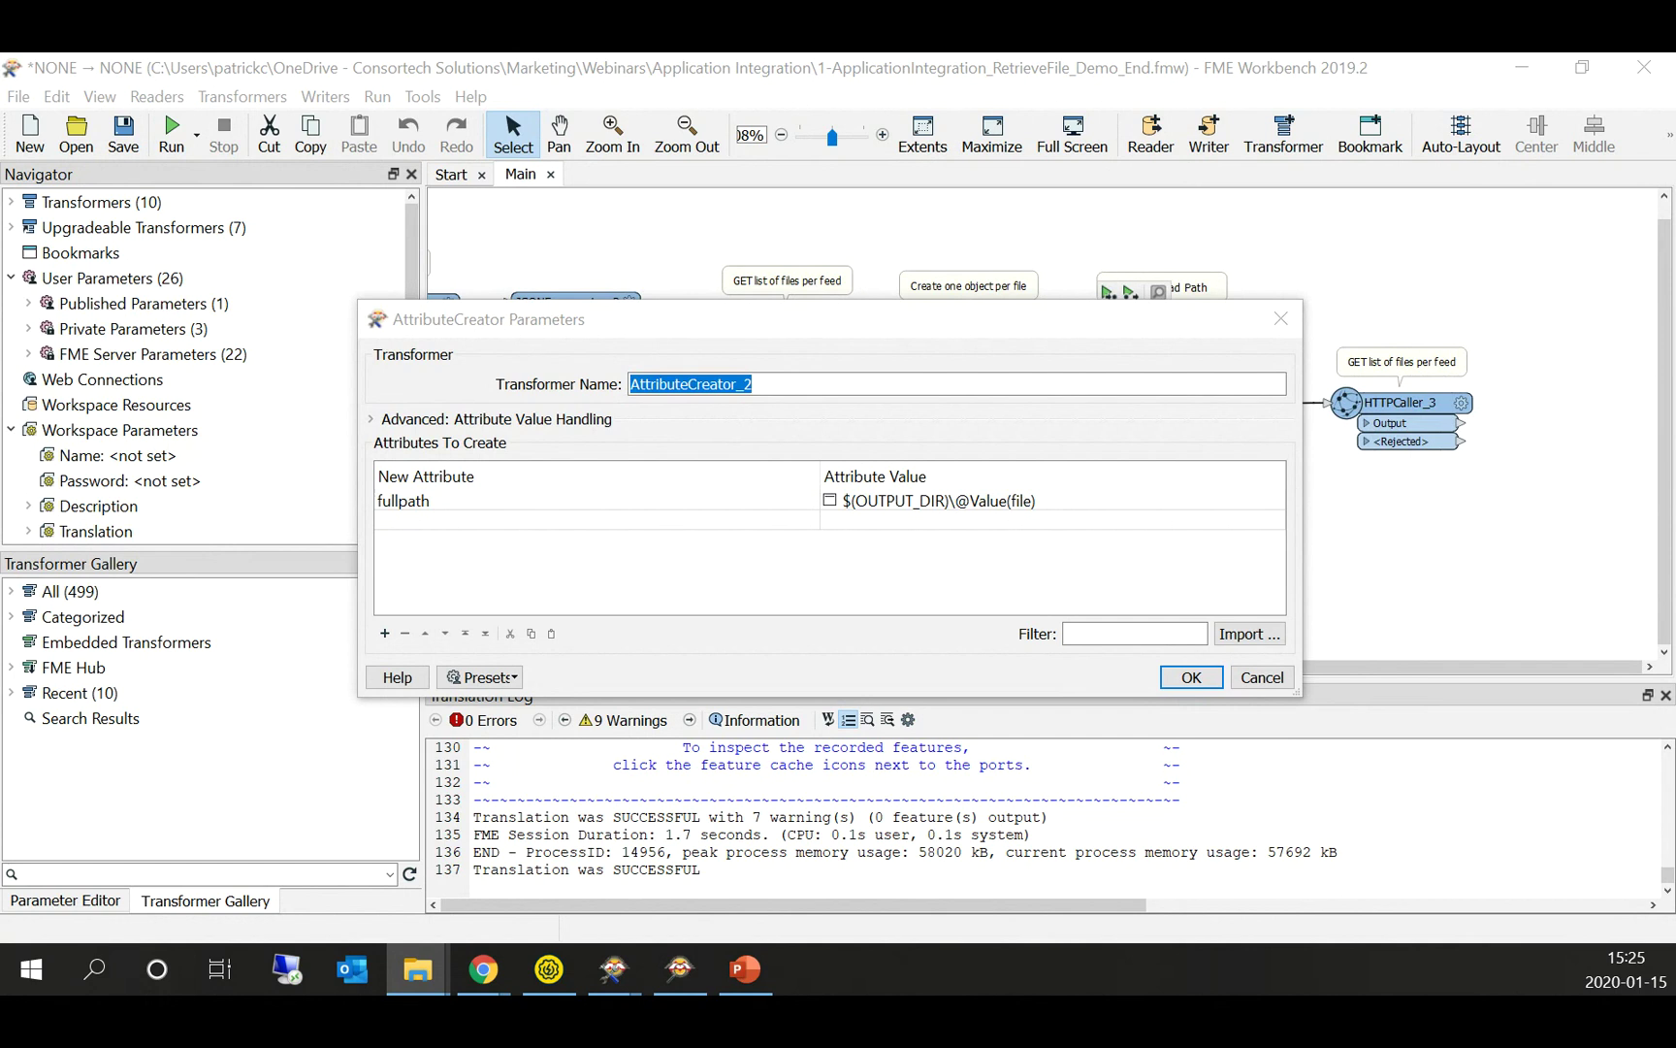
{"action": "left_click_drag", "start_coordinate": [0, 175], "coordinate": [656, 140]}
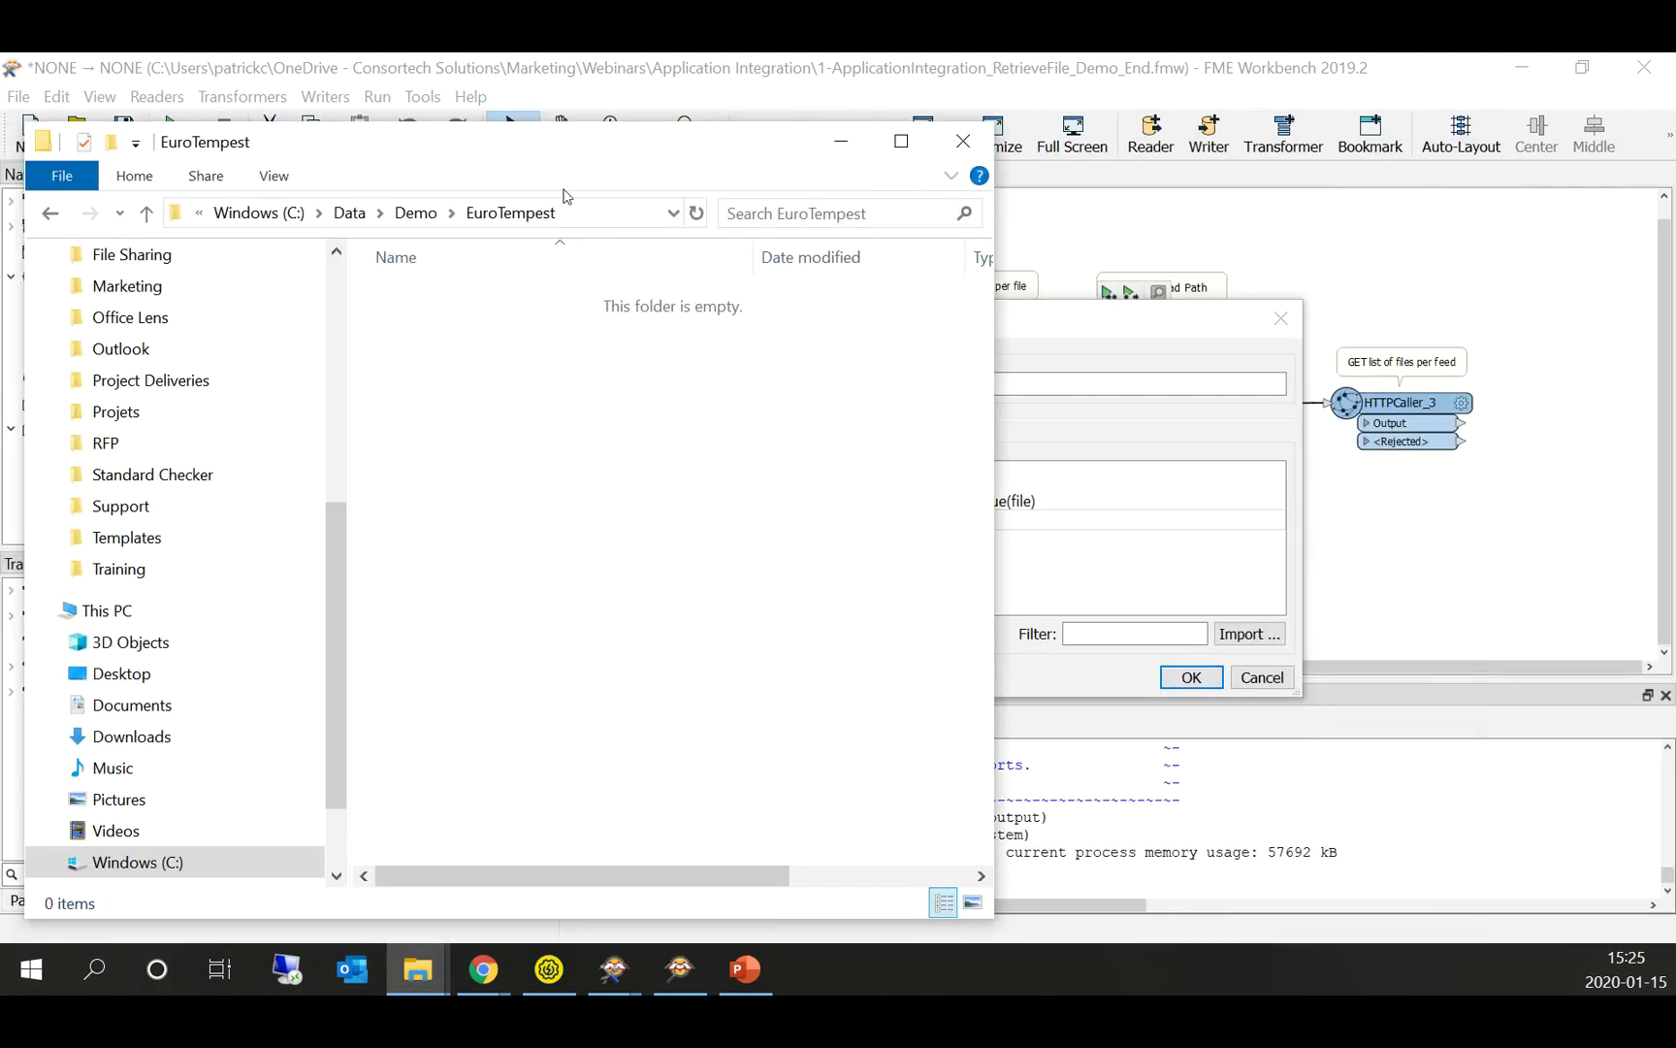
{"action": "left_click", "coordinate": [1160, 330]}
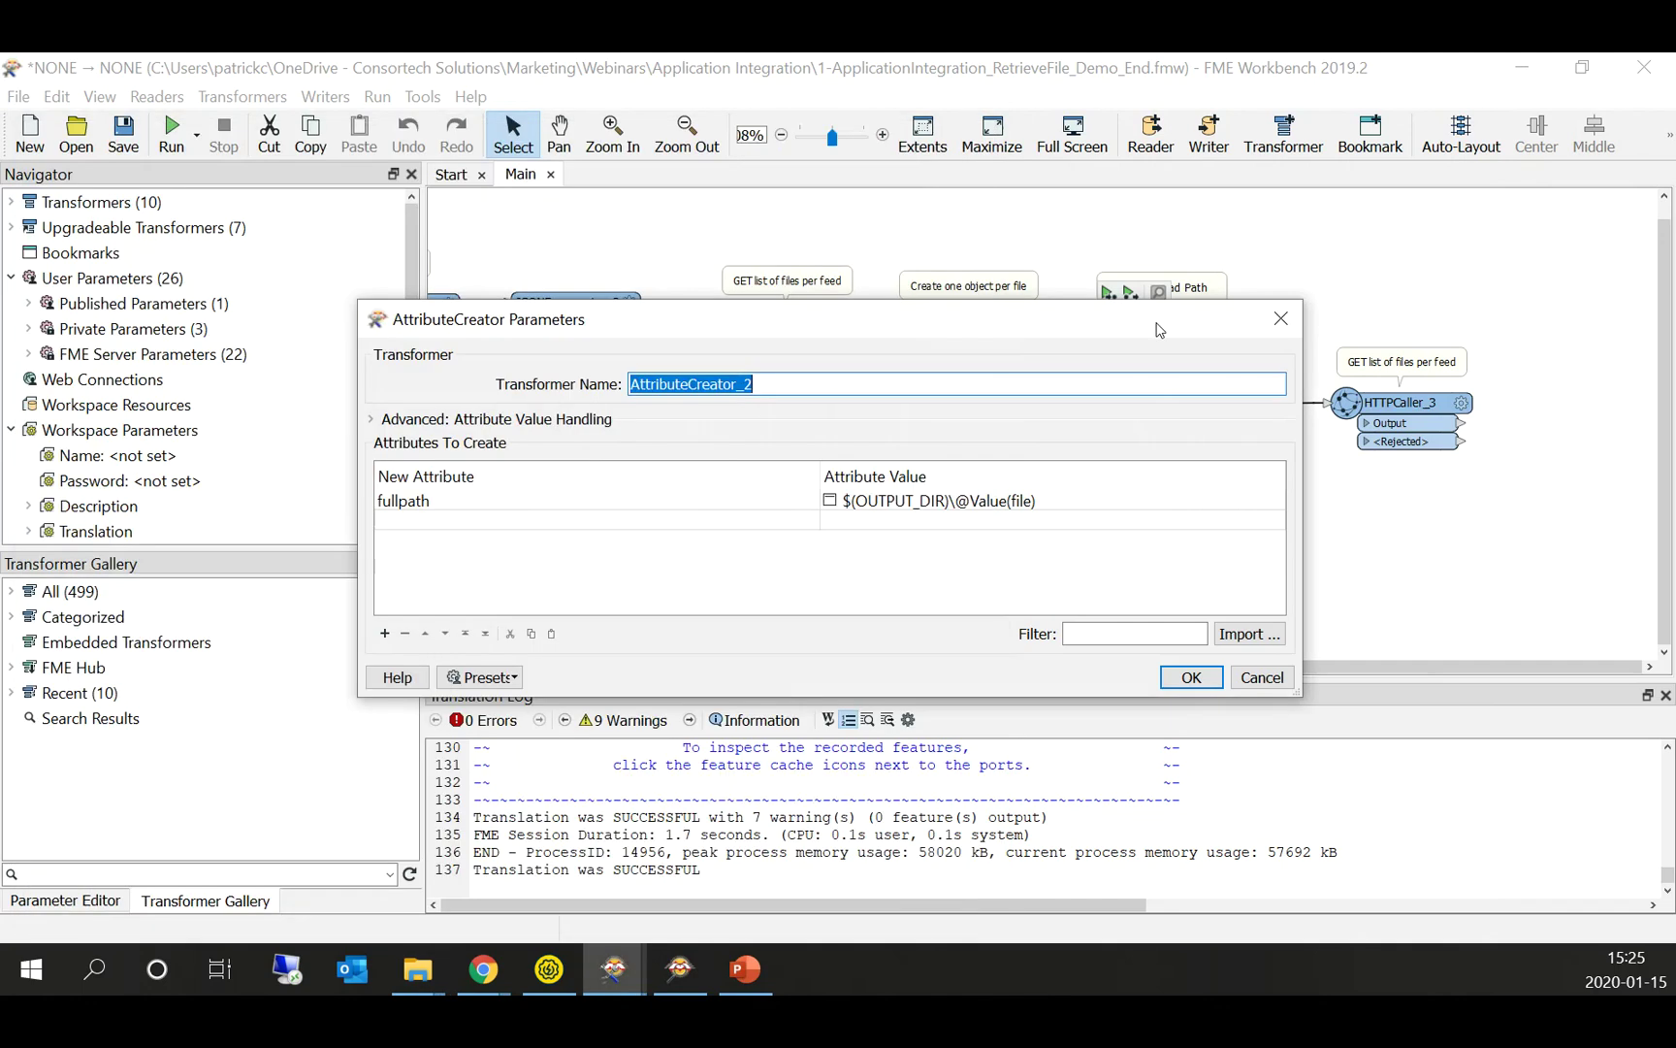
{"action": "left_click", "coordinate": [1191, 677]}
{"action": "key", "text": "space"}
{"action": "key", "text": "space"}
Step: Nudge HTTPCaller_3 slightly upward and review the Sampler's sampling rate, closing its parameters without changes
{"action": "left_click", "coordinate": [1327, 412]}
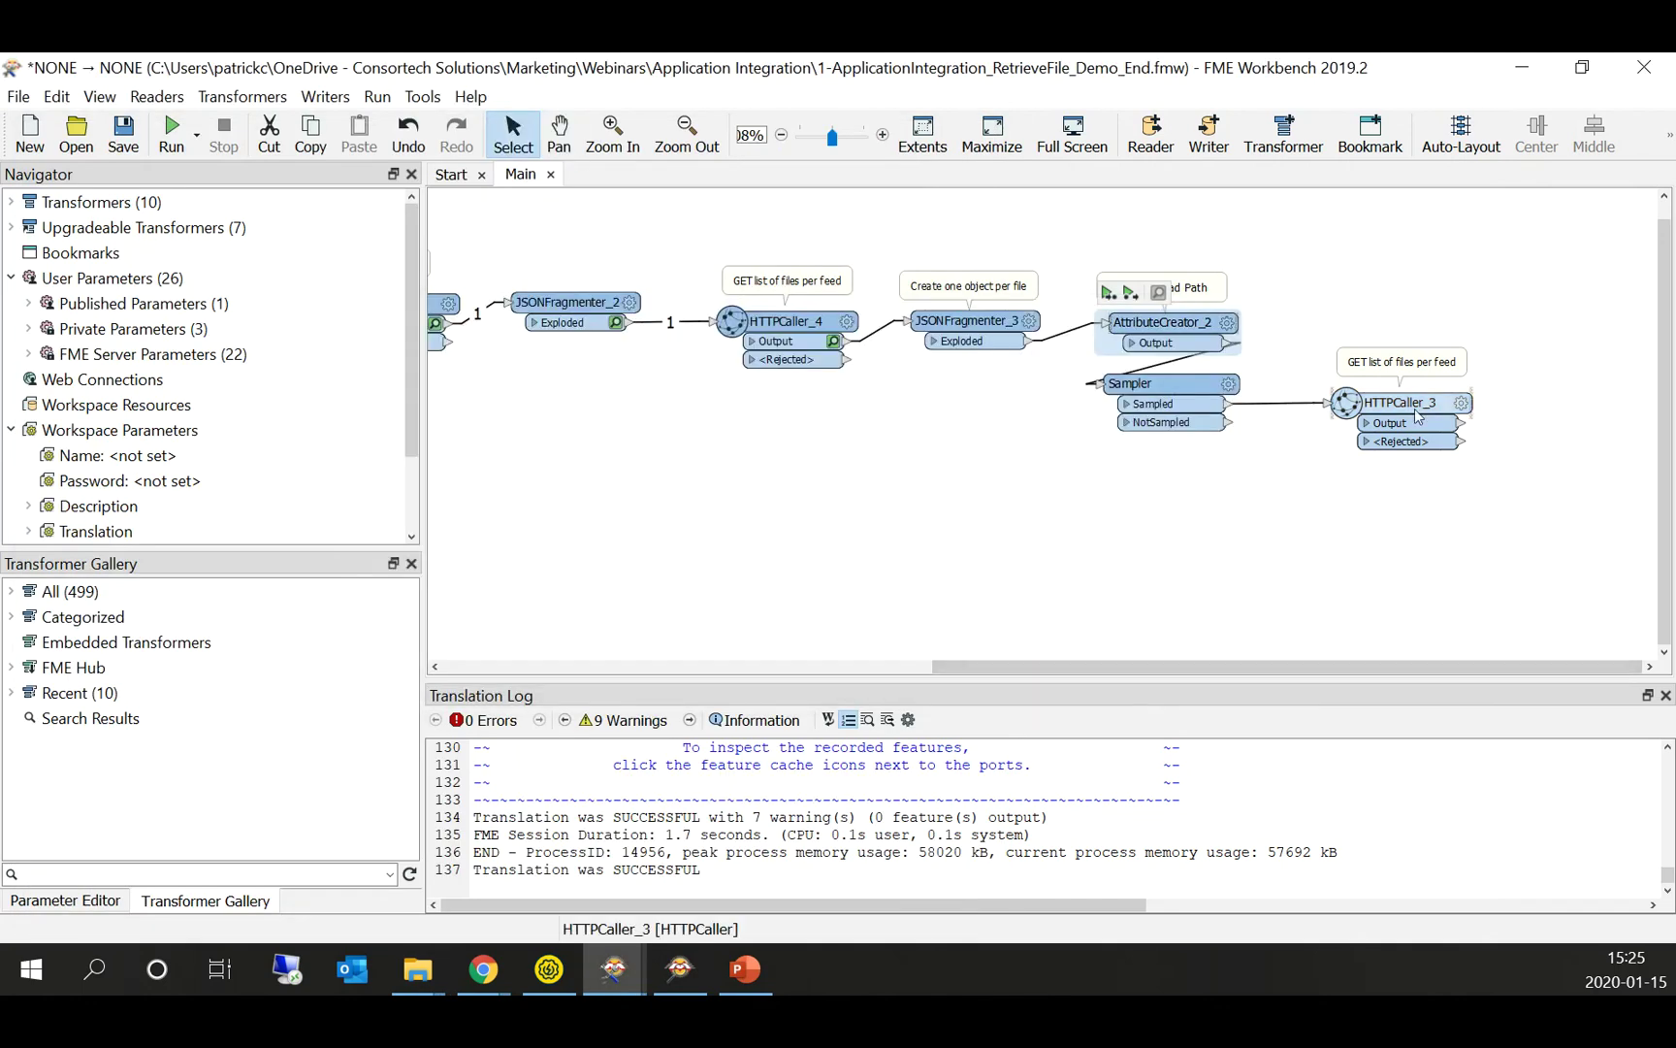
{"action": "left_click_drag", "start_coordinate": [1418, 412], "coordinate": [1416, 402]}
{"action": "double_click", "coordinate": [1174, 388]}
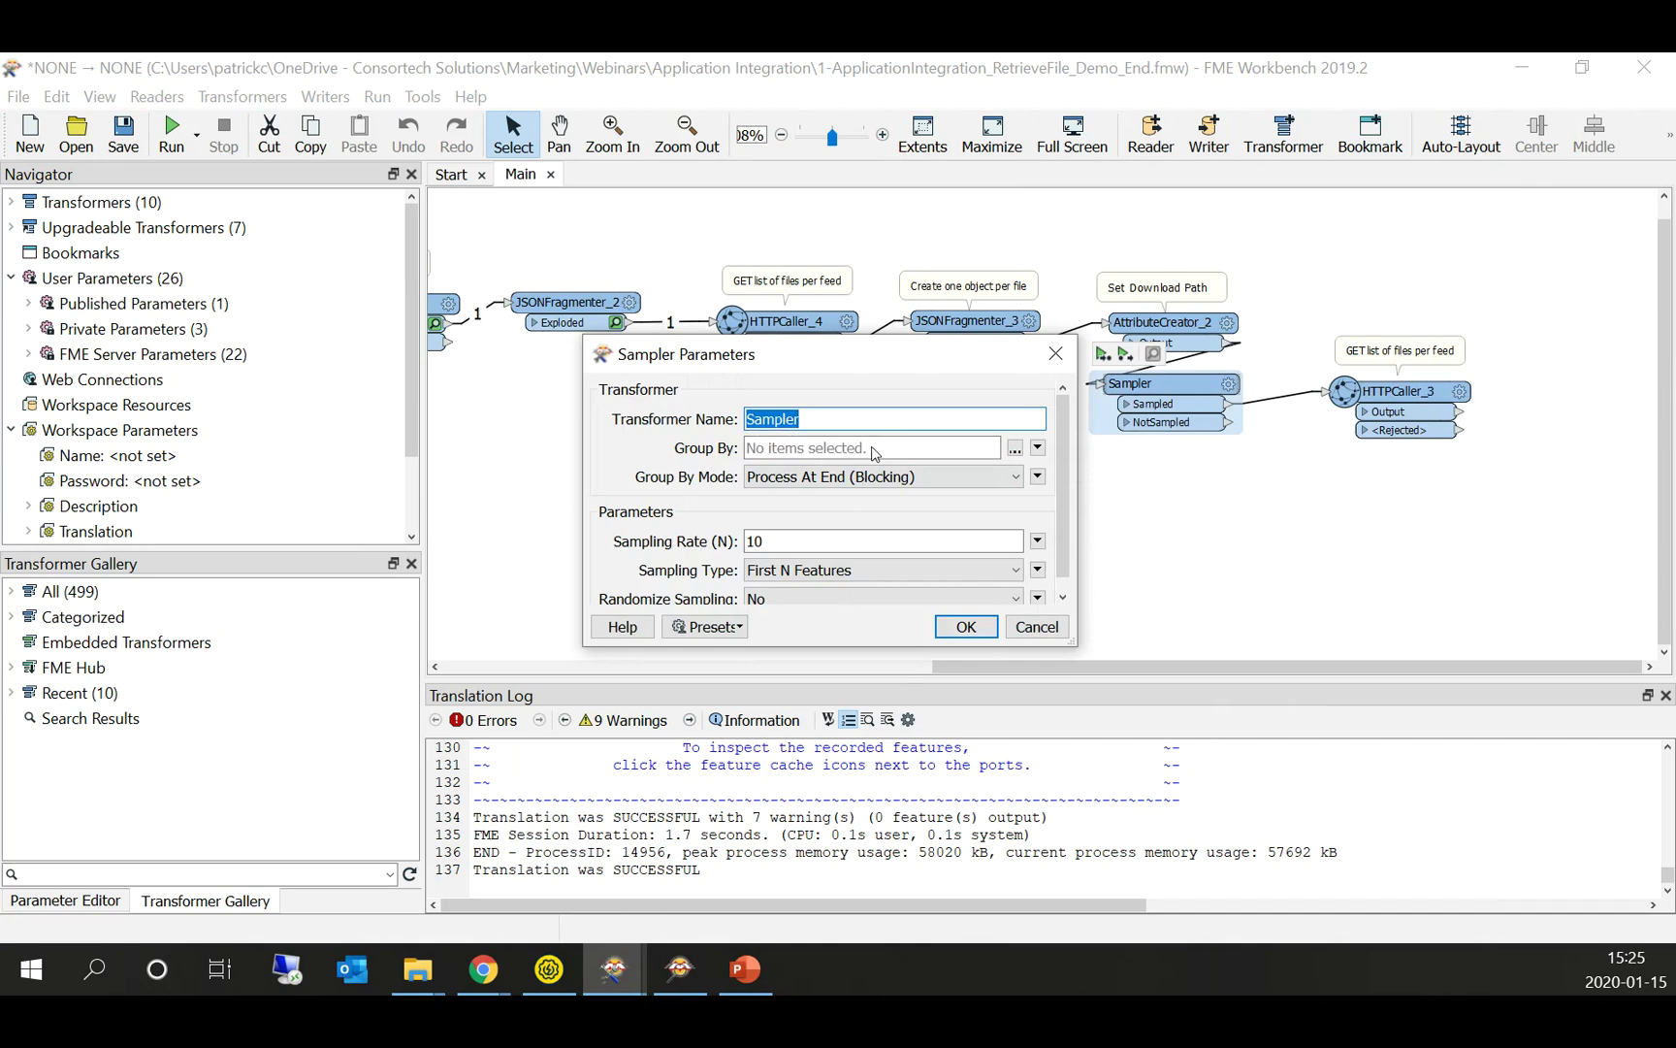
{"action": "left_click", "coordinate": [784, 543]}
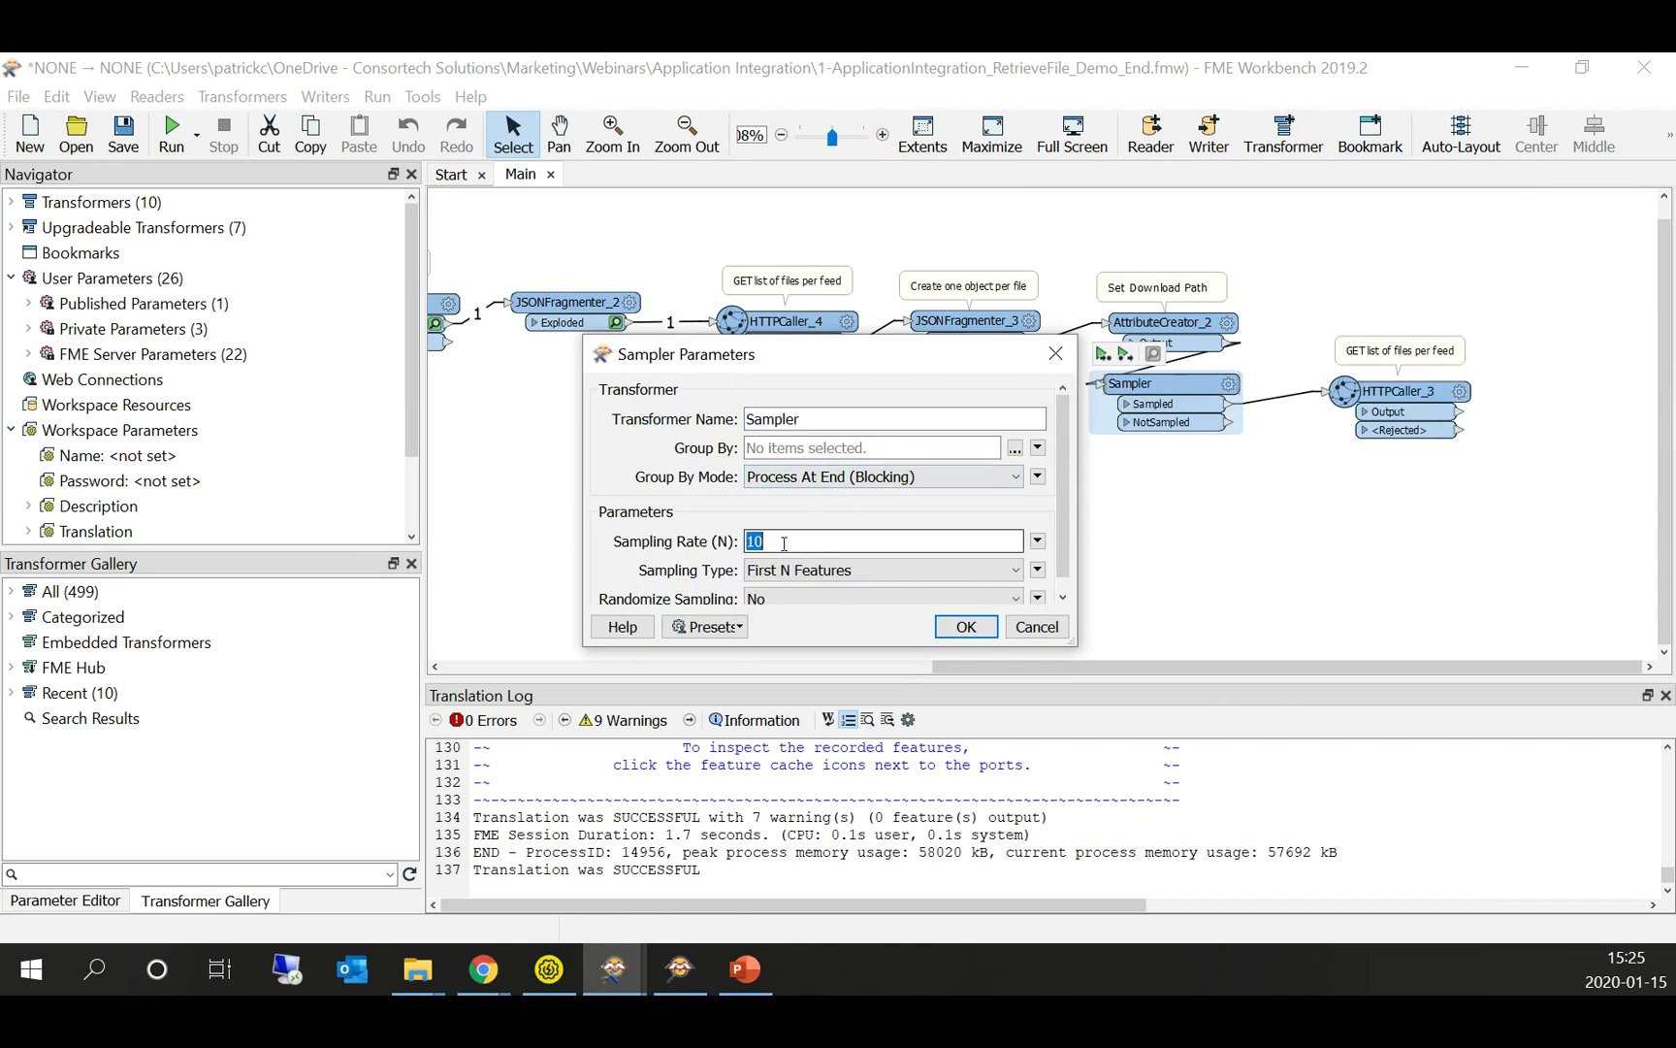
{"action": "left_click", "coordinate": [1037, 626]}
{"action": "key", "text": "space"}
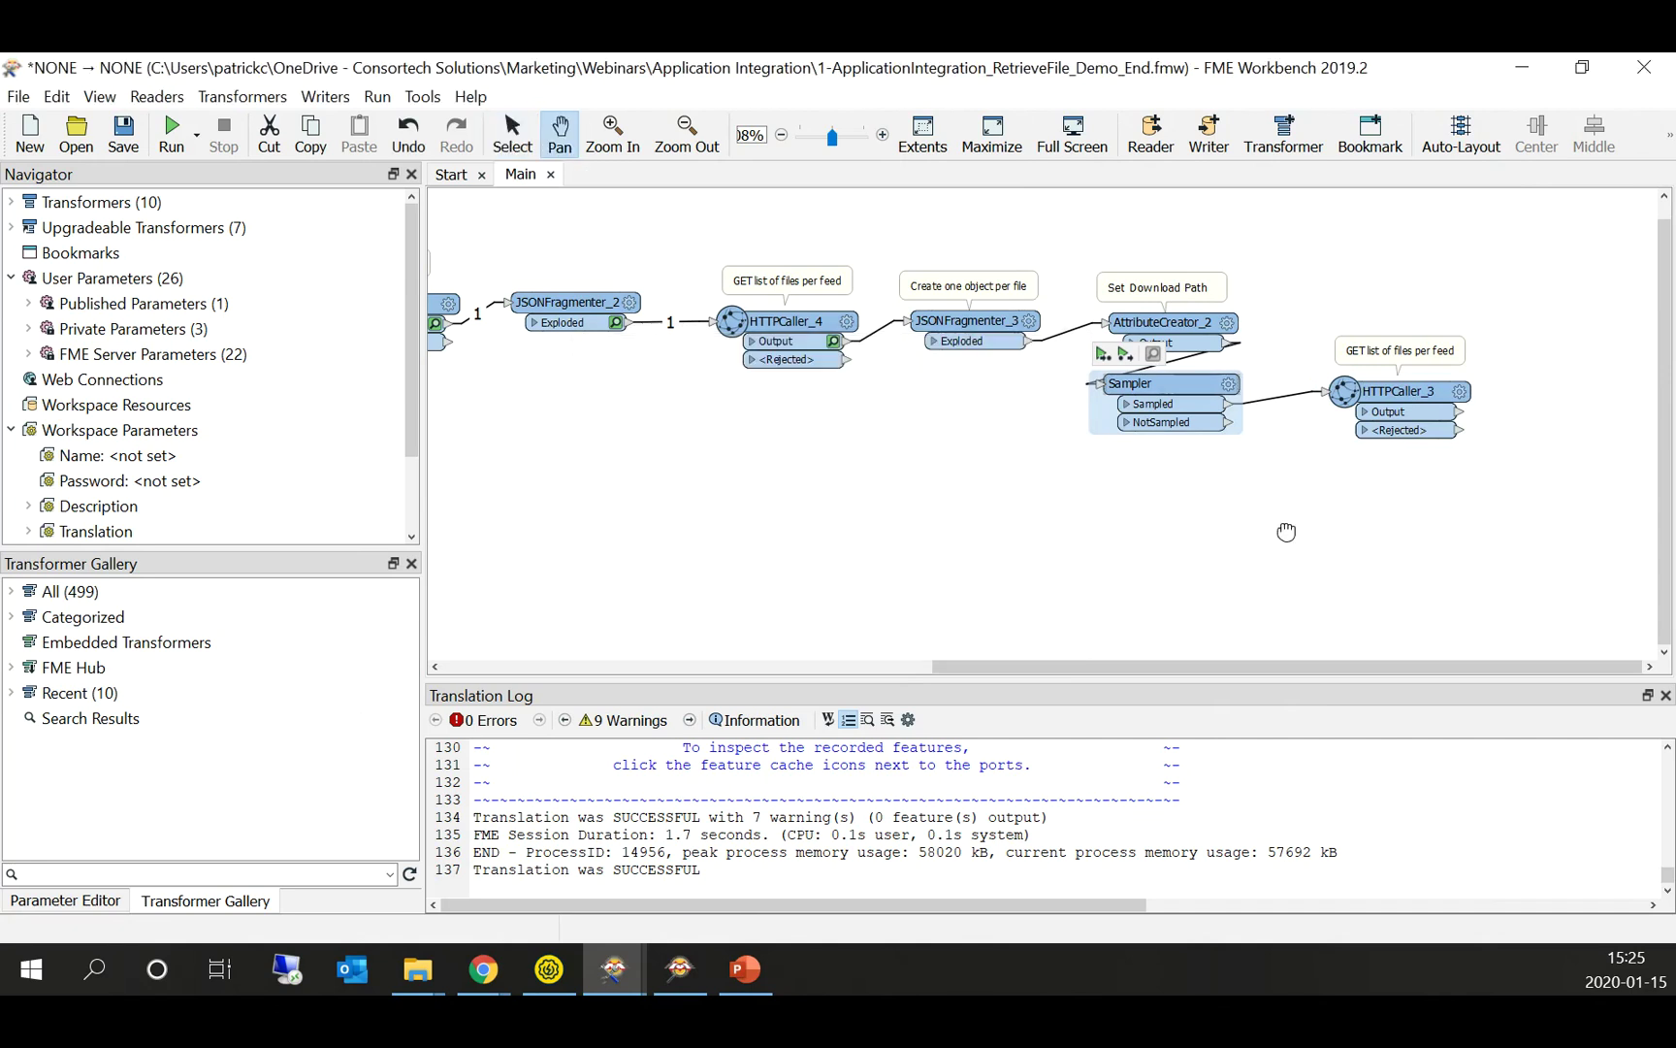
Step: Review HTTPCaller_3's full request URL against the feed and file attributes in FME Data Inspector, leaving its parameters unchanged
{"action": "double_click", "coordinate": [1399, 391]}
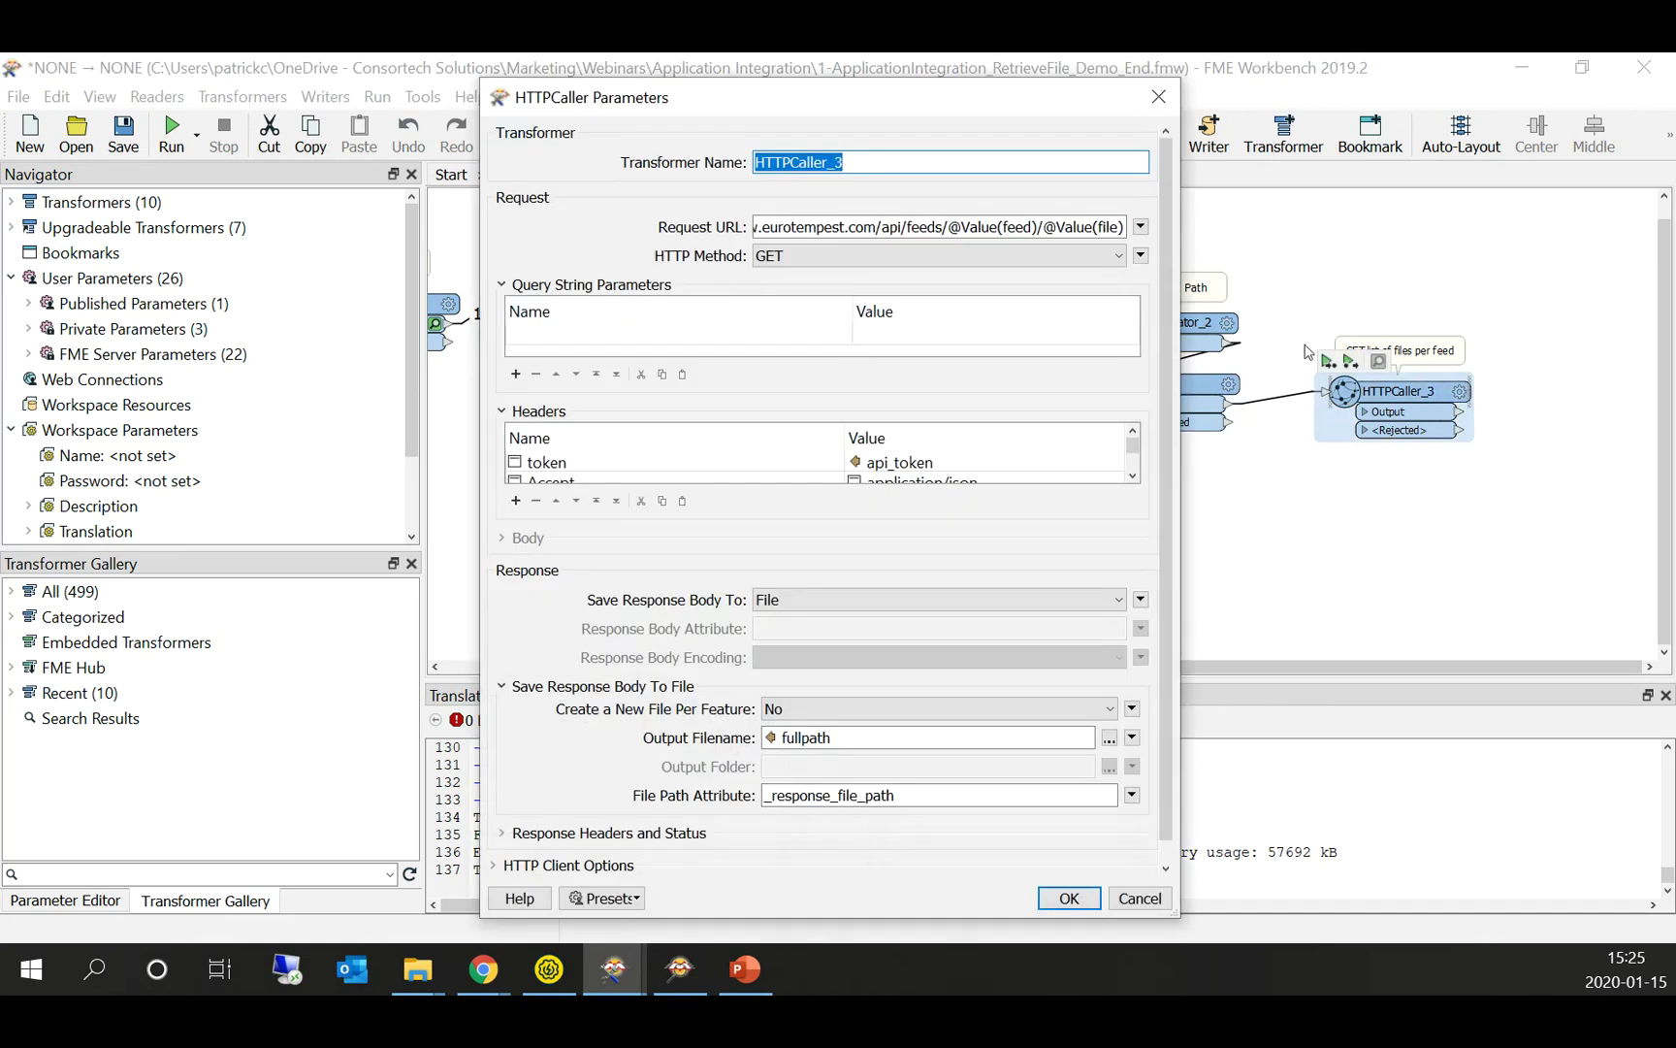
{"action": "left_click_drag", "start_coordinate": [1186, 261], "coordinate": [1441, 261]}
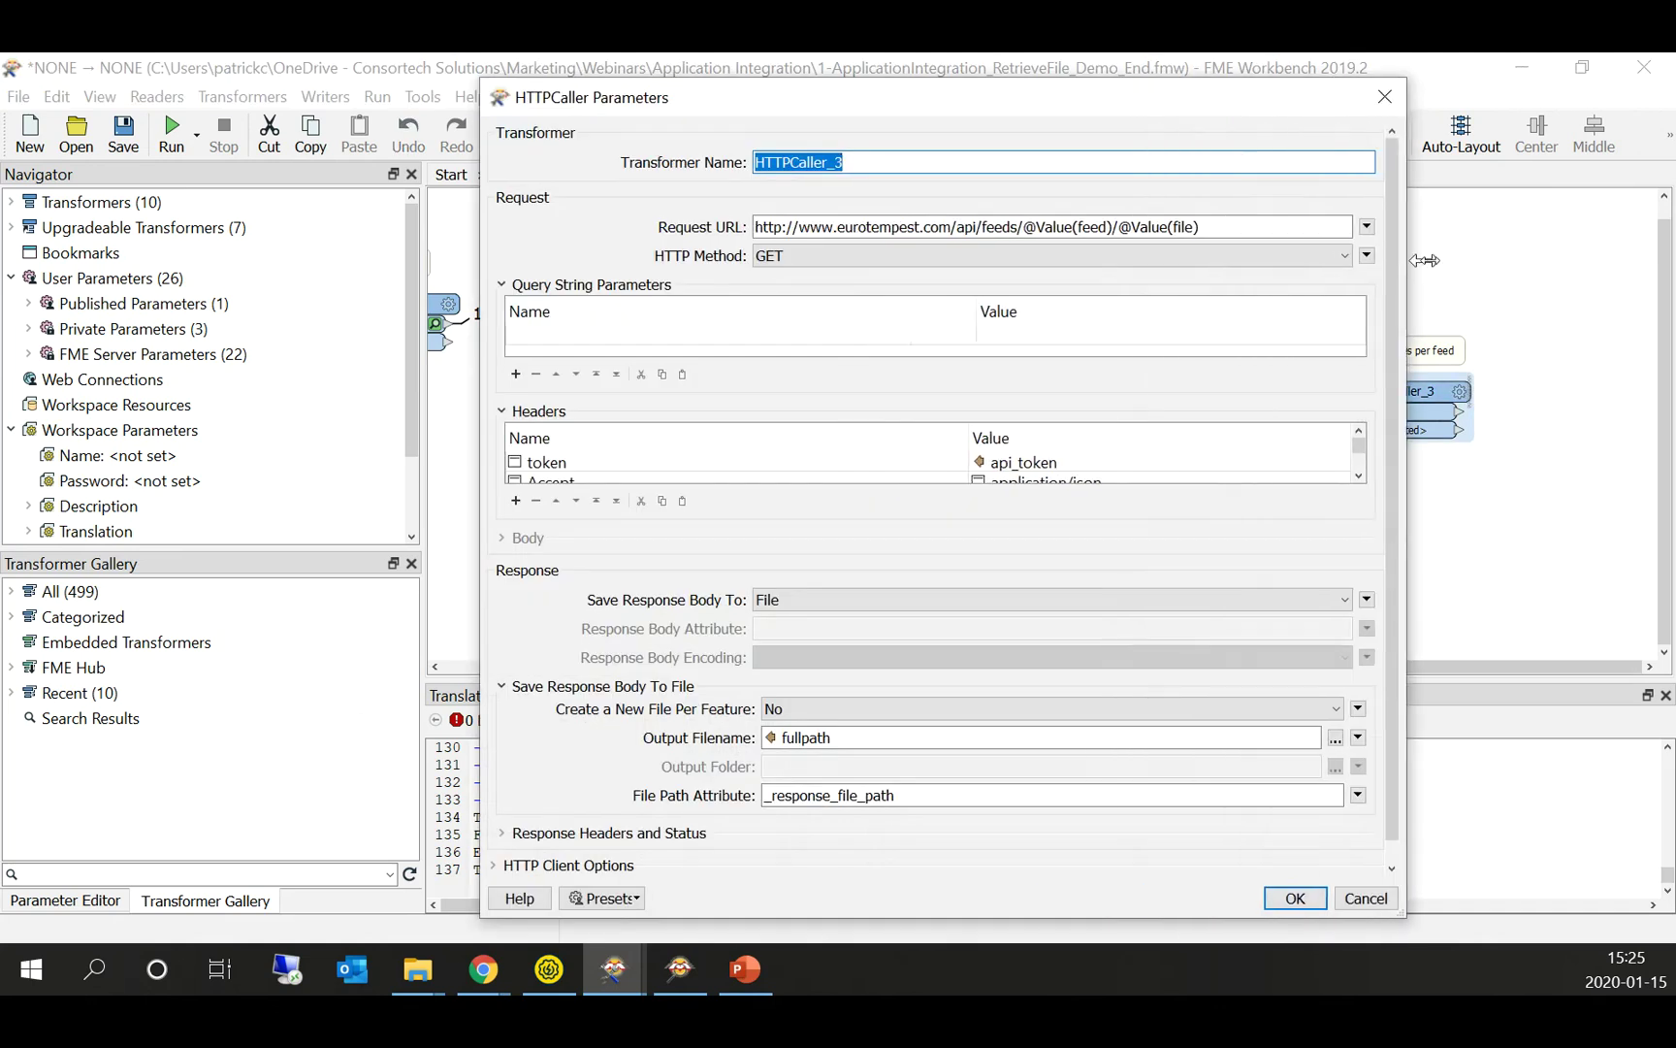
{"action": "triple_click", "coordinate": [1074, 227]}
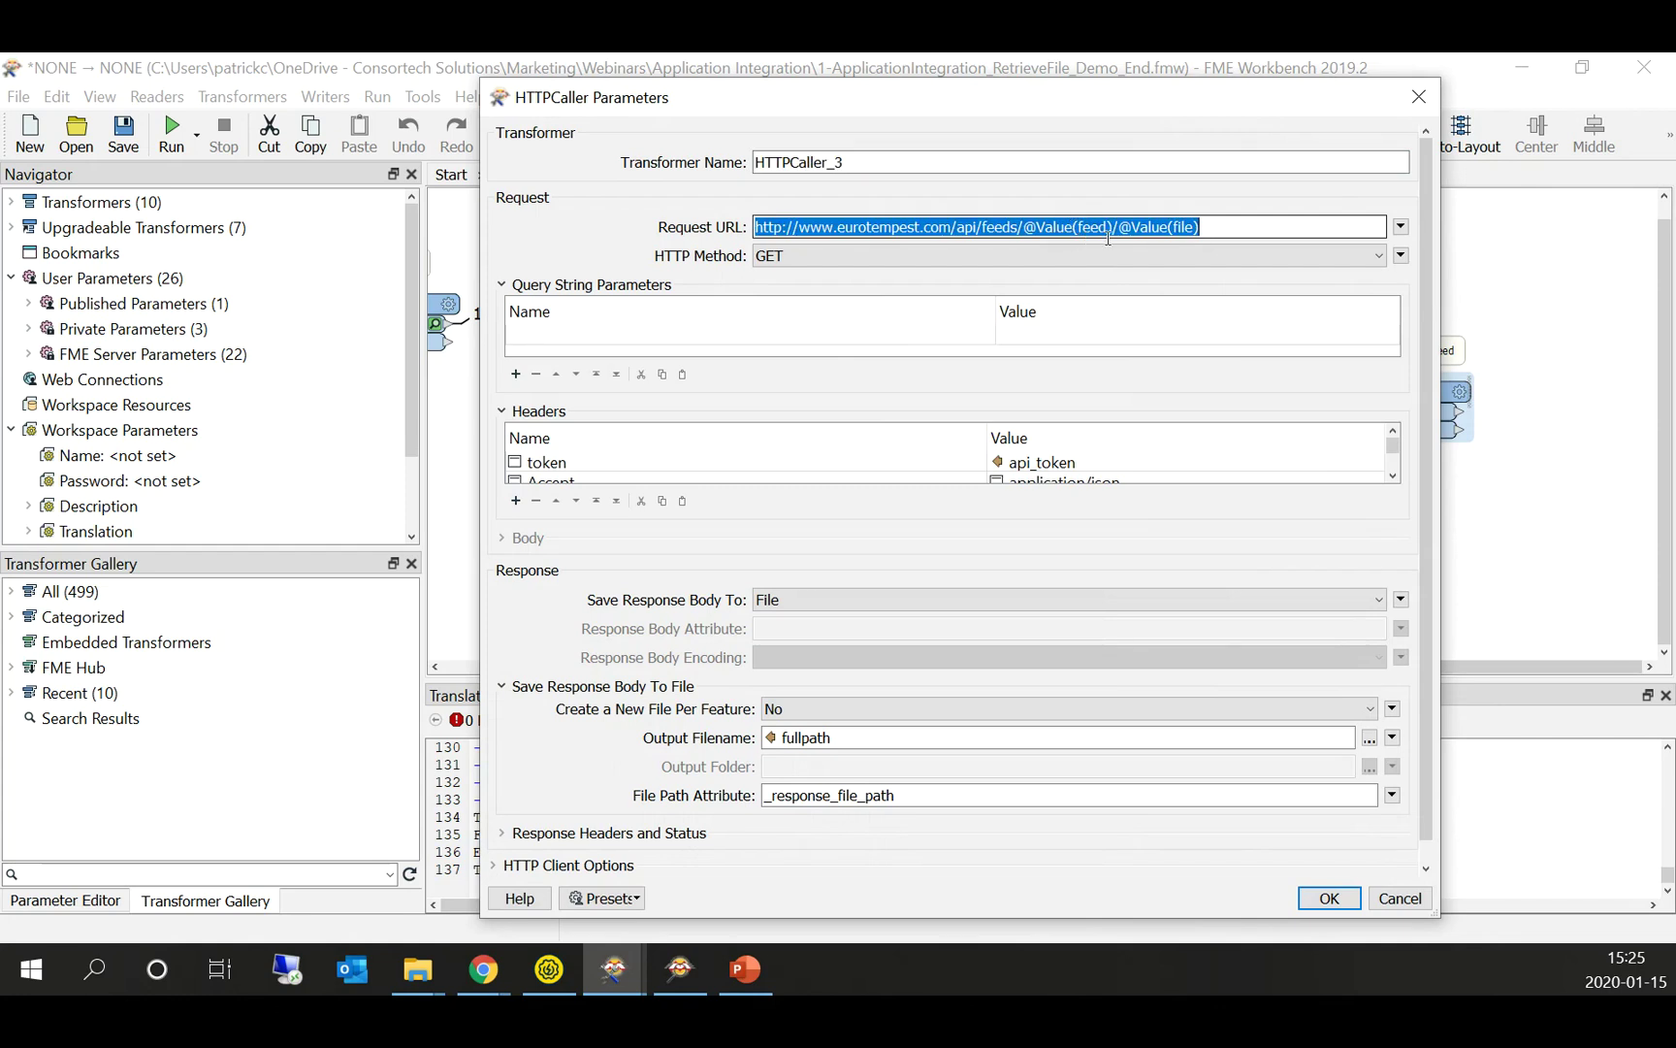
{"action": "left_click", "coordinate": [1246, 231]}
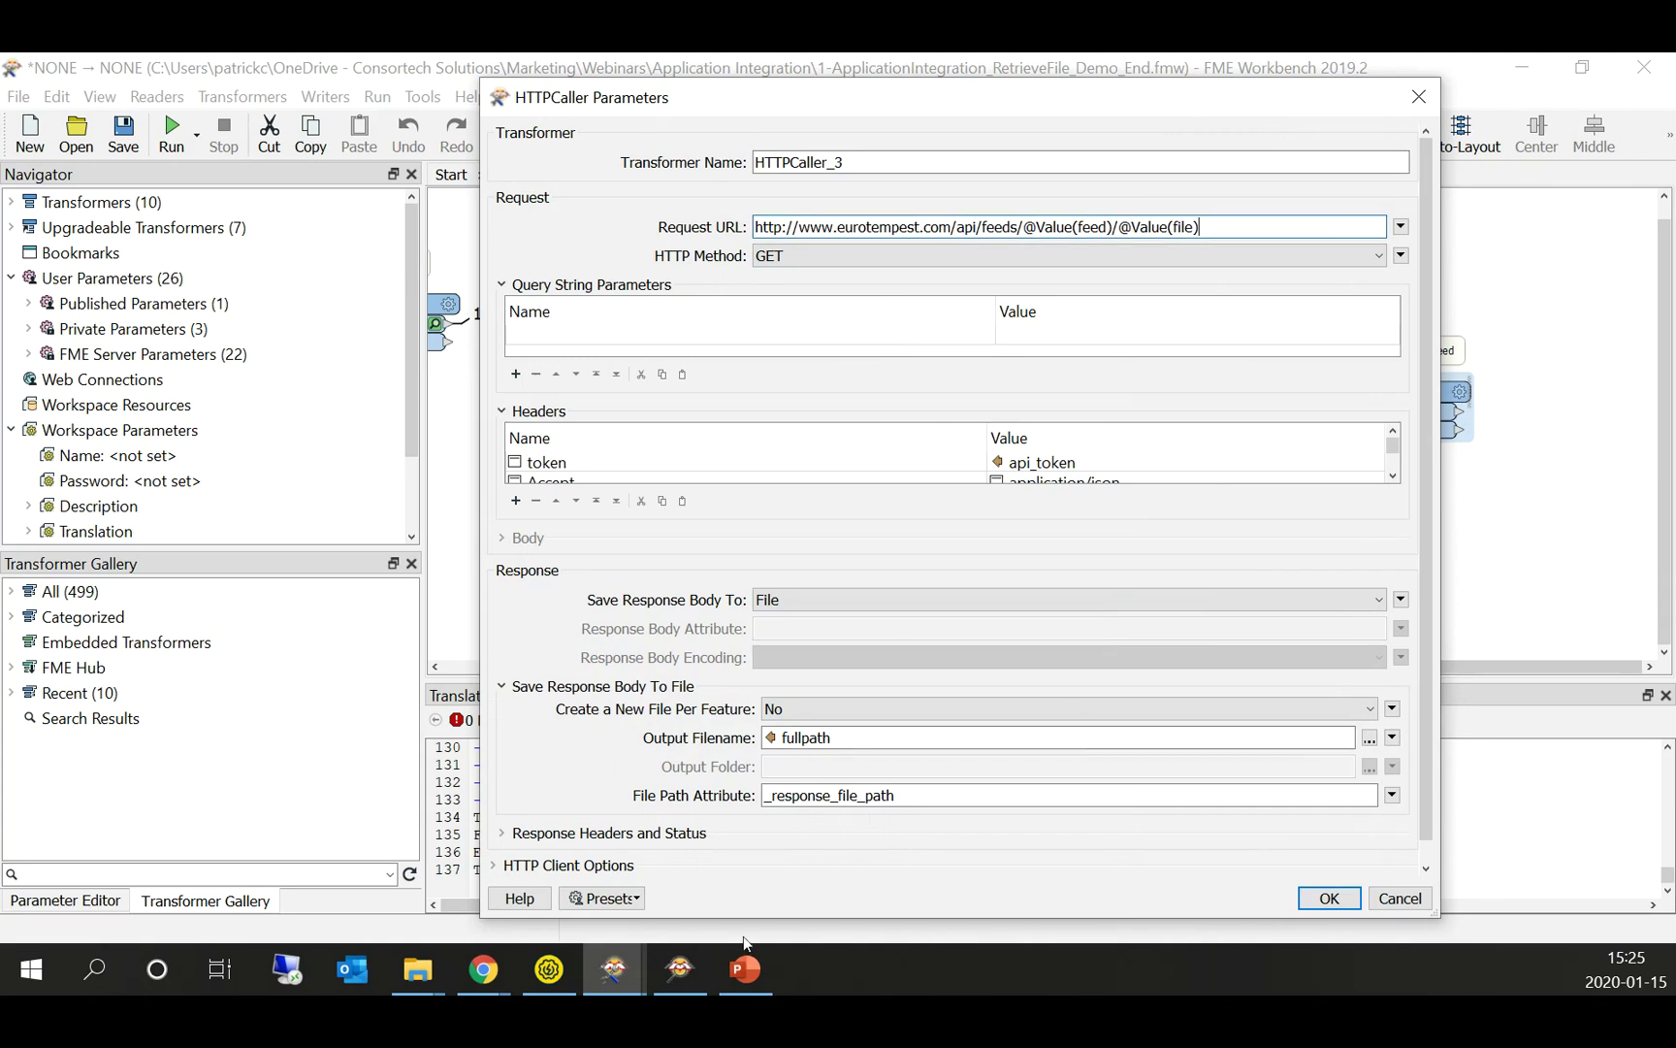
{"action": "left_click", "coordinate": [680, 969]}
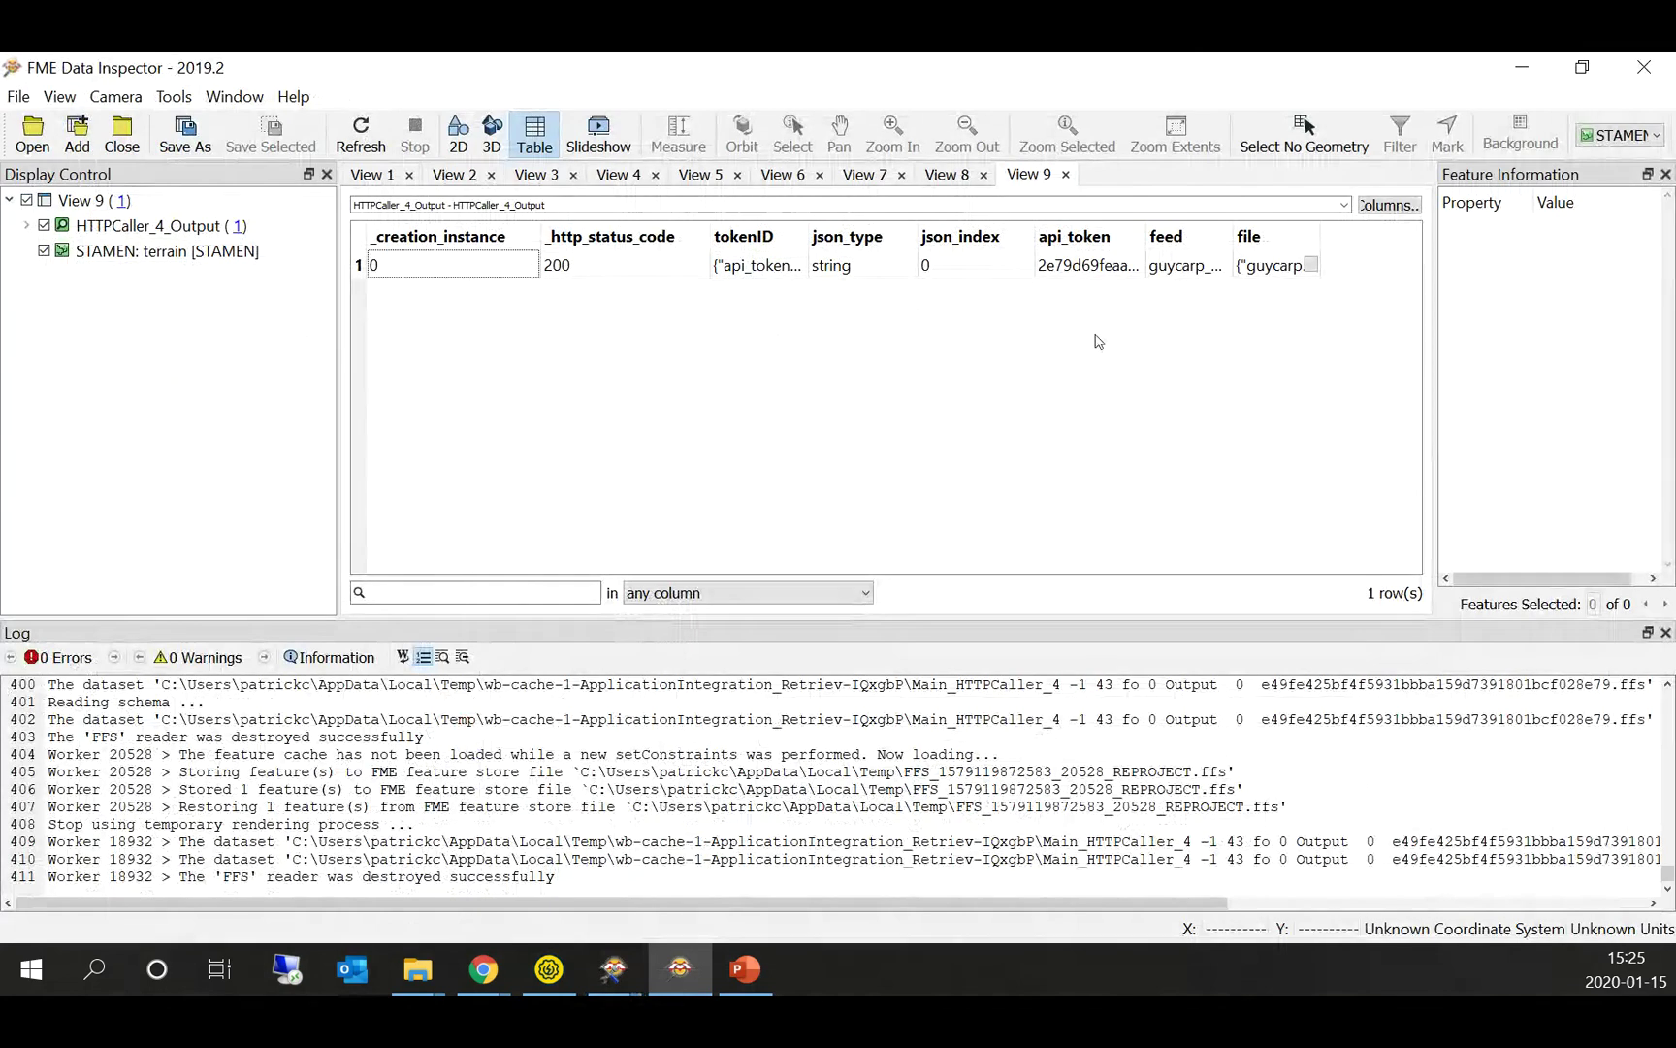
{"action": "left_click", "coordinate": [1523, 62]}
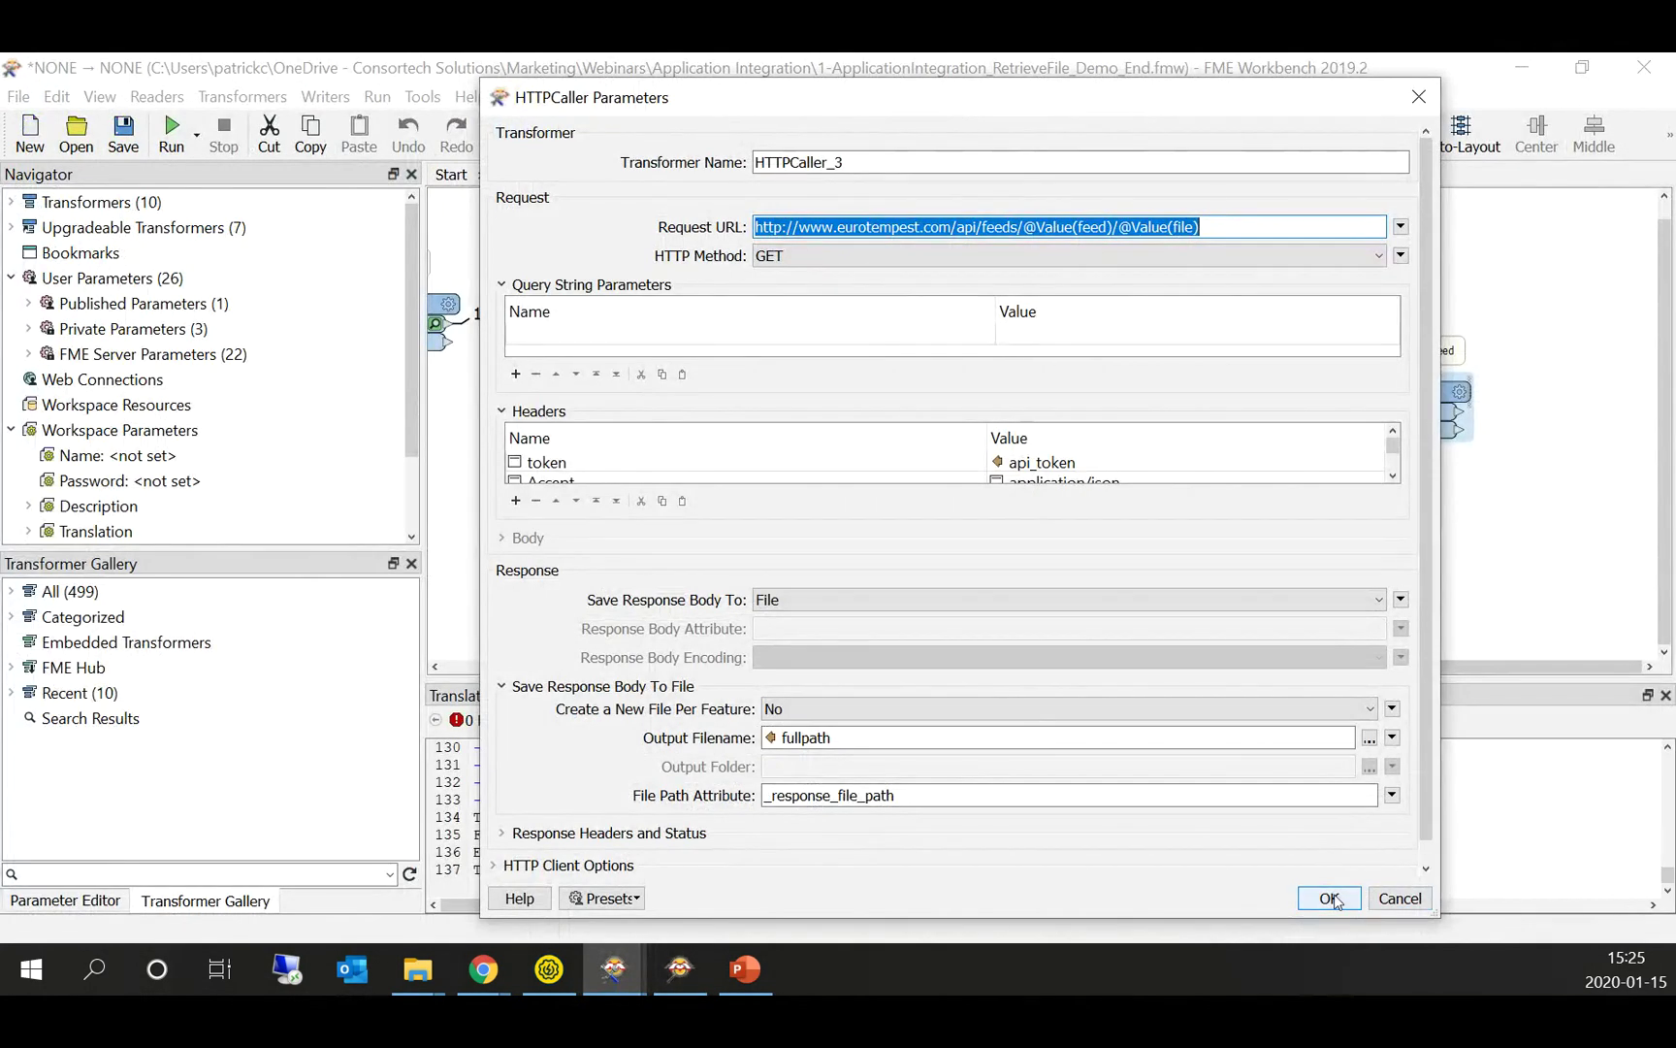
{"action": "left_click", "coordinate": [1399, 898]}
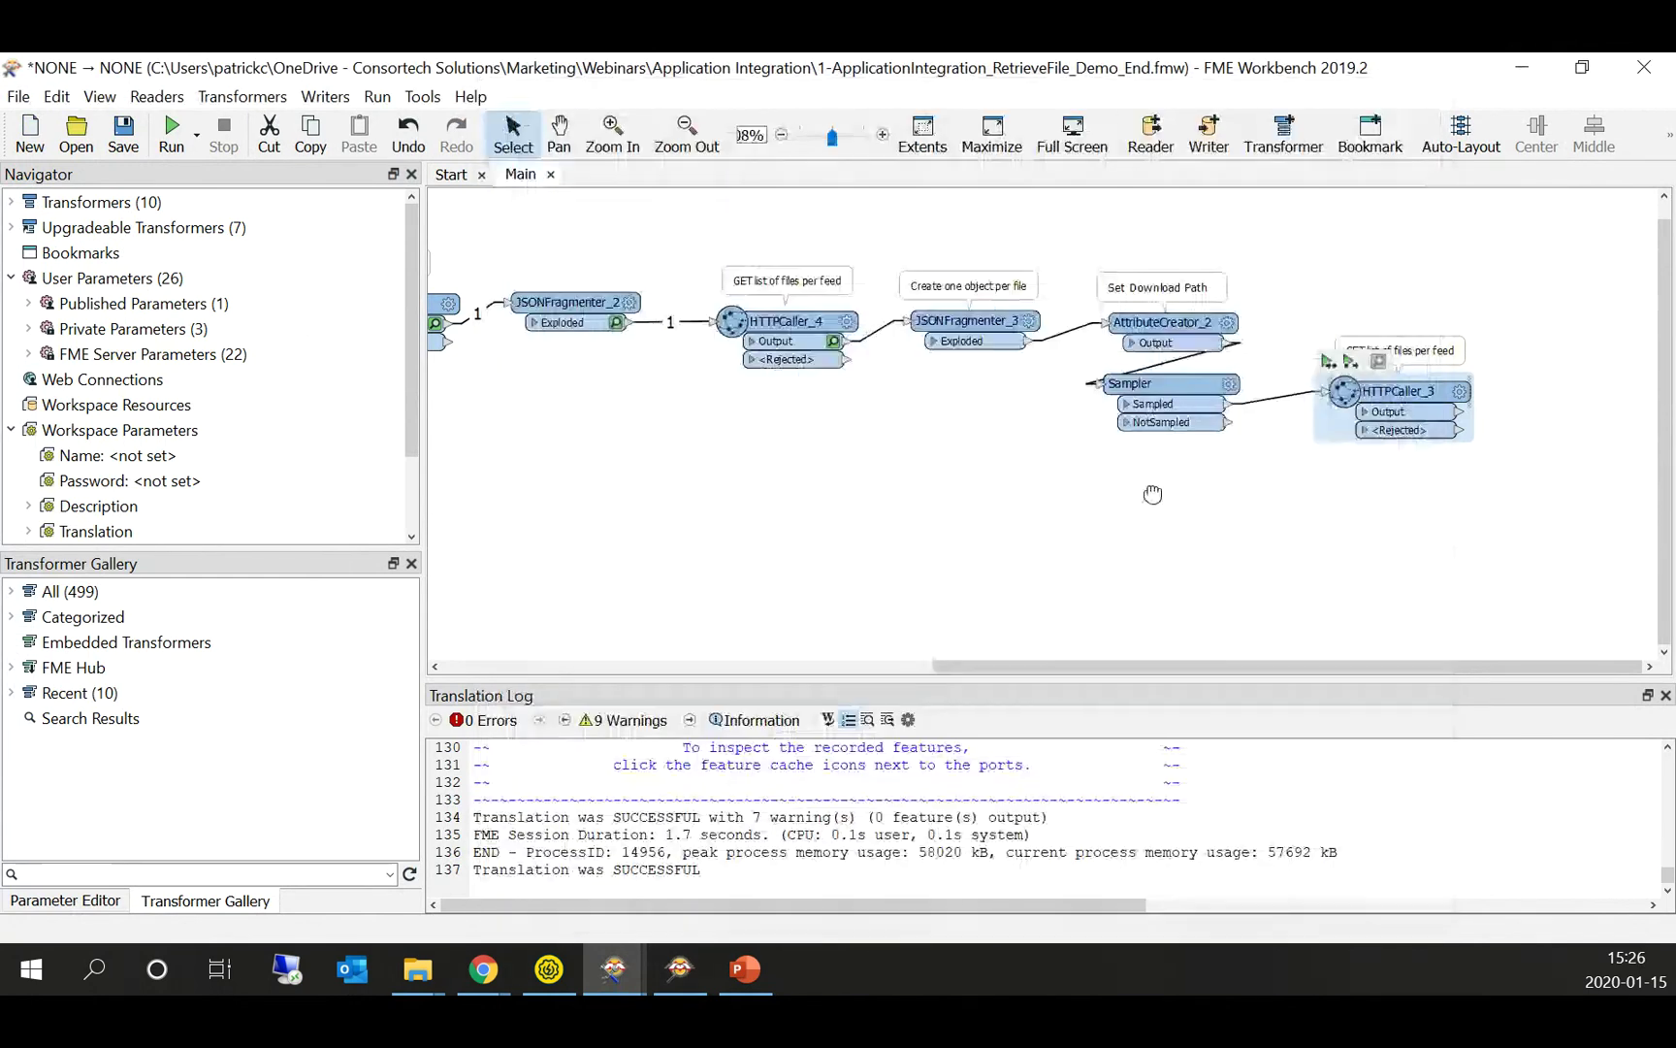
Step: Run the workspace up to AttributeCreator_2, inspect the complete fullpath values of its output and return to FME Workbench
{"action": "left_click", "coordinate": [1178, 335]}
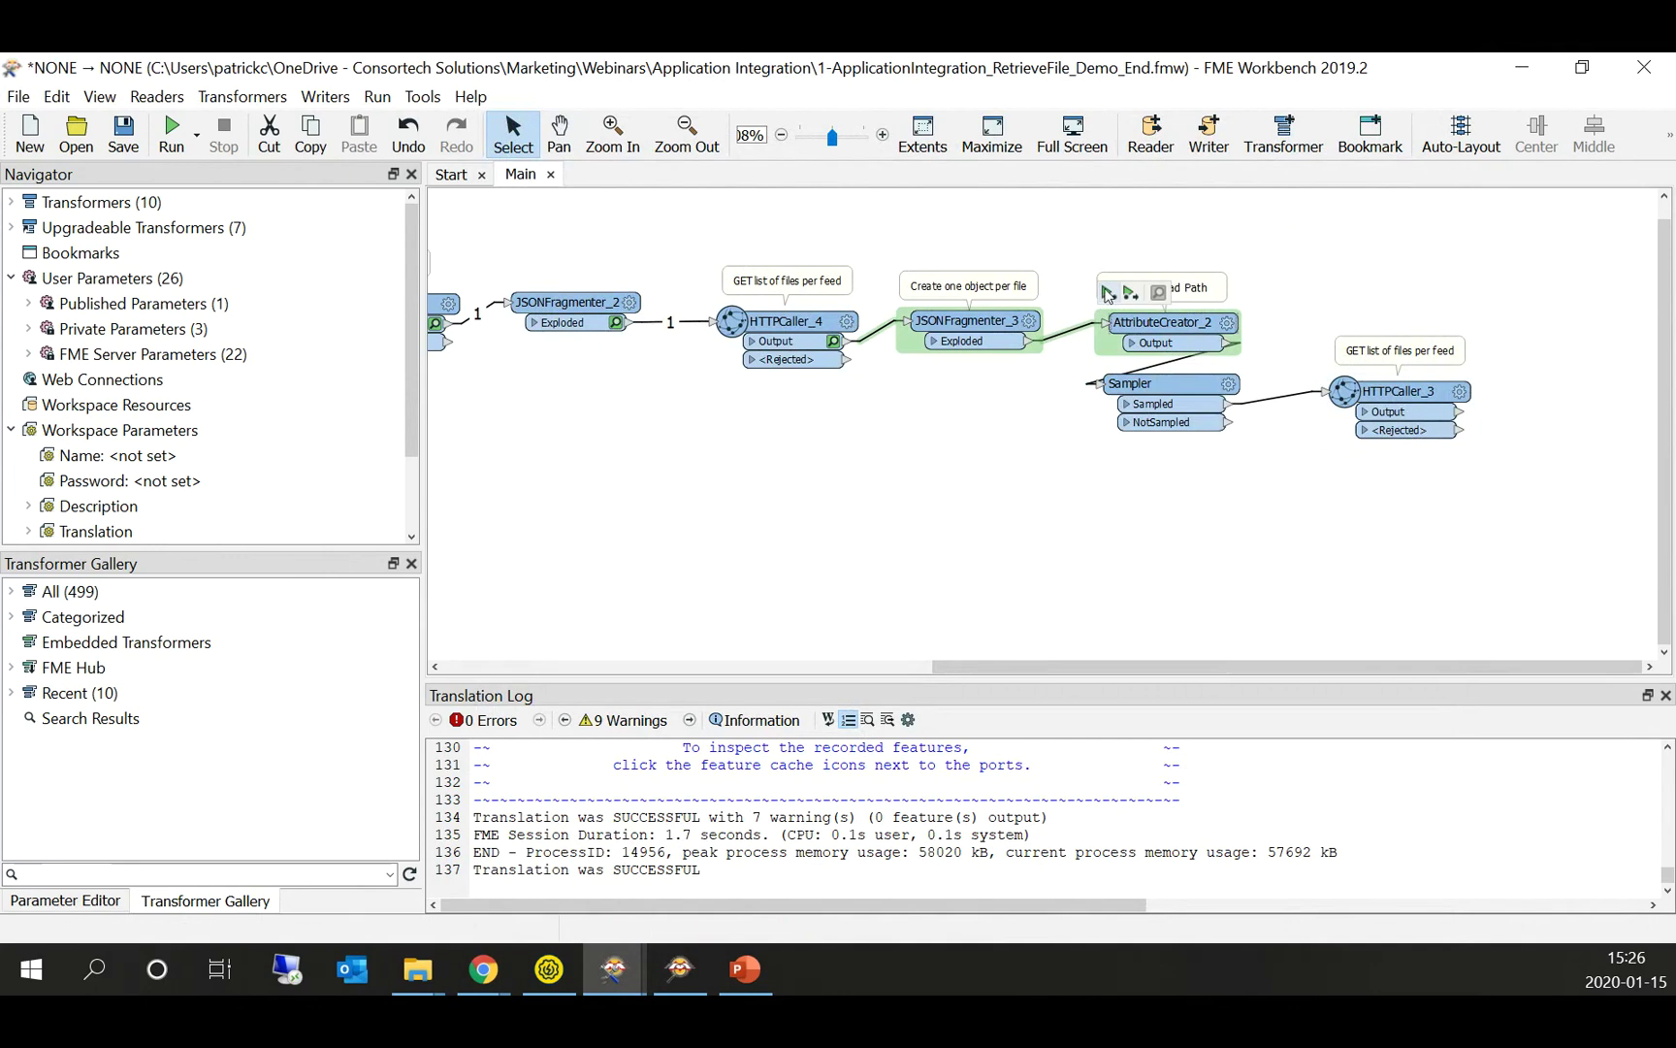
{"action": "left_click", "coordinate": [1109, 294]}
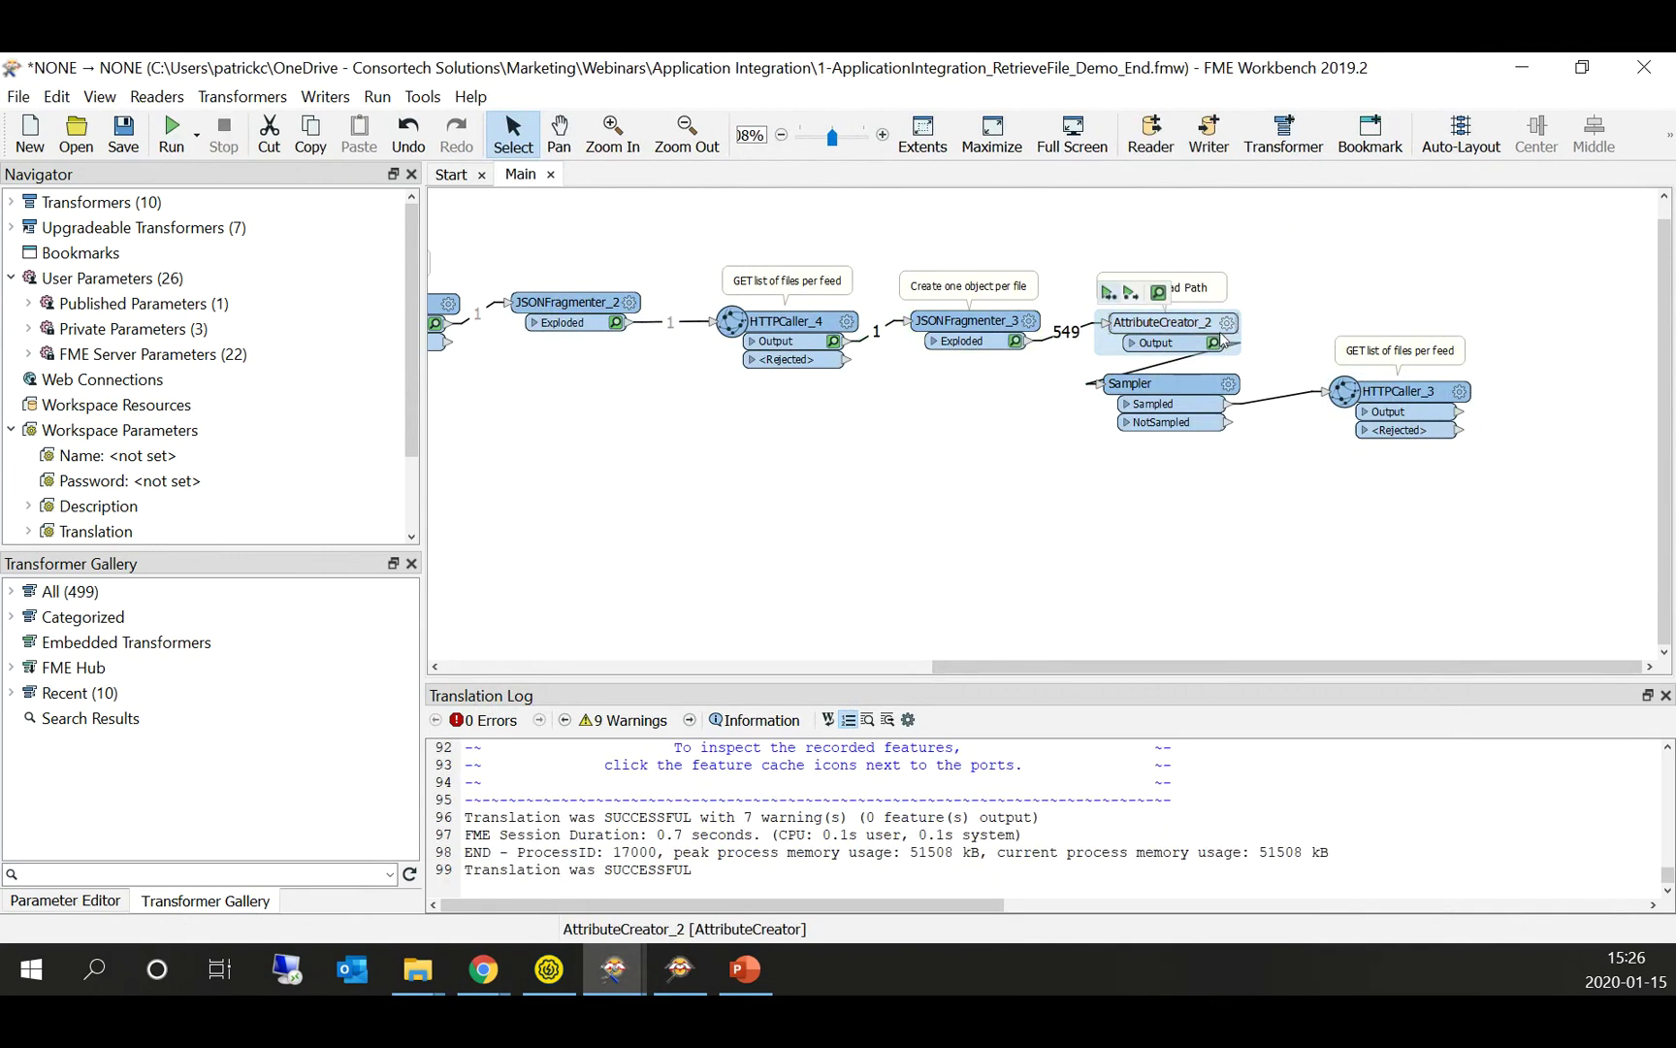
{"action": "left_click", "coordinate": [1214, 342]}
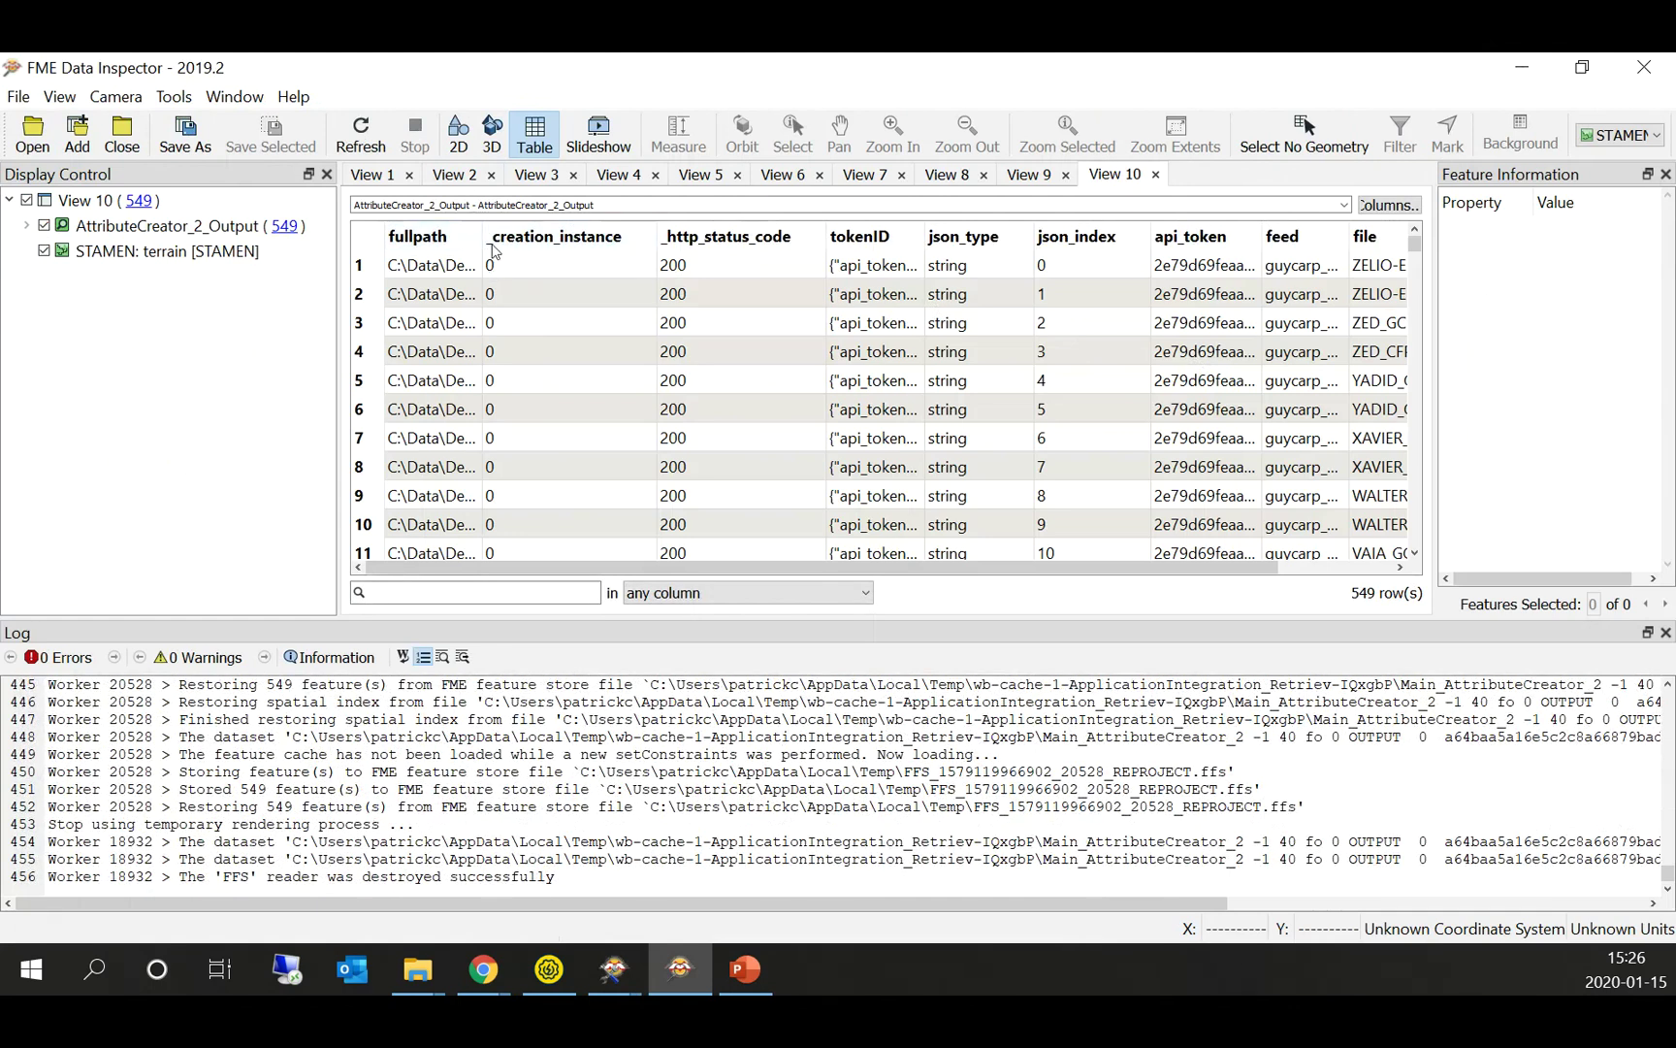
{"action": "left_click_drag", "start_coordinate": [485, 236], "coordinate": [501, 236]}
{"action": "left_click_drag", "start_coordinate": [1083, 280], "coordinate": [985, 291]}
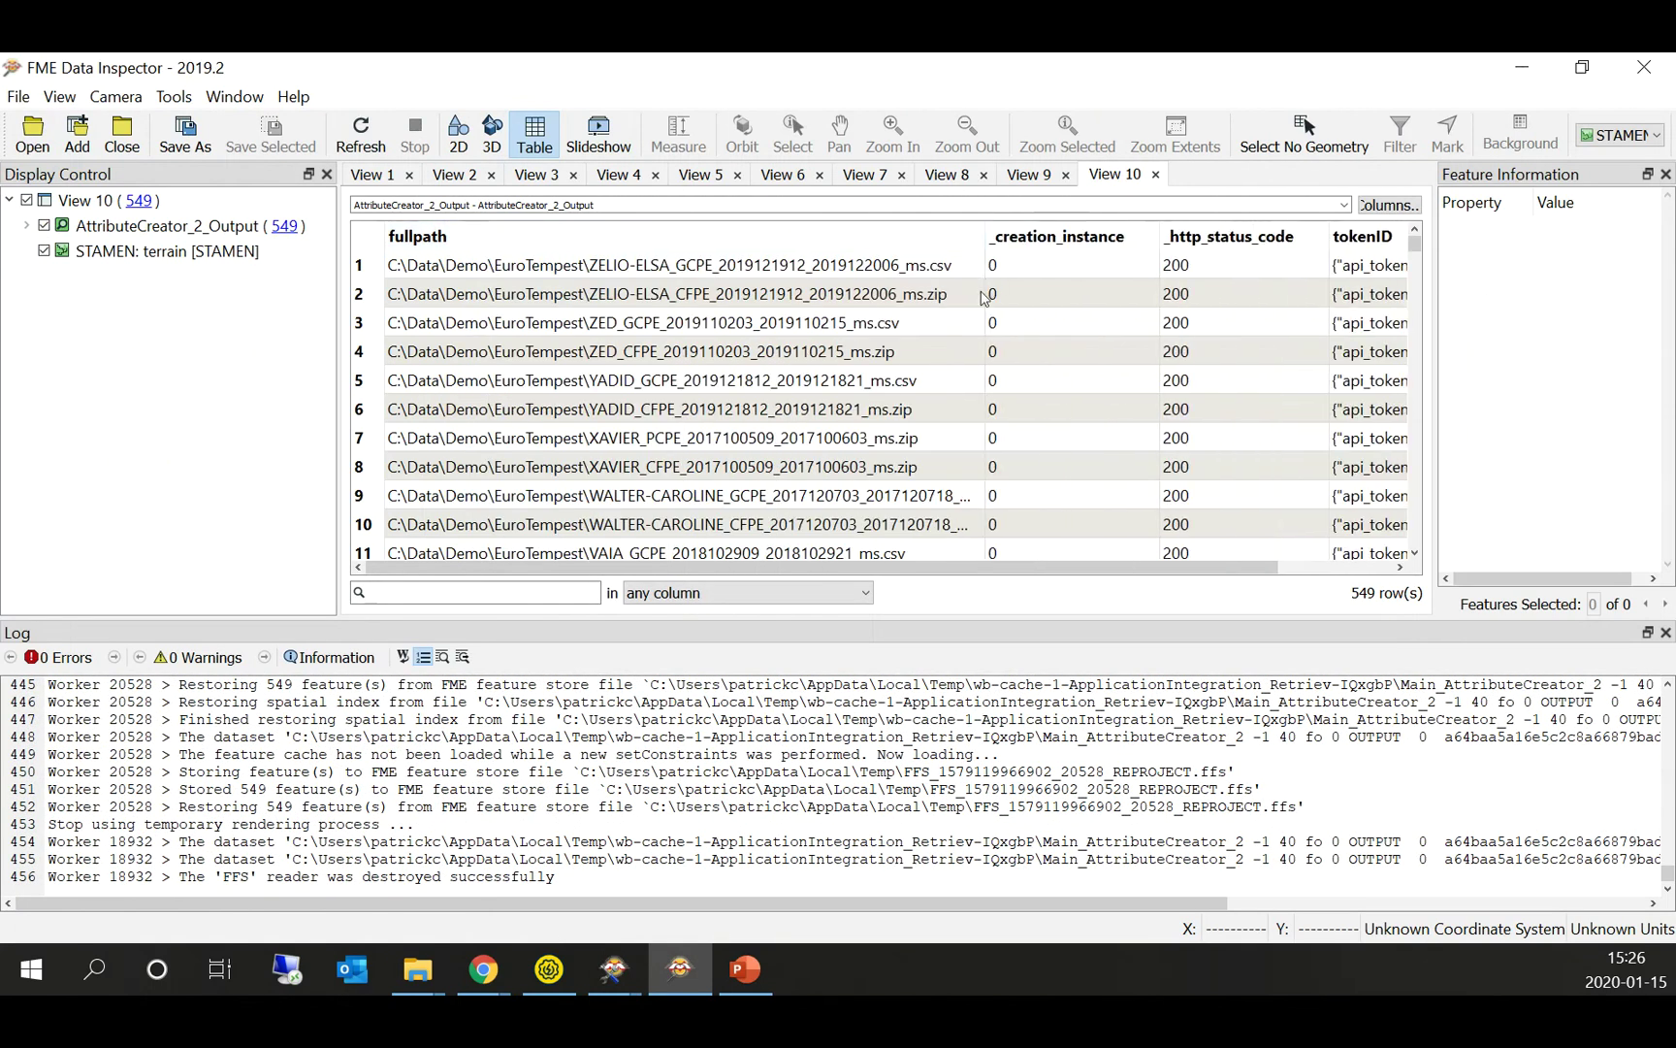
{"action": "left_click", "coordinate": [1522, 68]}
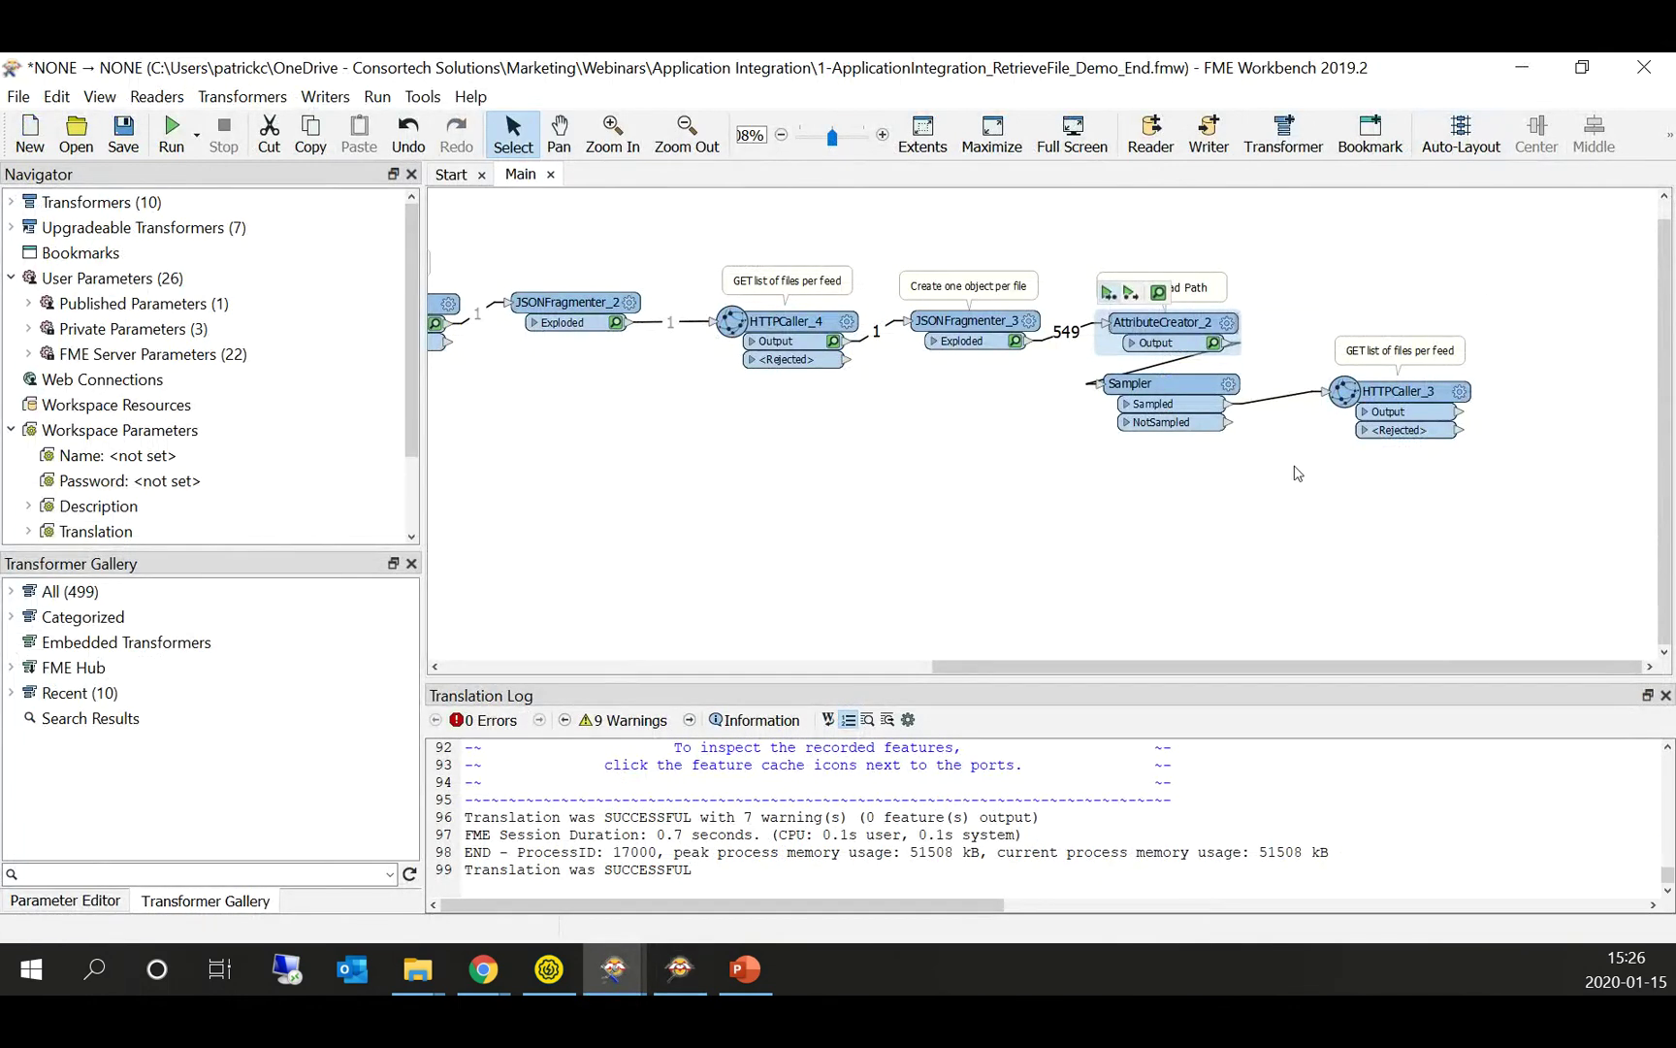
Step: Compare HTTPCaller_3's output filename setting with the fullpath values in FME Data Inspector, then close its parameters without changes
{"action": "left_click", "coordinate": [1461, 392]}
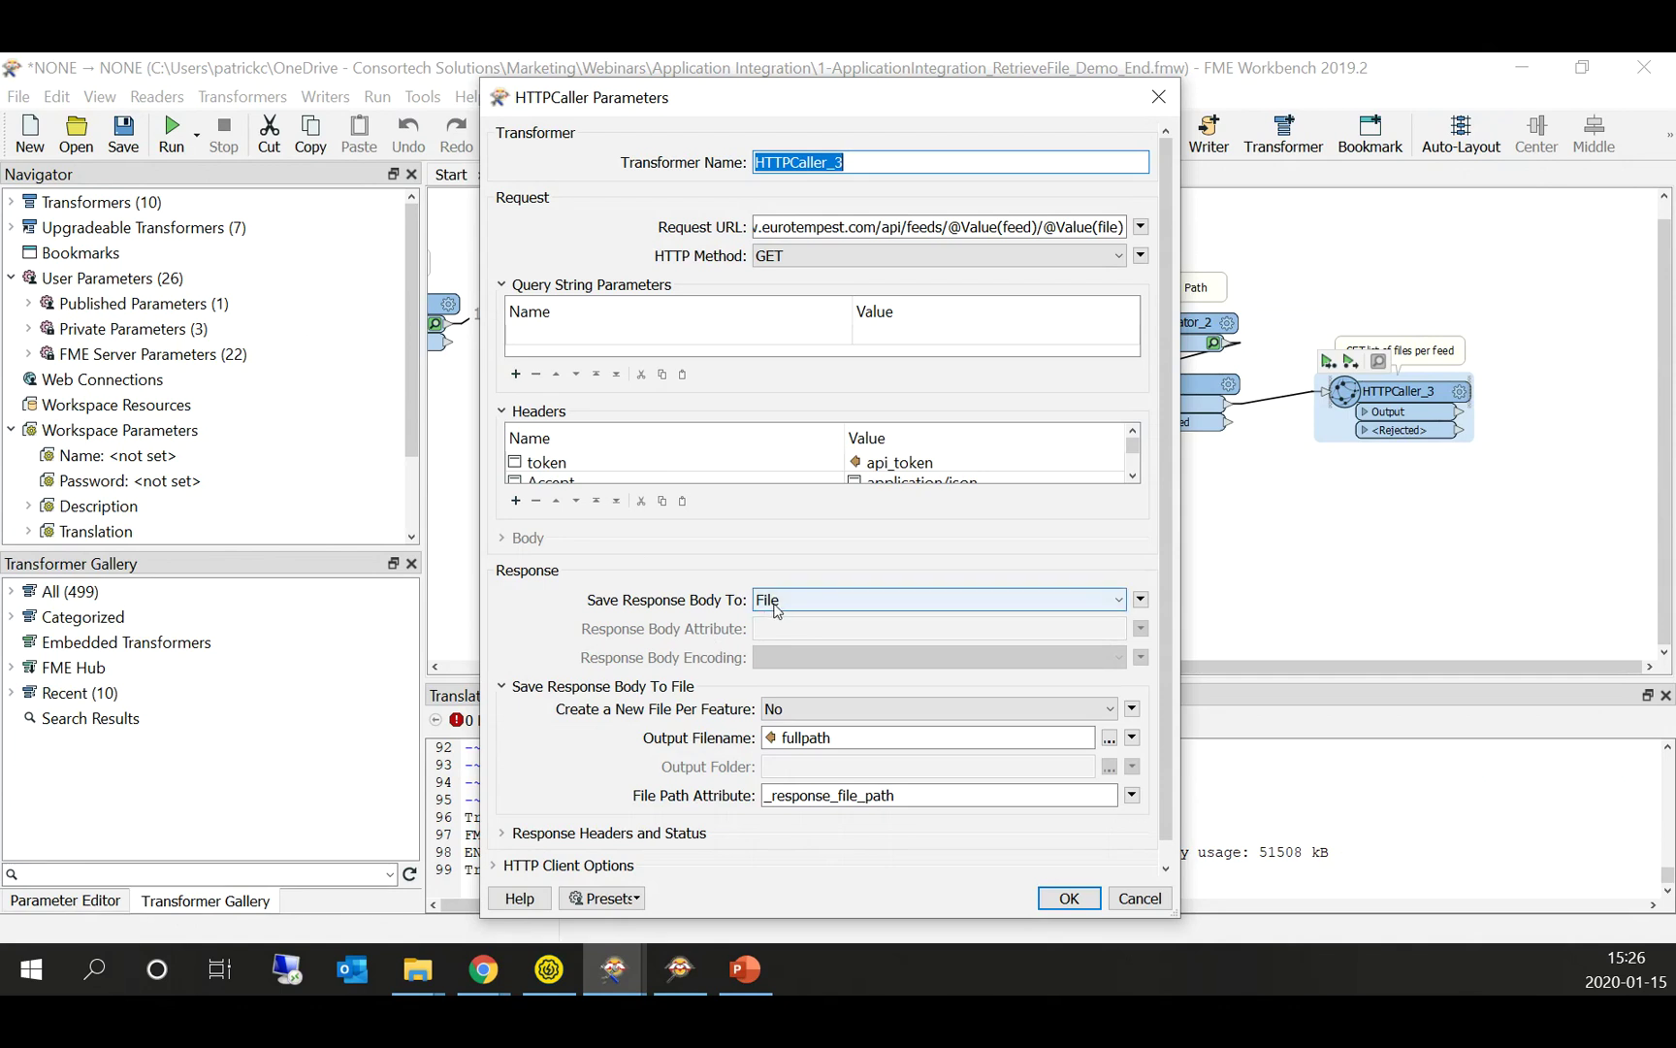
{"action": "double_click", "coordinate": [784, 739]}
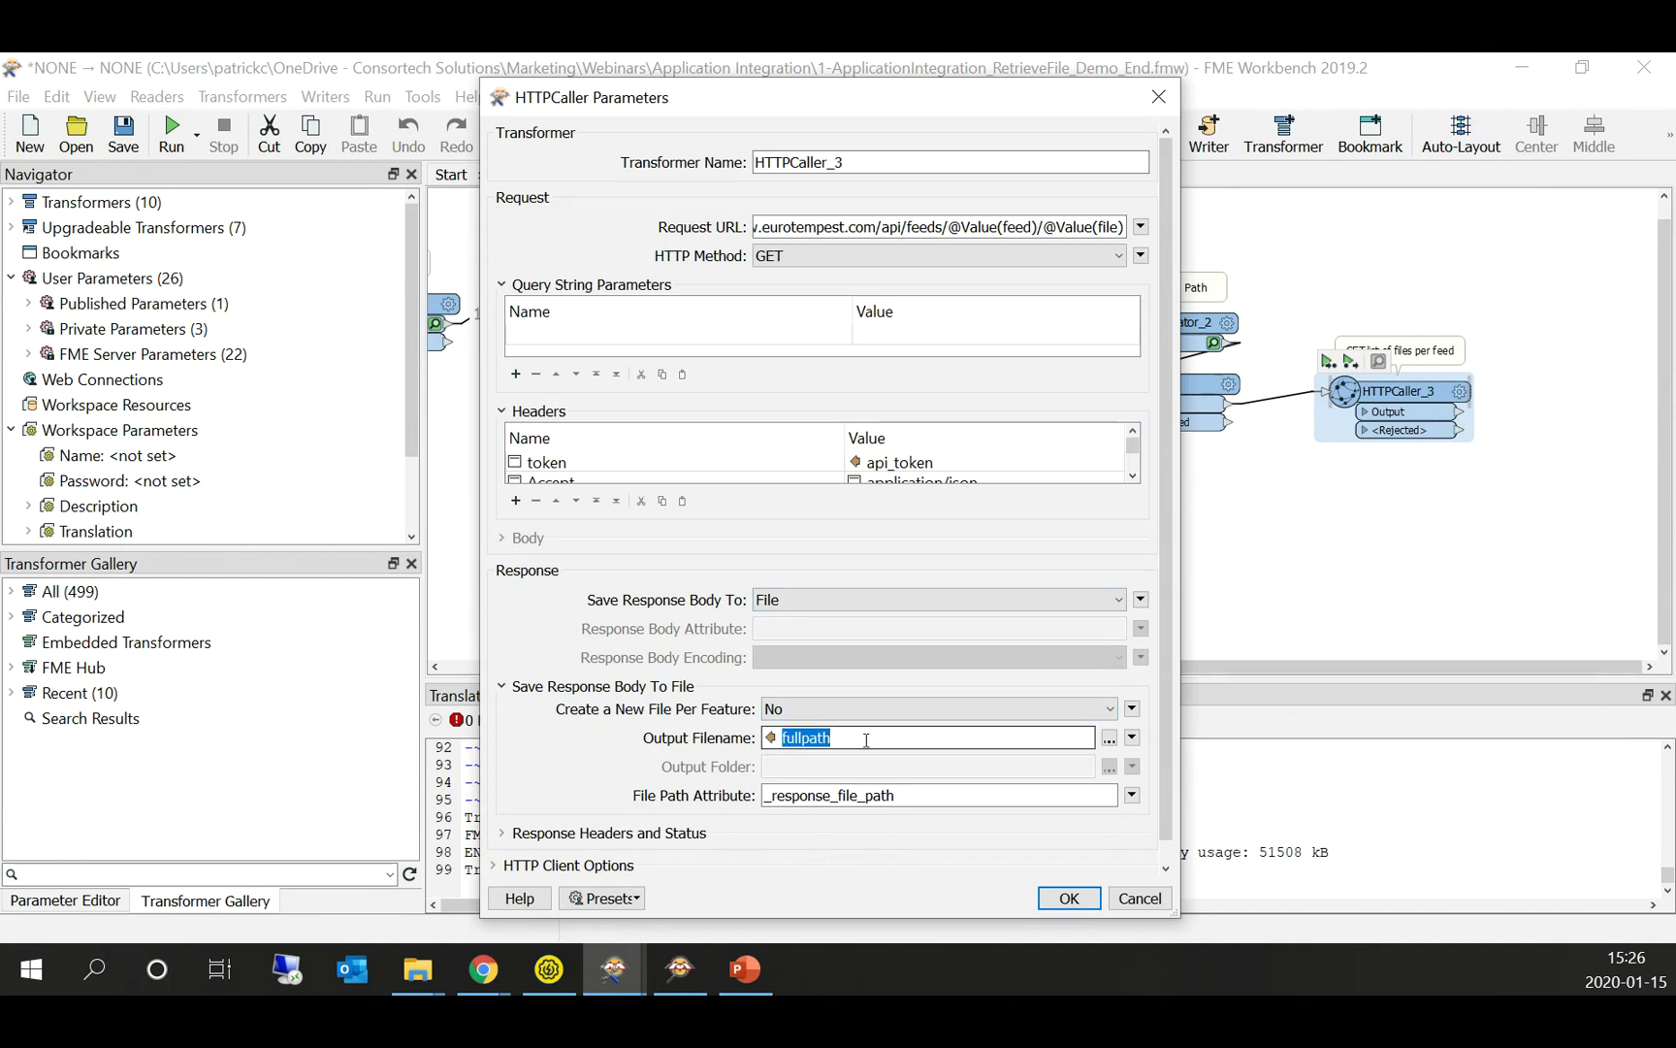
{"action": "left_click", "coordinate": [672, 976]}
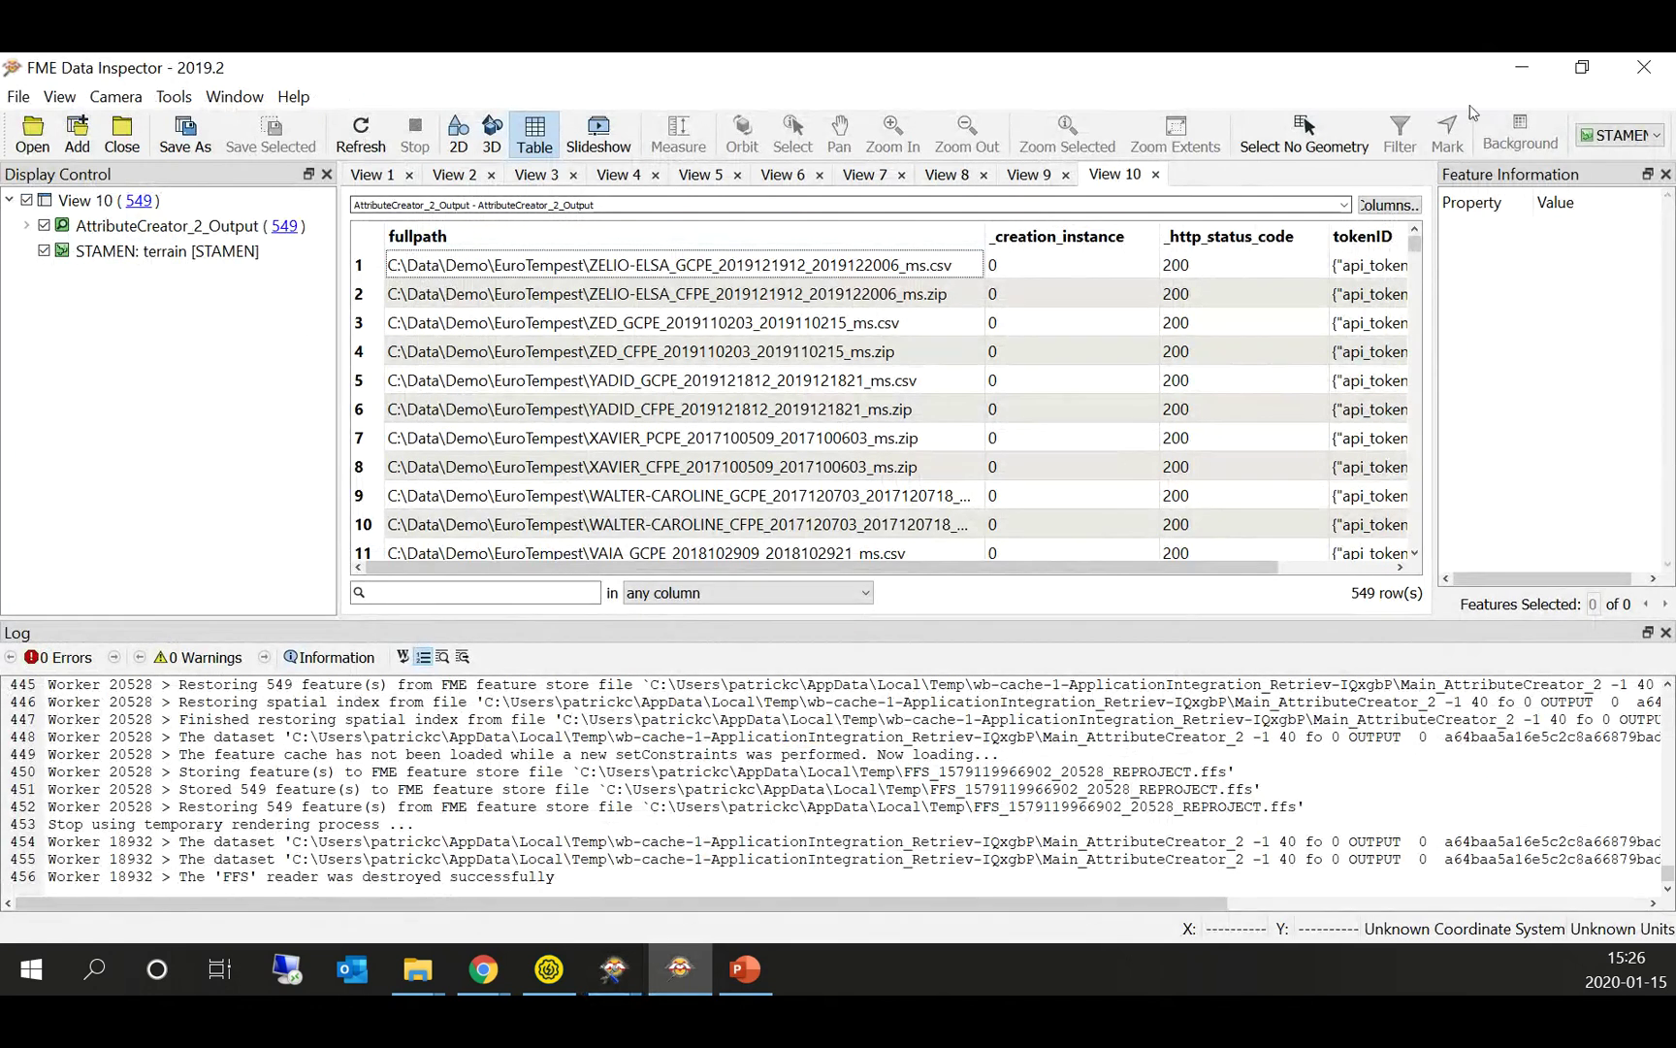
{"action": "left_click", "coordinate": [1522, 66]}
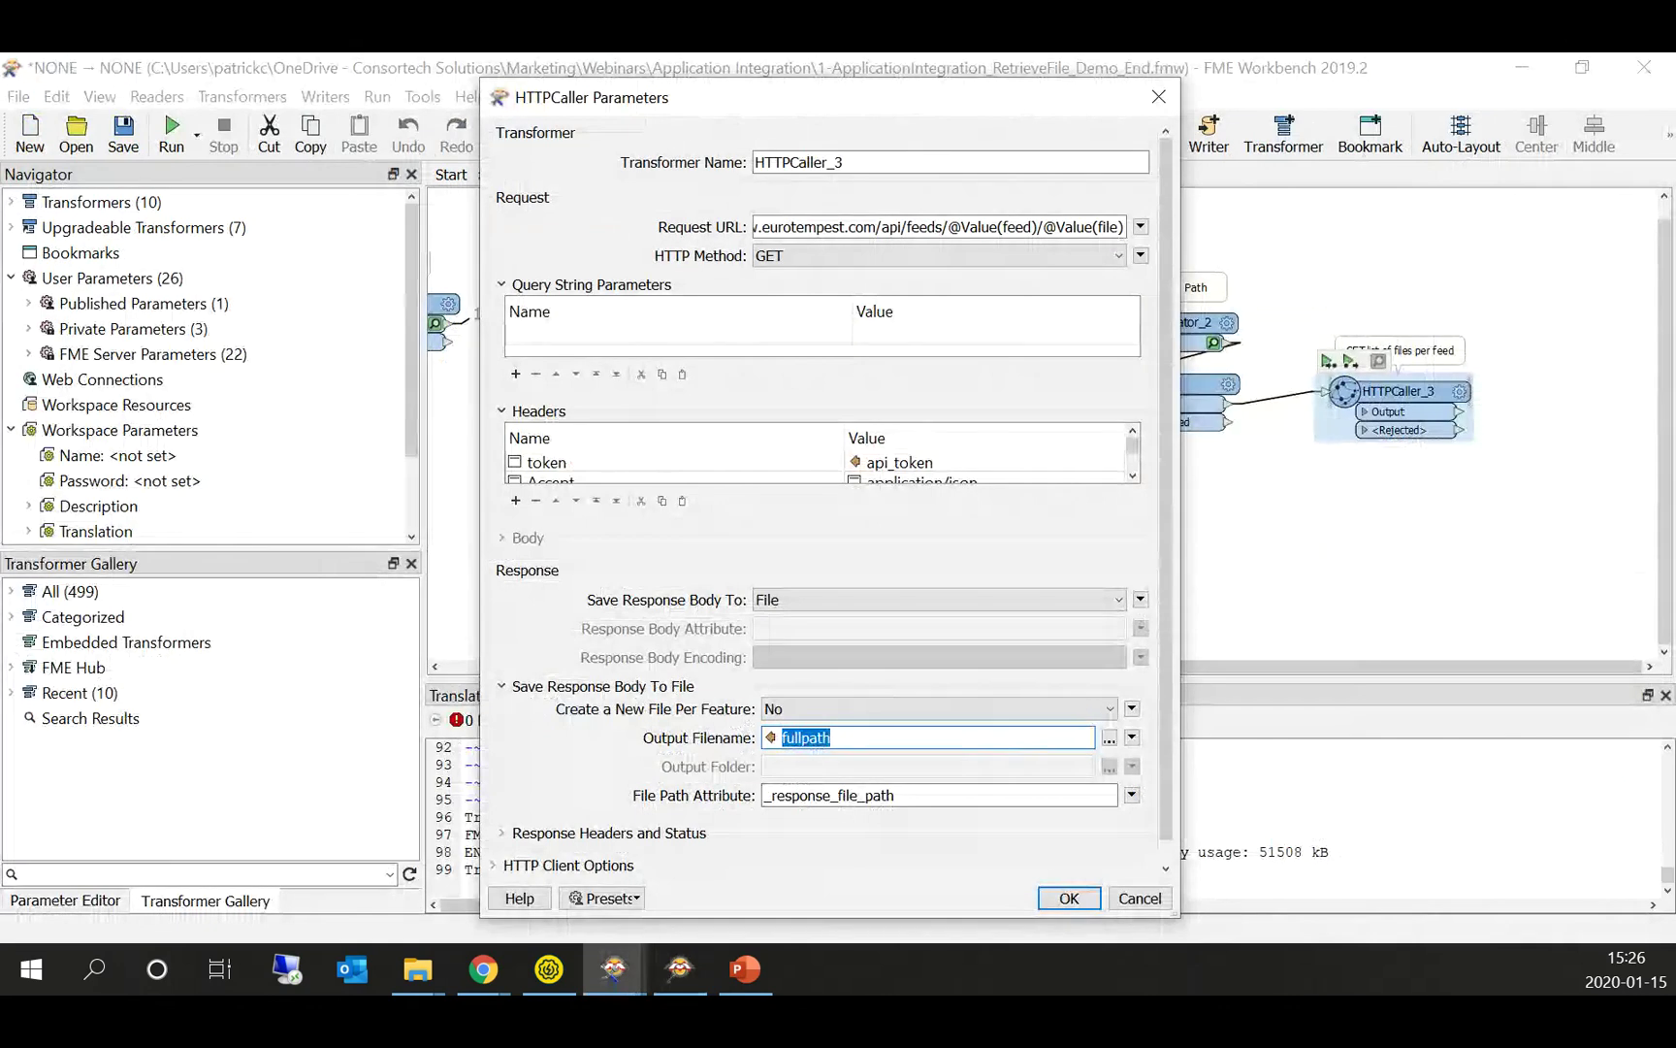
{"action": "left_click", "coordinate": [1141, 898]}
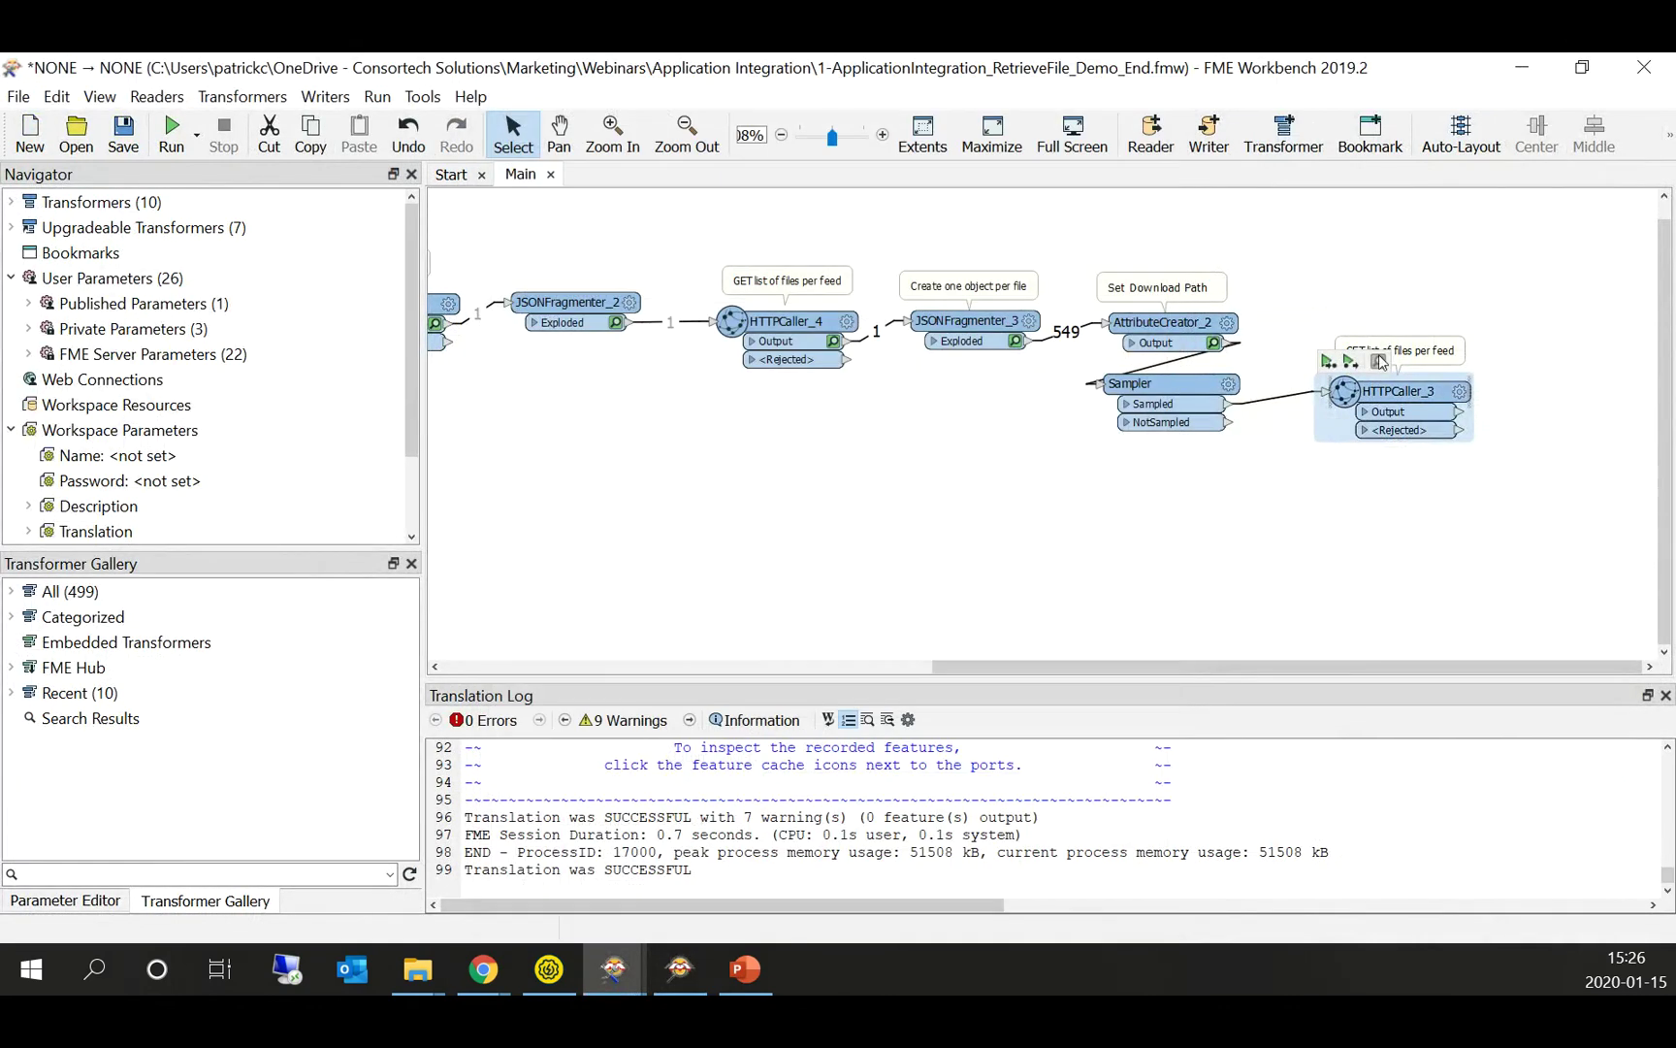
Step: Run the workspace up to HTTPCaller_3 and check the downloaded files in the EuroTempest folder, returning to the workspace canvas
{"action": "left_click", "coordinate": [1329, 361]}
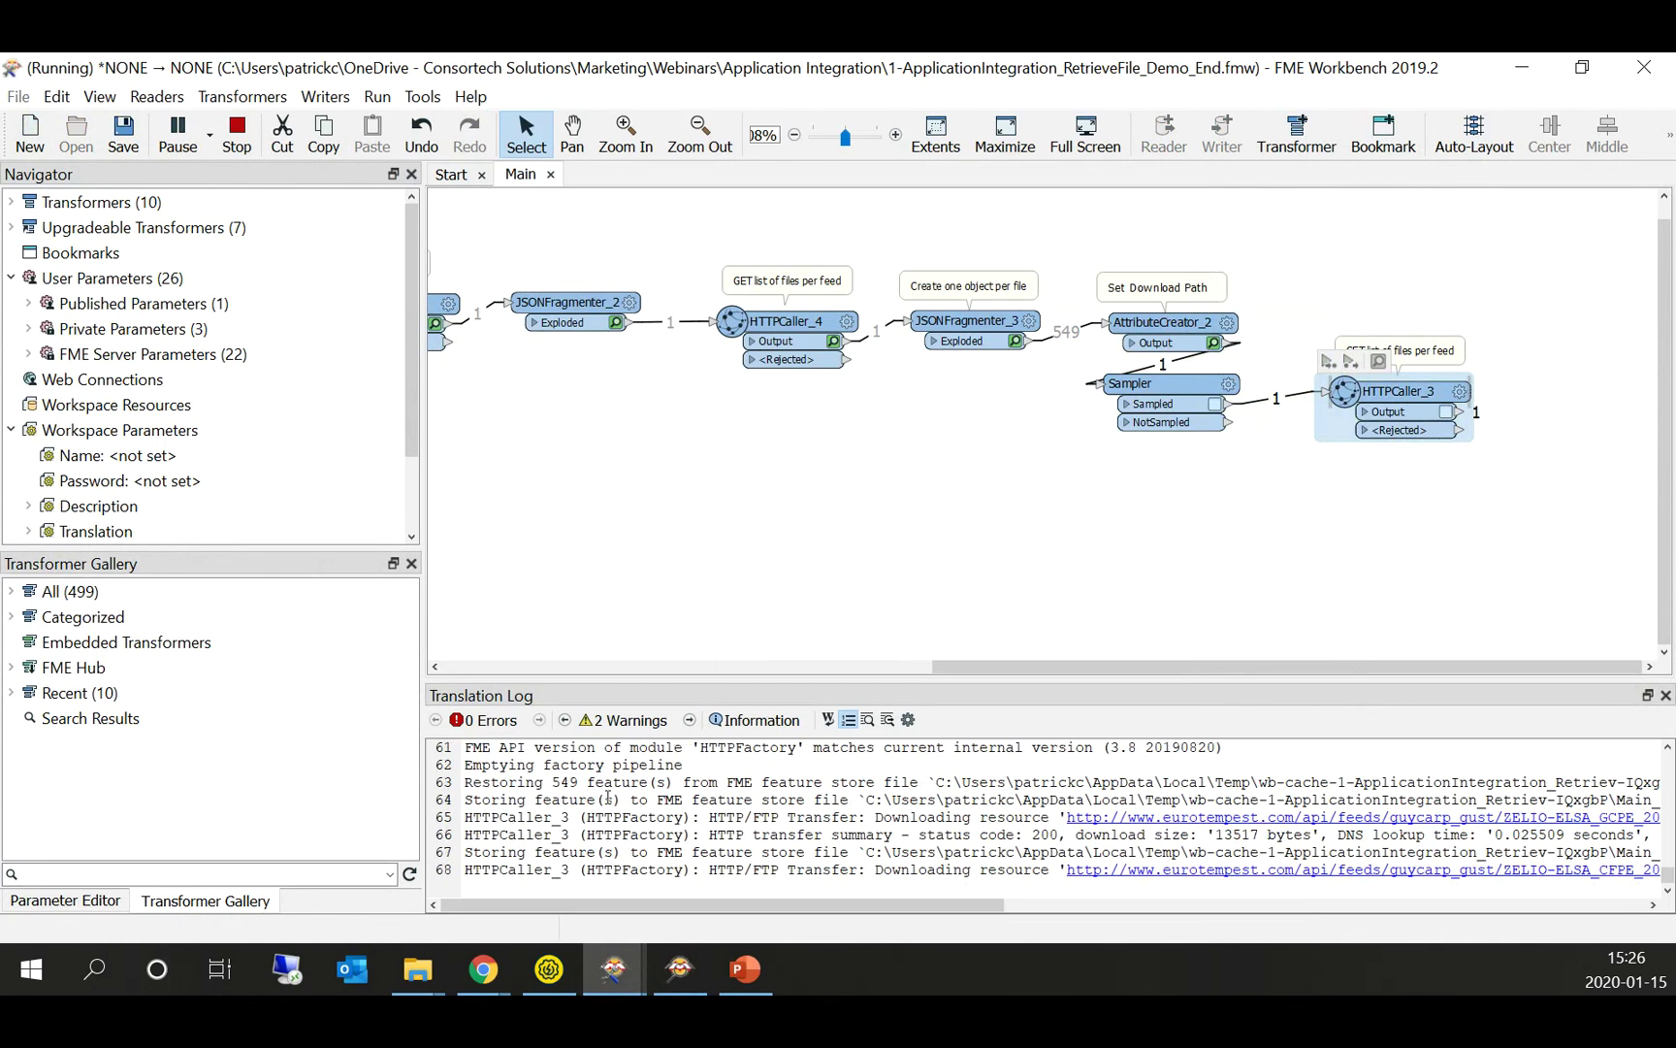
{"action": "left_click", "coordinate": [420, 971]}
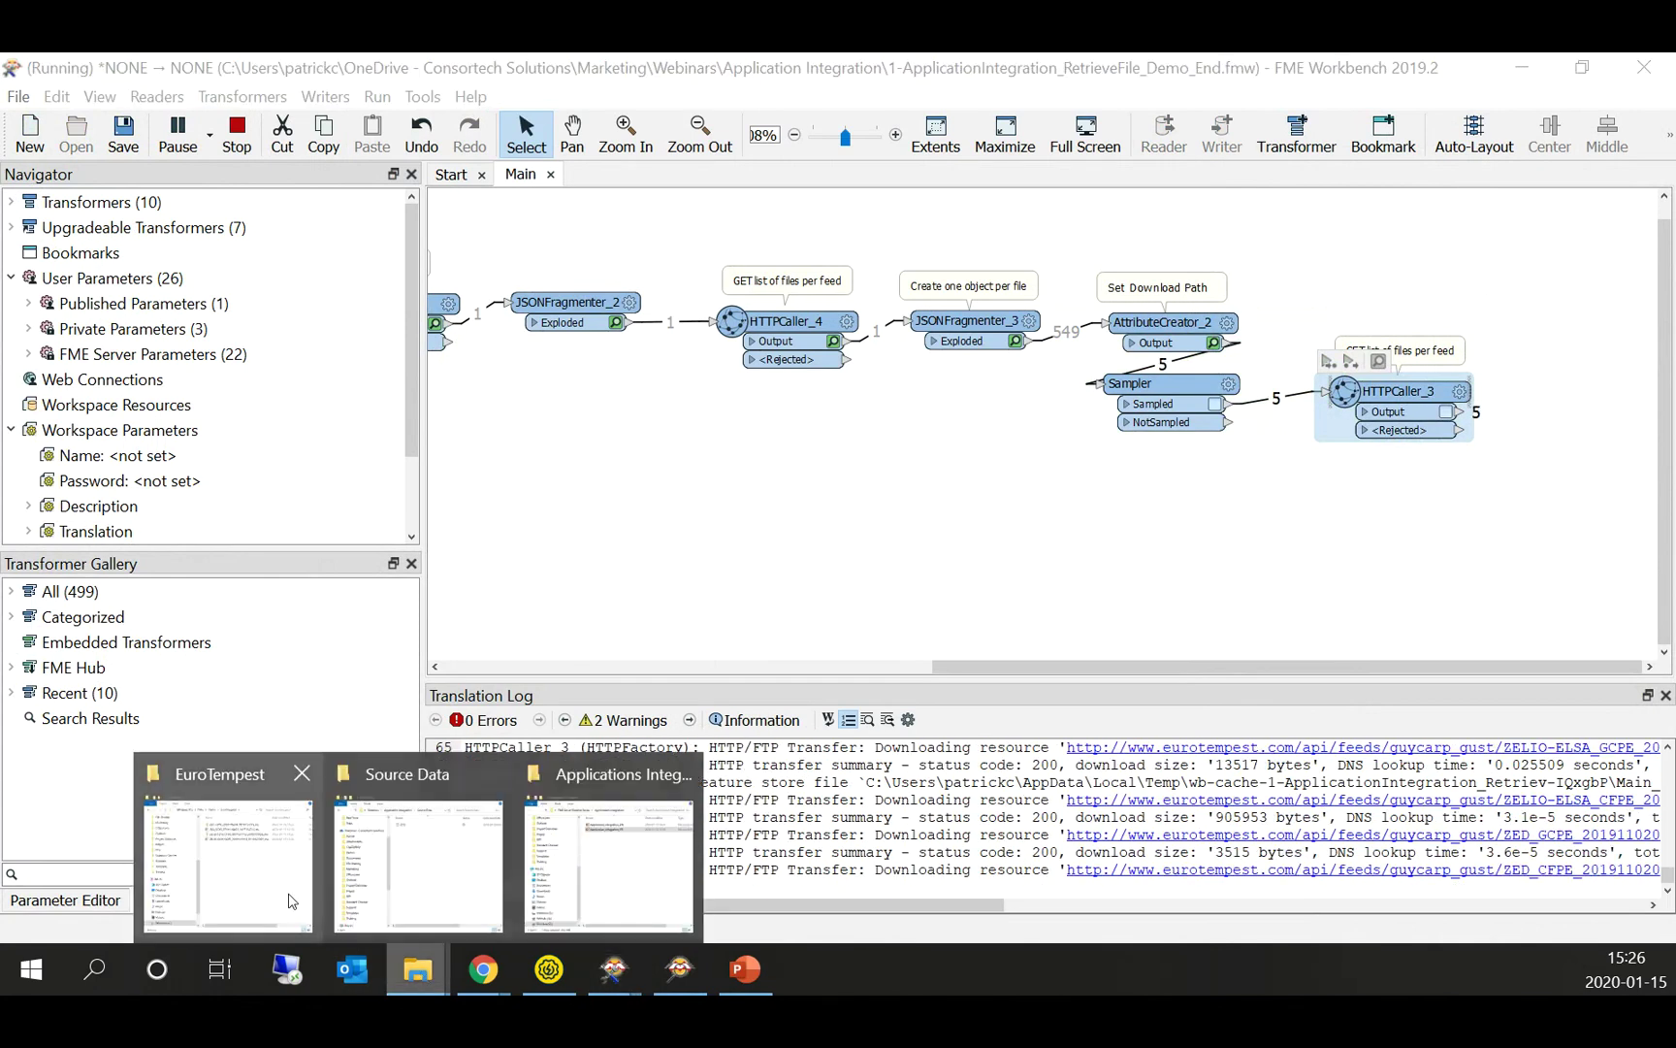
{"action": "left_click", "coordinate": [270, 889]}
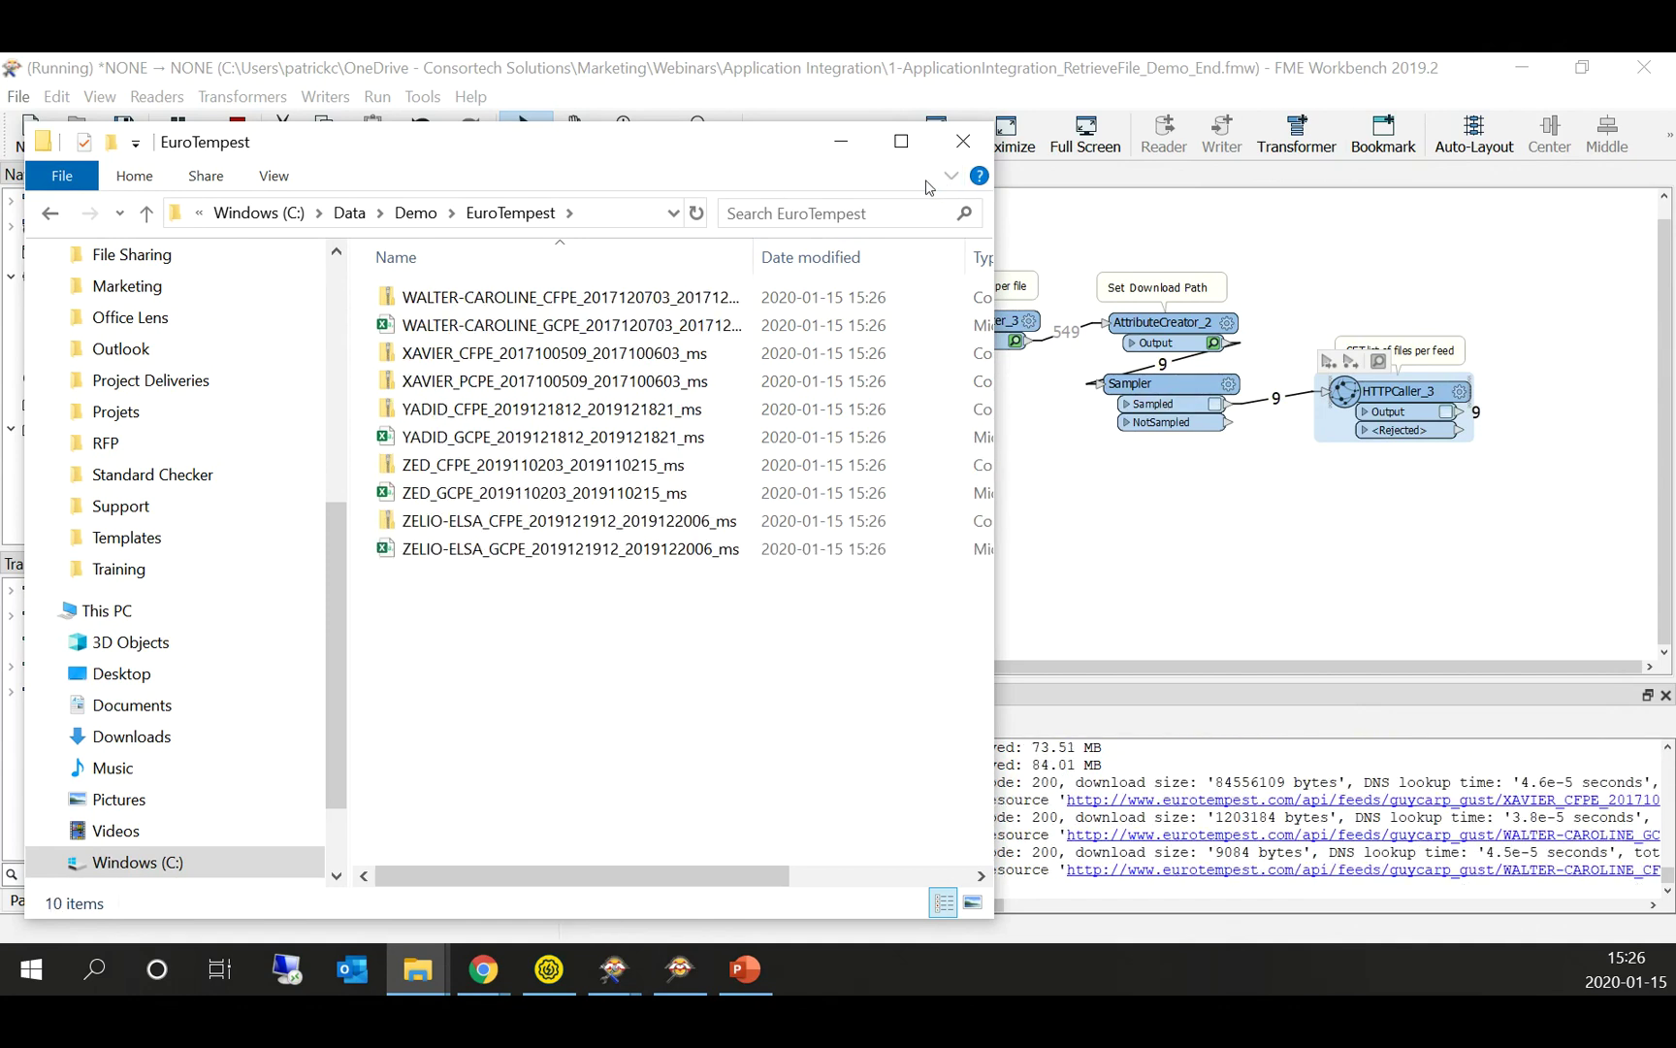
{"action": "left_click", "coordinate": [846, 145]}
{"action": "left_click_drag", "start_coordinate": [859, 498], "coordinate": [1075, 516]}
{"action": "left_click_drag", "start_coordinate": [1212, 552], "coordinate": [924, 532]}
{"action": "left_click_drag", "start_coordinate": [1098, 453], "coordinate": [1048, 504]}
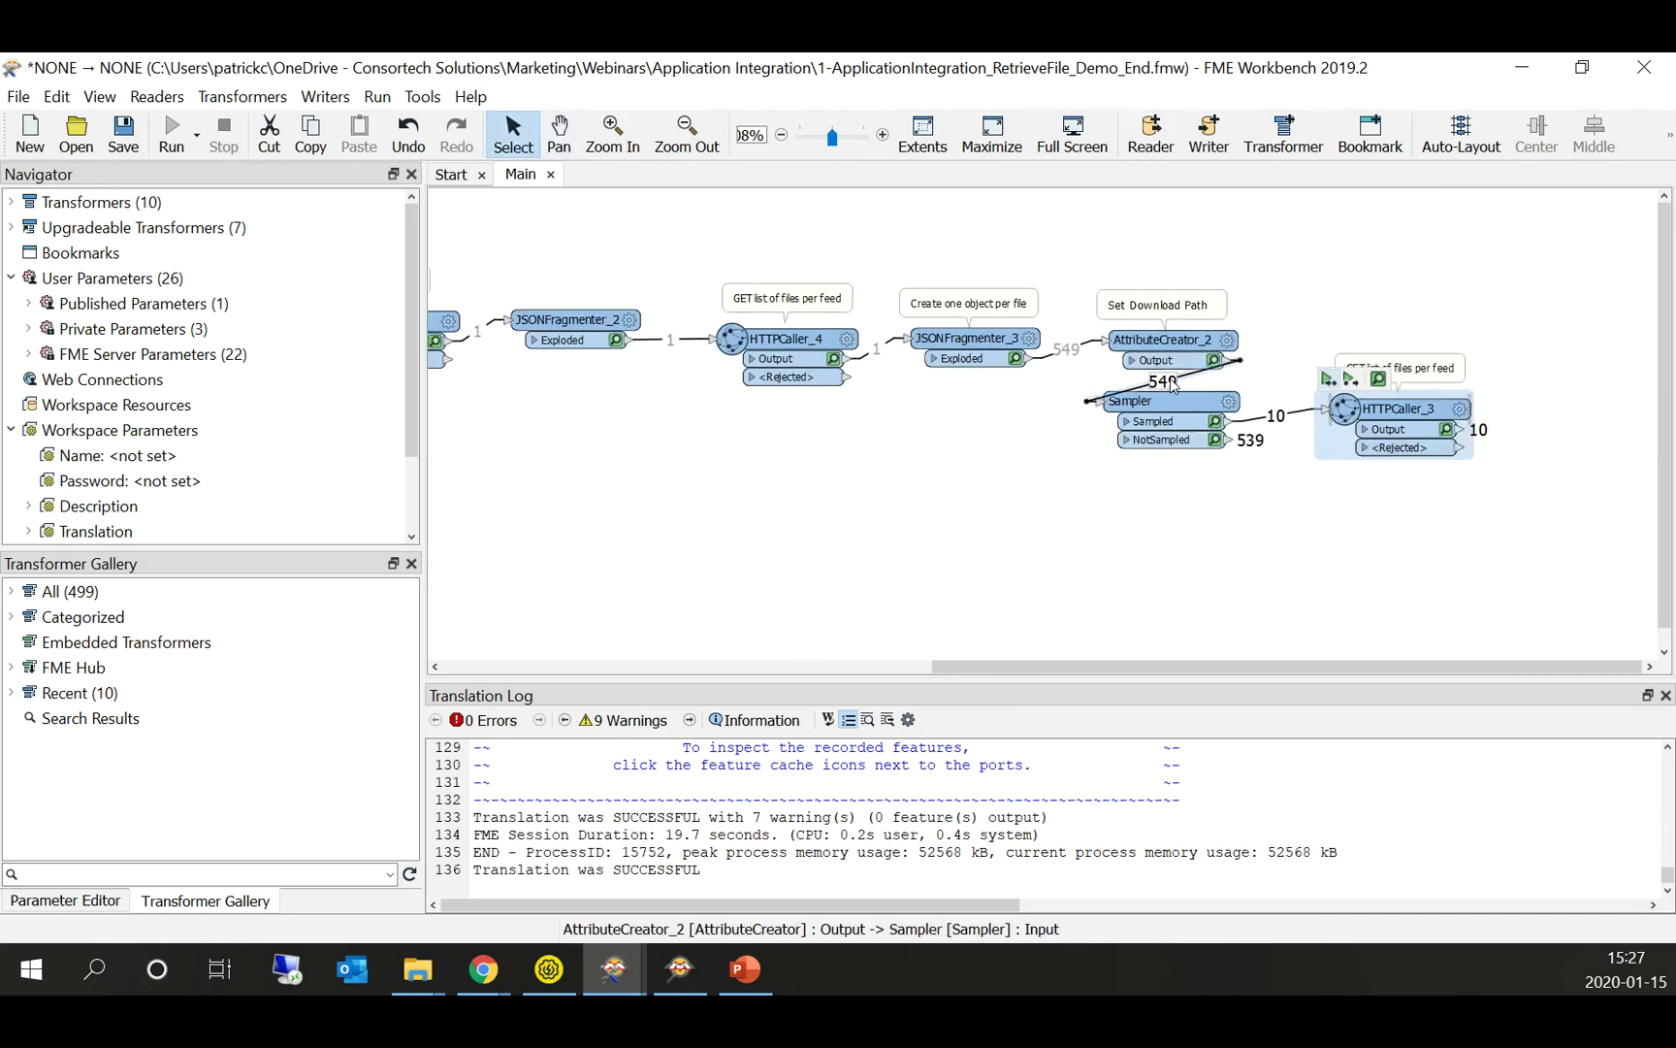
{"action": "scroll", "coordinate": [1164, 386], "scroll_direction": "up", "scroll_amount": 1}
{"action": "scroll", "coordinate": [1164, 386], "scroll_direction": "up", "scroll_amount": 3}
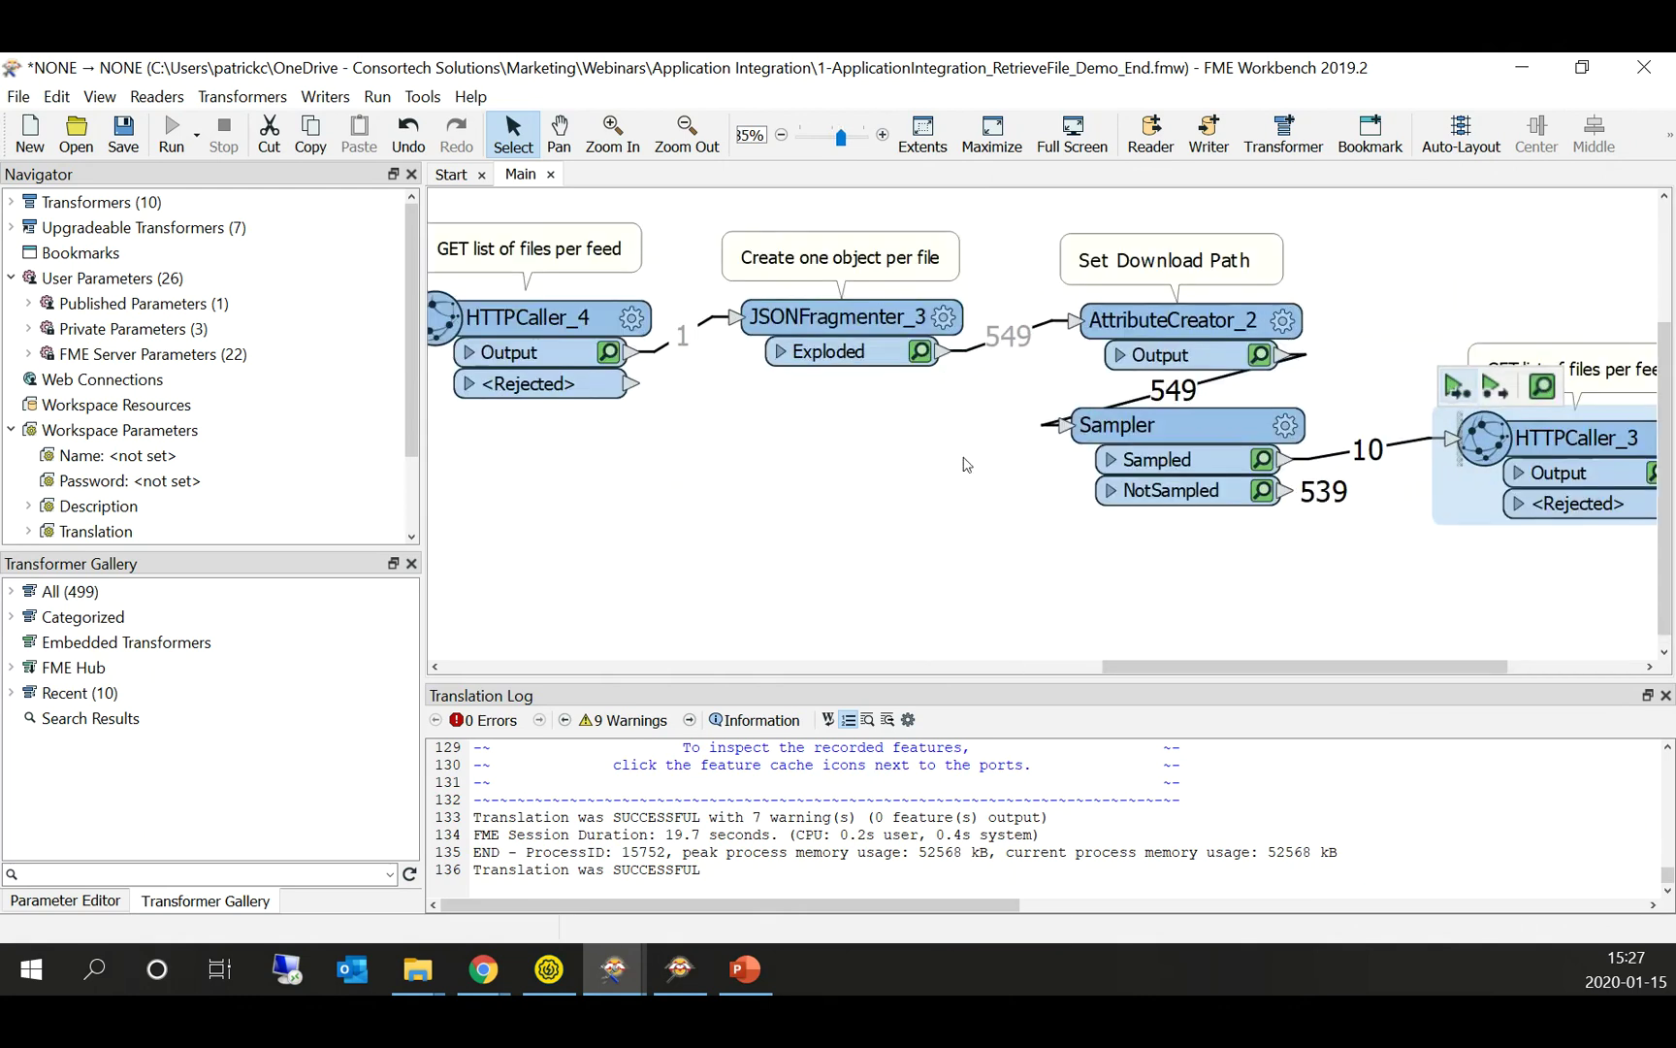
{"action": "scroll", "coordinate": [1089, 492], "scroll_direction": "down", "scroll_amount": 1}
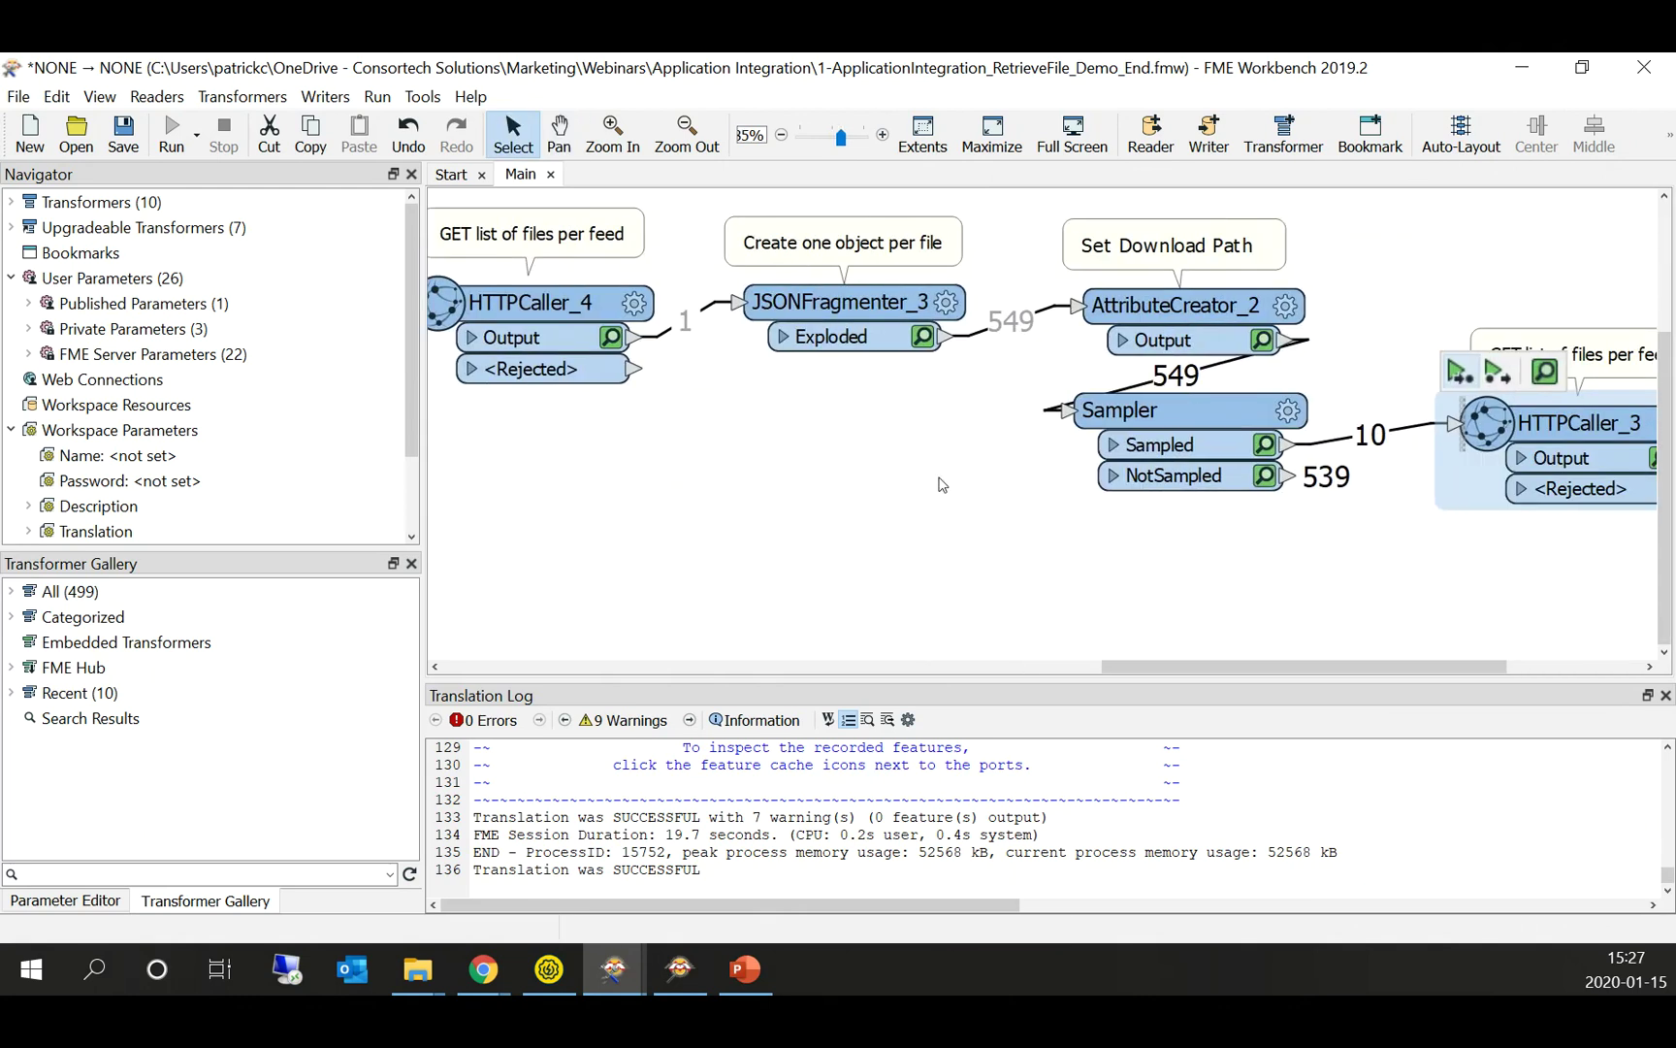
{"action": "scroll", "coordinate": [954, 476], "scroll_direction": "down", "scroll_amount": 2}
{"action": "key", "text": "Escape"}
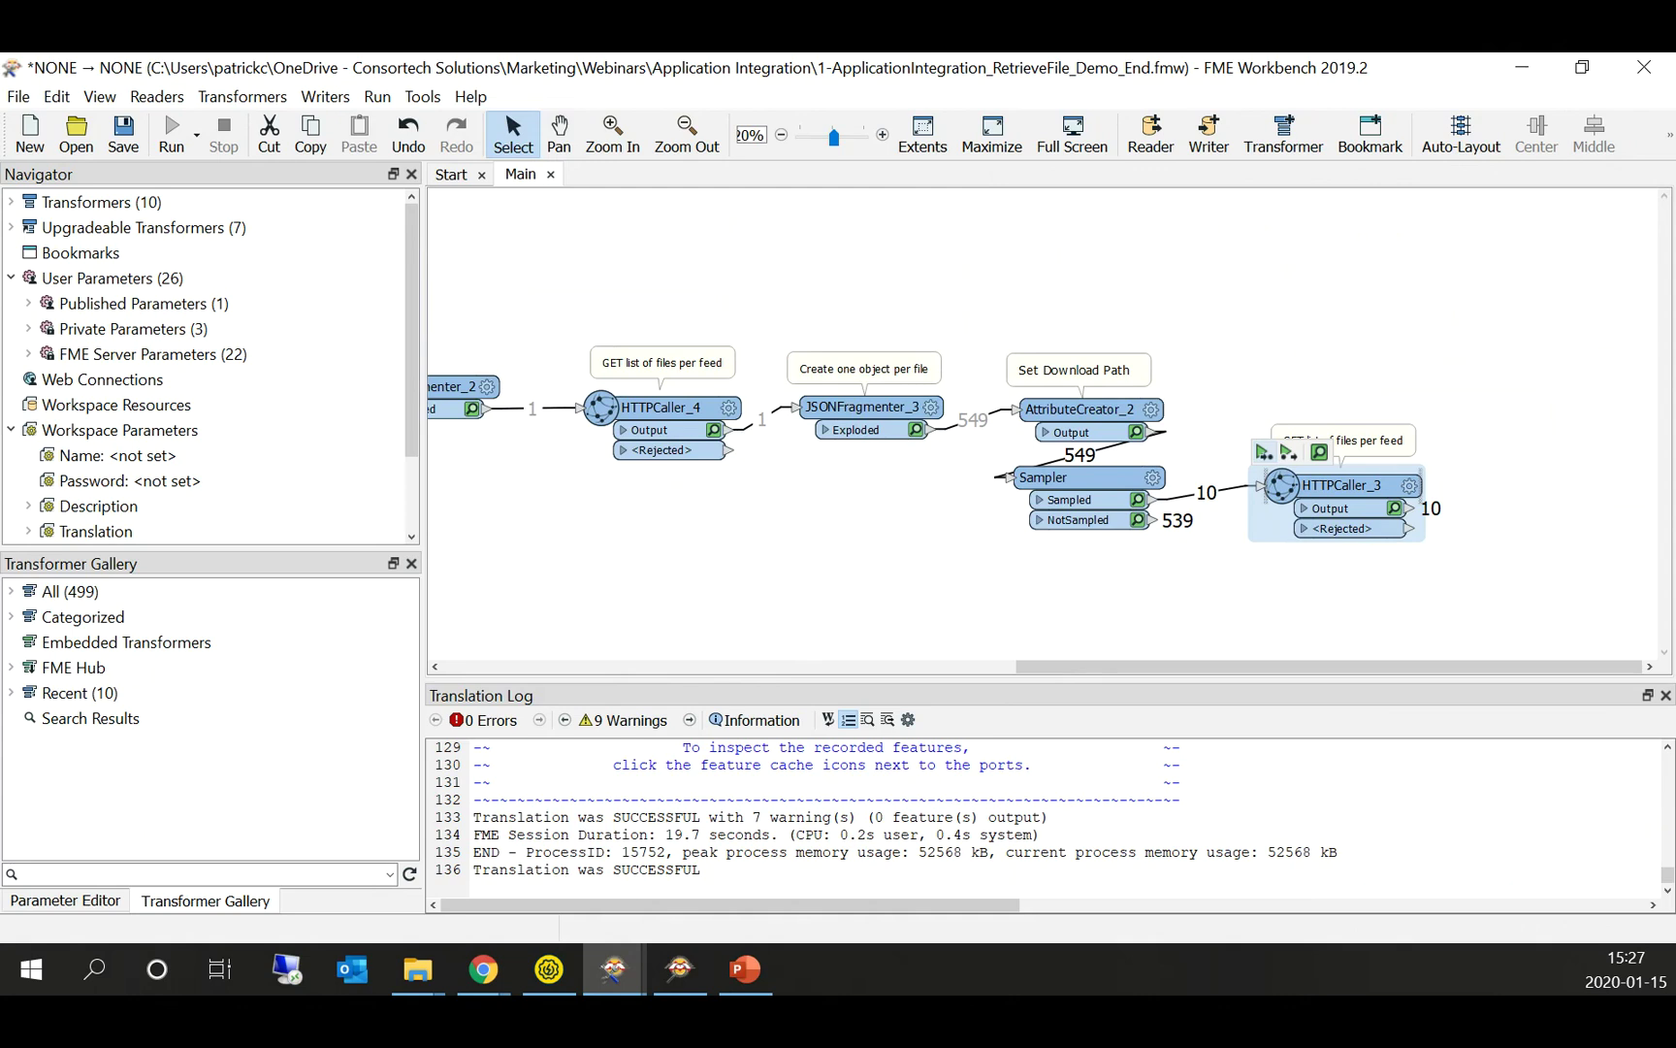
Step: Show the "Demo – System To Application" slide in PowerPoint, and switch to the 2-ApplicationIntegration_SystemToApplication_Demo1.fmw workspace in FME Workbench
{"action": "key", "text": "alt+Tab"}
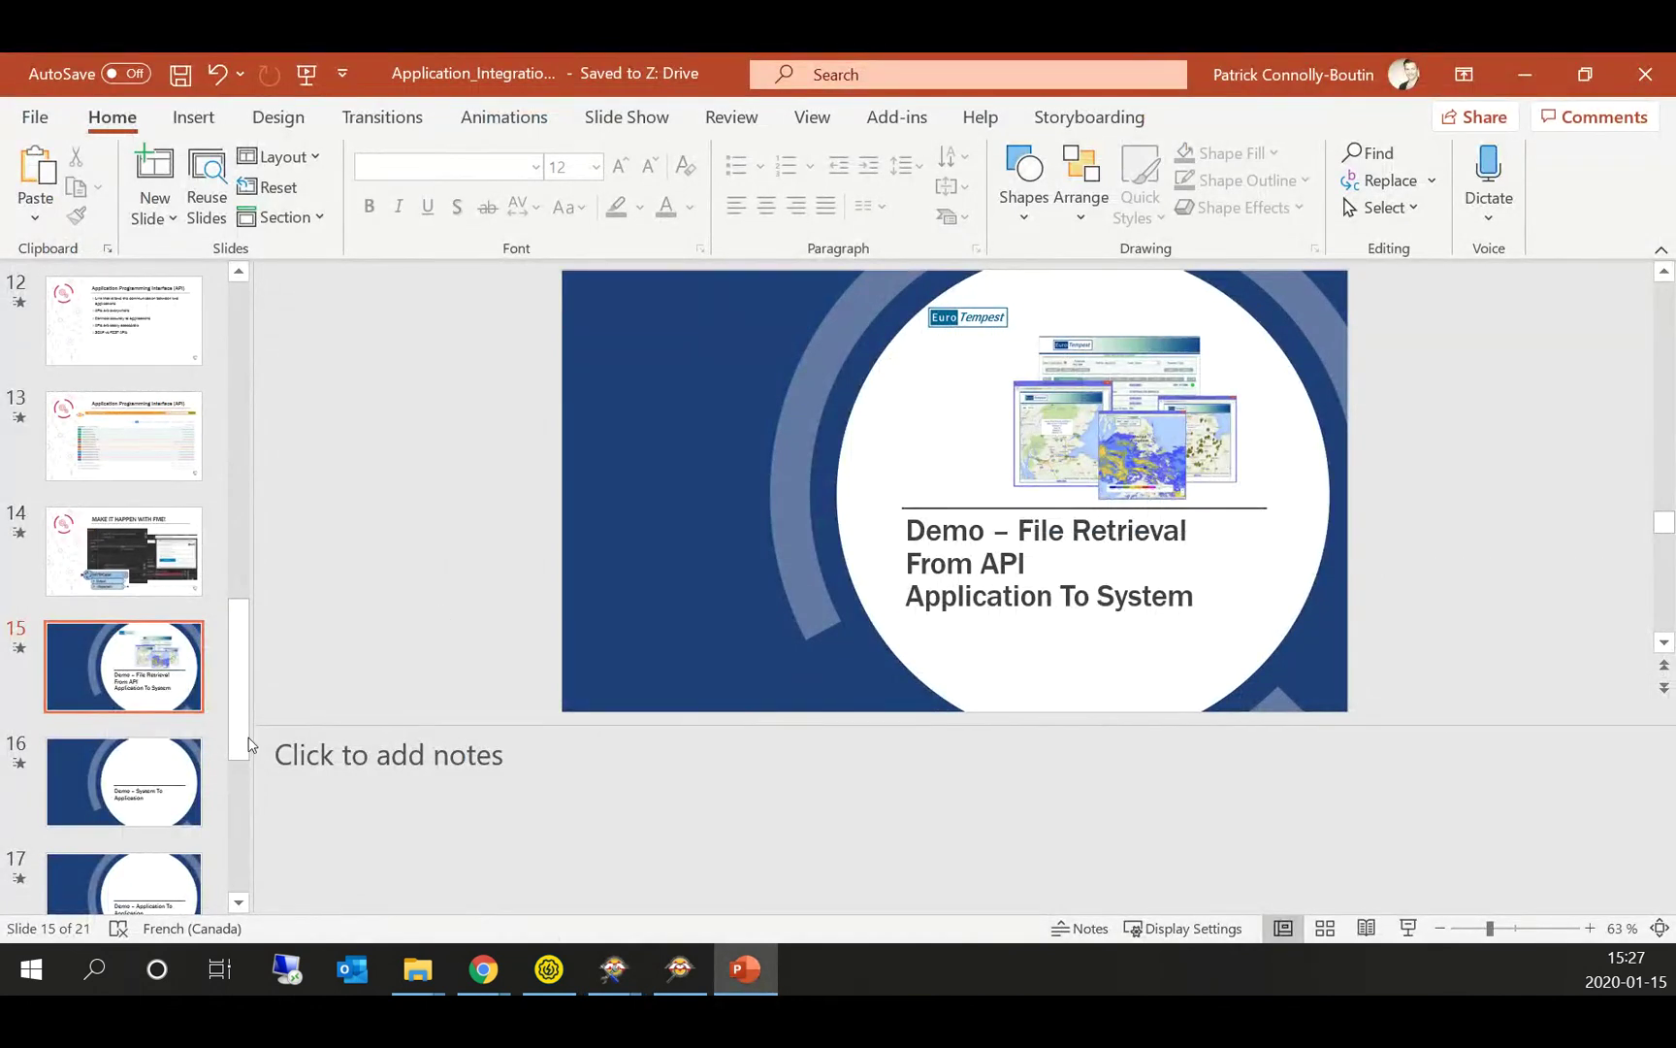
{"action": "left_click", "coordinate": [135, 774]}
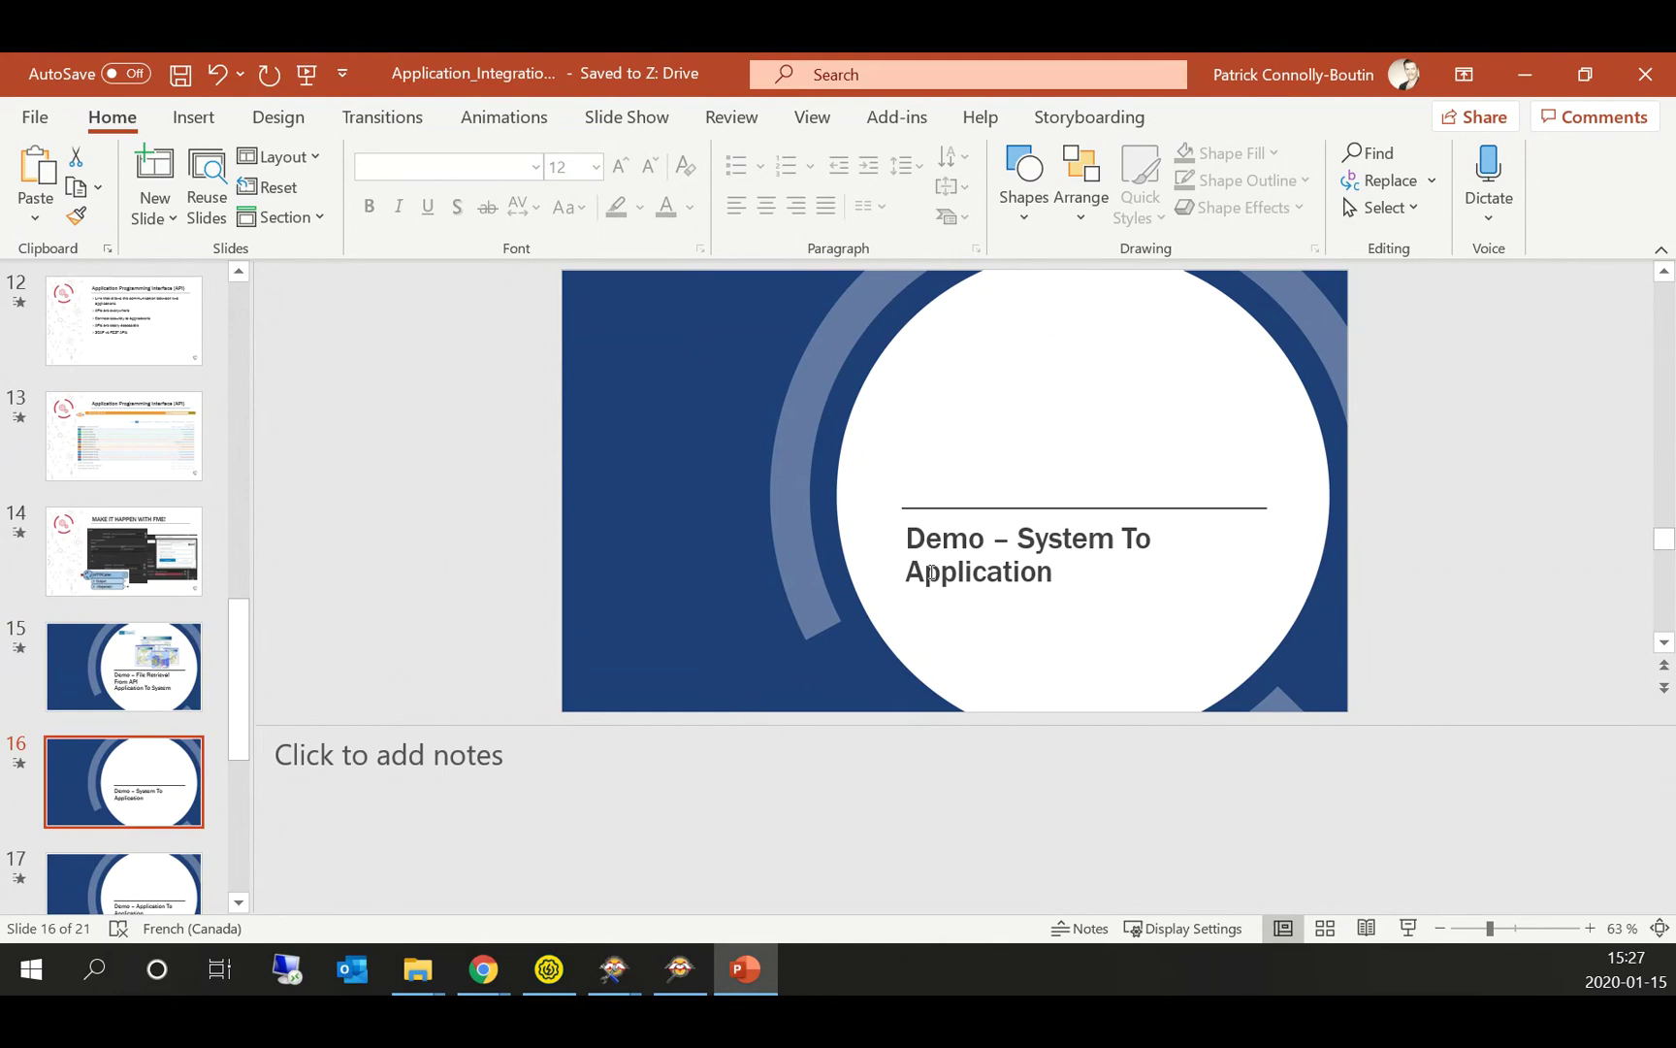
{"action": "mouse_move", "coordinate": [609, 982]}
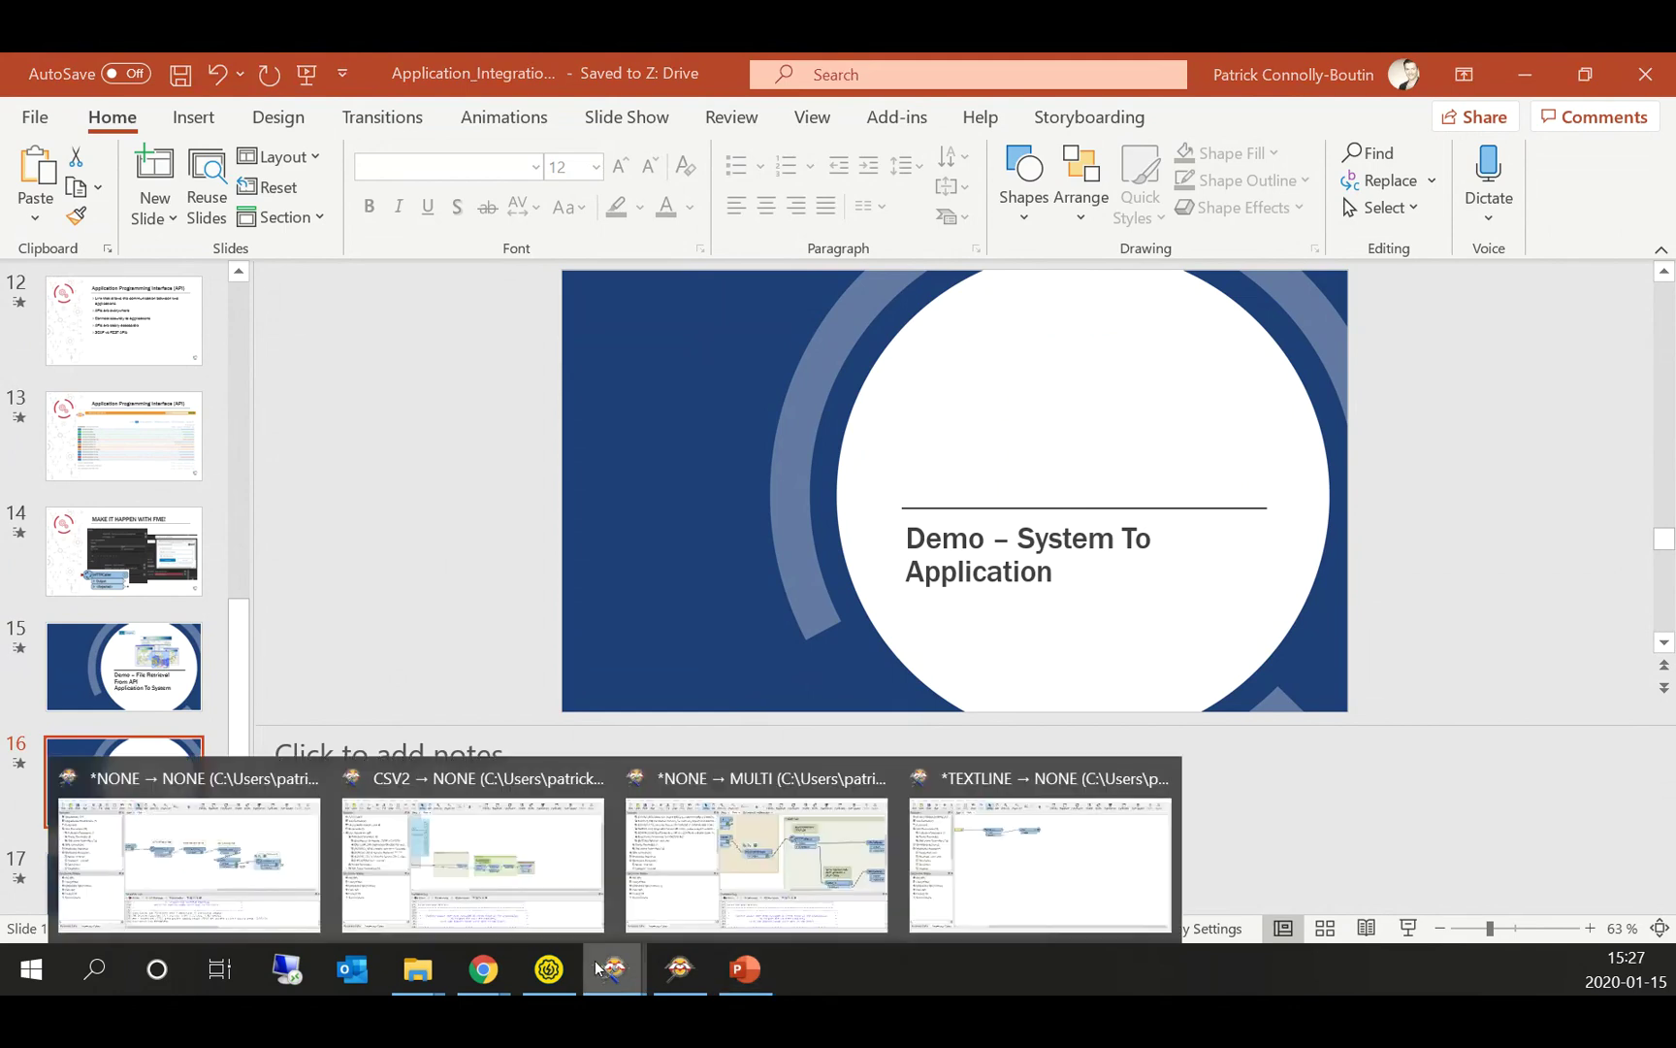
{"action": "left_click", "coordinate": [498, 792]}
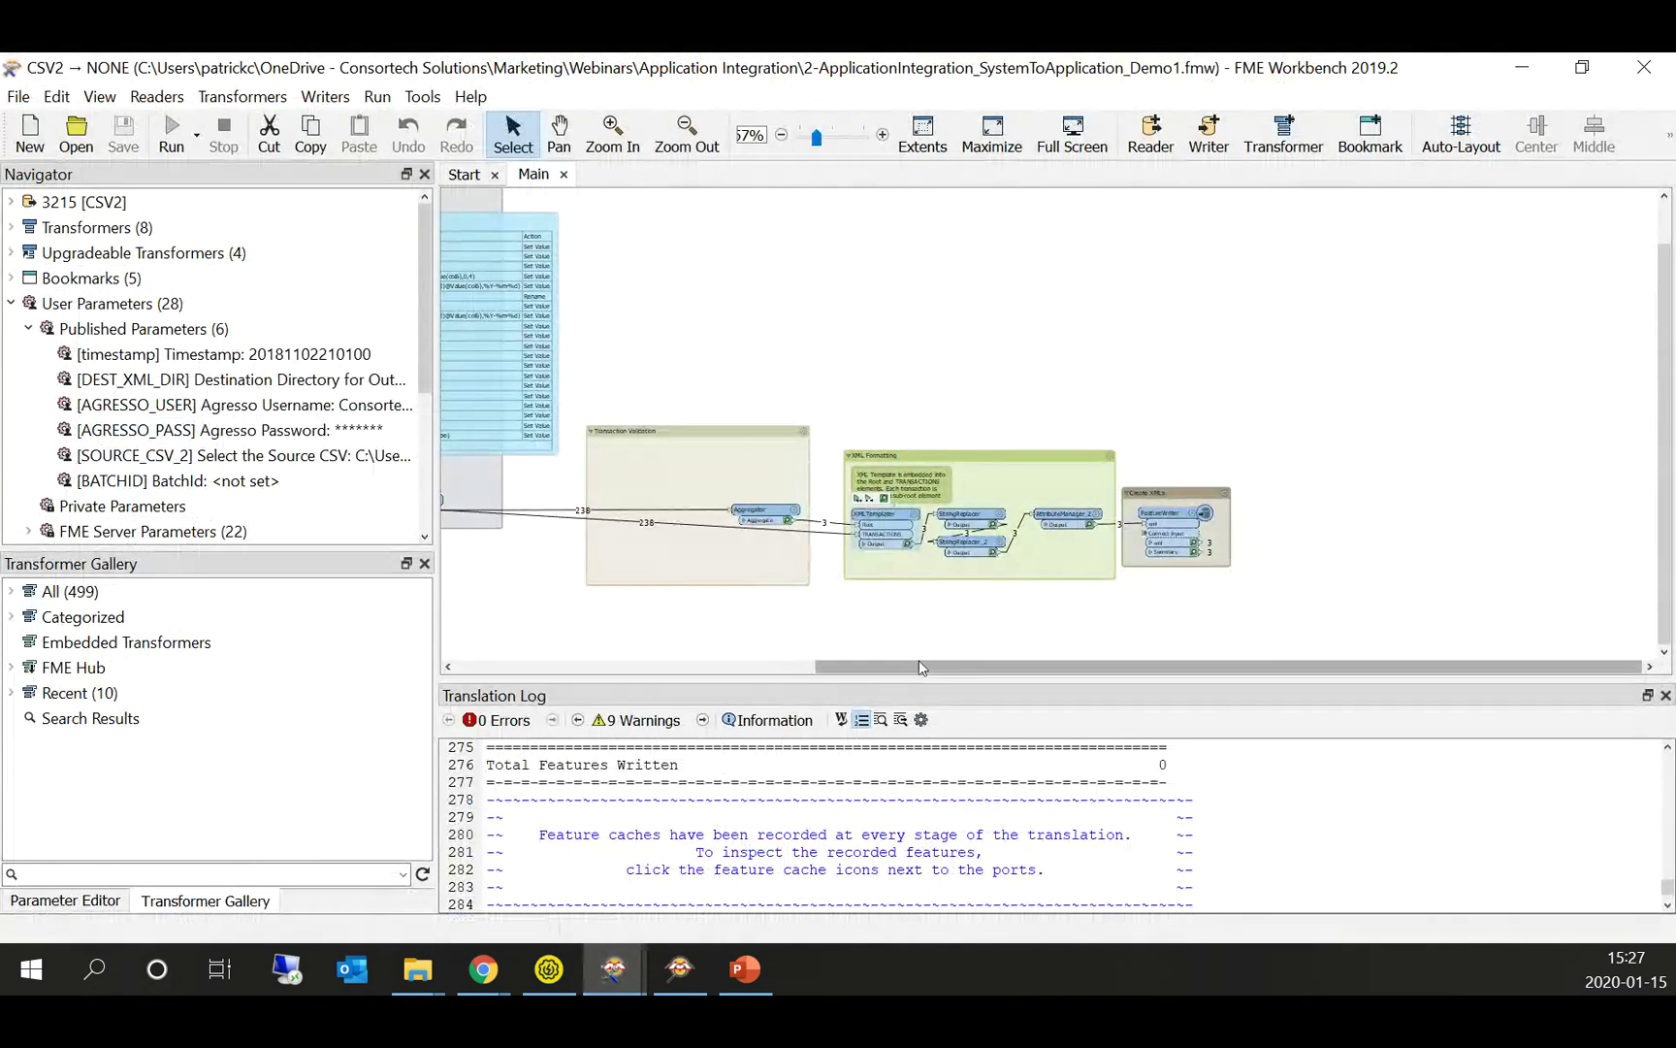
Step: Examine the Tempest File Reading bookmark at the workspace's start and the attribute actions listed in AttributeManager's summary annotation
{"action": "left_click_drag", "start_coordinate": [917, 666], "coordinate": [542, 651]}
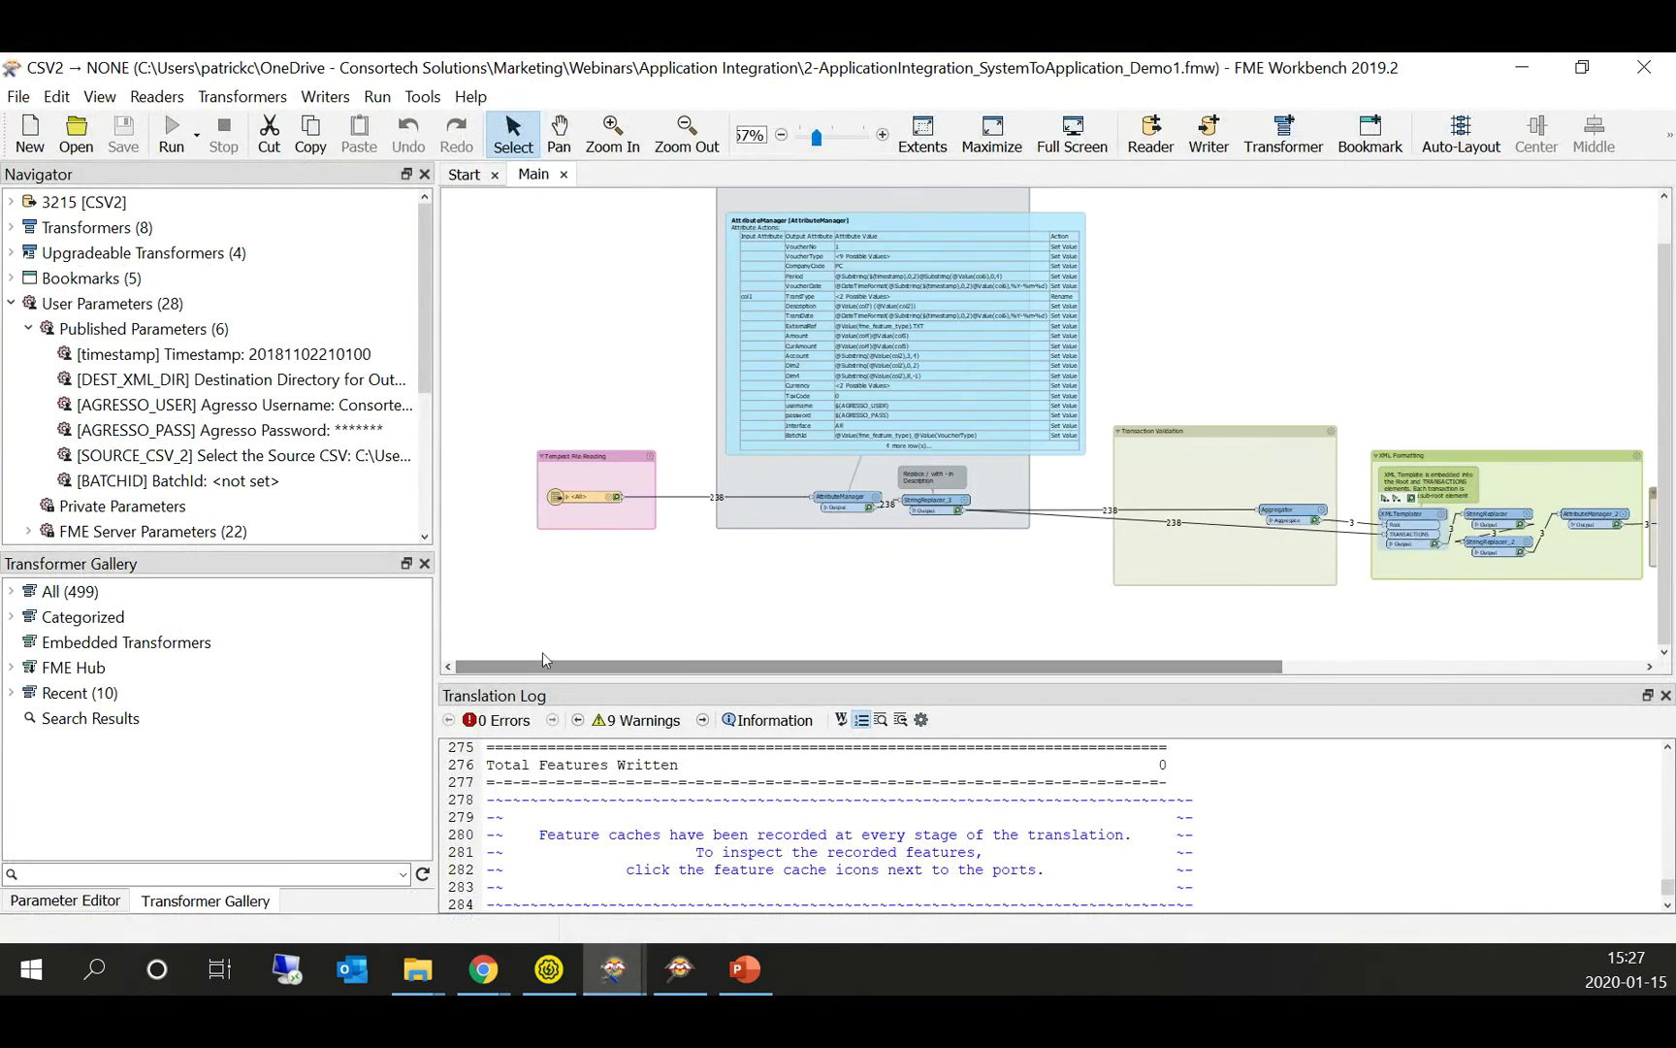
{"action": "scroll", "coordinate": [760, 392], "scroll_direction": "up", "scroll_amount": 3}
{"action": "left_click_drag", "start_coordinate": [619, 476], "coordinate": [734, 412]}
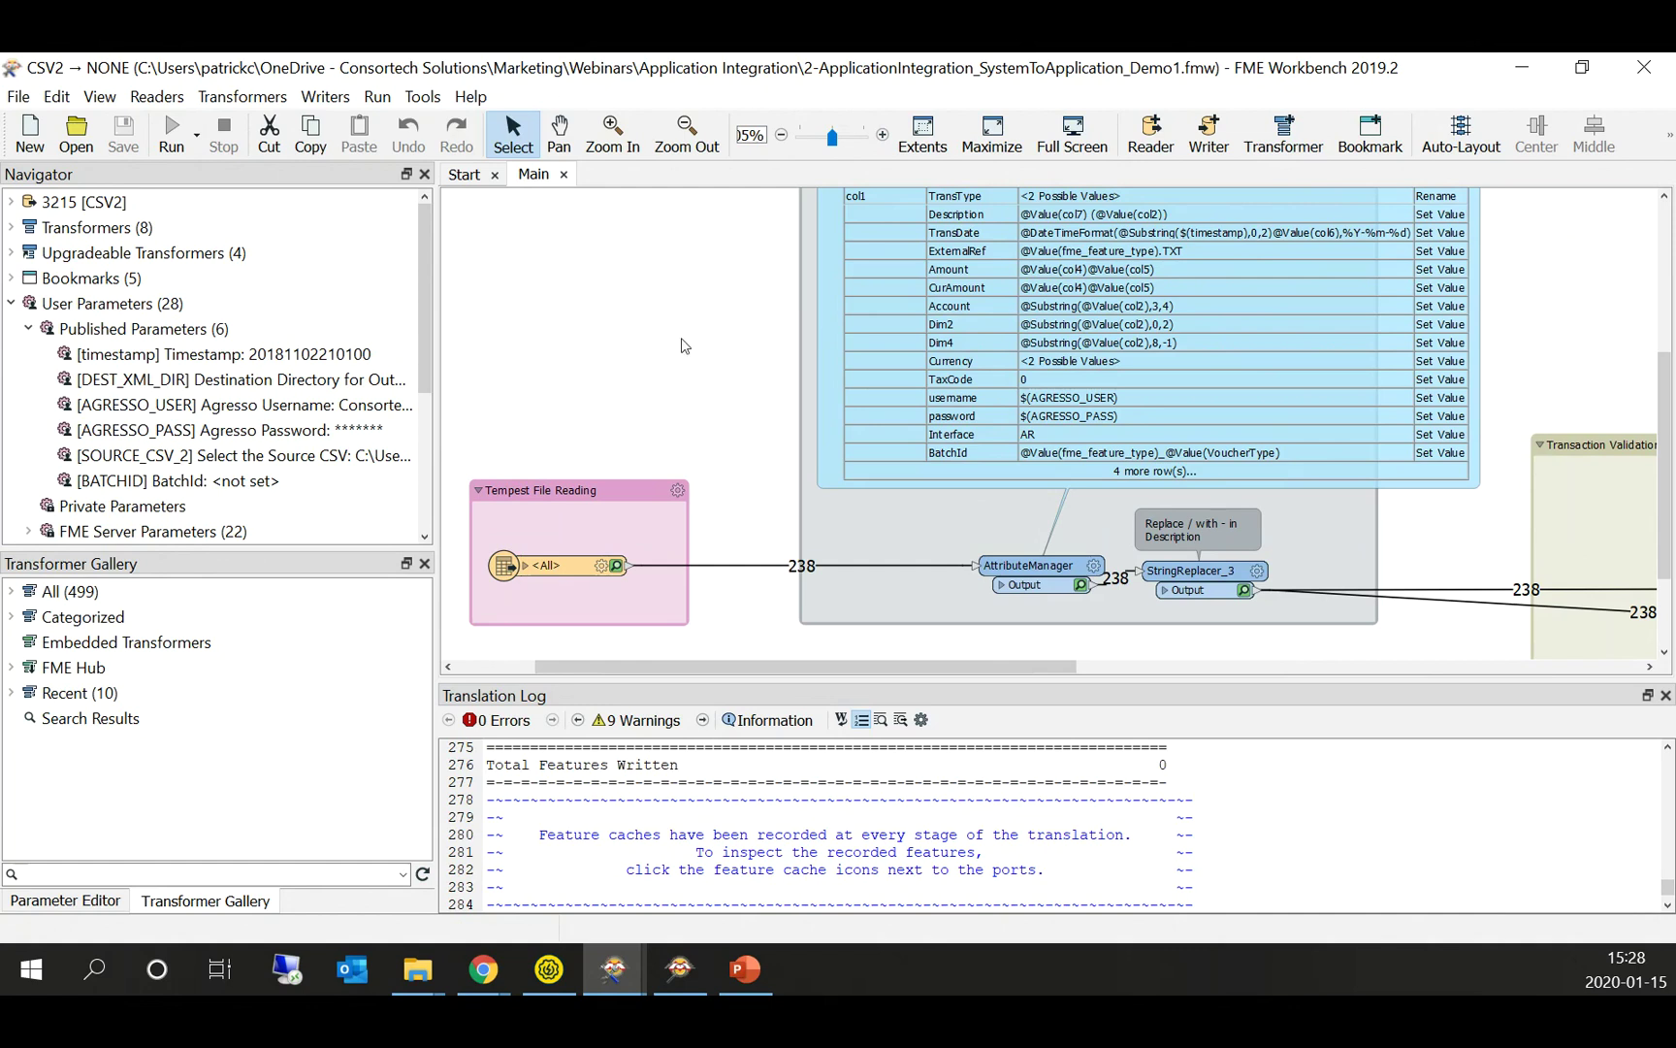
{"action": "left_click_drag", "start_coordinate": [675, 302], "coordinate": [517, 383]}
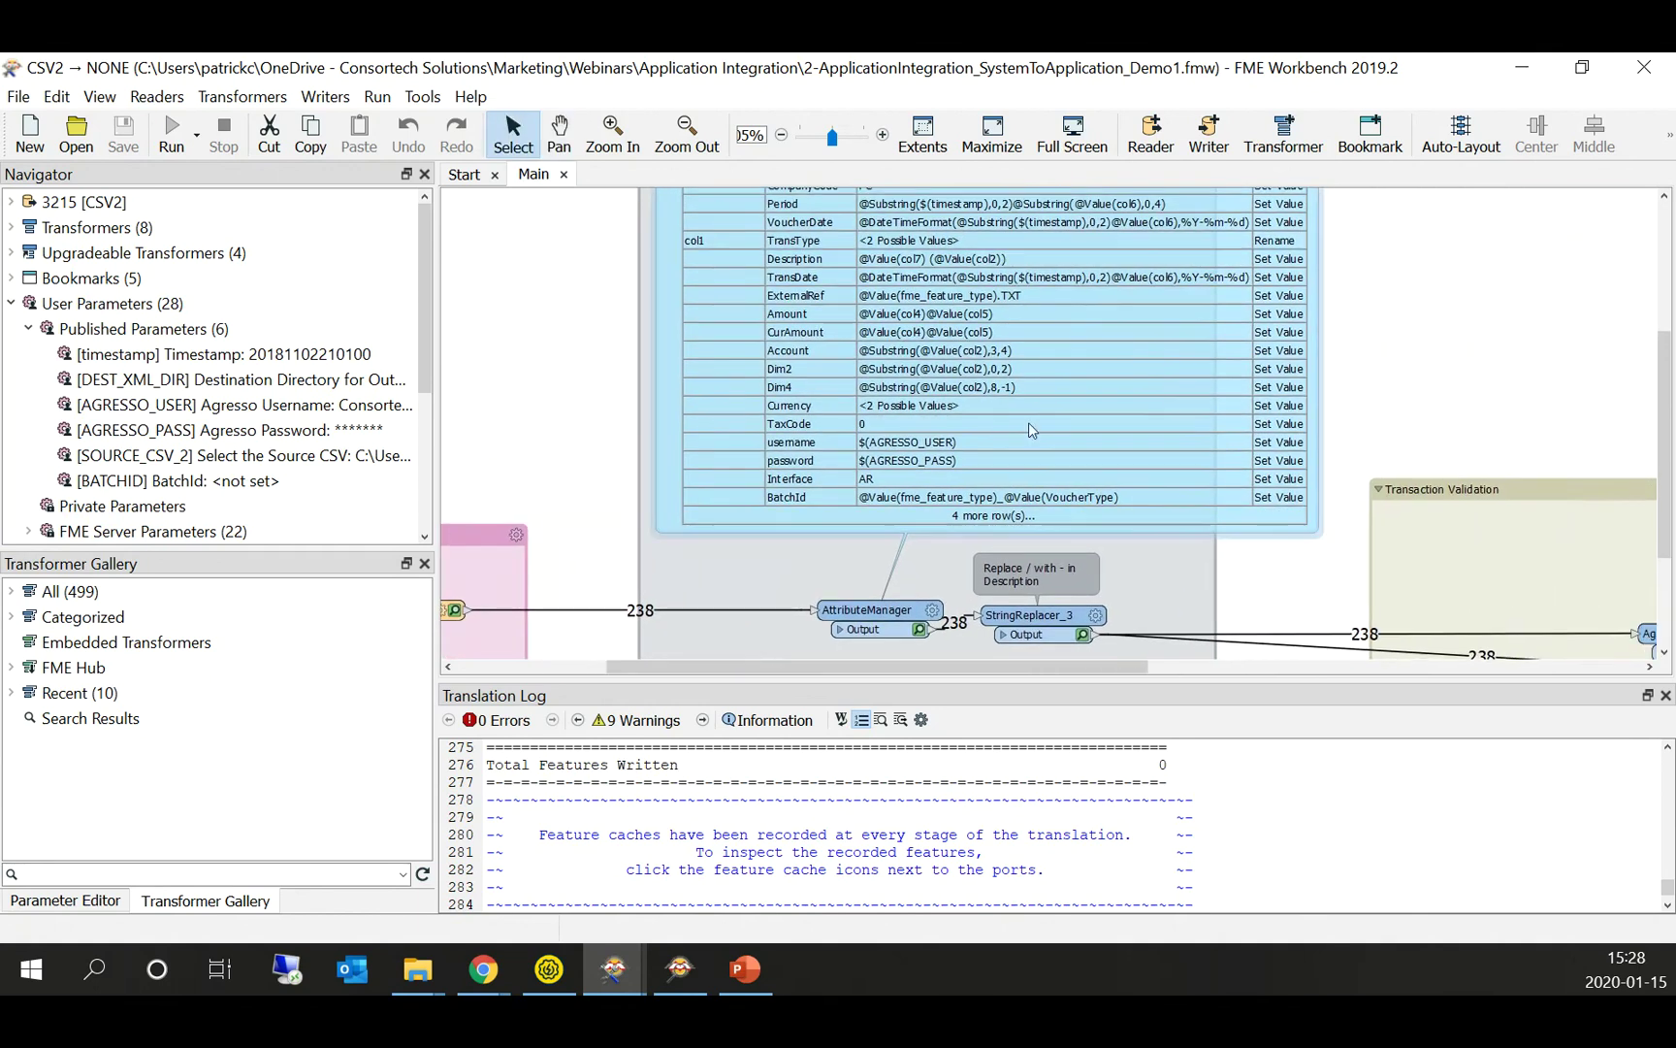
{"action": "scroll", "coordinate": [909, 450], "scroll_direction": "down", "scroll_amount": 1}
{"action": "scroll", "coordinate": [1261, 368], "scroll_direction": "down", "scroll_amount": 2}
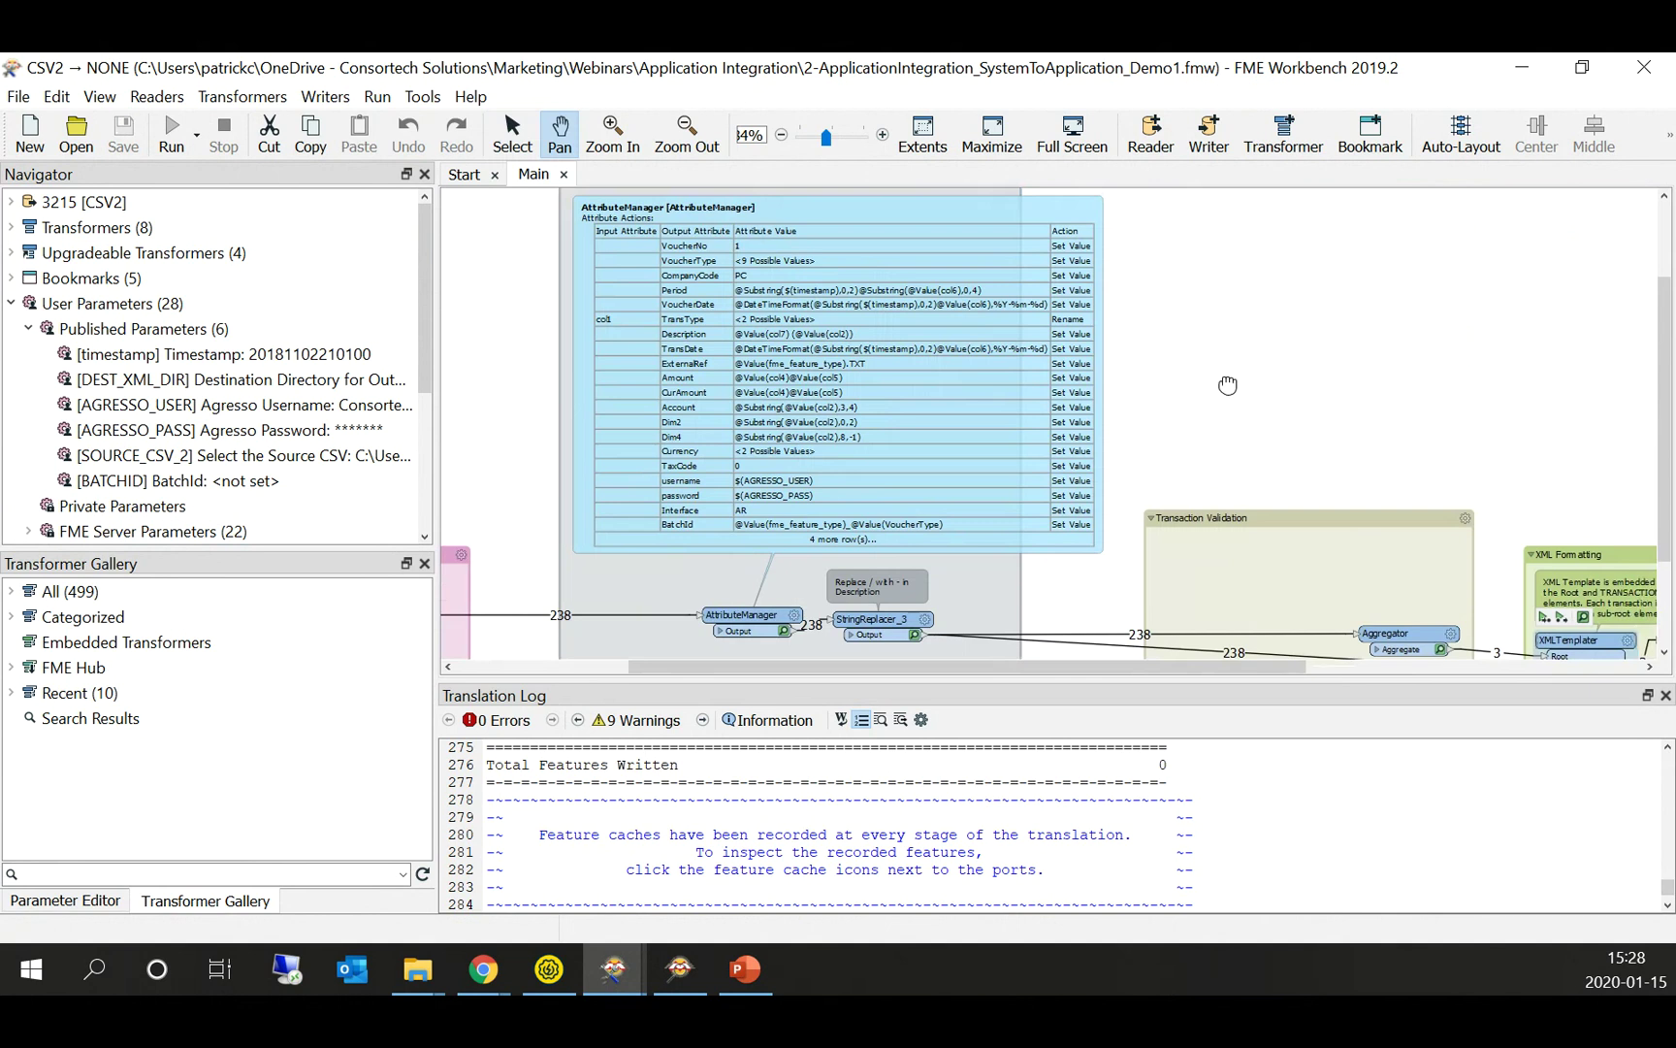
{"action": "left_click_drag", "start_coordinate": [1129, 403], "coordinate": [1068, 287]}
{"action": "left_click_drag", "start_coordinate": [772, 554], "coordinate": [841, 588]}
{"action": "key", "text": "Escape"}
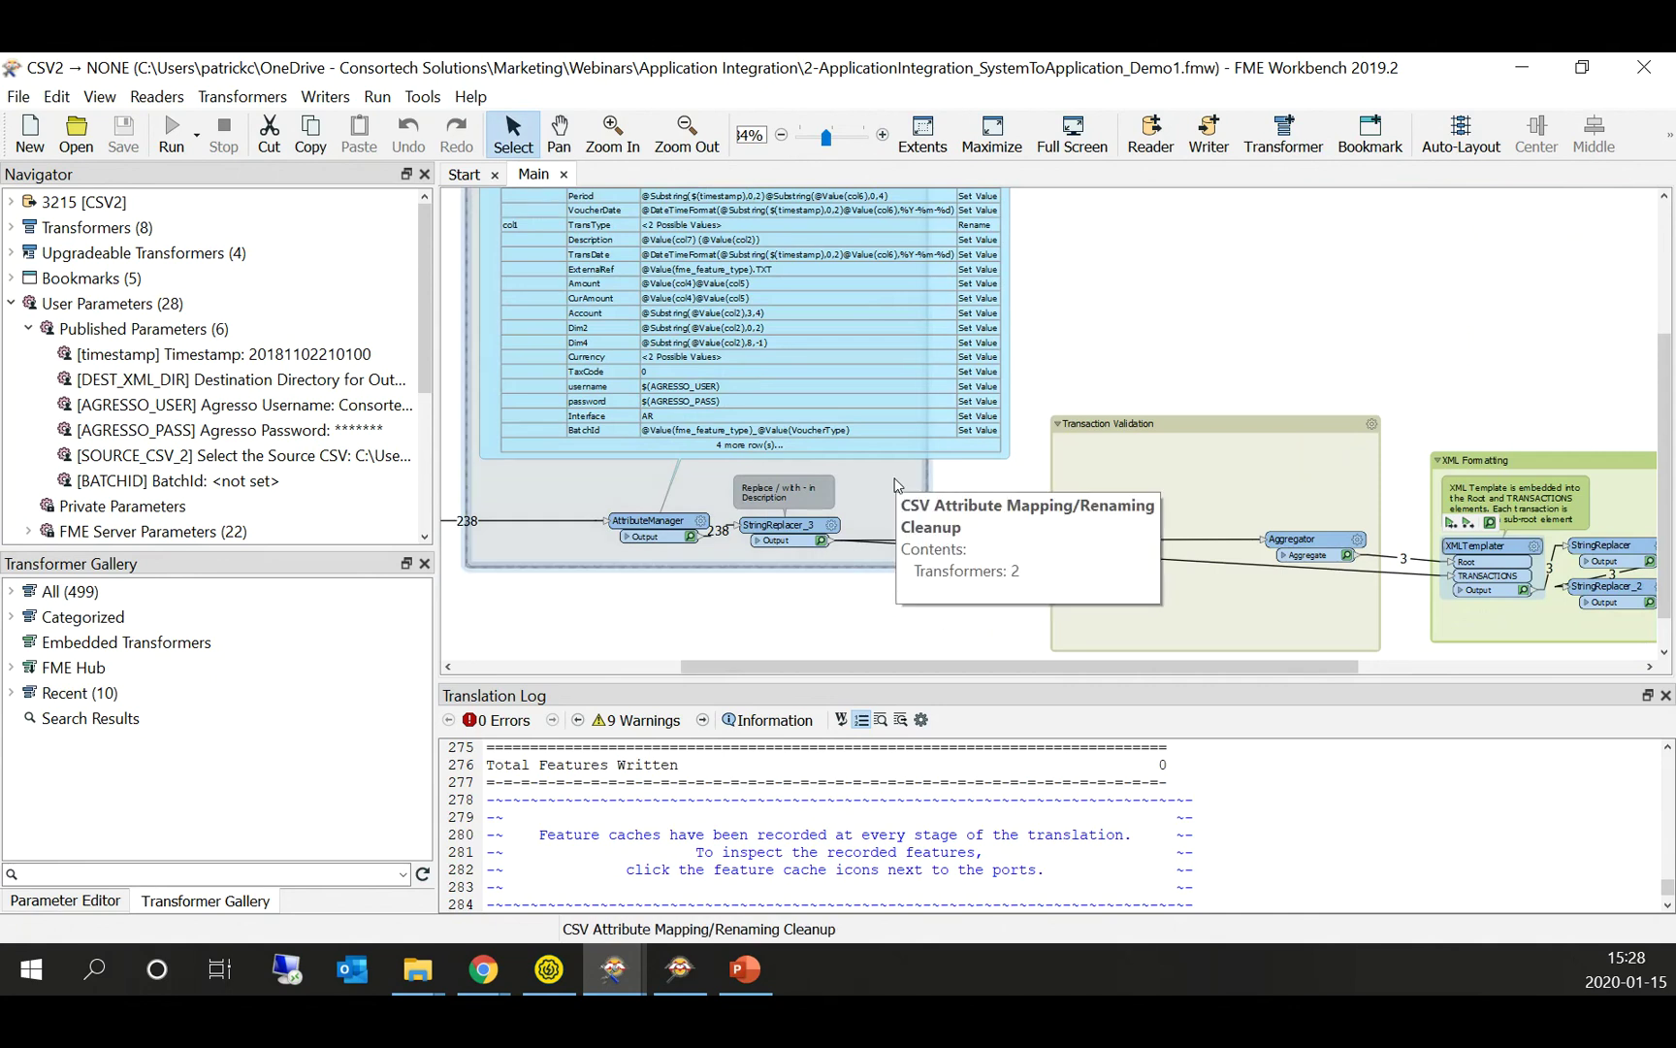
{"action": "left_click_drag", "start_coordinate": [1072, 262], "coordinate": [1083, 341]}
{"action": "key", "text": "Escape"}
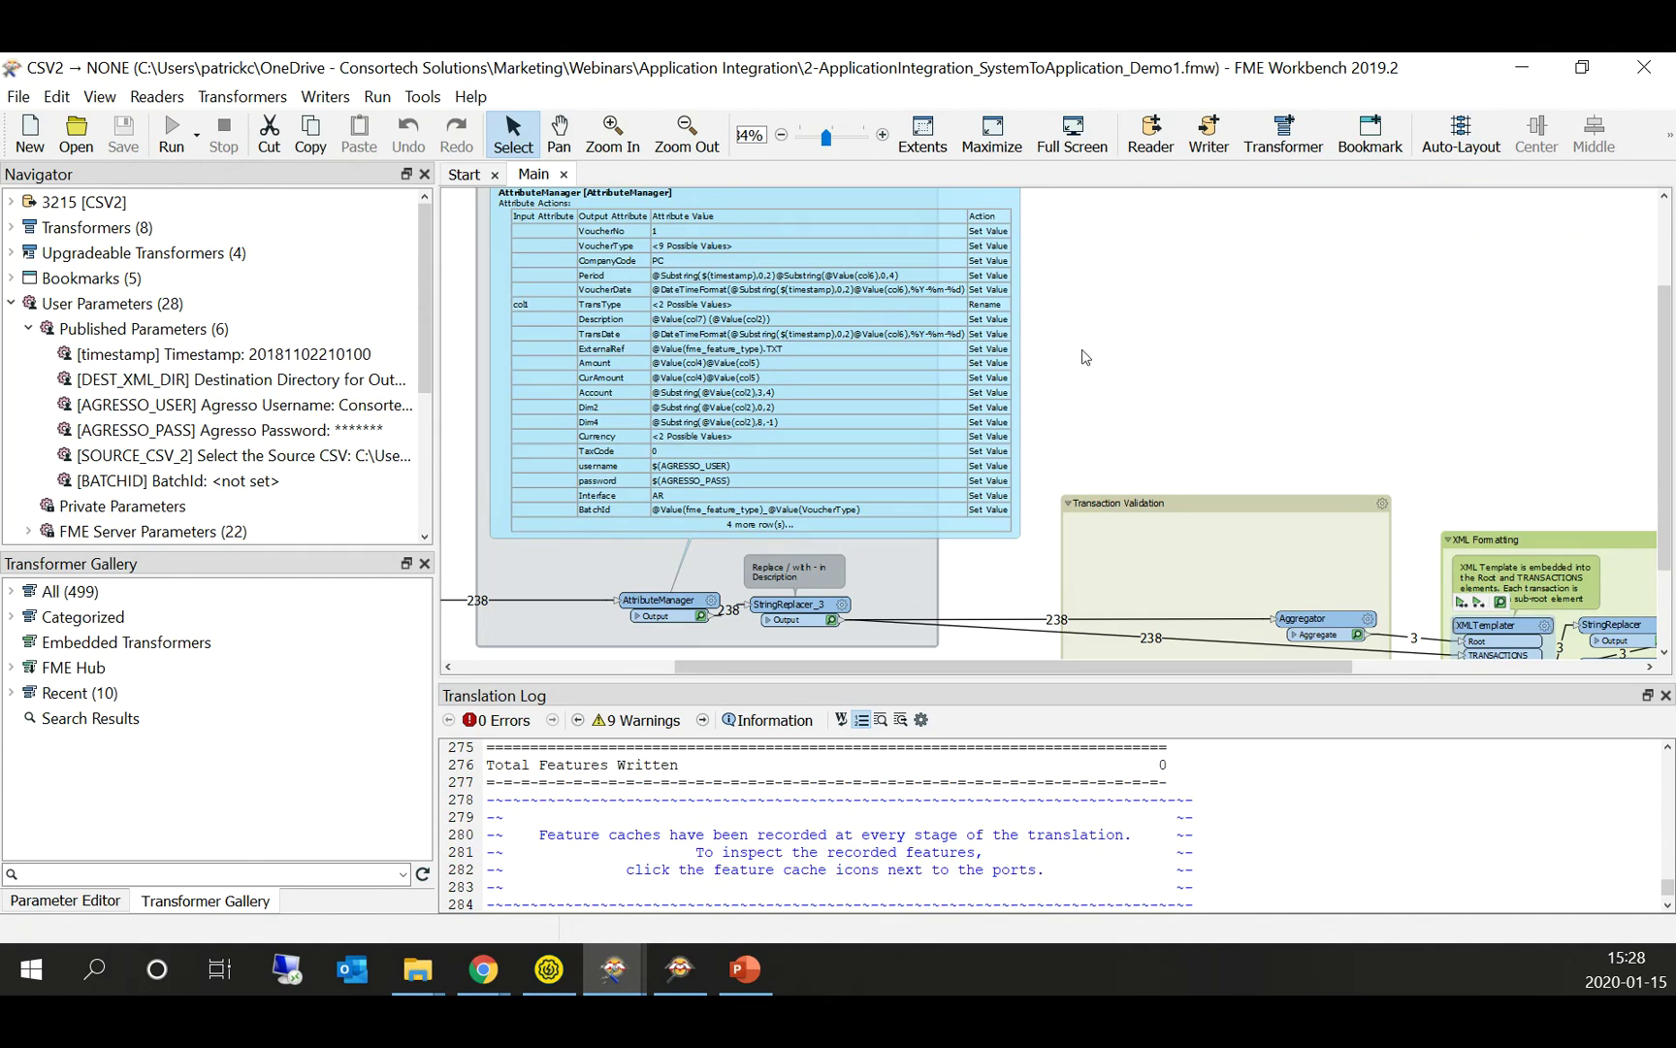
Step: Examine StringReplacer_3 in the attribute mapping bookmark and its connections towards the Transaction Validation bookmark
{"action": "left_click_drag", "start_coordinate": [1128, 373], "coordinate": [1210, 281]}
{"action": "scroll", "coordinate": [859, 519], "scroll_direction": "up", "scroll_amount": 2}
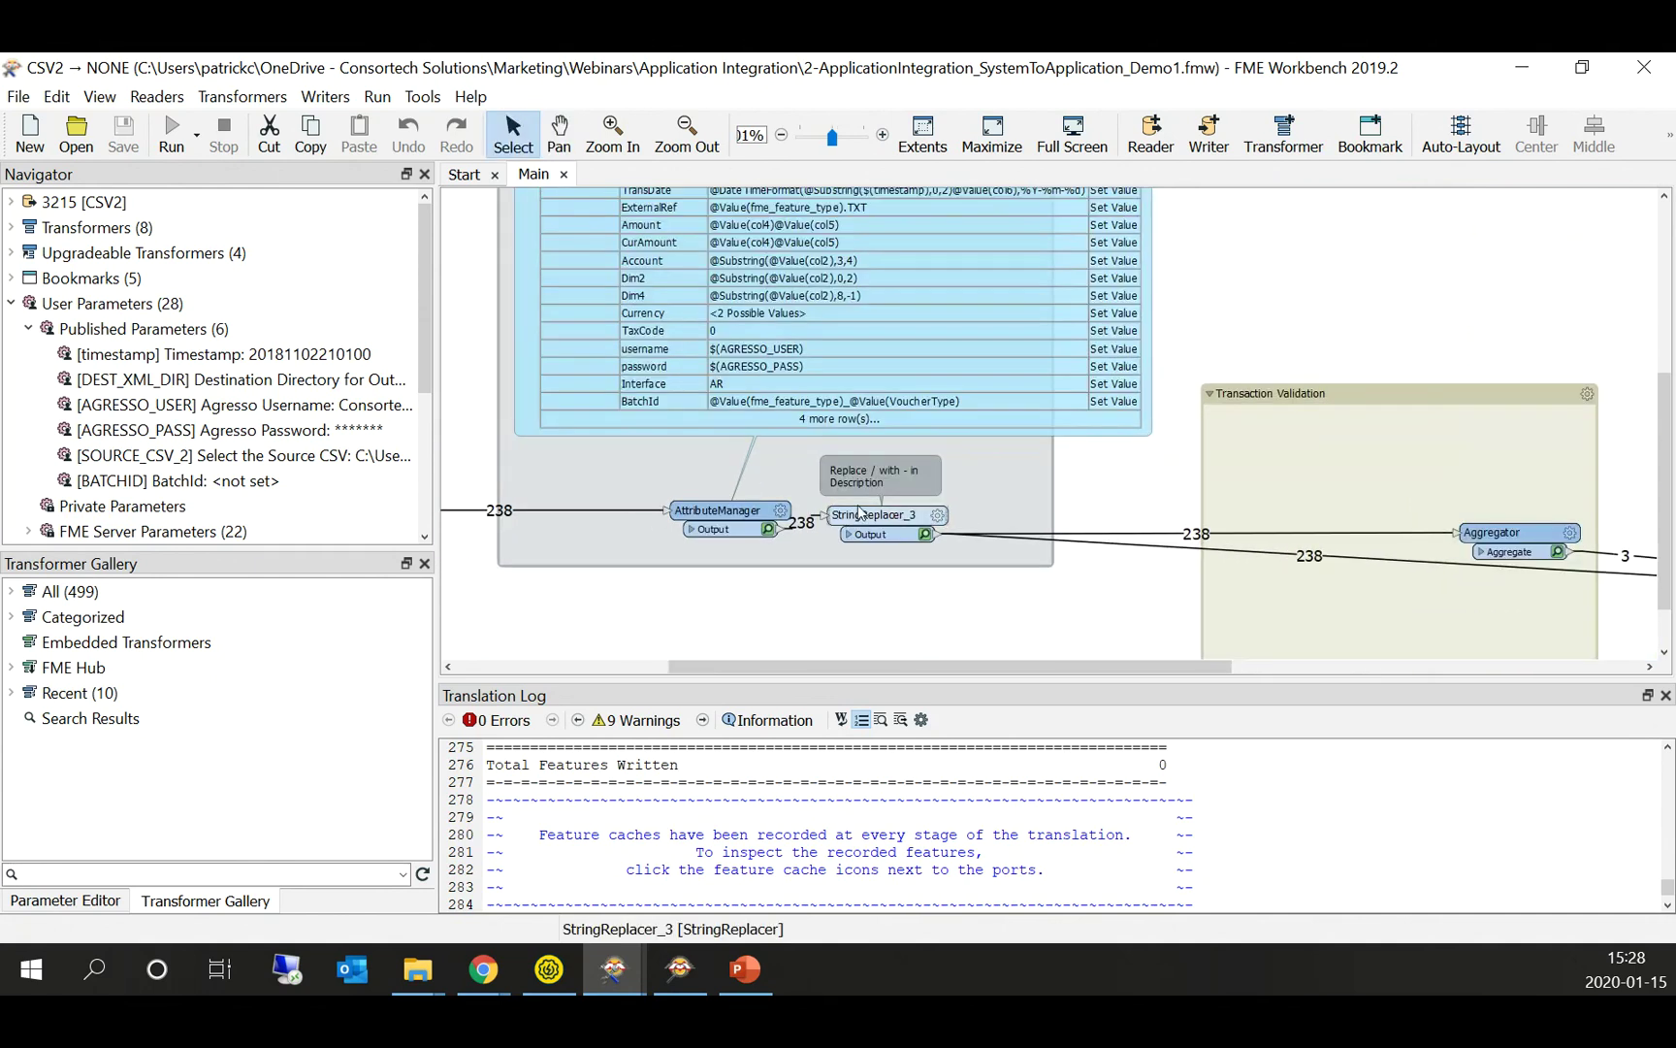
{"action": "left_click_drag", "start_coordinate": [1369, 315], "coordinate": [1313, 366]}
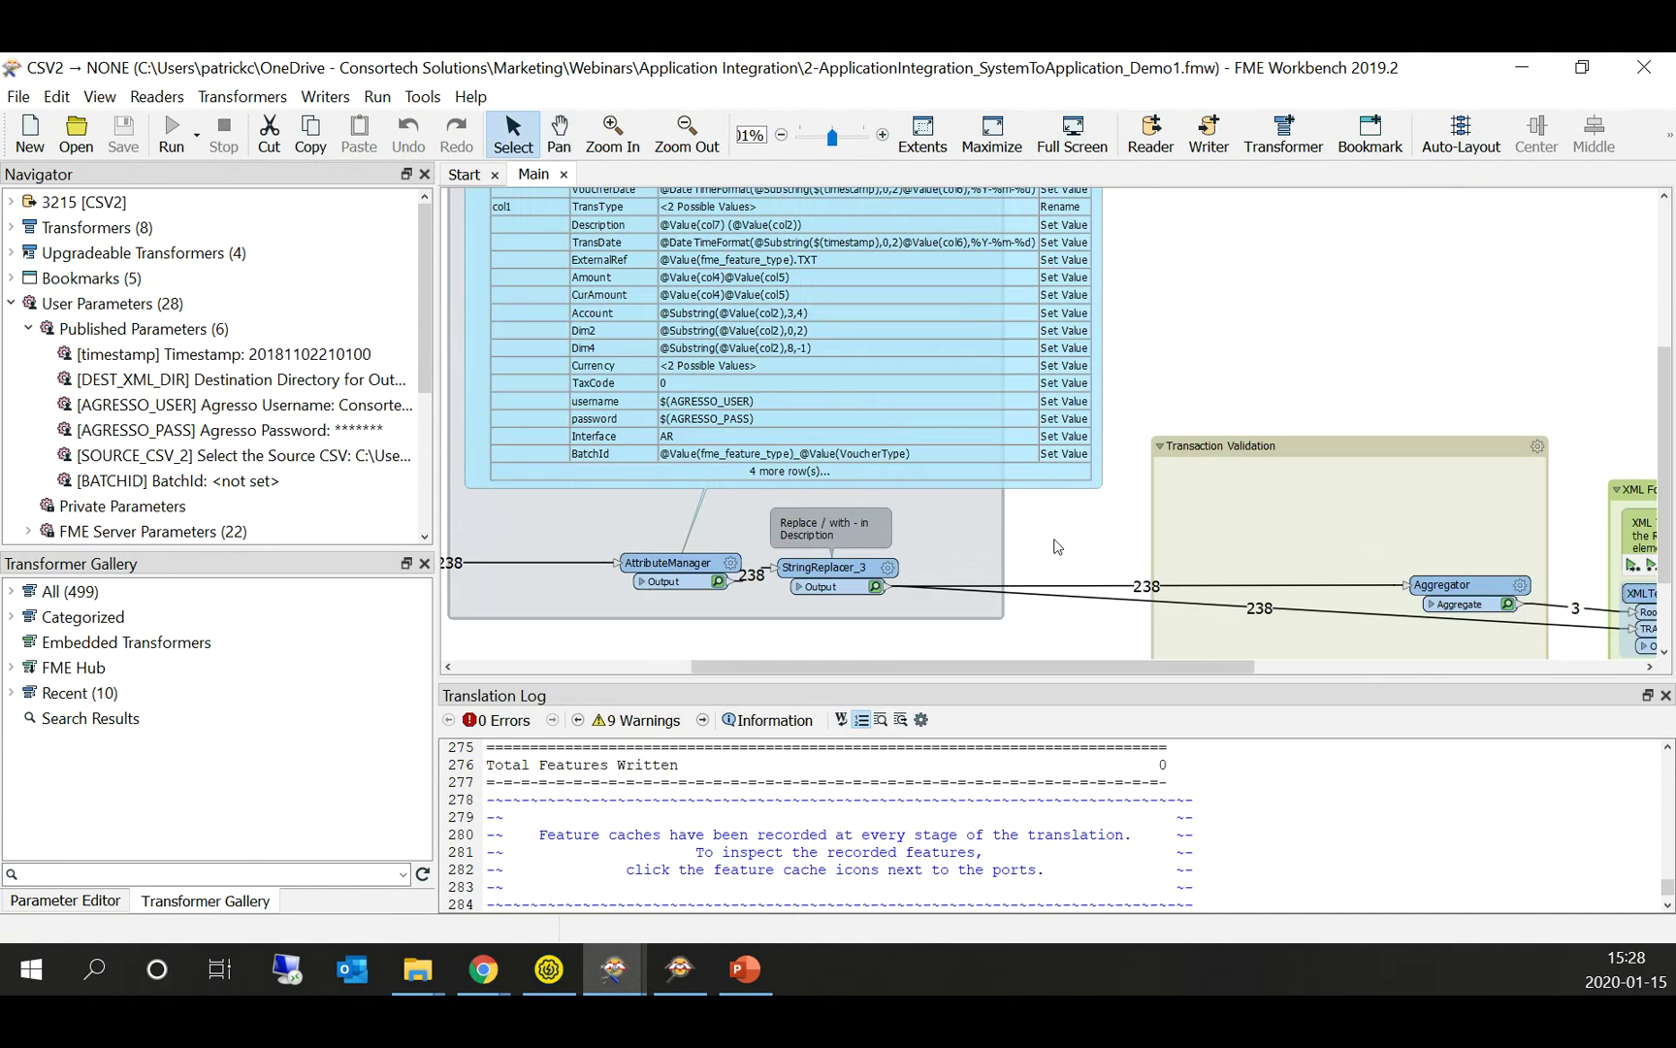
{"action": "scroll", "coordinate": [1057, 546], "scroll_direction": "down", "scroll_amount": 2}
{"action": "left_click_drag", "start_coordinate": [1252, 339], "coordinate": [1197, 343]}
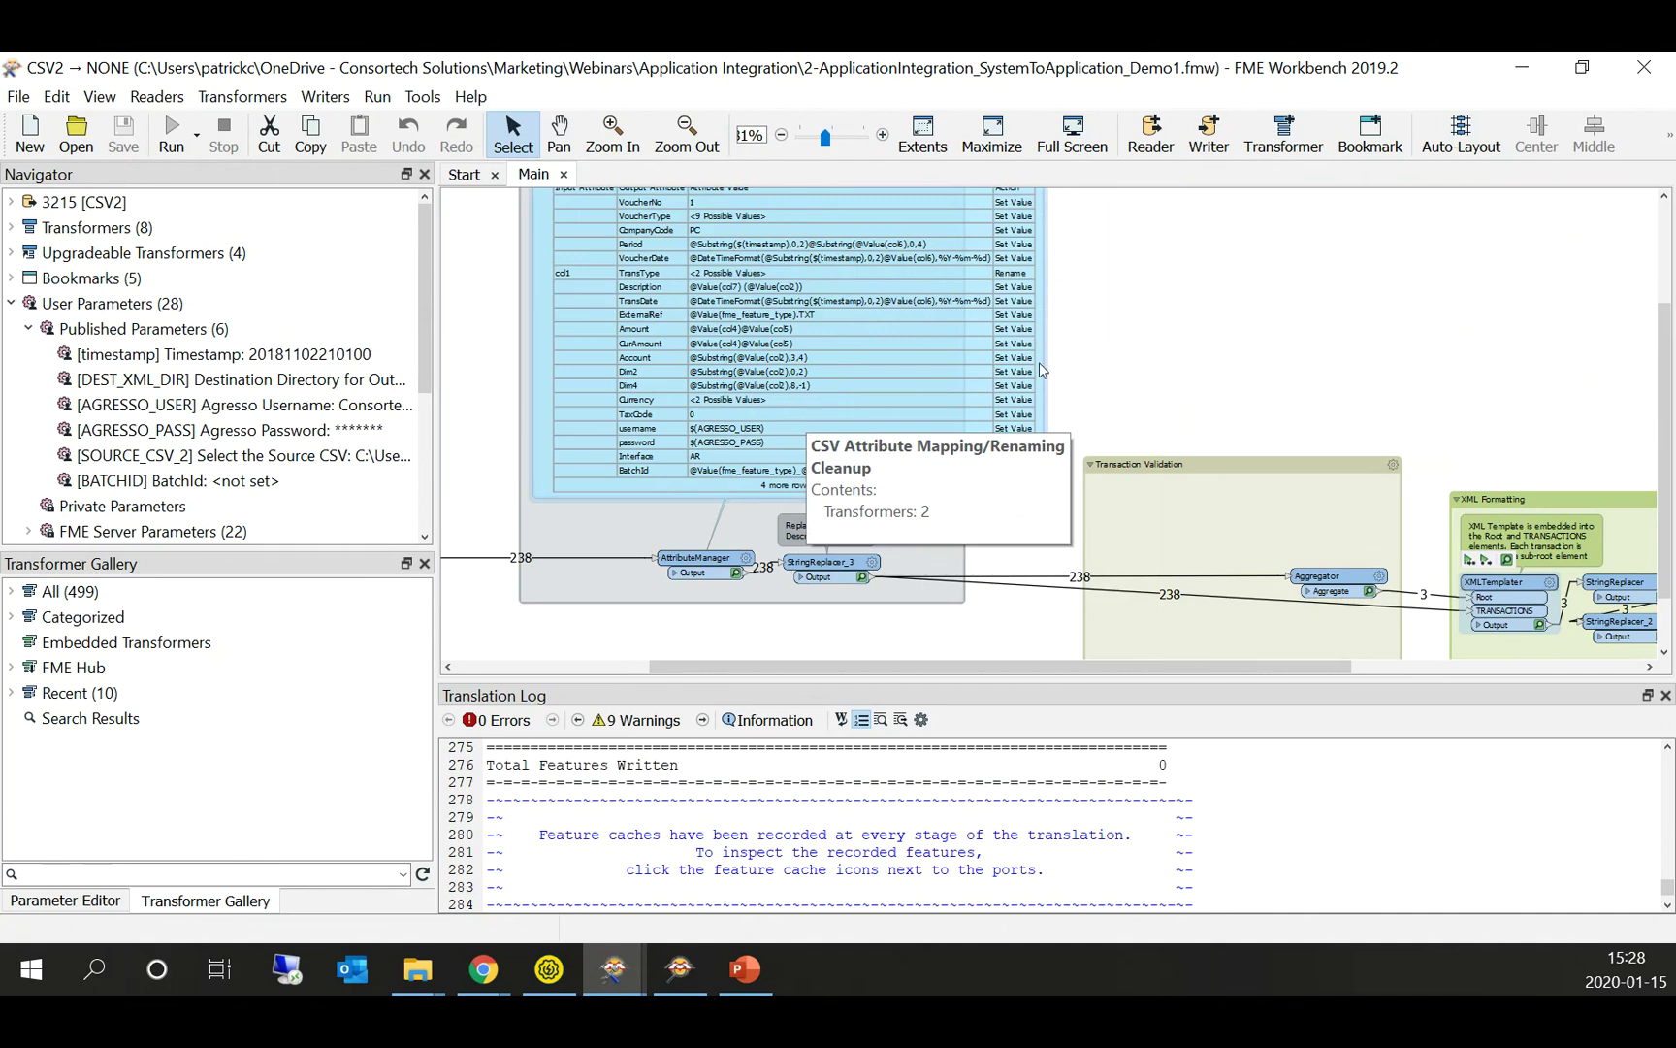
Step: Open the XMLTemplater's parameters in the XML Formatting bookmark and display its ROOT template expression
{"action": "left_click_drag", "start_coordinate": [1252, 329], "coordinate": [878, 256]}
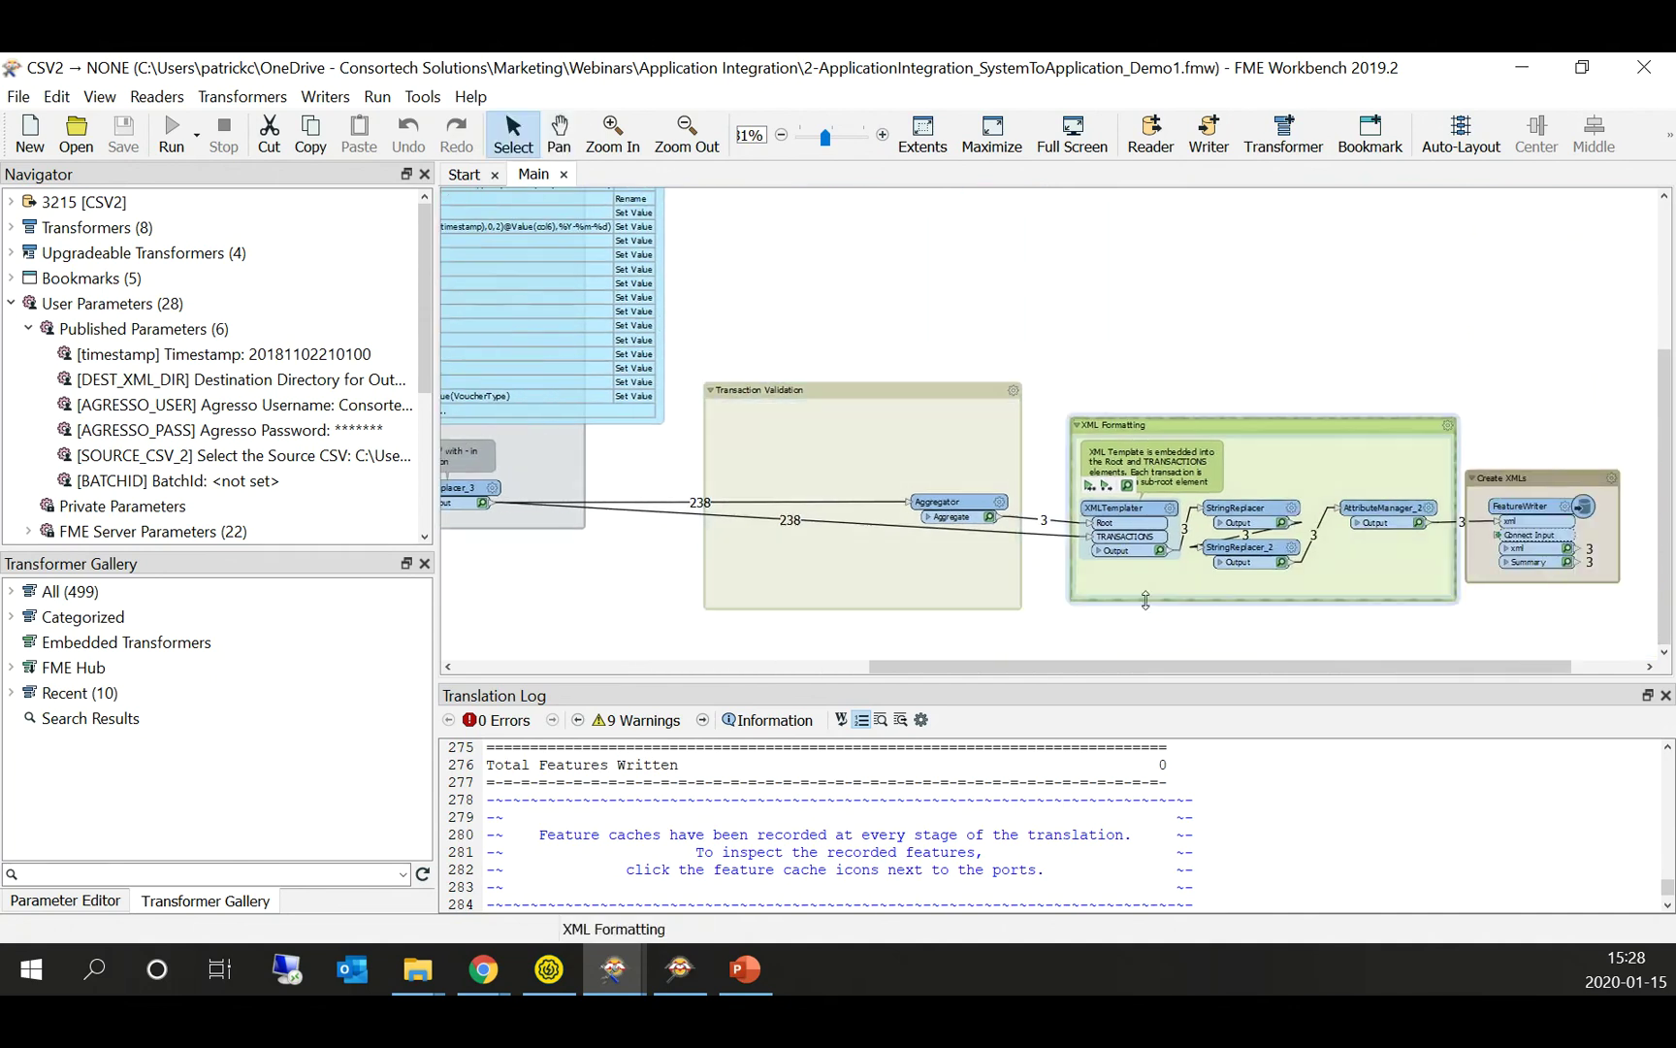
{"action": "scroll", "coordinate": [1178, 630], "scroll_direction": "up", "scroll_amount": 3}
{"action": "left_click_drag", "start_coordinate": [1150, 563], "coordinate": [882, 553]}
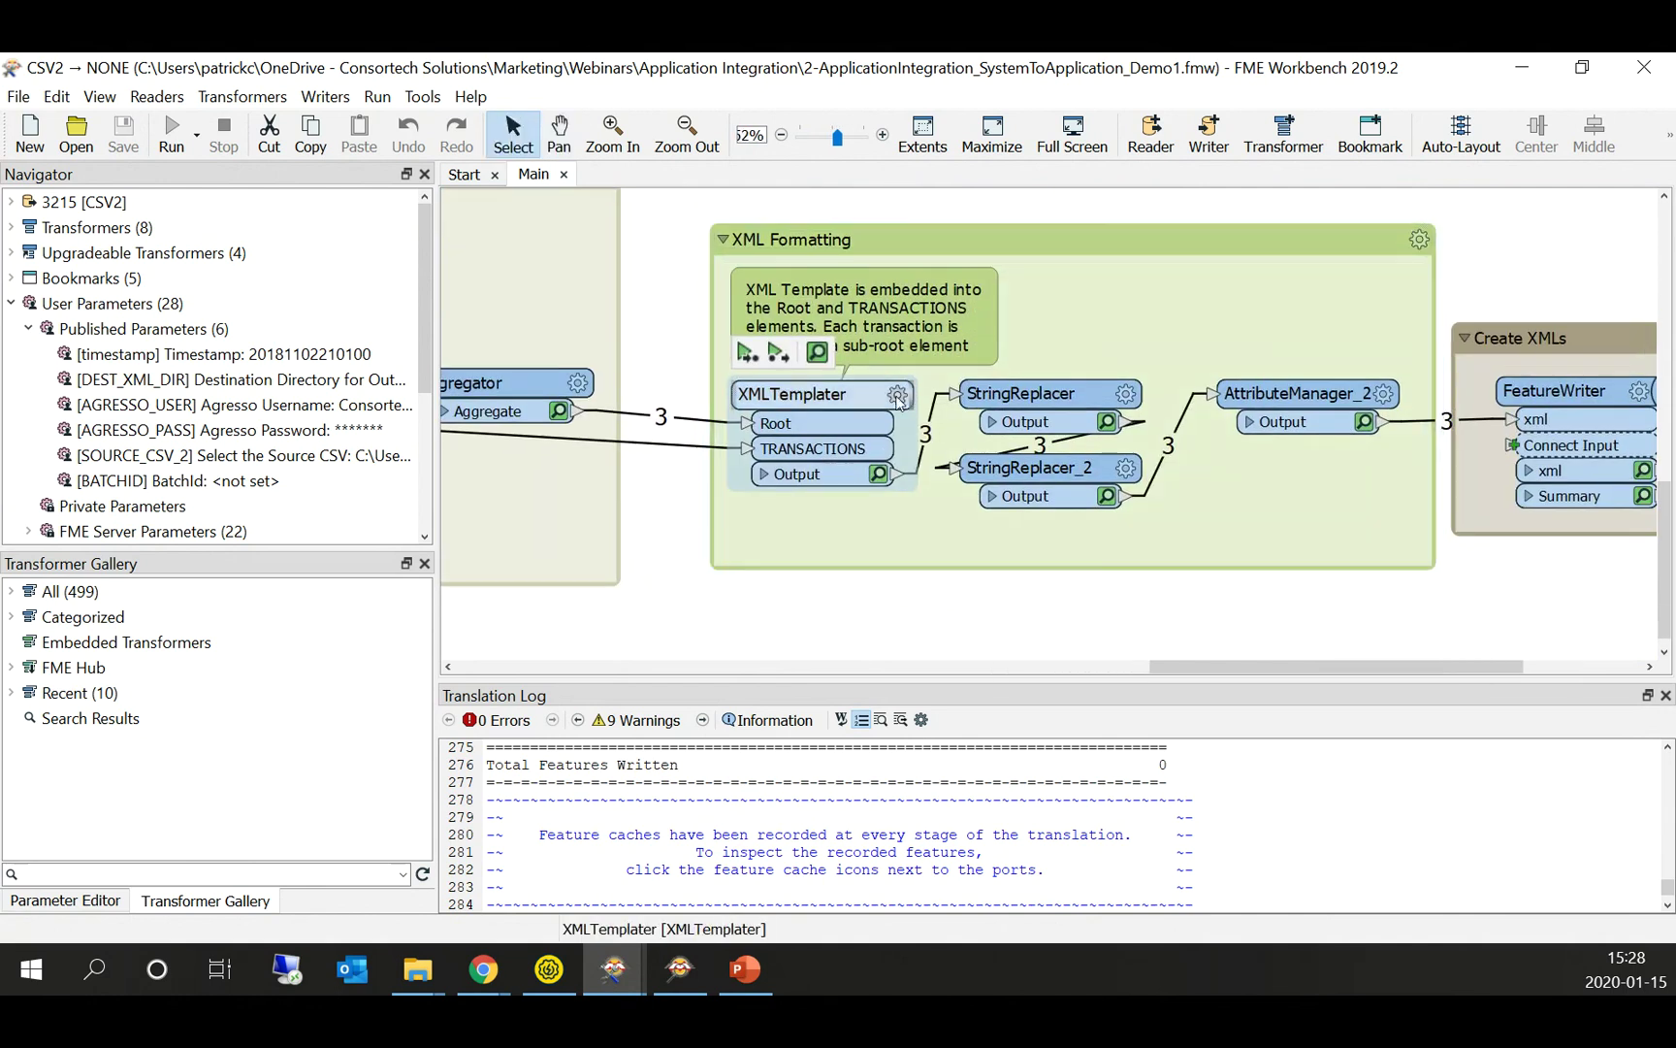
{"action": "mouse_move", "coordinate": [897, 401]}
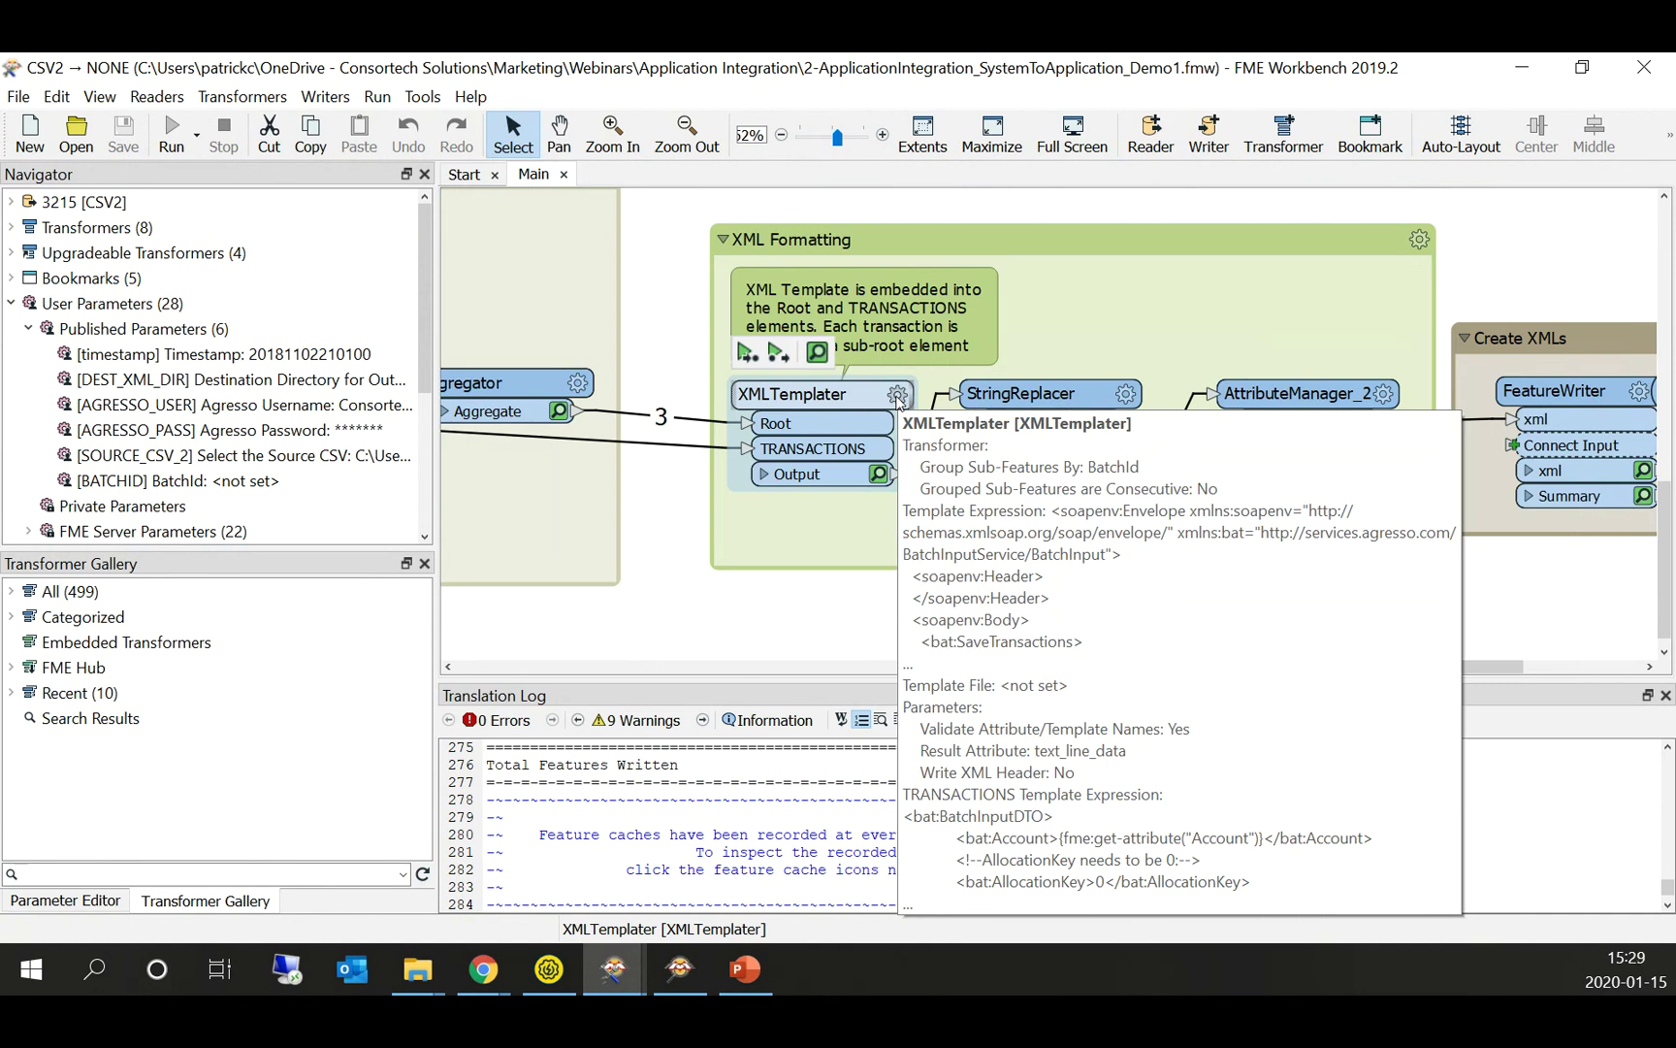
{"action": "left_click", "coordinate": [898, 398]}
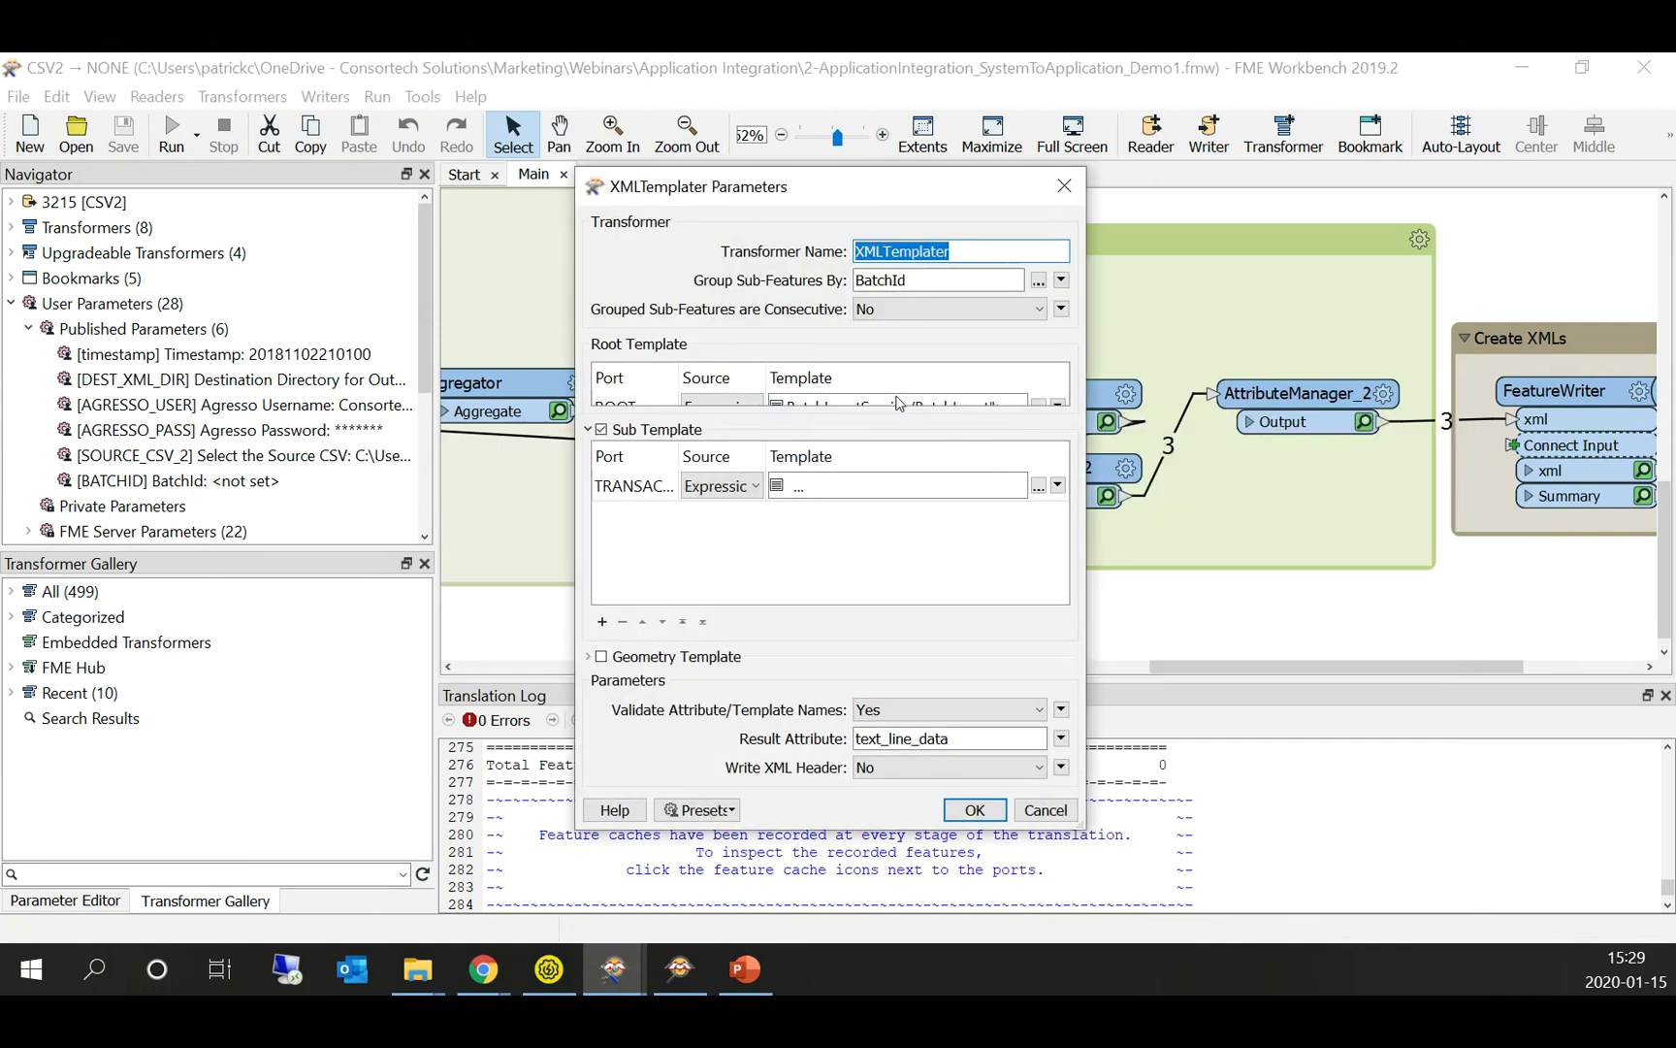
{"action": "left_click_drag", "start_coordinate": [970, 187], "coordinate": [1414, 228]}
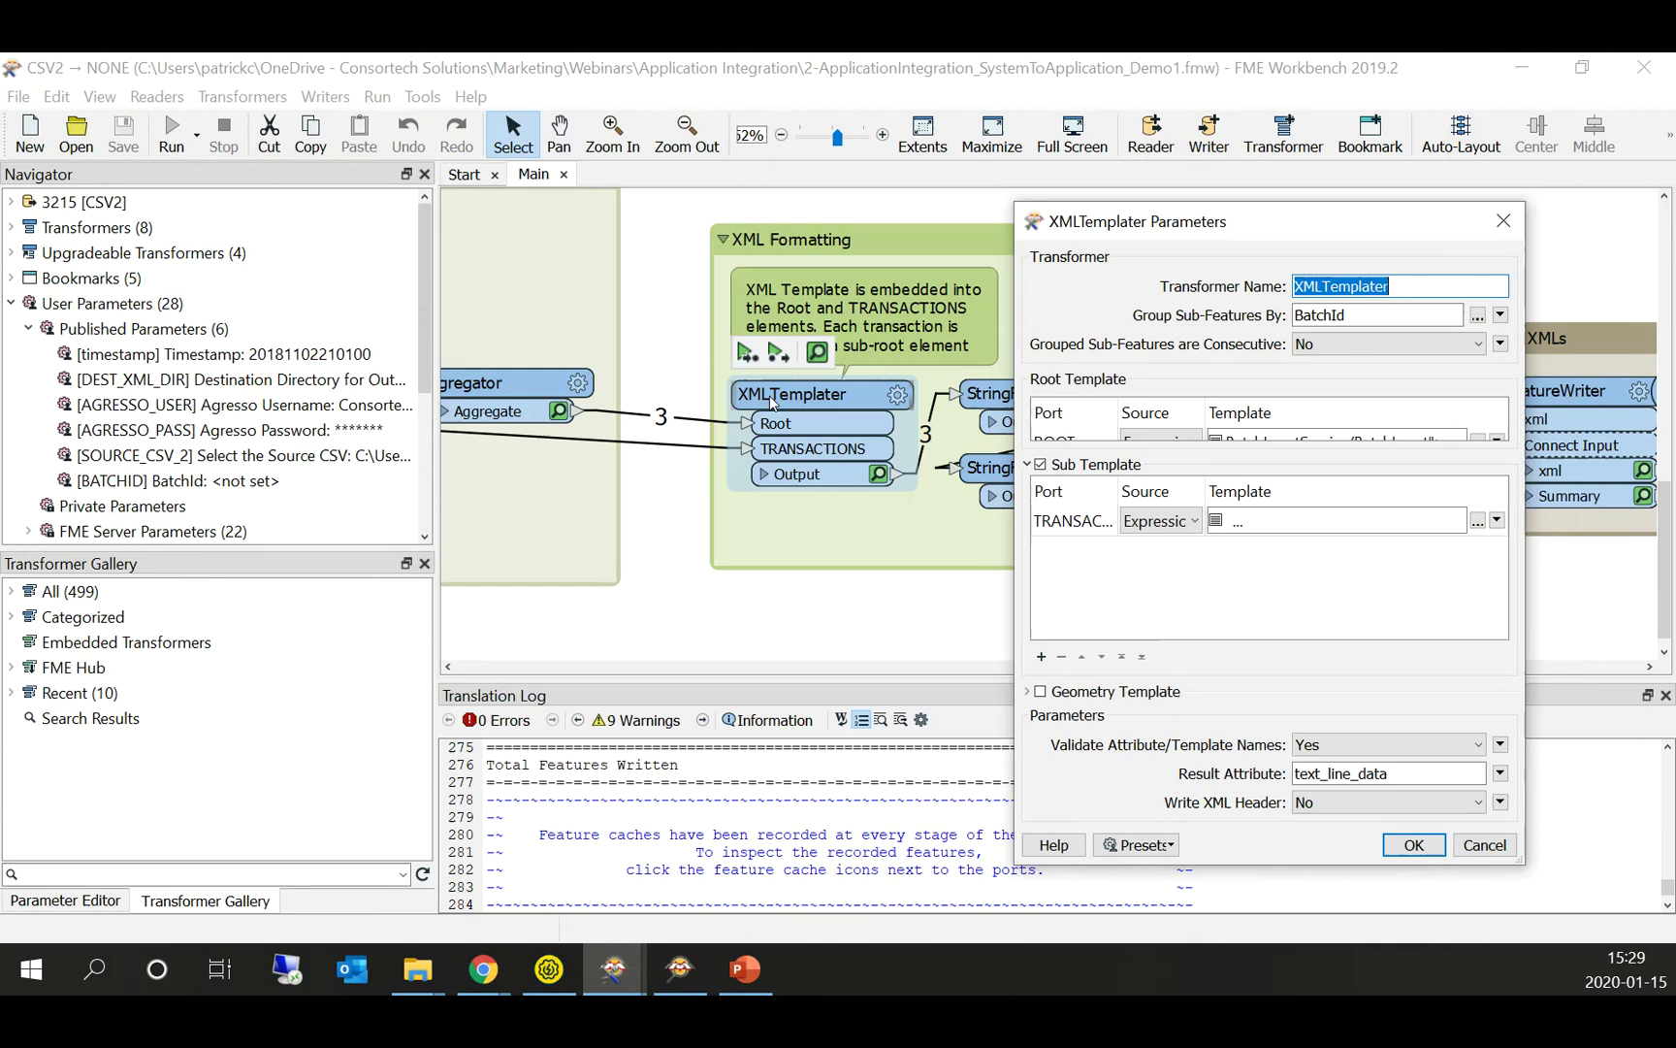
{"action": "left_click", "coordinate": [1476, 439]}
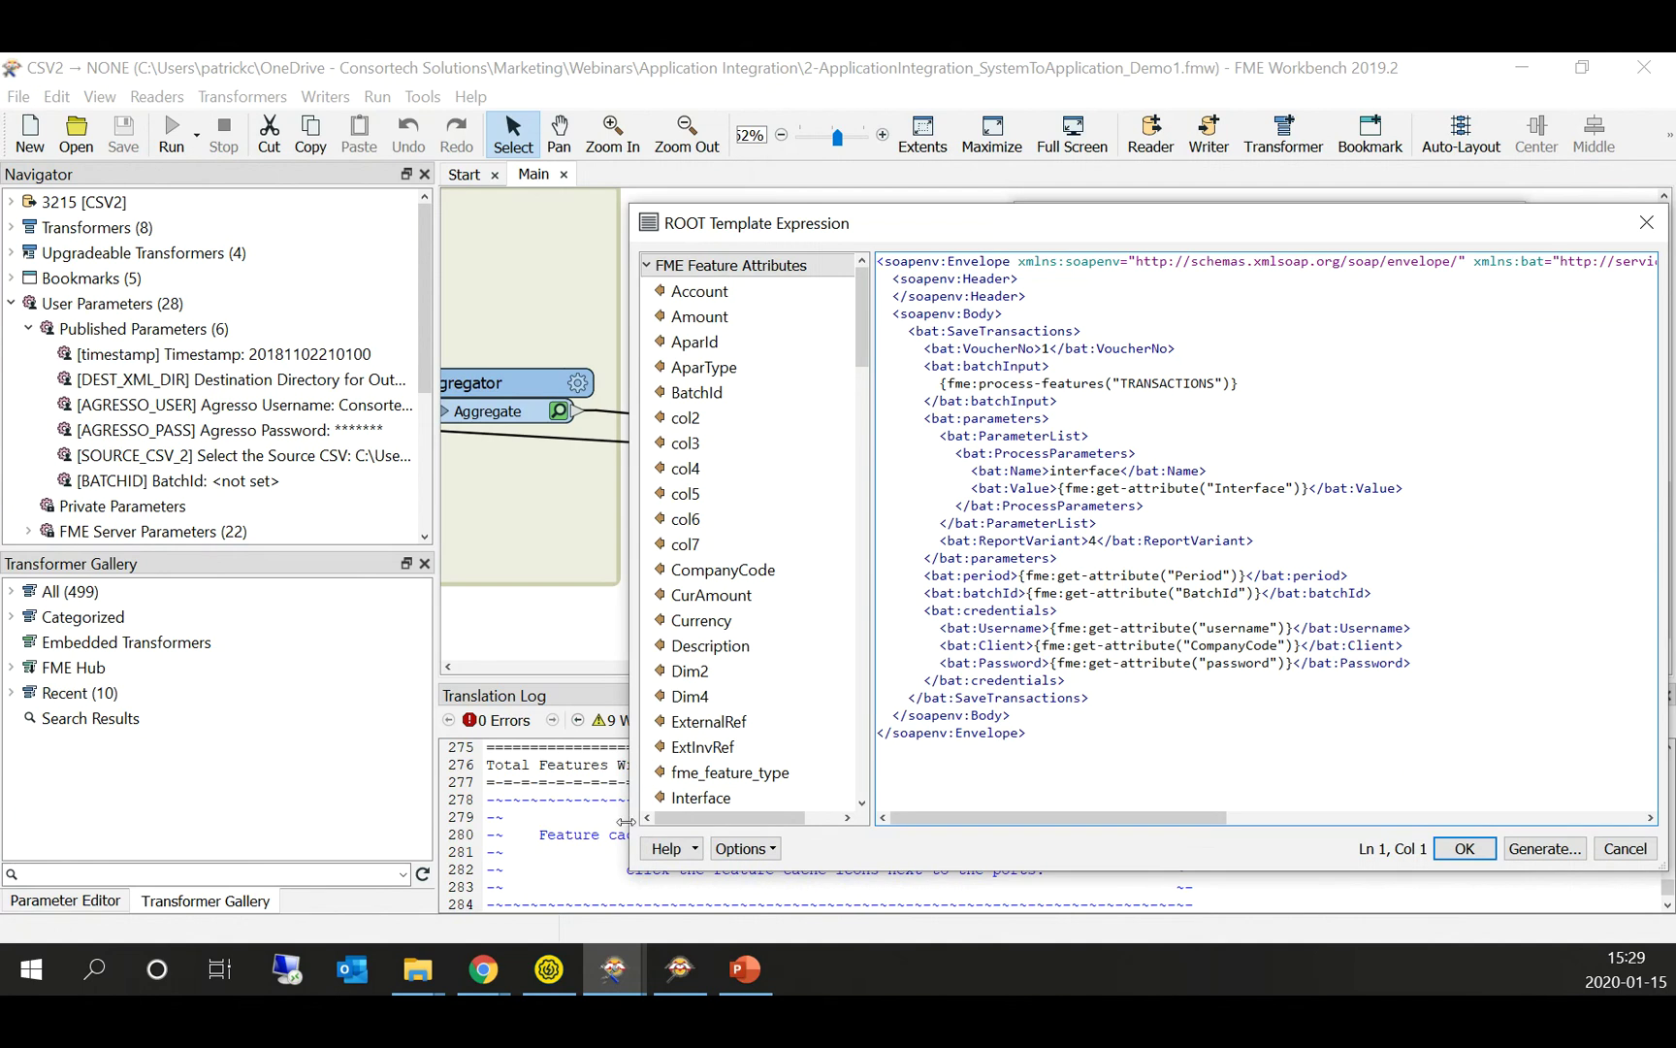
Step: Switch to SoapUI and review Request 2's XML body for the SaveTransactions operation, including the AllocationKey element
{"action": "left_click", "coordinate": [548, 971]}
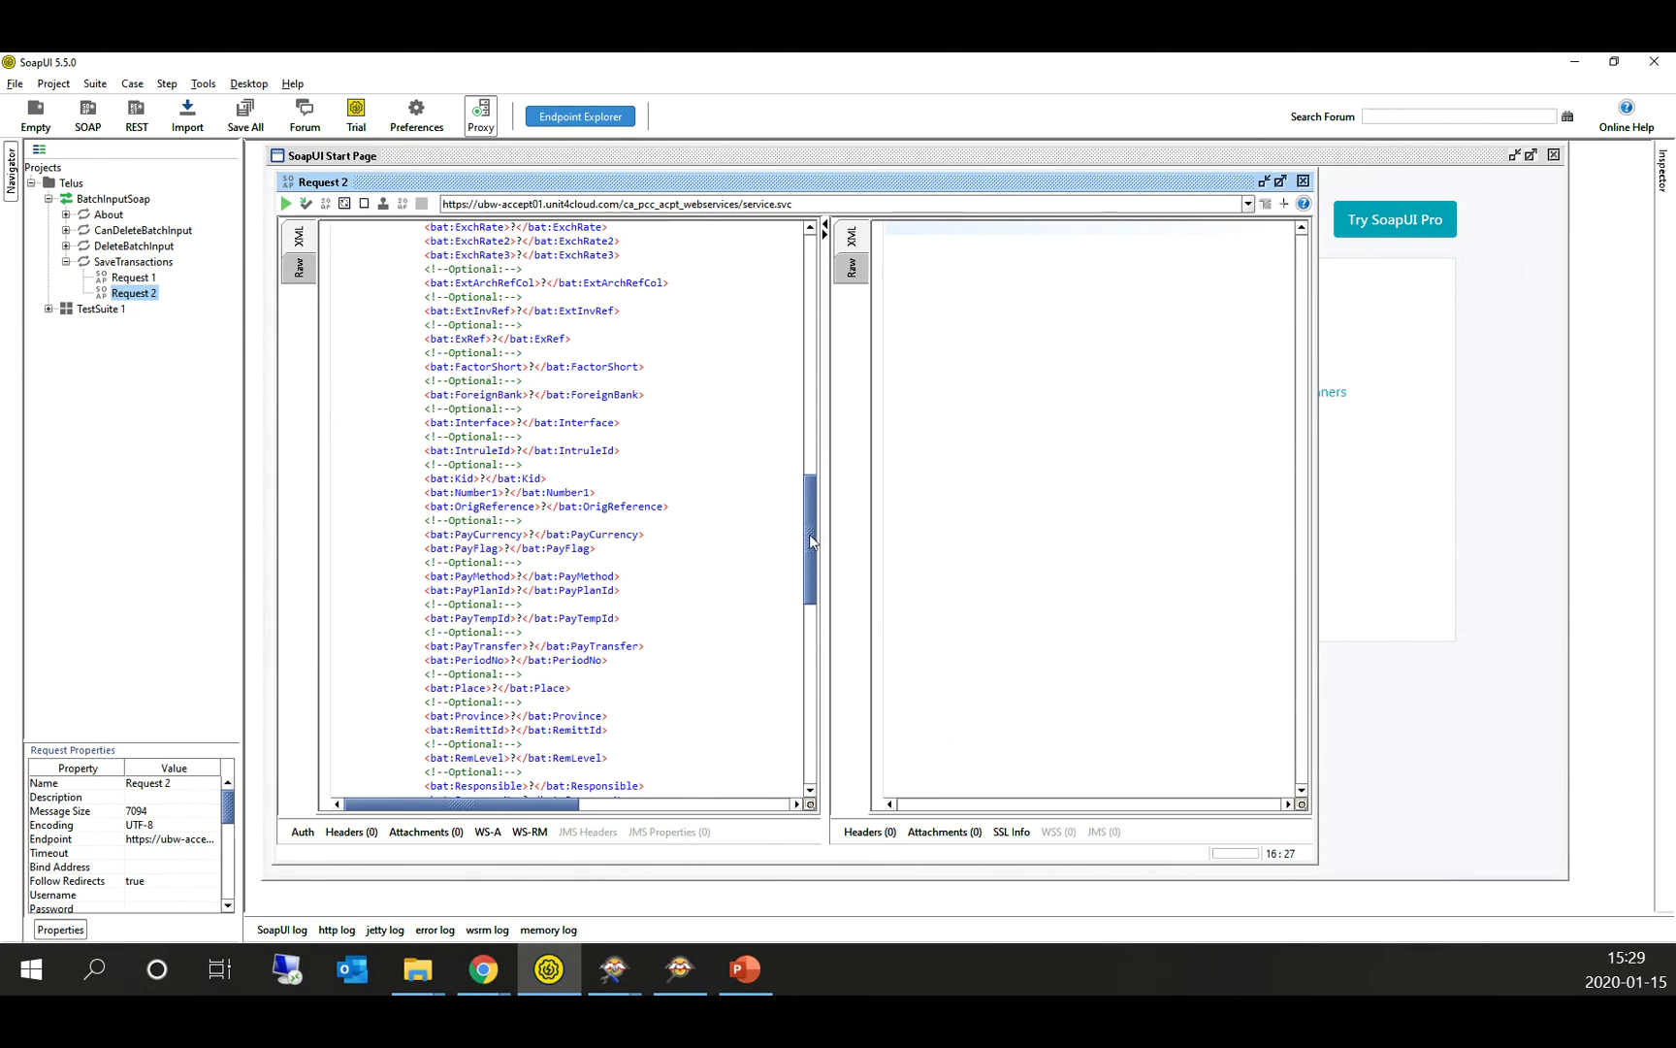
{"action": "scroll", "coordinate": [802, 503], "scroll_direction": "up", "scroll_amount": 3}
{"action": "left_click_drag", "start_coordinate": [802, 502], "coordinate": [820, 292]}
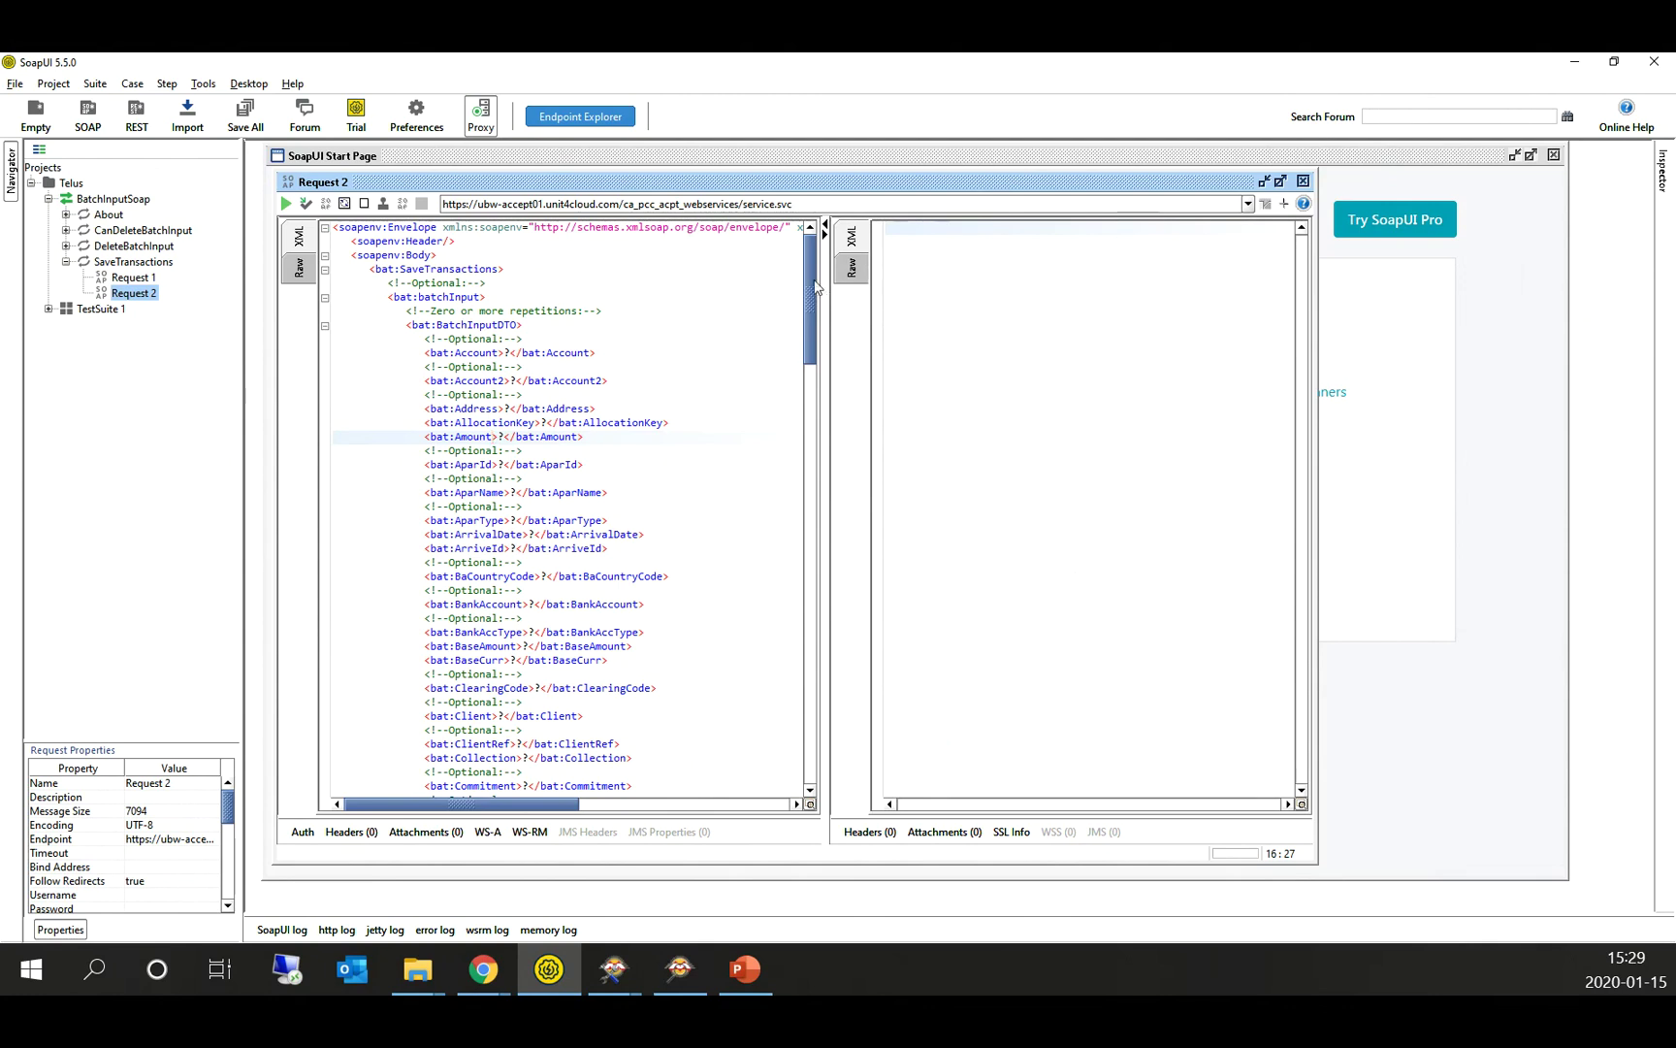
{"action": "left_click", "coordinate": [138, 262]}
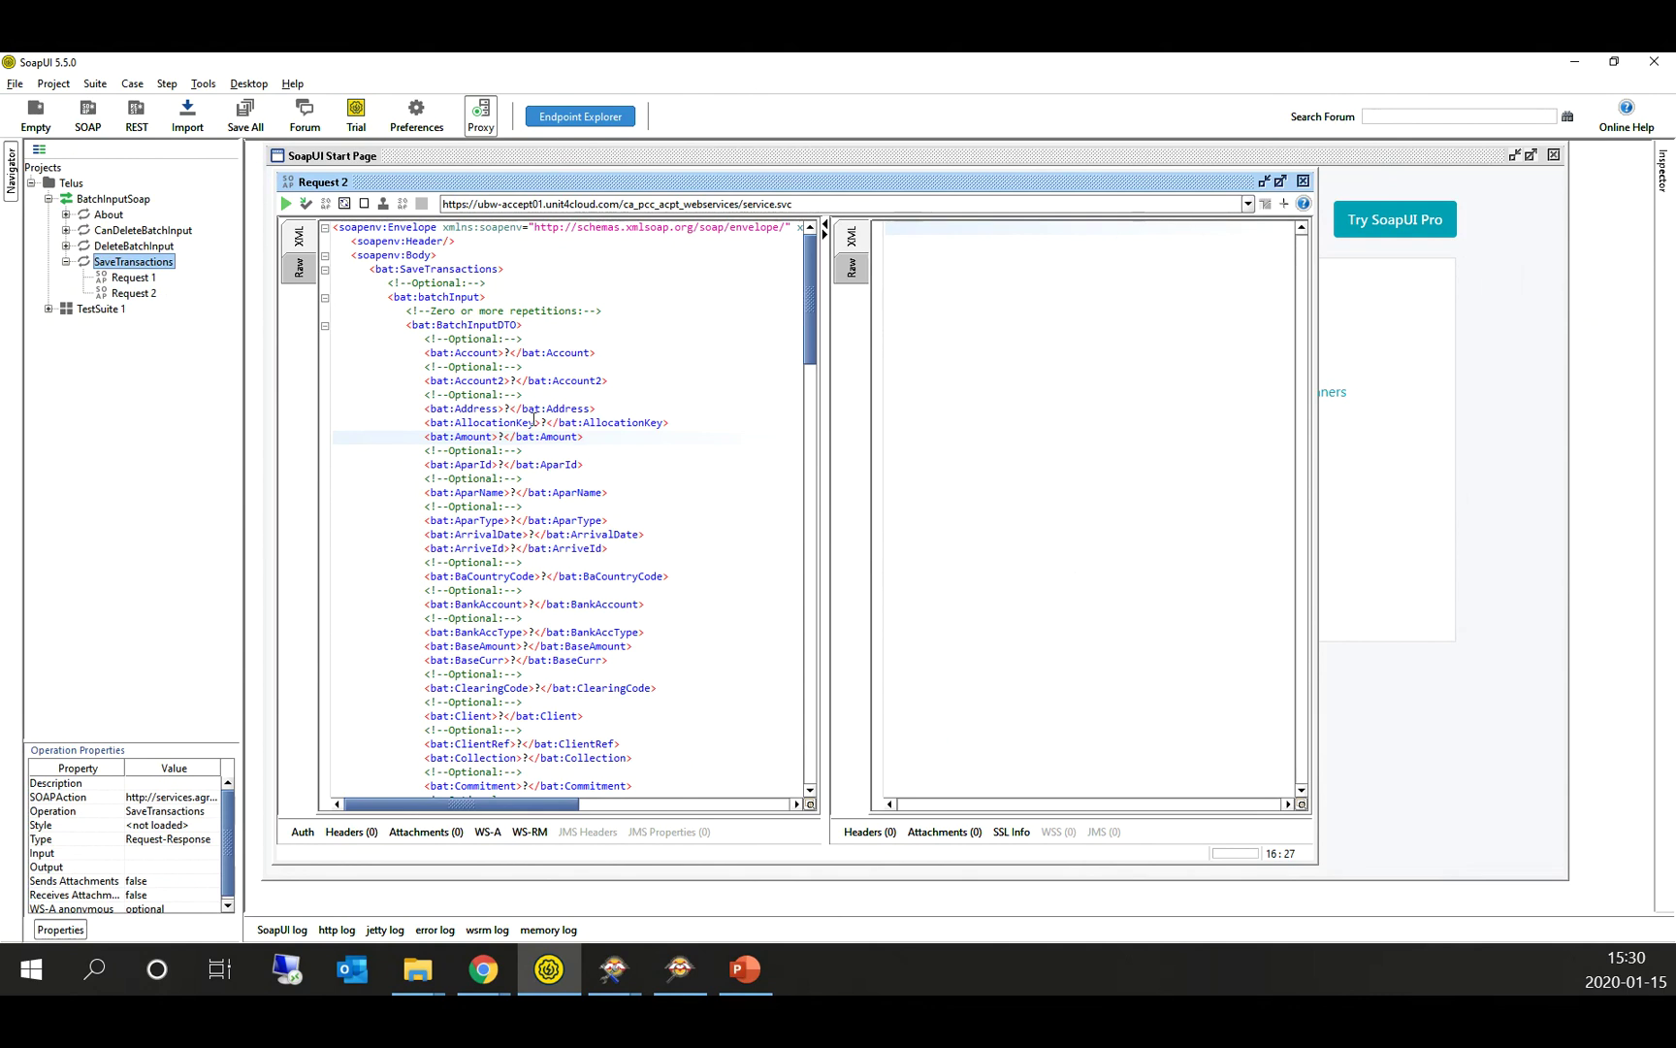
{"action": "scroll", "coordinate": [533, 419], "scroll_direction": "down", "scroll_amount": 2}
{"action": "scroll", "coordinate": [533, 419], "scroll_direction": "down", "scroll_amount": 1}
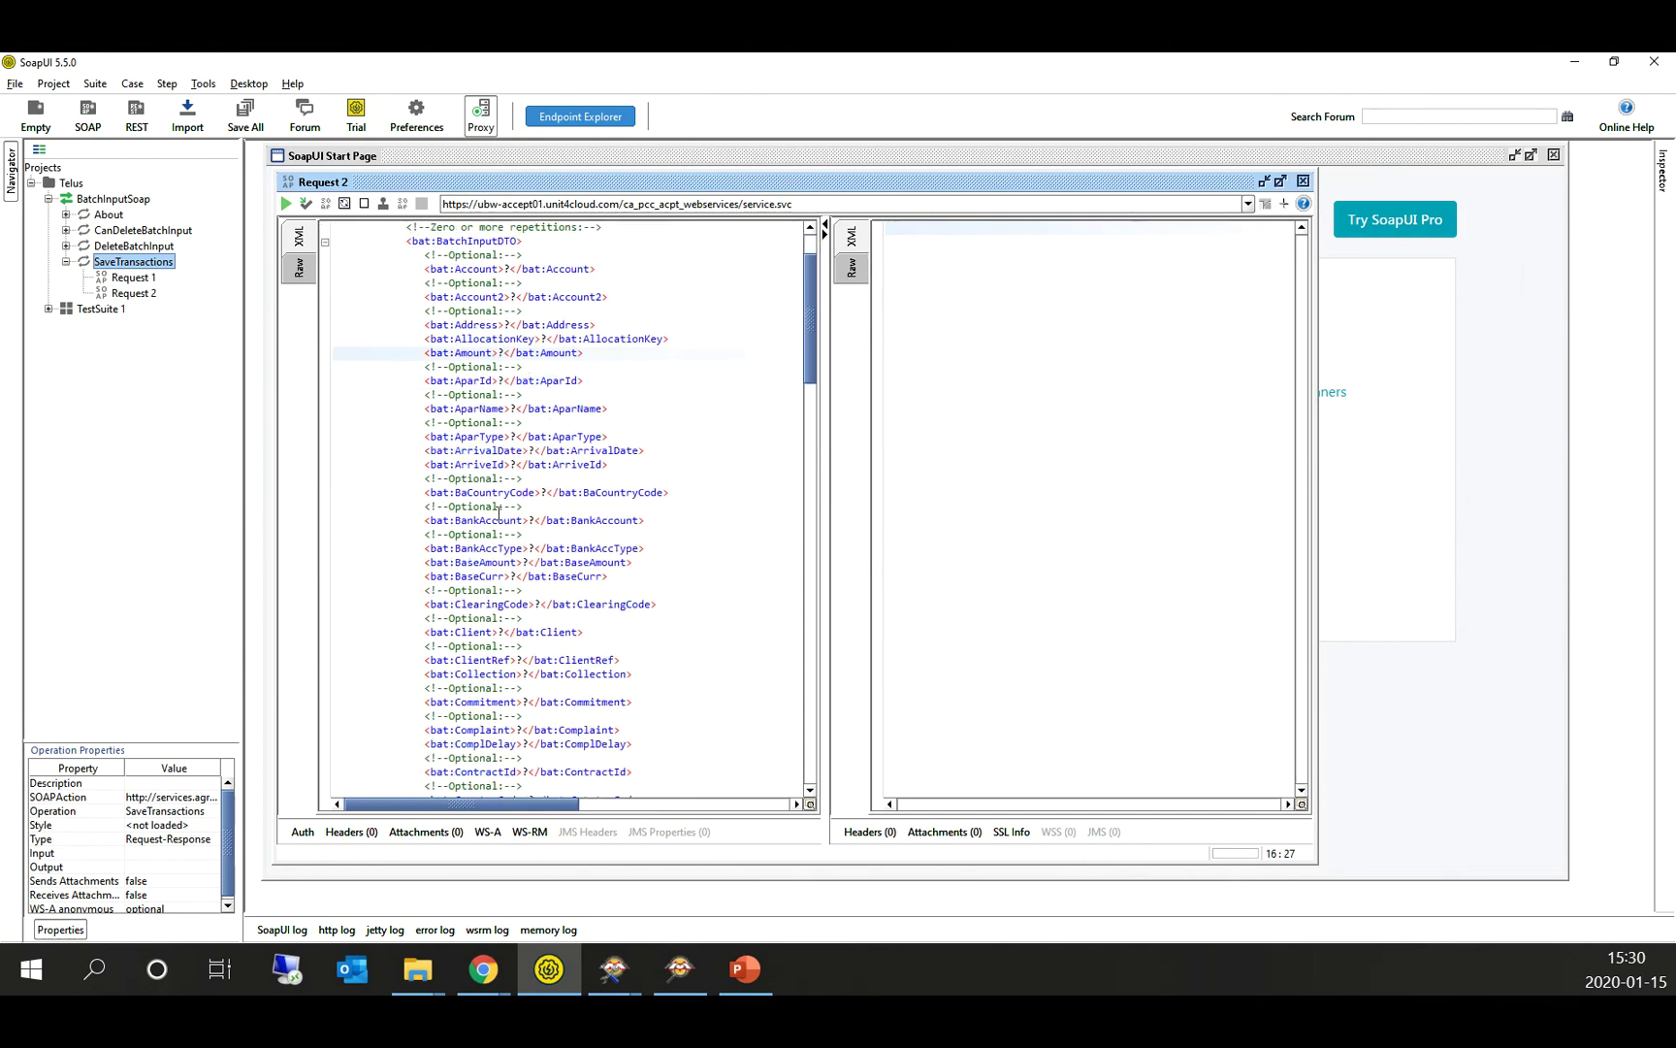
{"action": "left_click", "coordinate": [547, 340]}
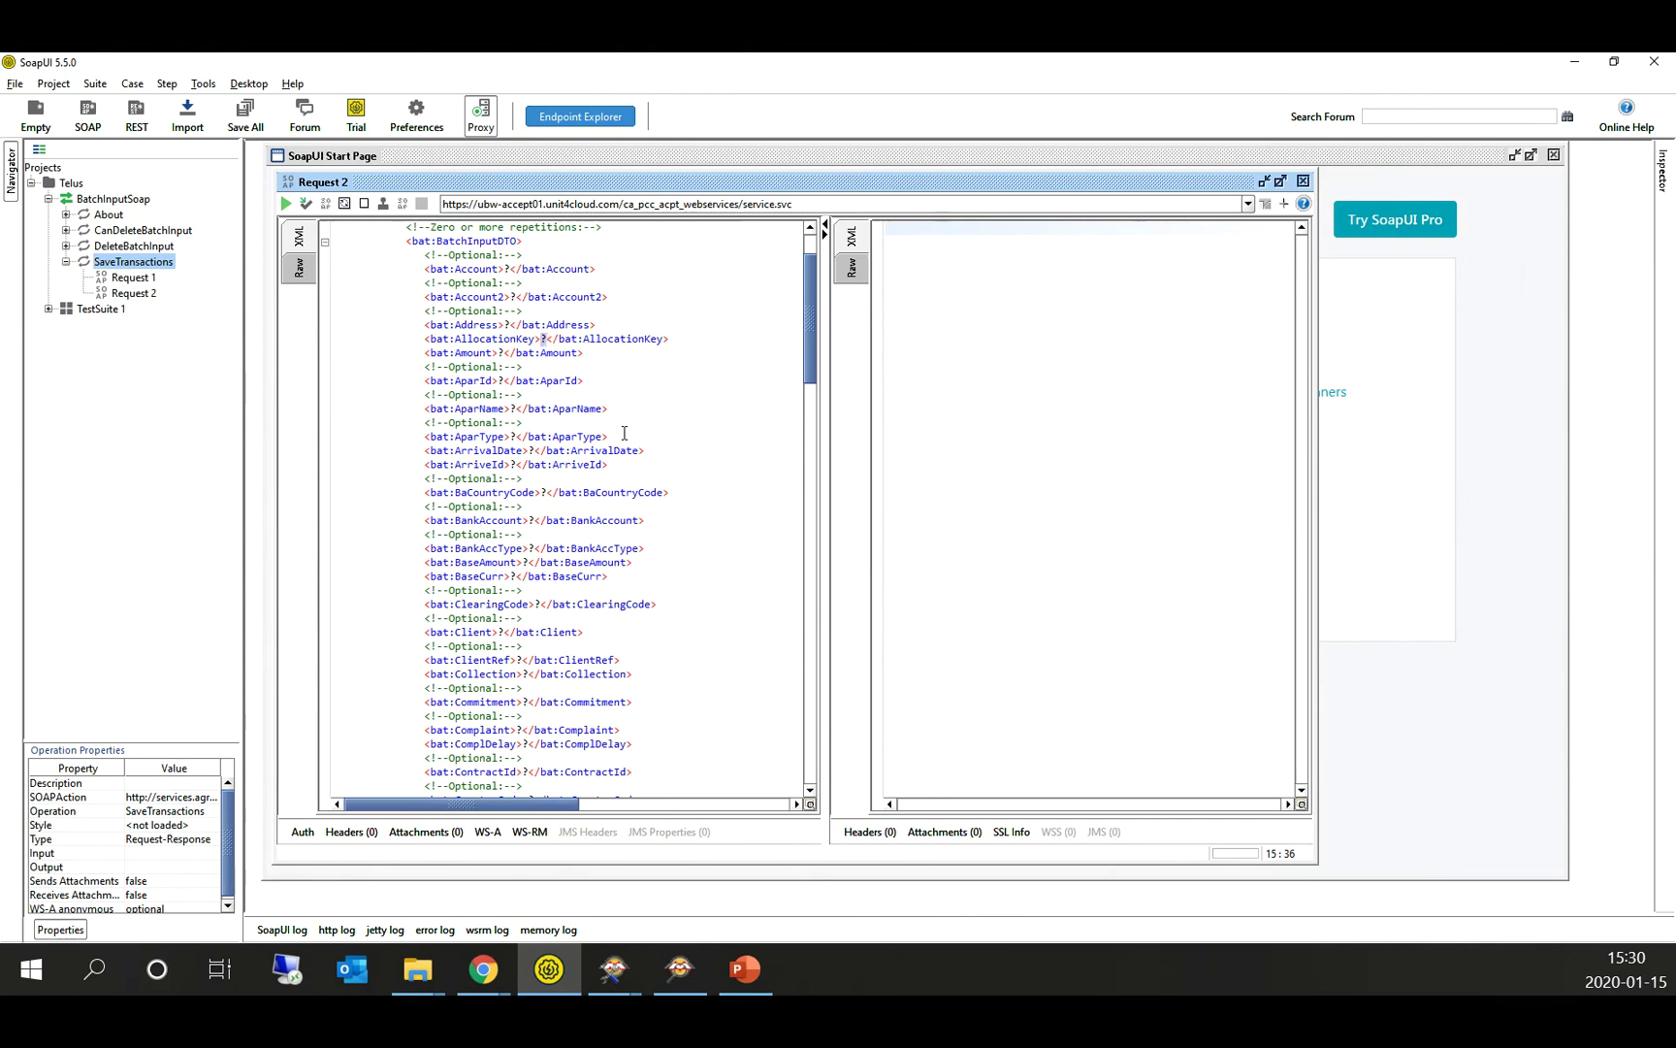
Step: Return to FME Workbench, highlight the batchInput block that processes TRANSACTIONS in the ROOT template expression, and close it without changes
{"action": "left_click", "coordinate": [1575, 62]}
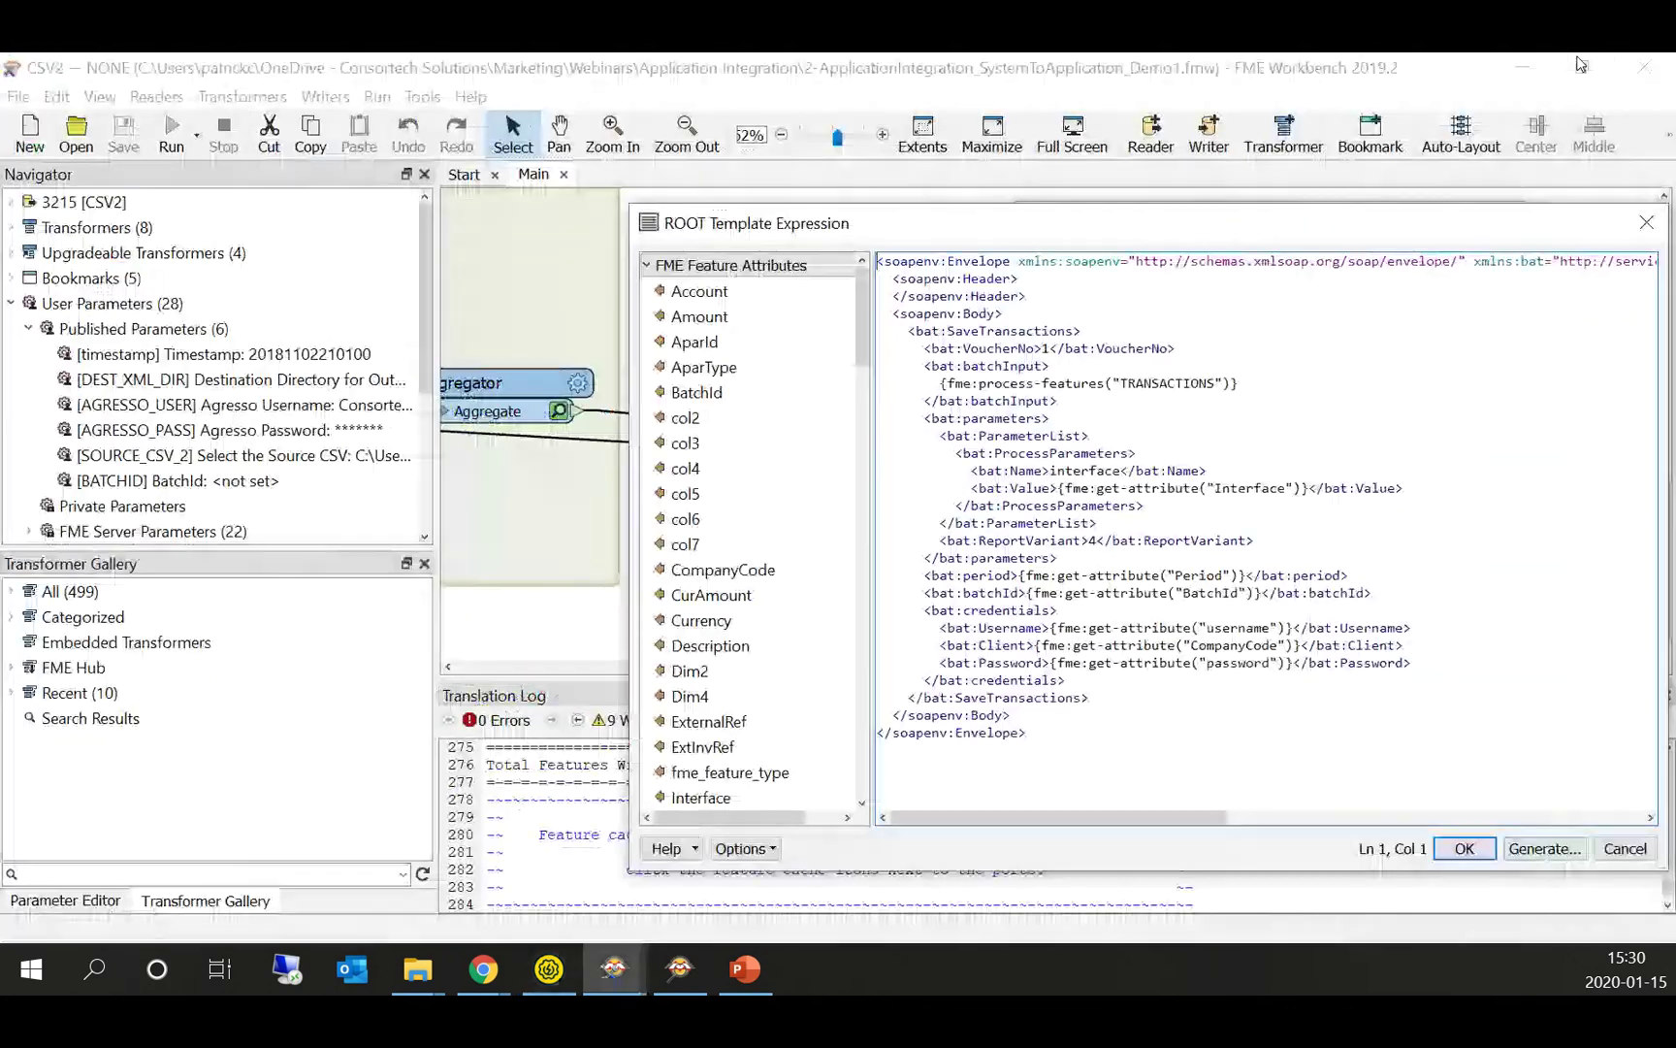
{"action": "left_click_drag", "start_coordinate": [1315, 225], "coordinate": [1066, 196]}
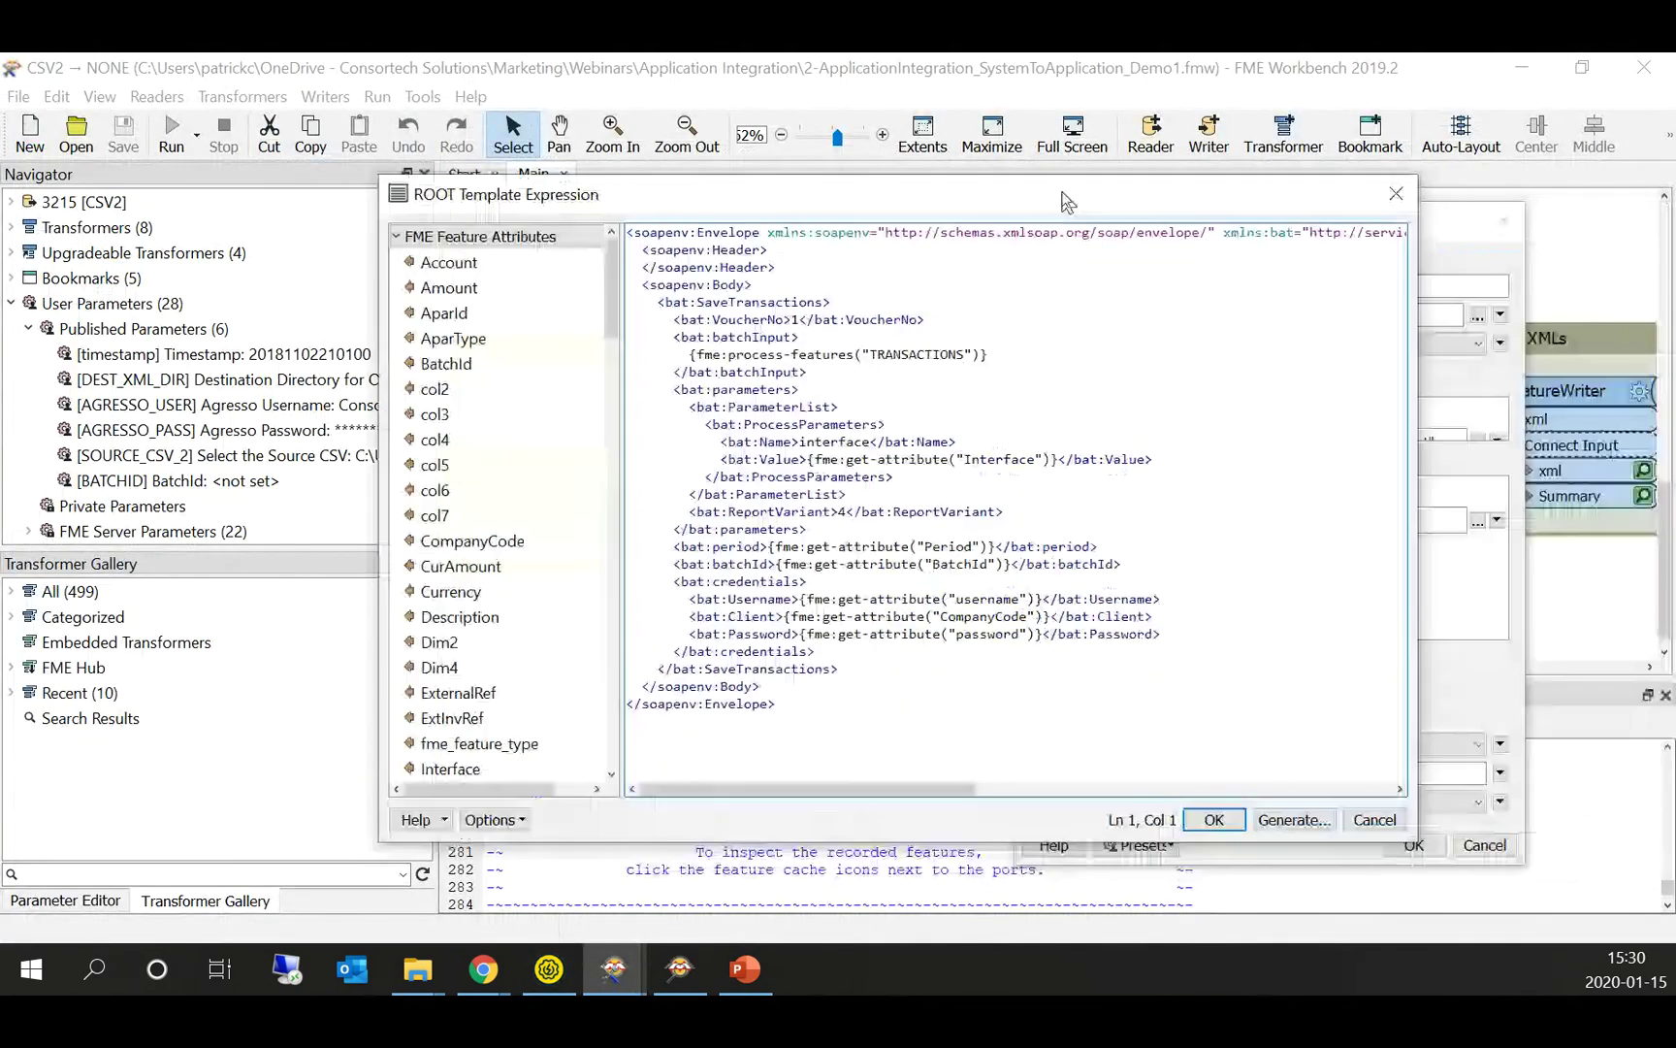
{"action": "left_click_drag", "start_coordinate": [988, 354], "coordinate": [693, 356]}
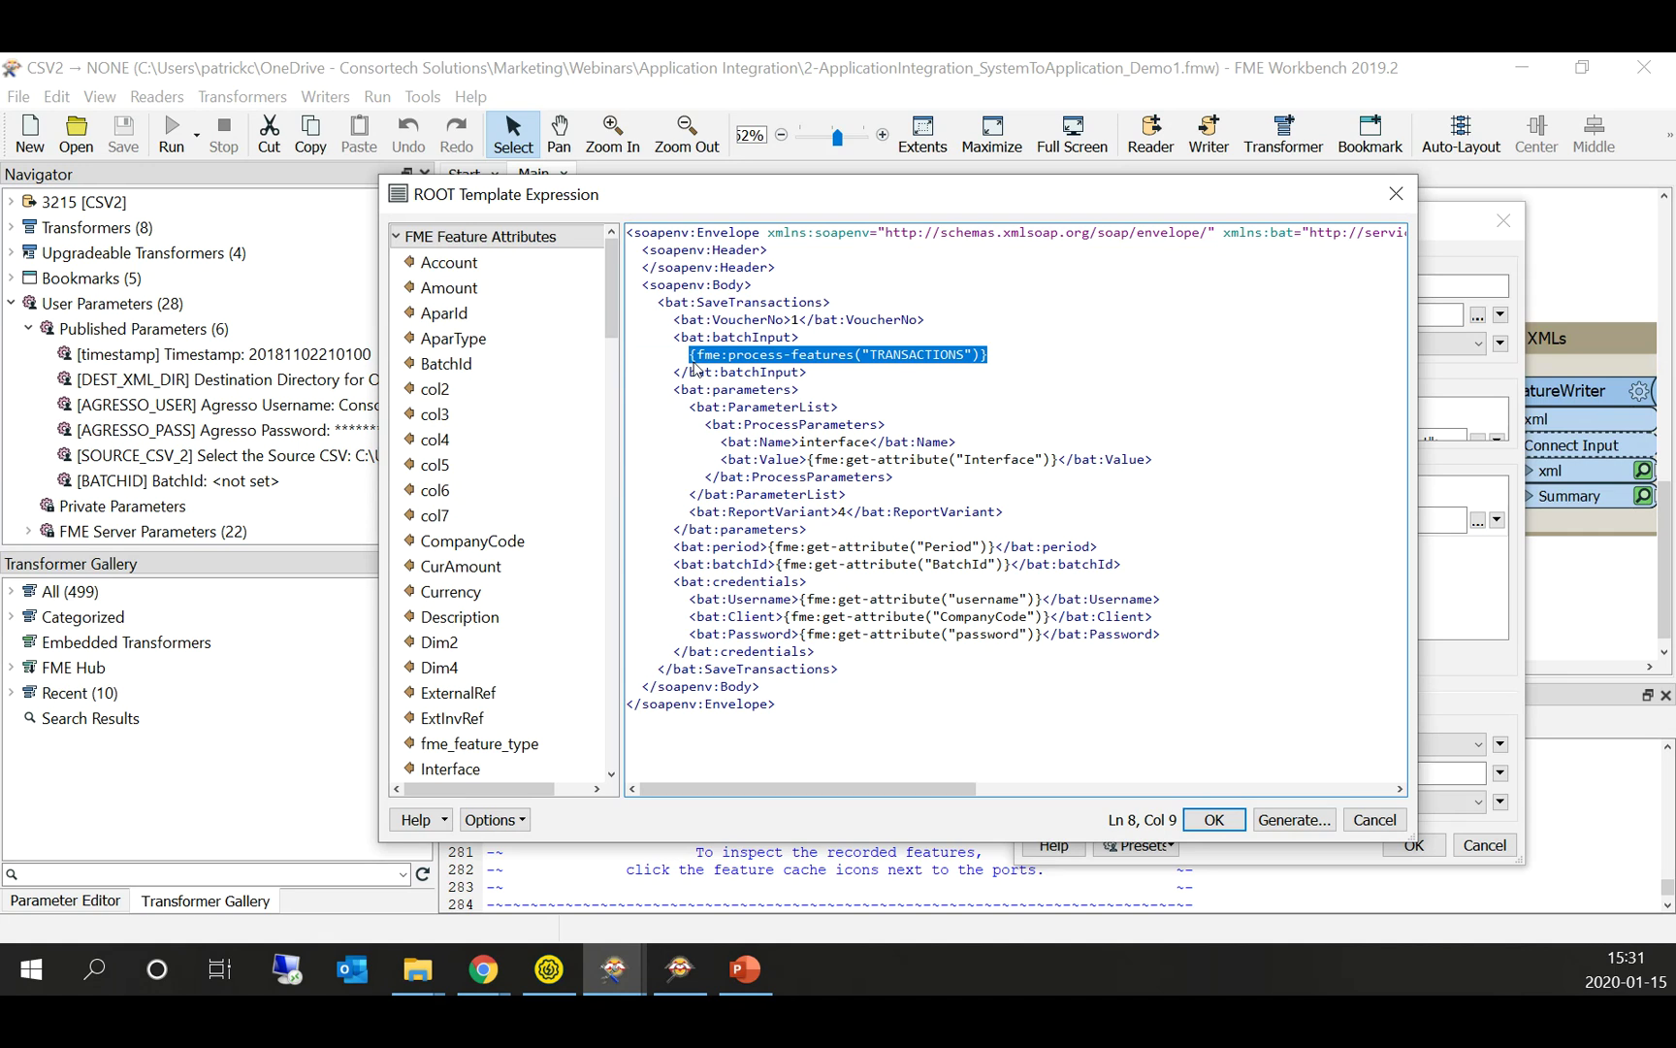
{"action": "left_click_drag", "start_coordinate": [675, 336], "coordinate": [813, 371]}
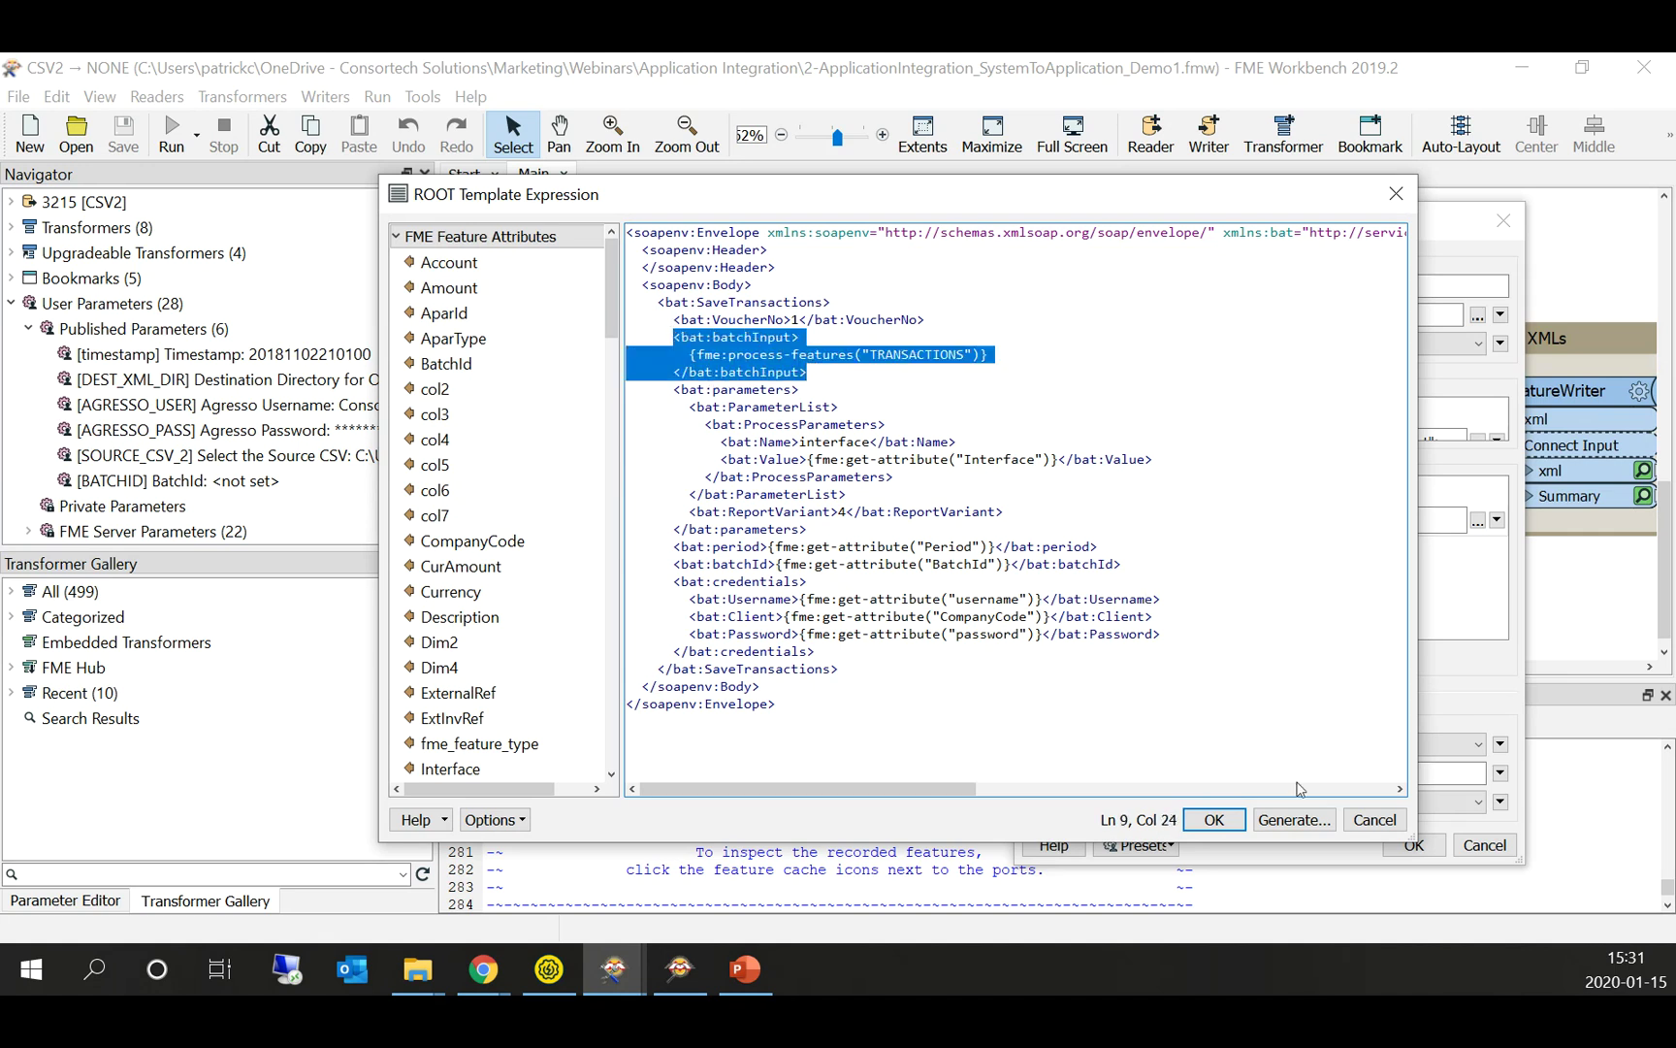
{"action": "left_click", "coordinate": [1375, 819]}
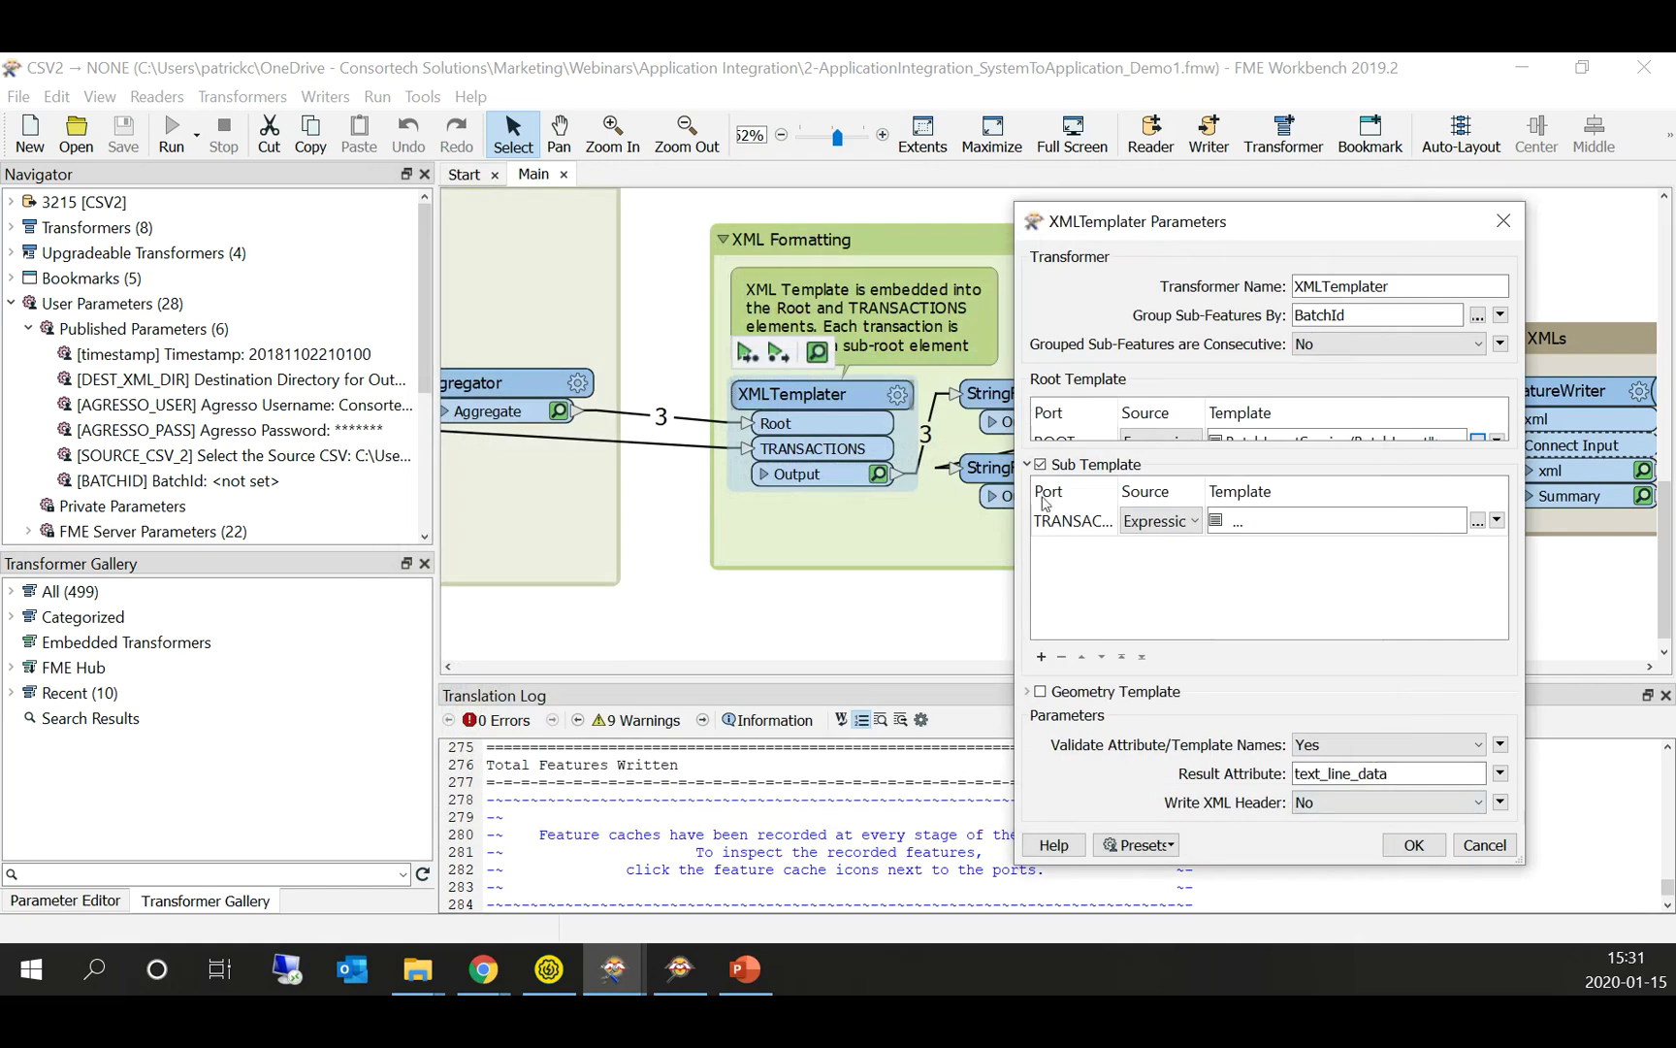
Step: Widen the sub-template port column to show the full port name, and open the TRANSACTIONS template expression for review
{"action": "left_click_drag", "start_coordinate": [1120, 487], "coordinate": [1157, 487]}
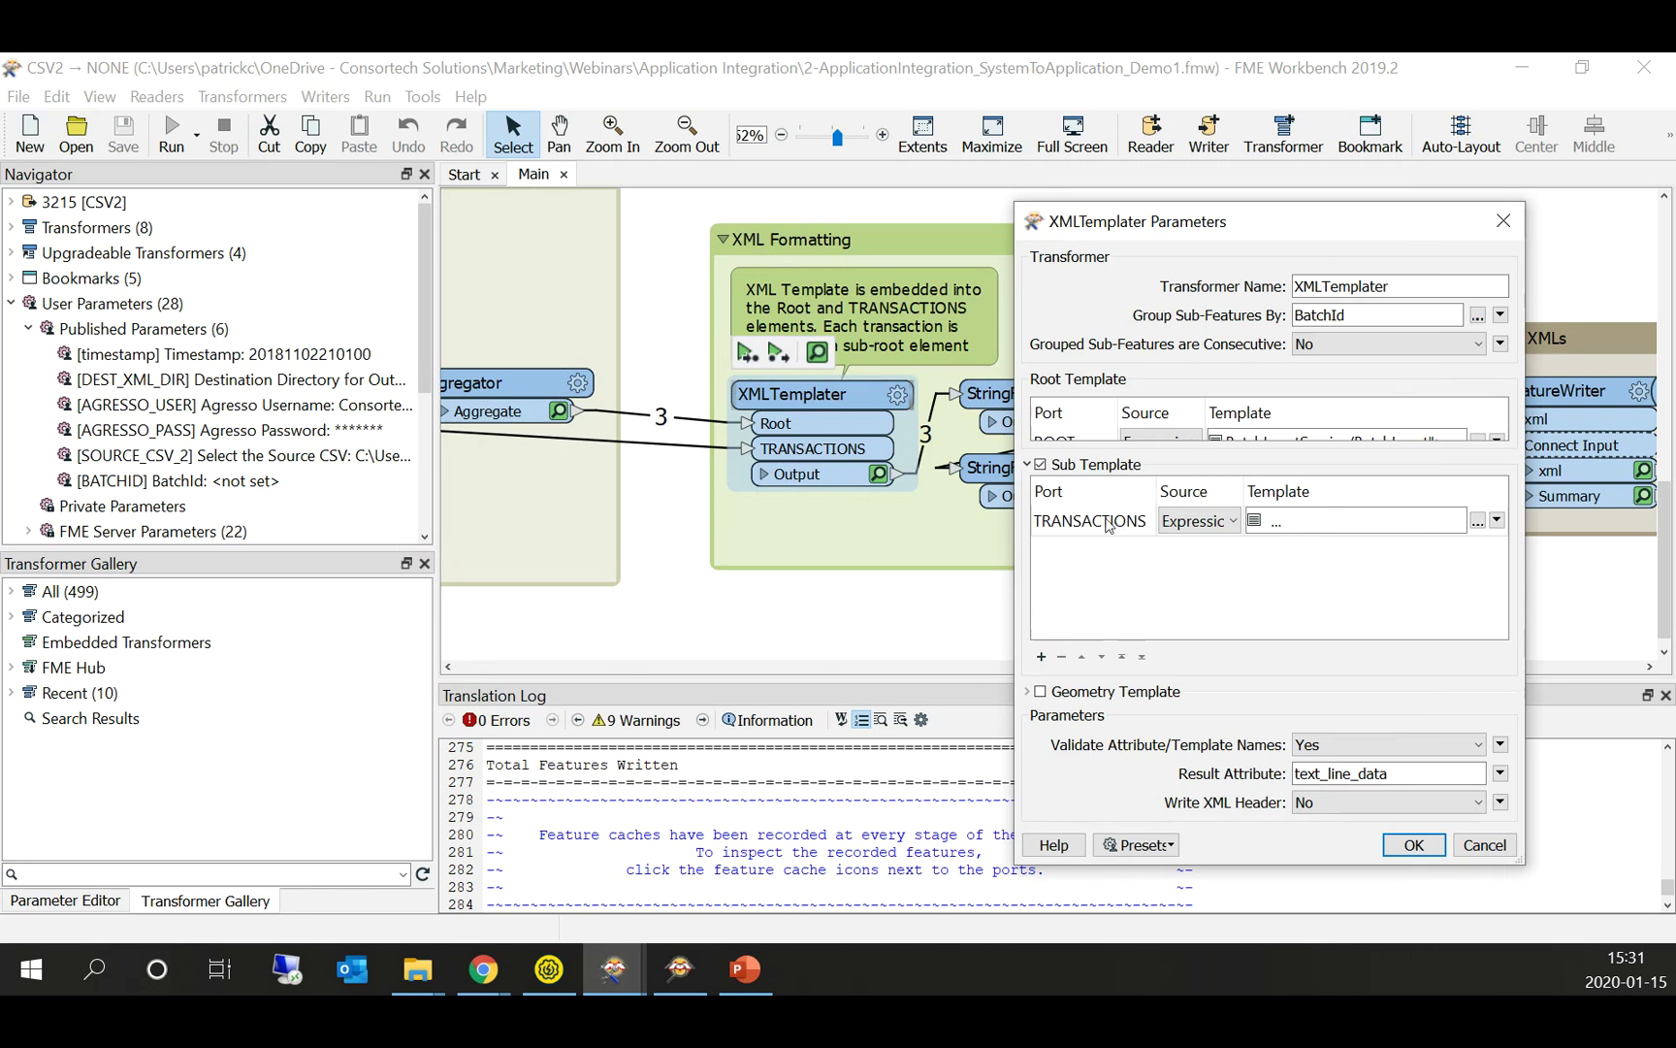
{"action": "left_click", "coordinate": [1477, 521]}
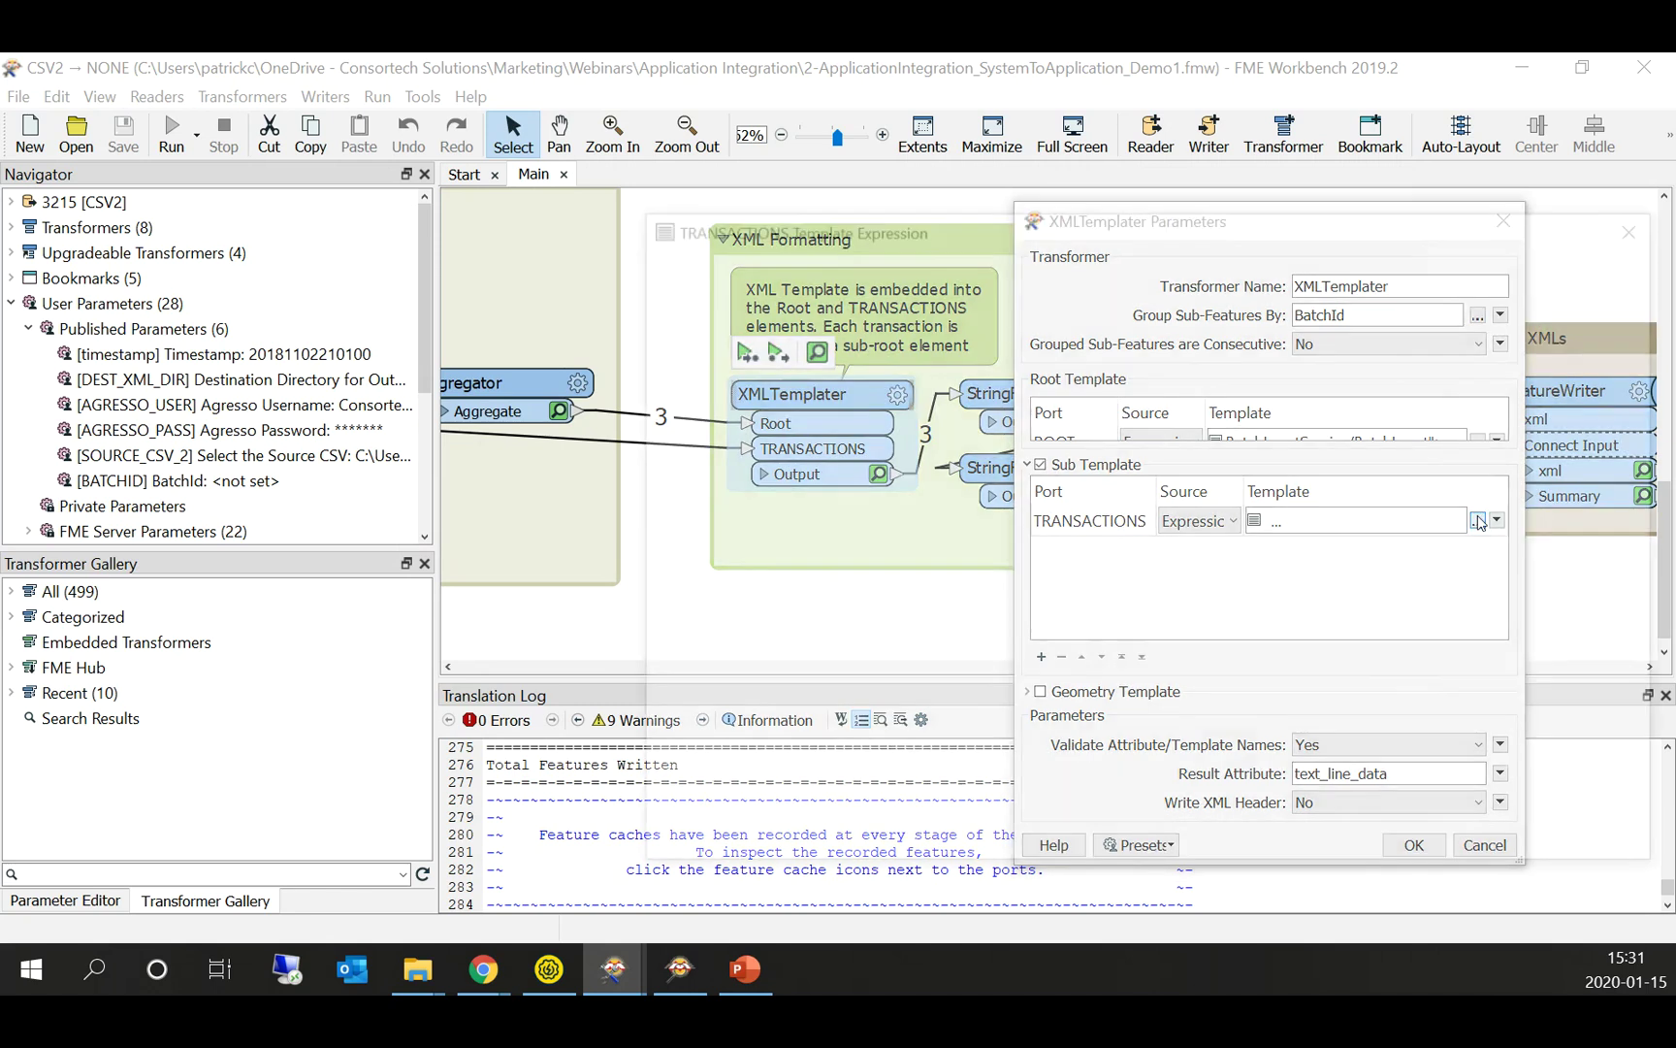
{"action": "left_click_drag", "start_coordinate": [1251, 217], "coordinate": [885, 184]}
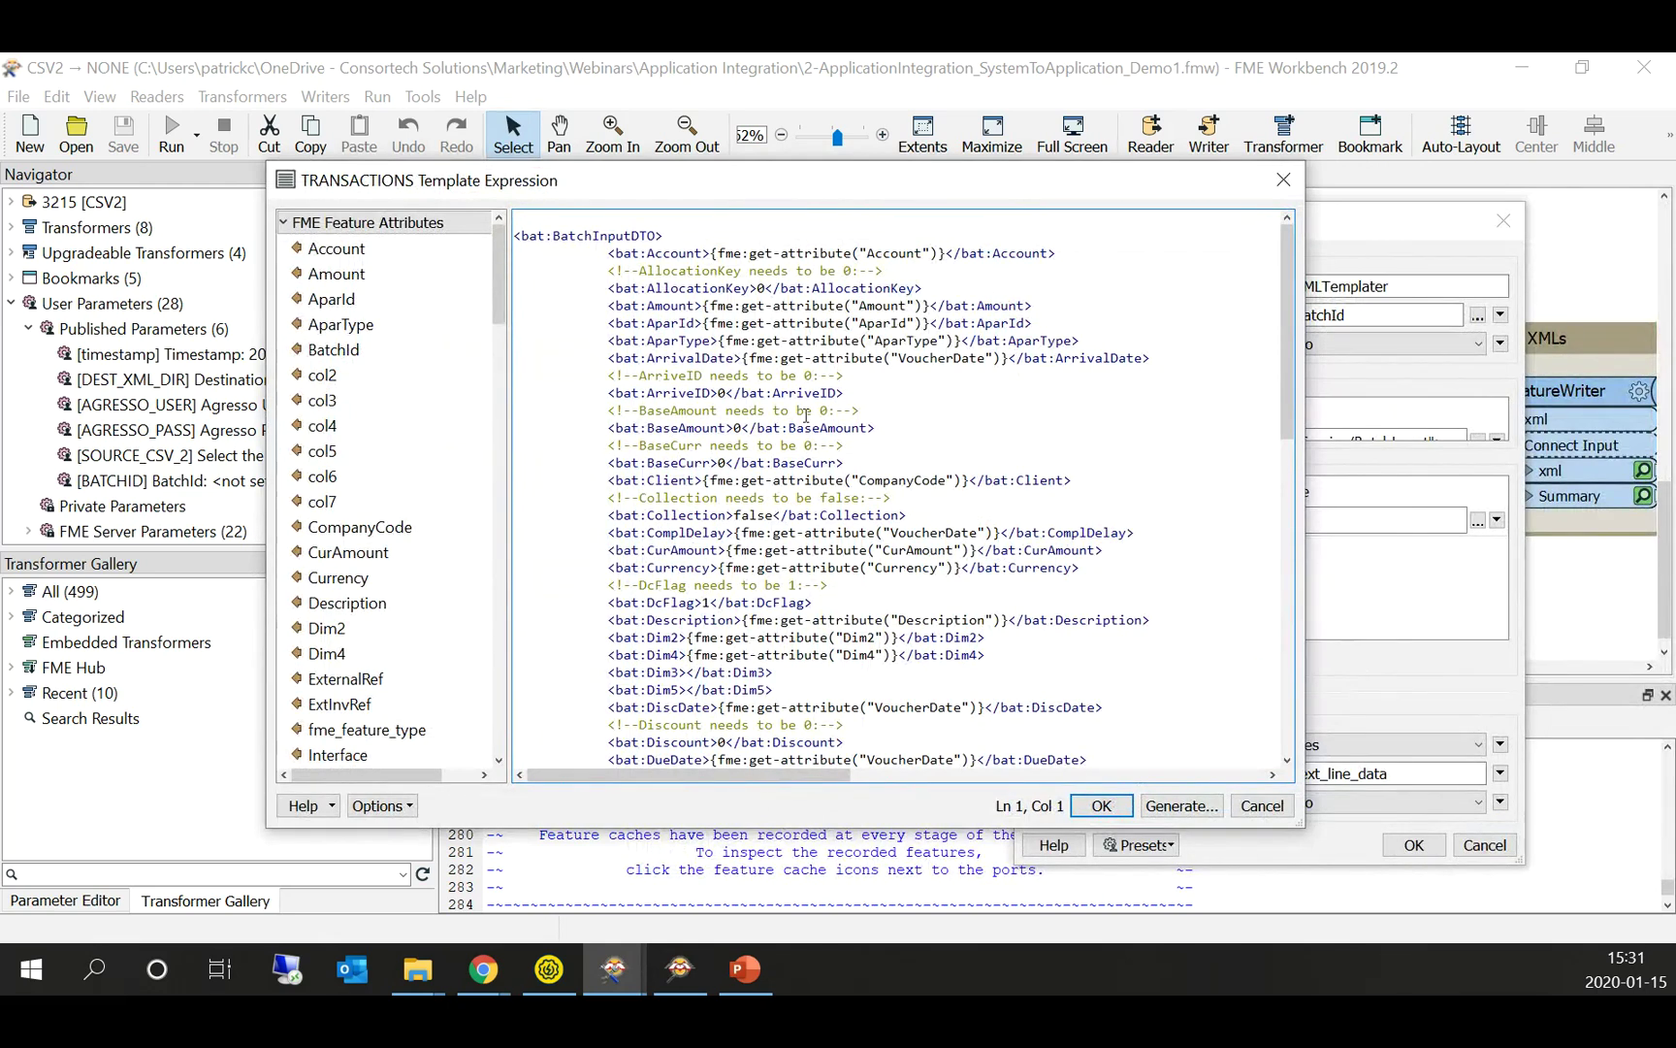
Step: Highlight the Account attribute function and its attribute name in the TRANSACTIONS template expression, and close the XMLTemplater's dialogs
{"action": "left_click_drag", "start_coordinate": [713, 252], "coordinate": [946, 252]}
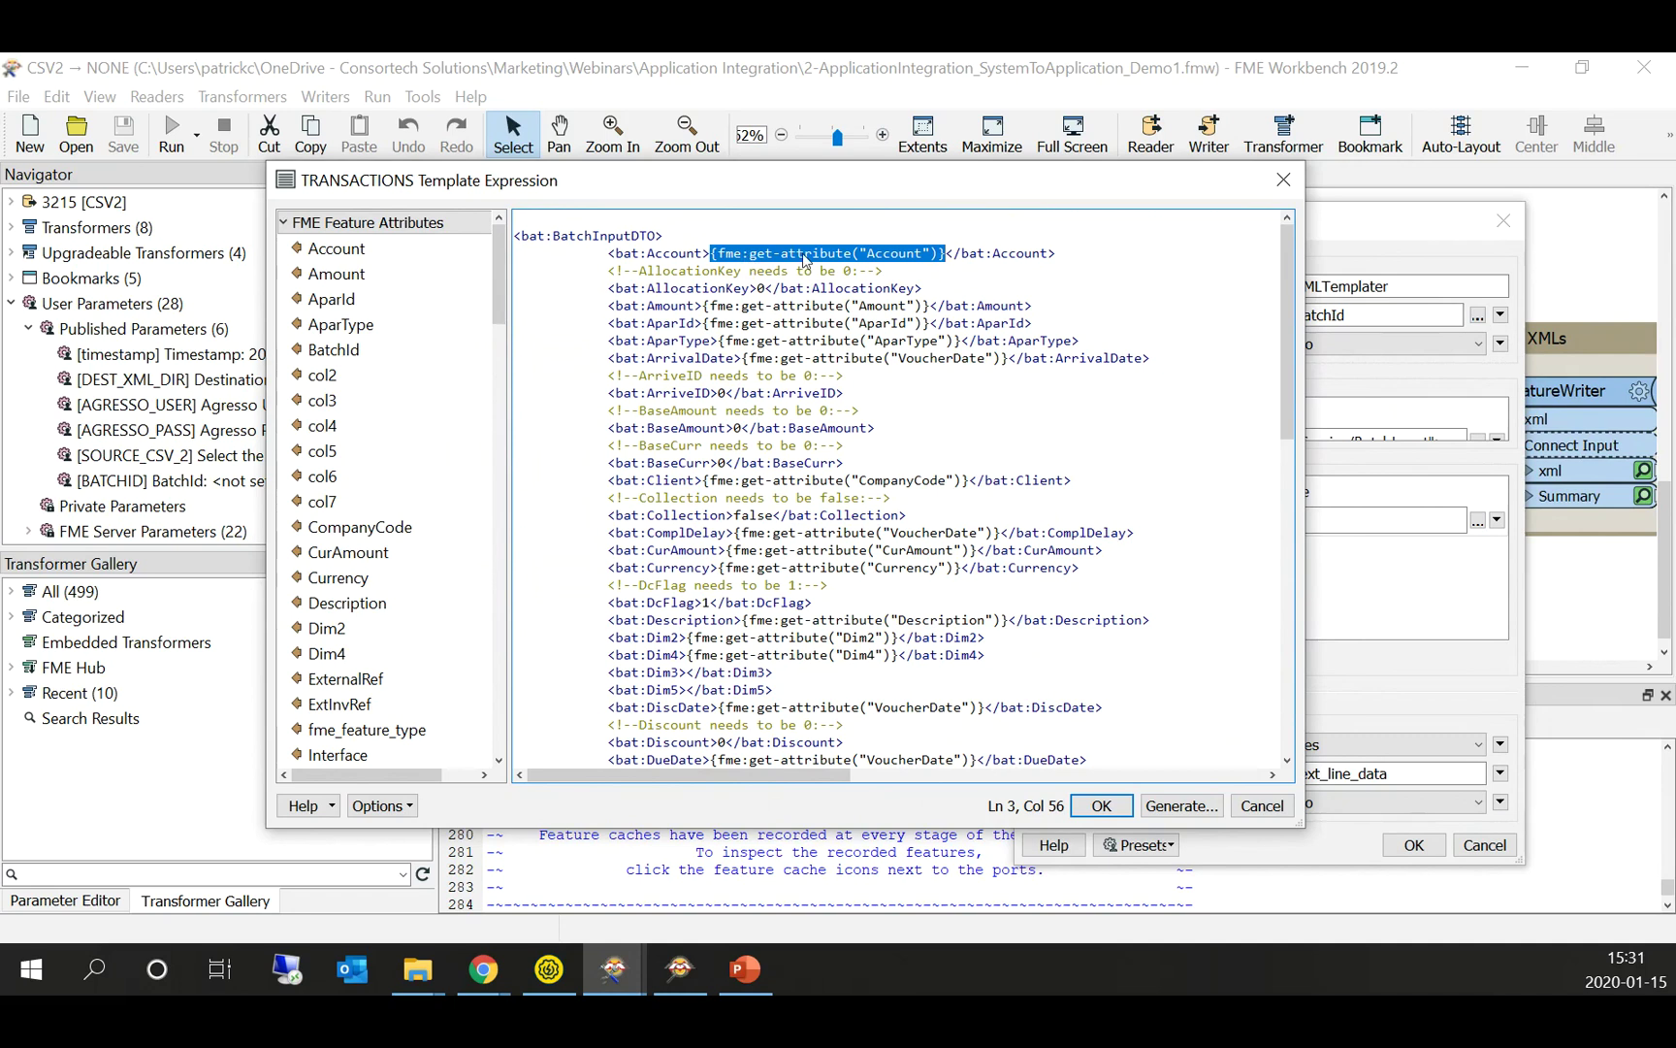
{"action": "double_click", "coordinate": [891, 254]}
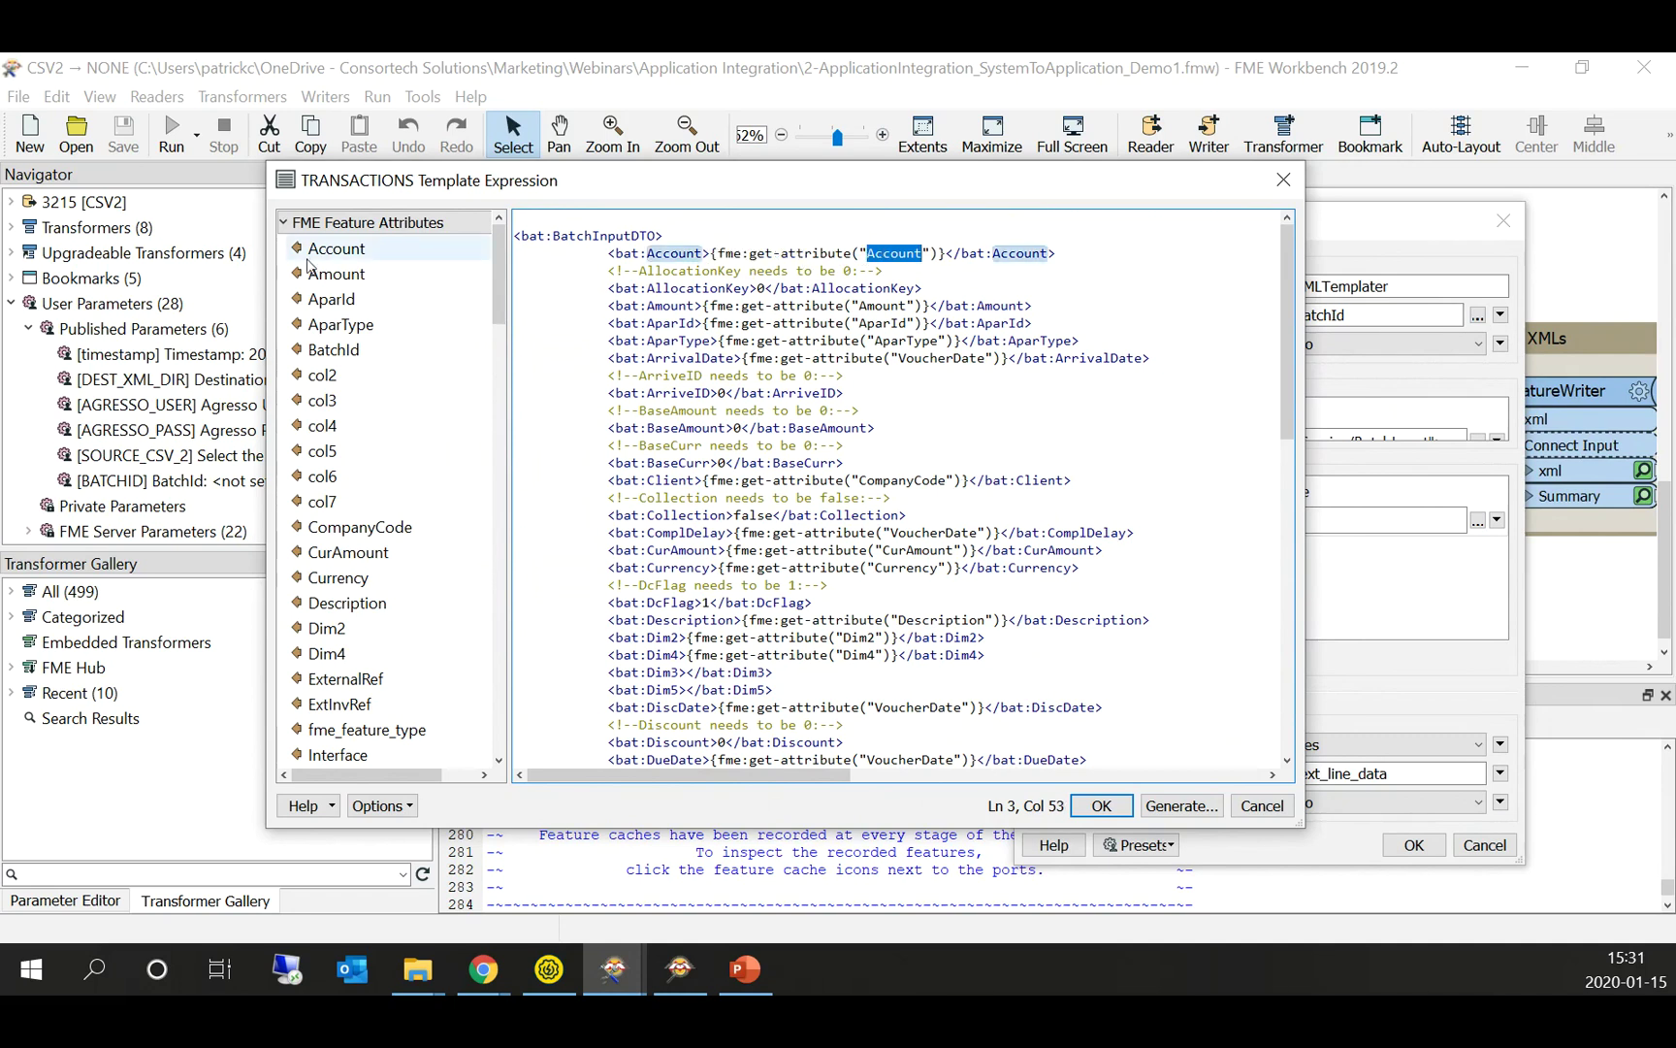
{"action": "left_click", "coordinate": [1104, 805]}
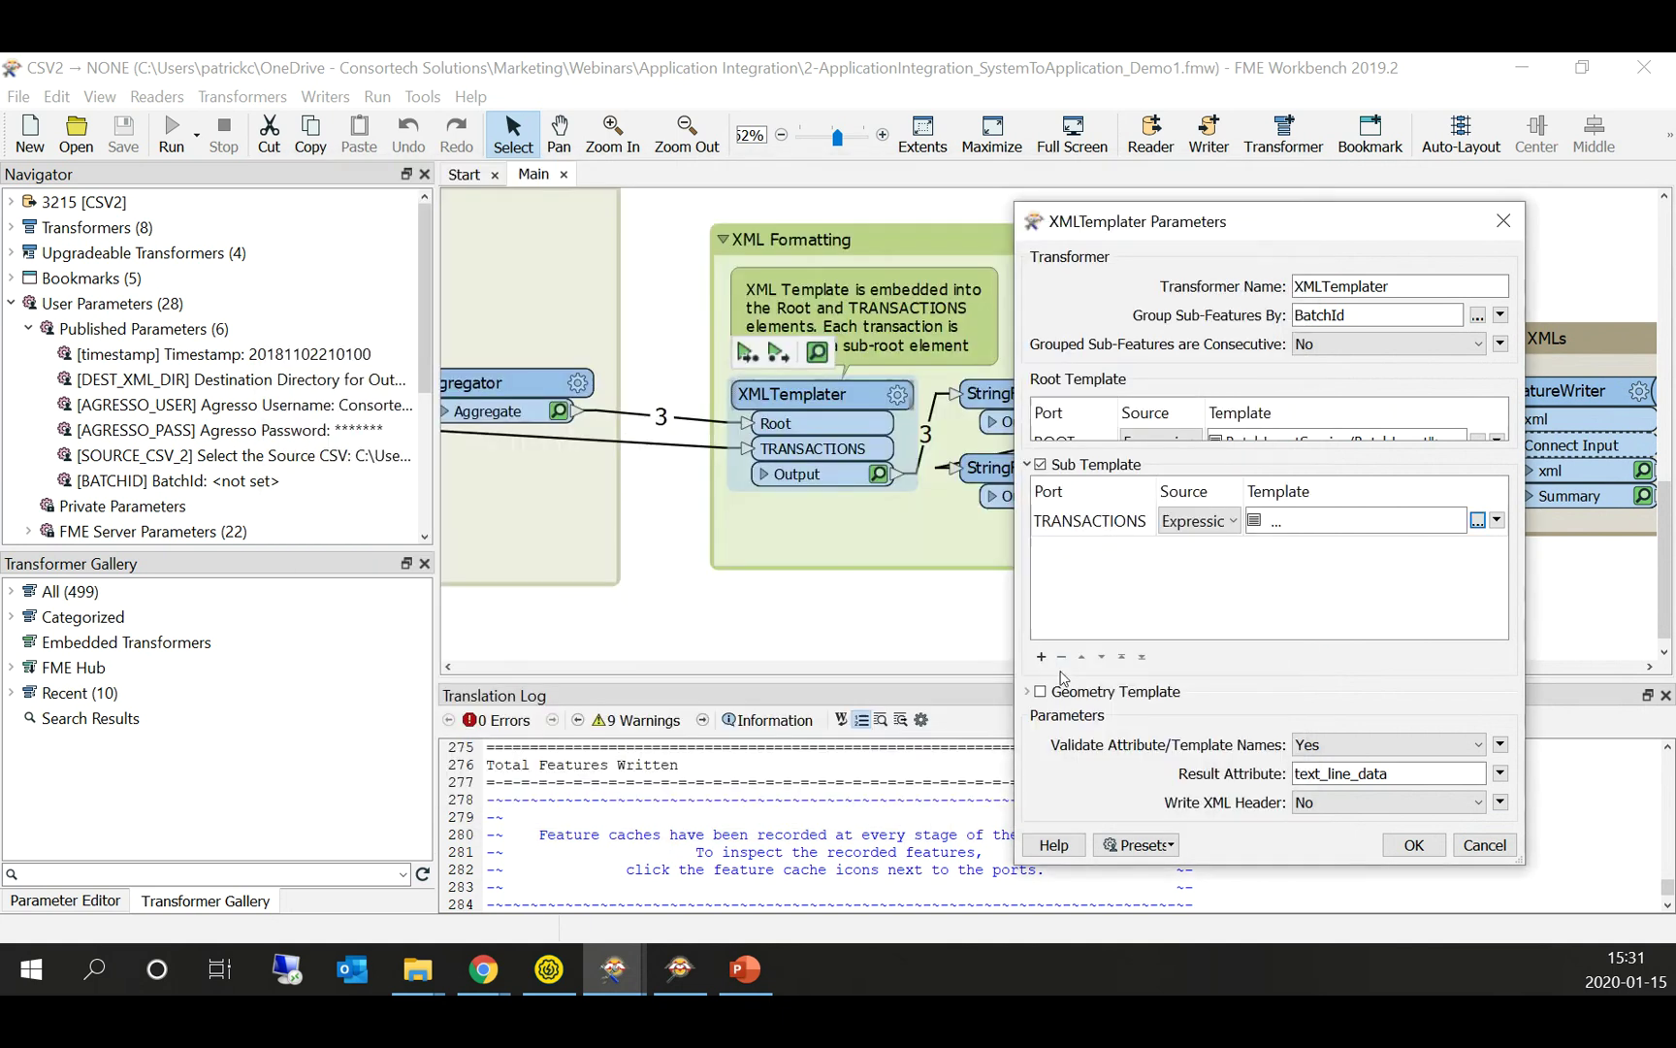
{"action": "left_click", "coordinate": [1415, 845]}
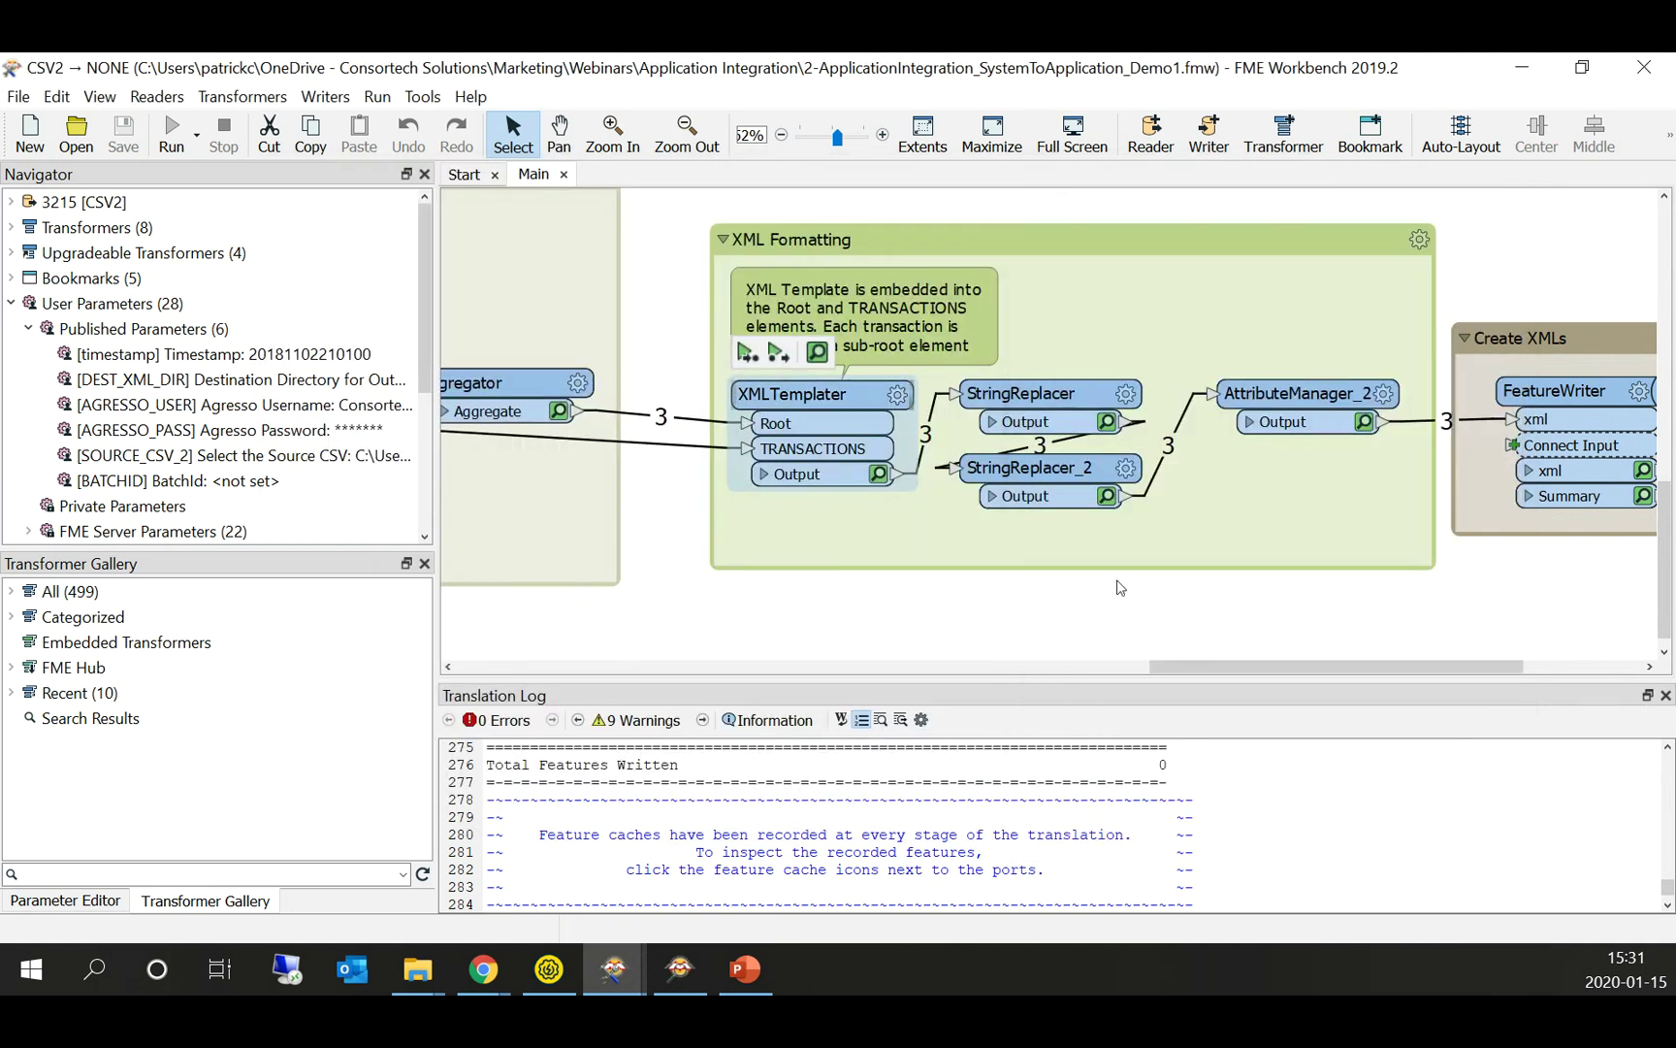
Step: Reopen the XMLTemplater's parameters, highlight its result attribute text_line_data, and close them without changes
{"action": "left_click_drag", "start_coordinate": [1275, 577], "coordinate": [1193, 572]}
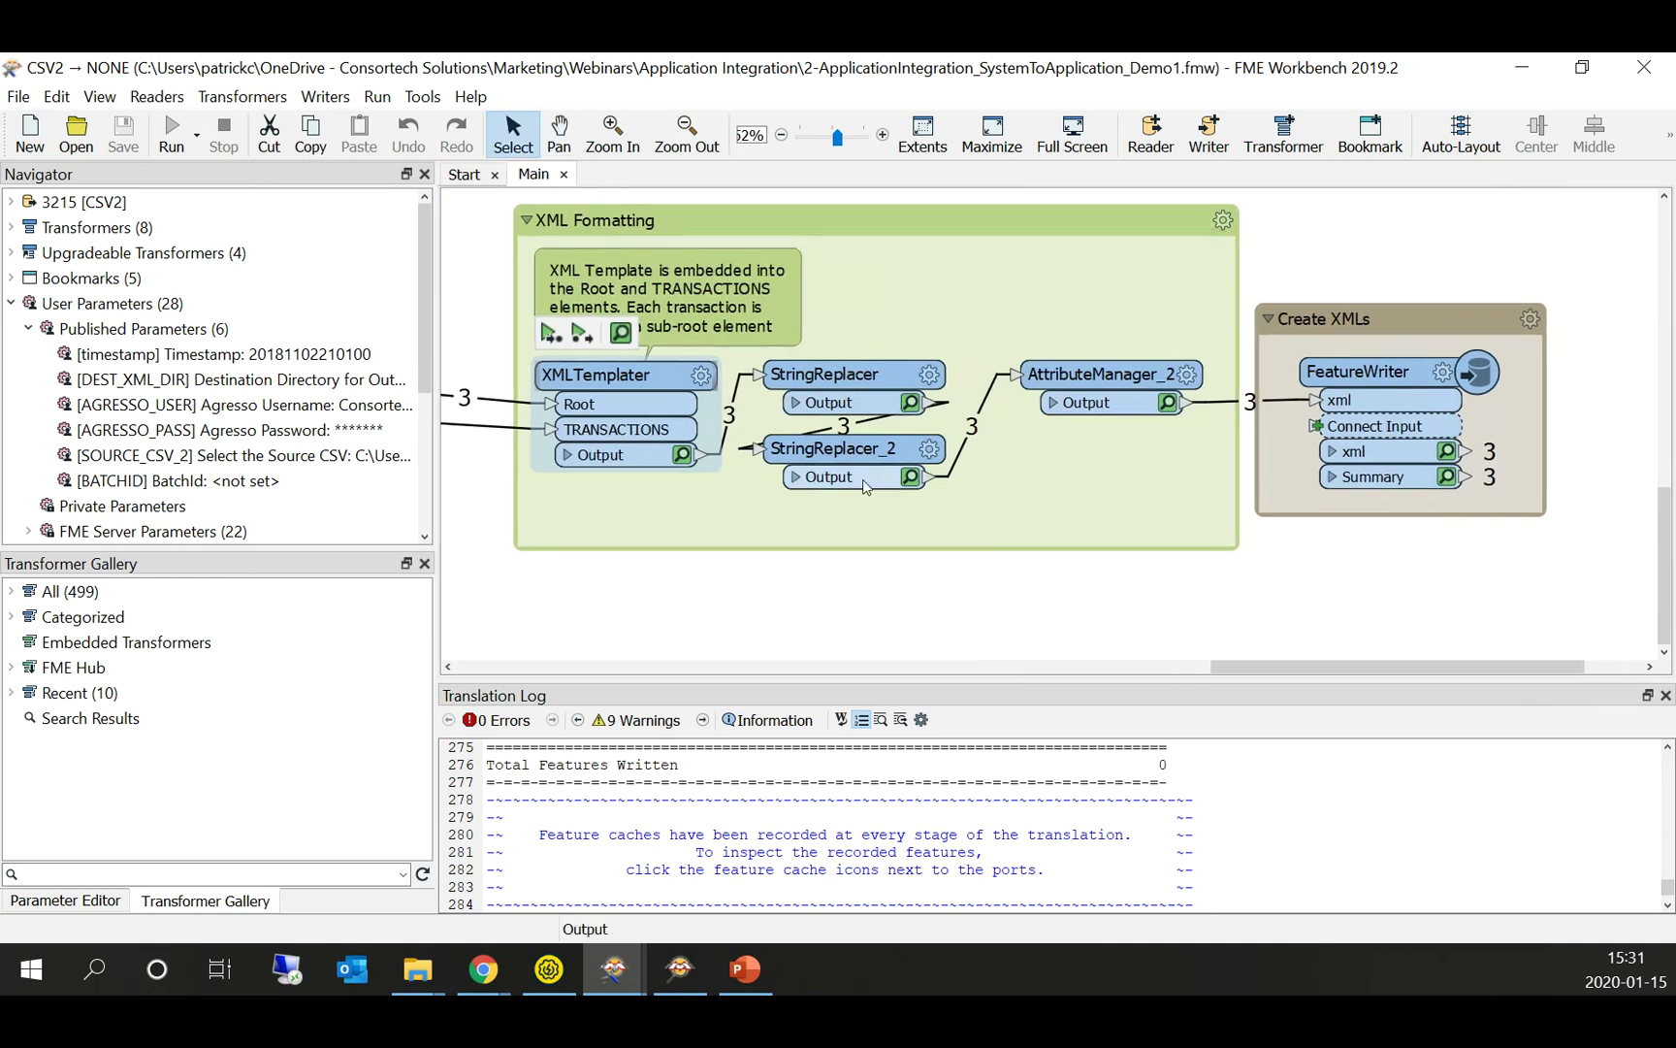
{"action": "left_click", "coordinate": [702, 377]}
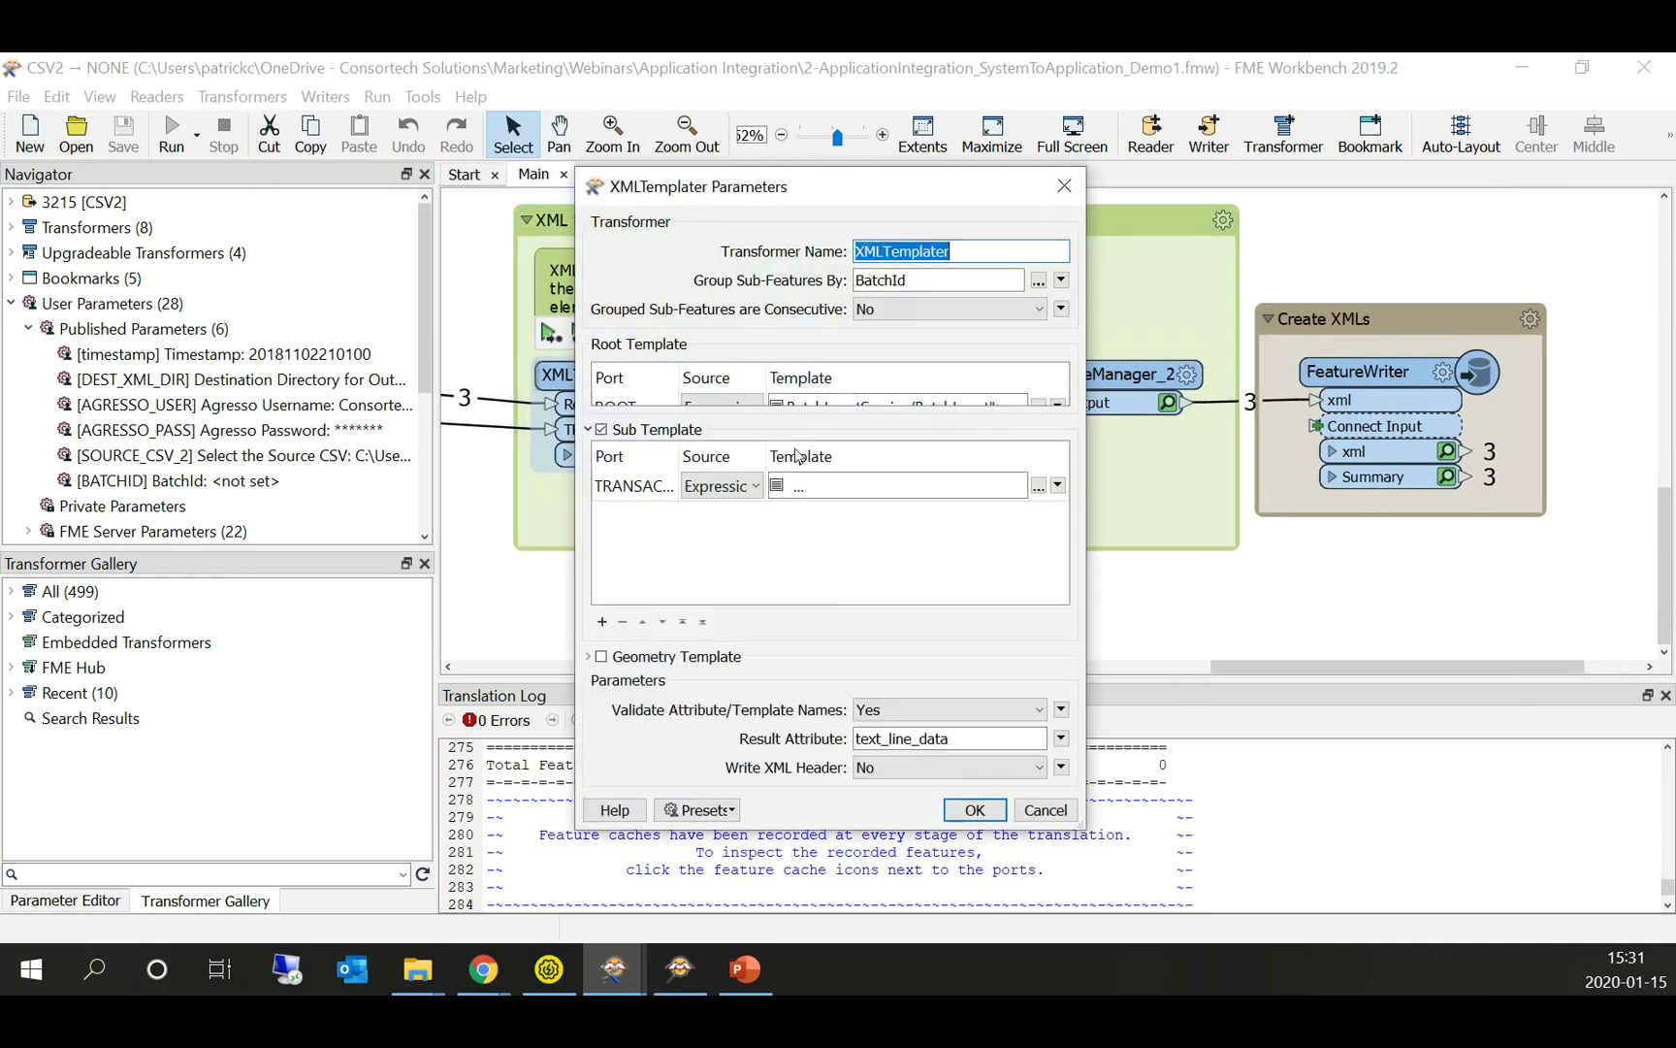
{"action": "double_click", "coordinate": [922, 740]}
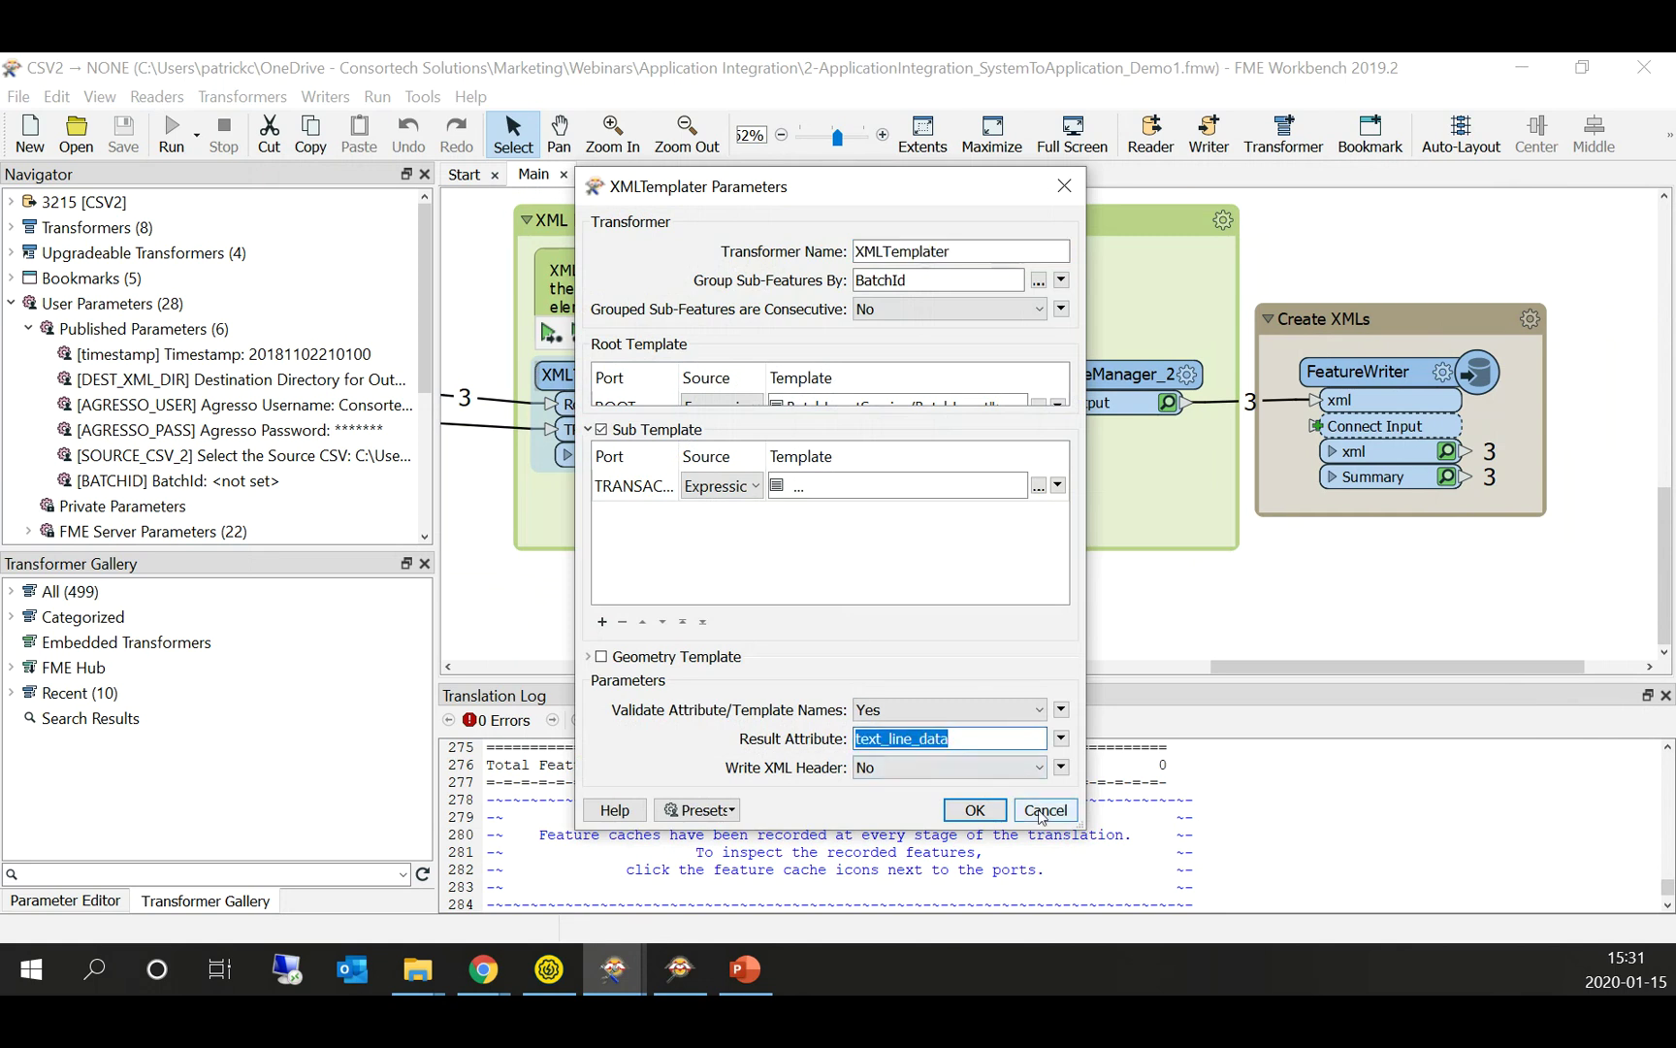
{"action": "left_click", "coordinate": [1045, 807]}
Step: Review the FeatureWriter's parameters in the Create XMLs bookmark and close them without changes
{"action": "scroll", "coordinate": [1261, 586], "scroll_direction": "right", "scroll_amount": 3}
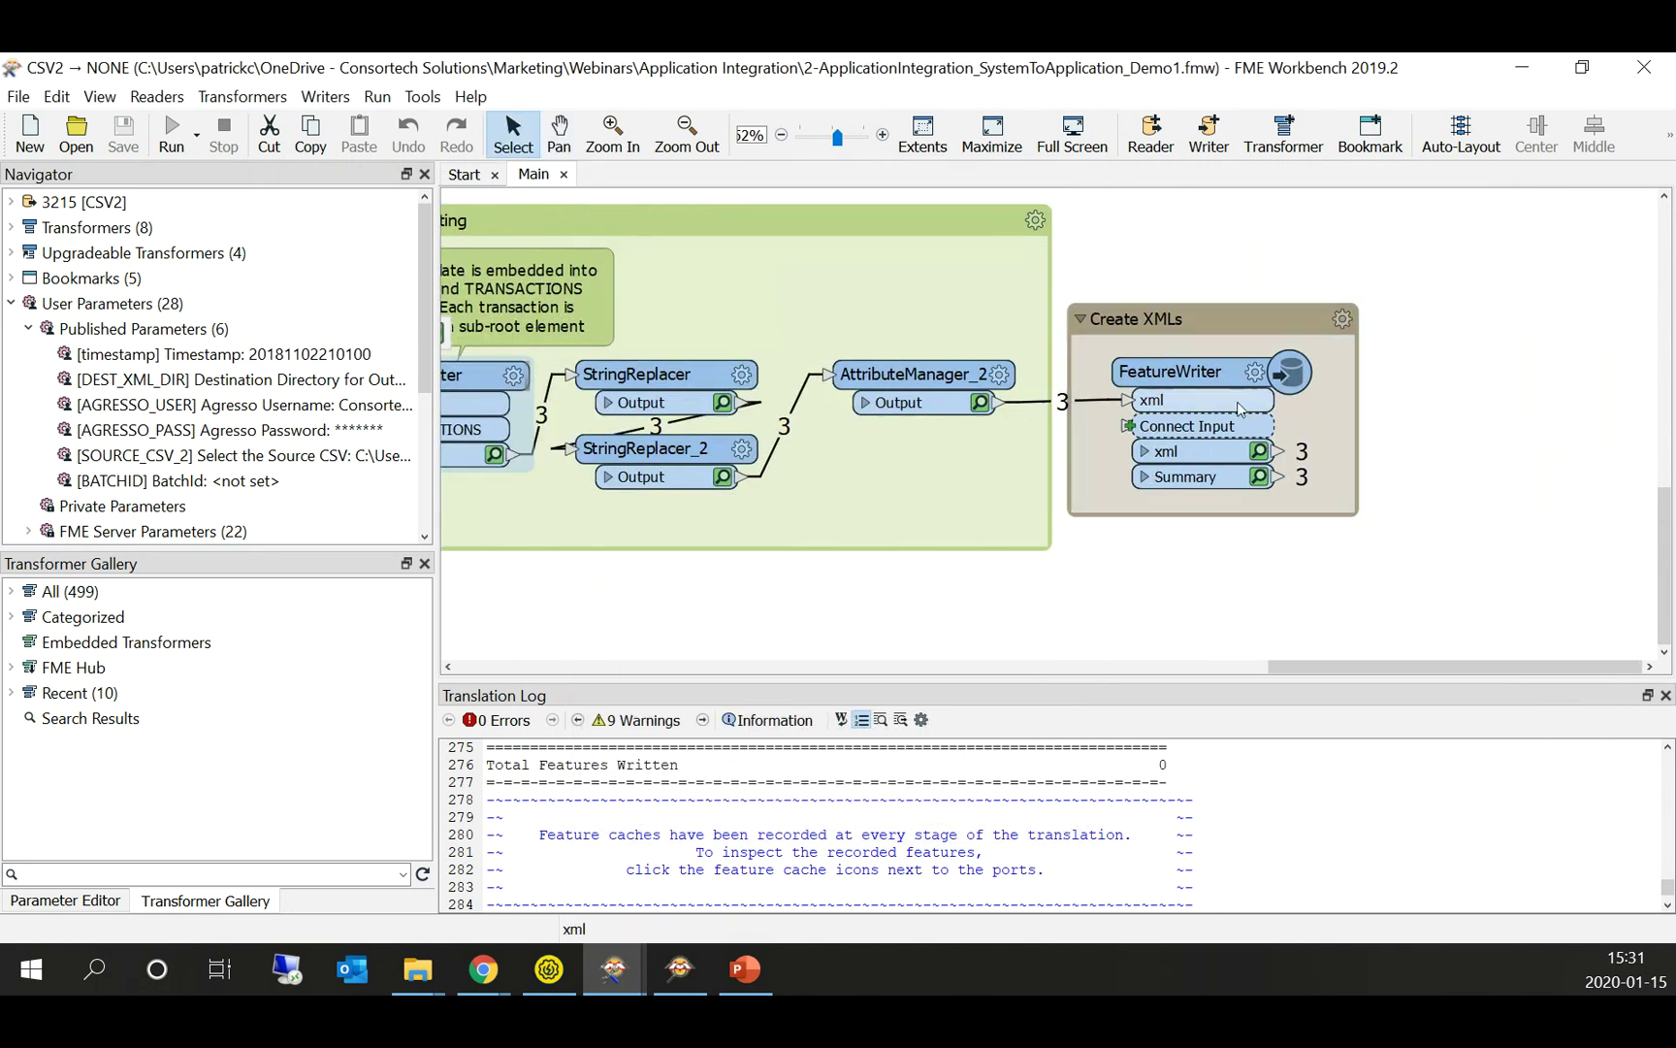
{"action": "left_click", "coordinate": [1255, 372]}
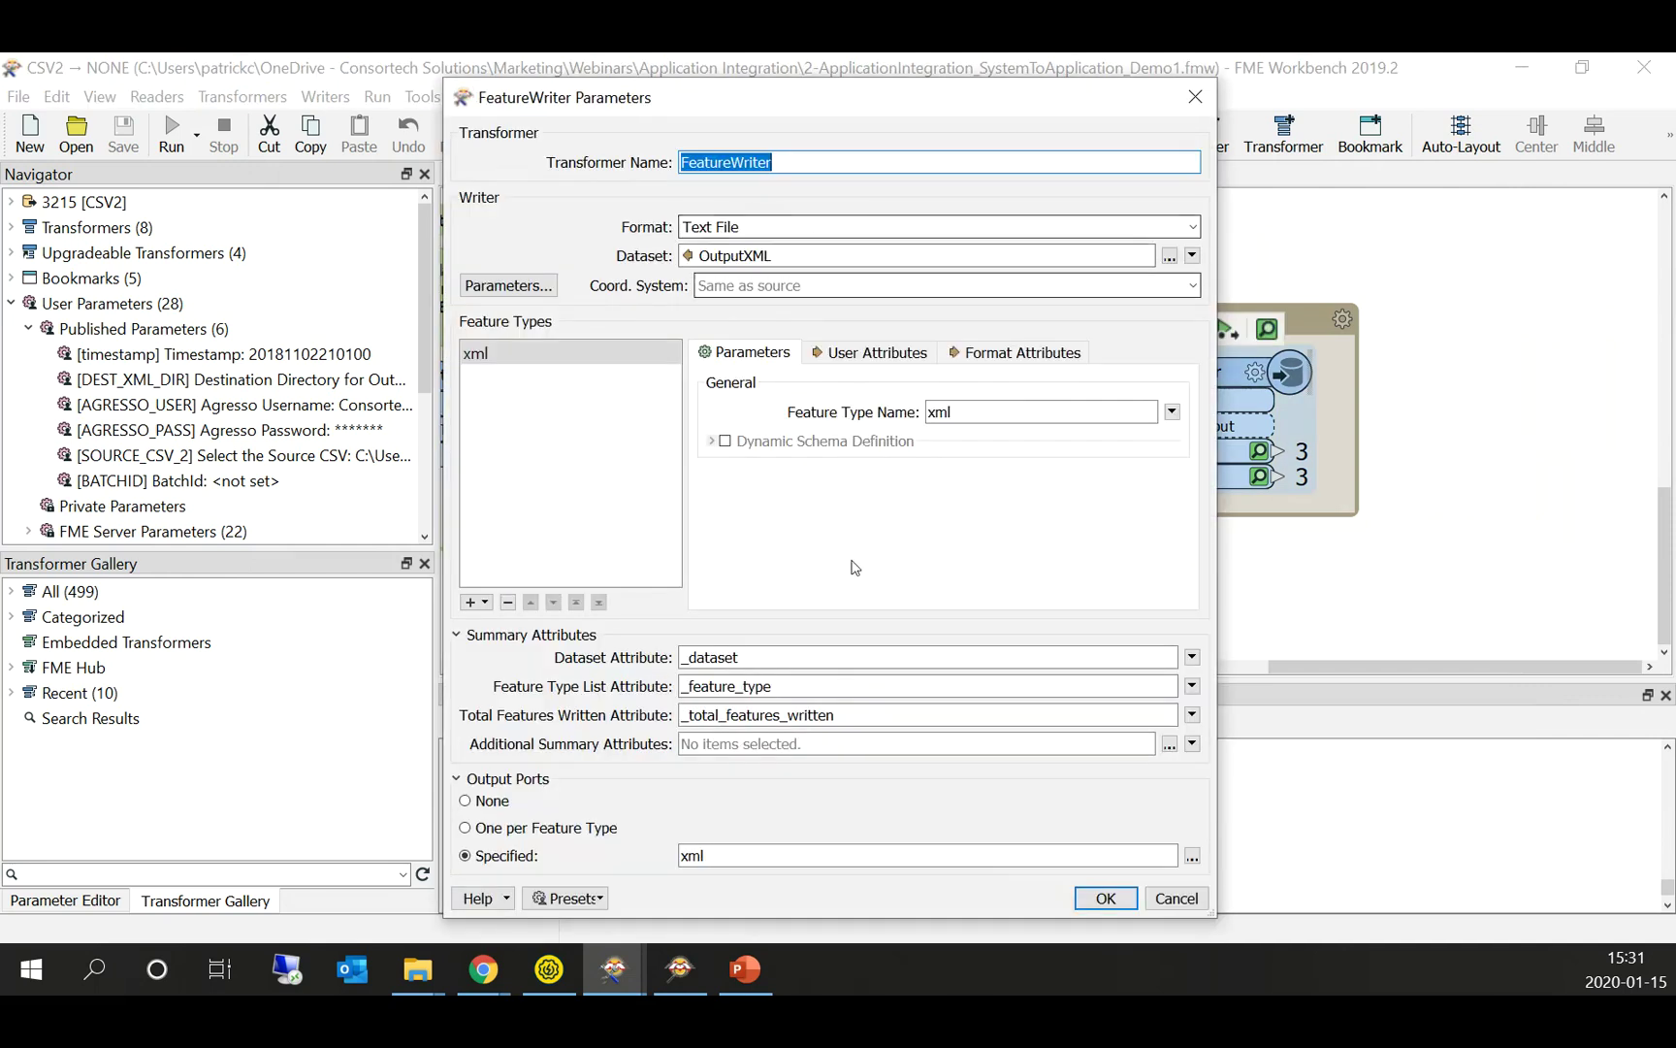
{"action": "left_click", "coordinate": [1169, 899]}
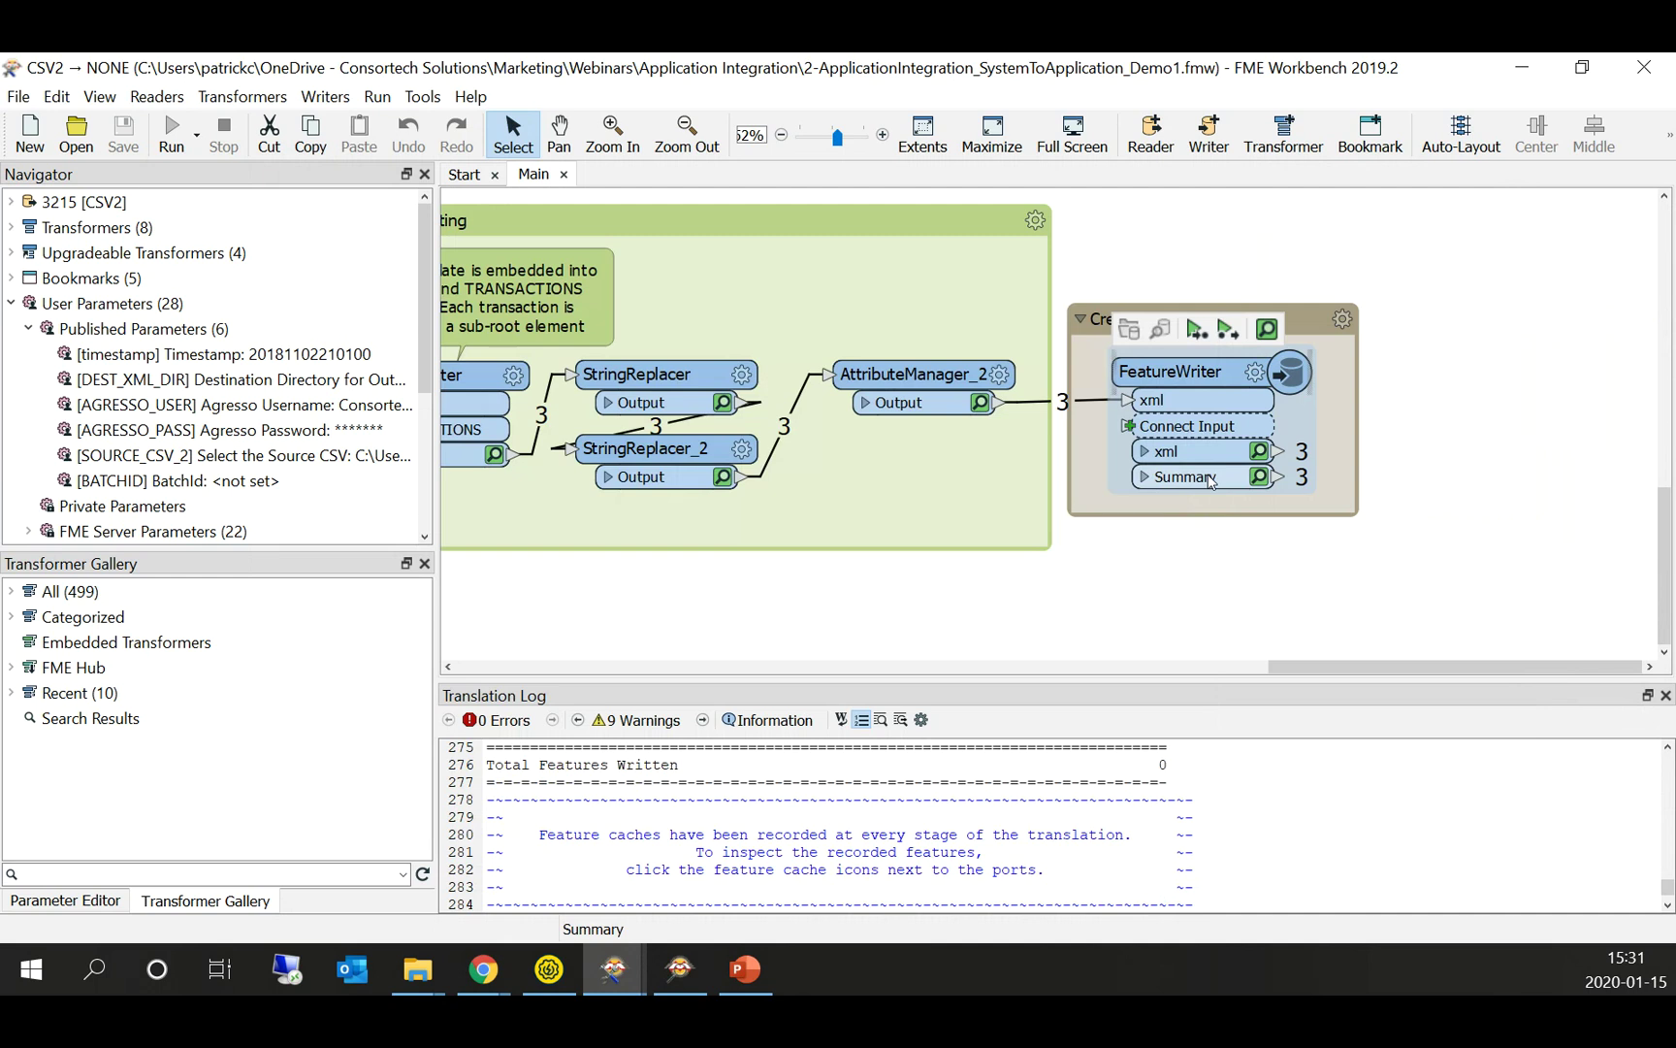
{"action": "mouse_move", "coordinate": [426, 966]}
{"action": "mouse_move", "coordinate": [600, 888]}
{"action": "left_click", "coordinate": [228, 859]}
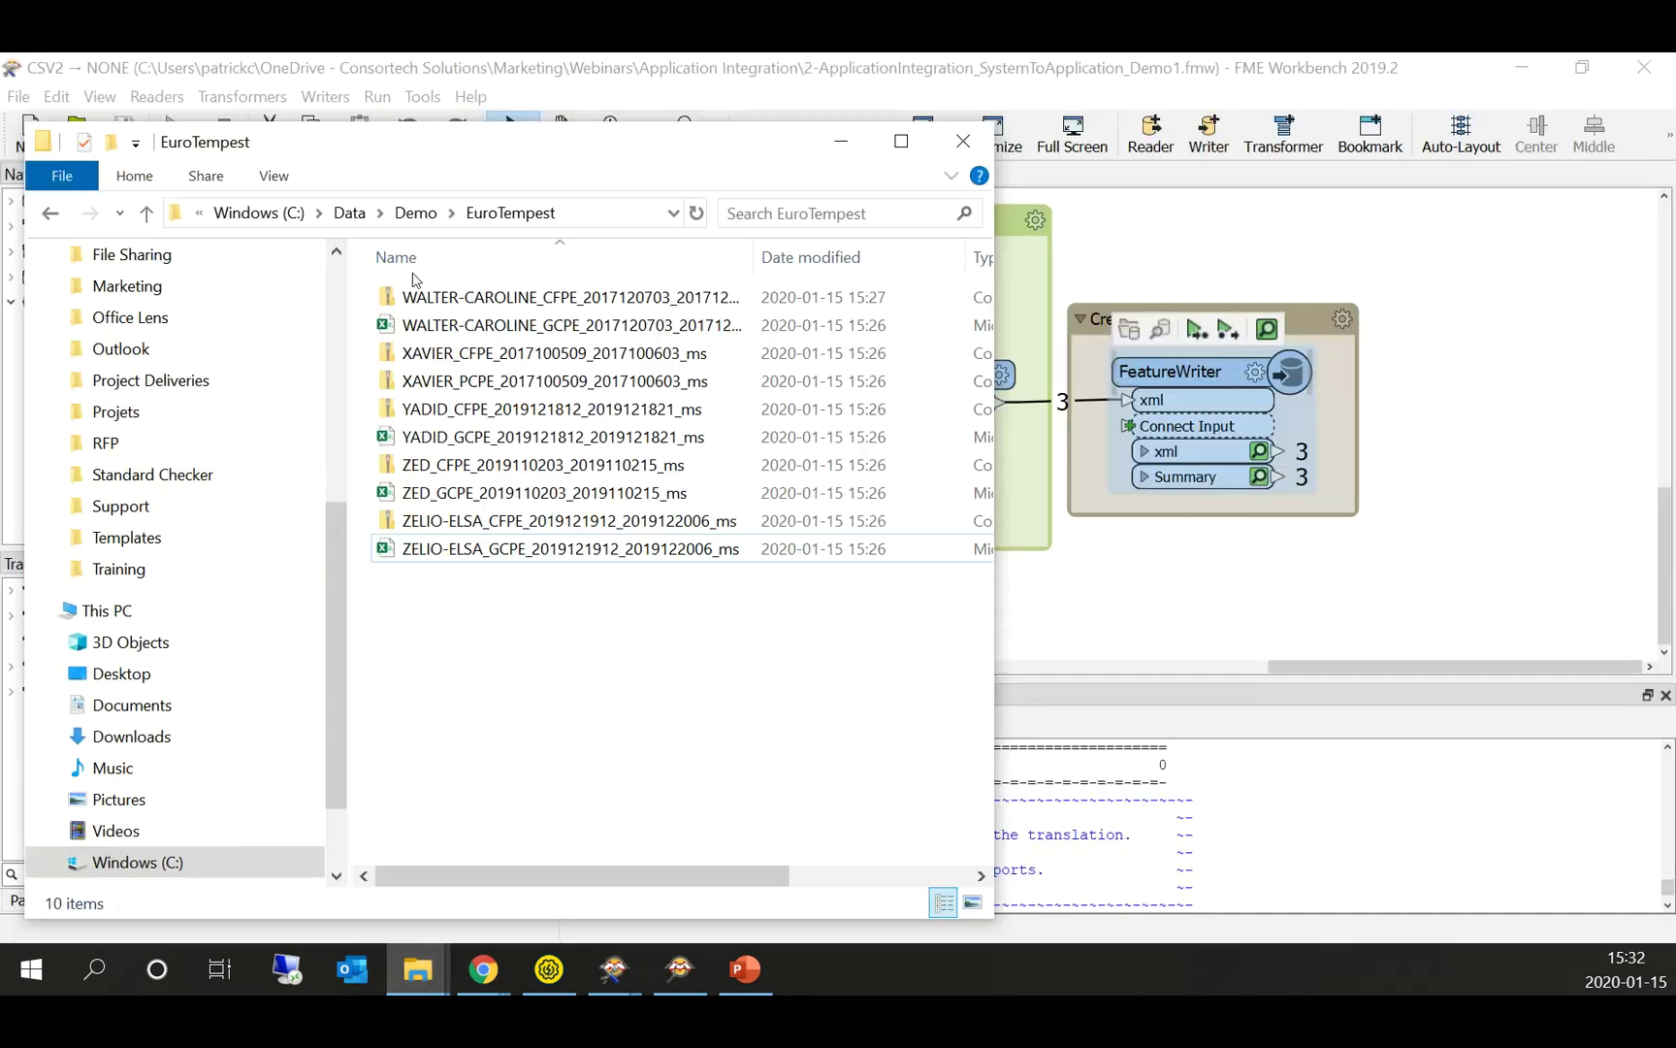
{"action": "left_click", "coordinate": [423, 210]}
{"action": "double_click", "coordinate": [433, 326]}
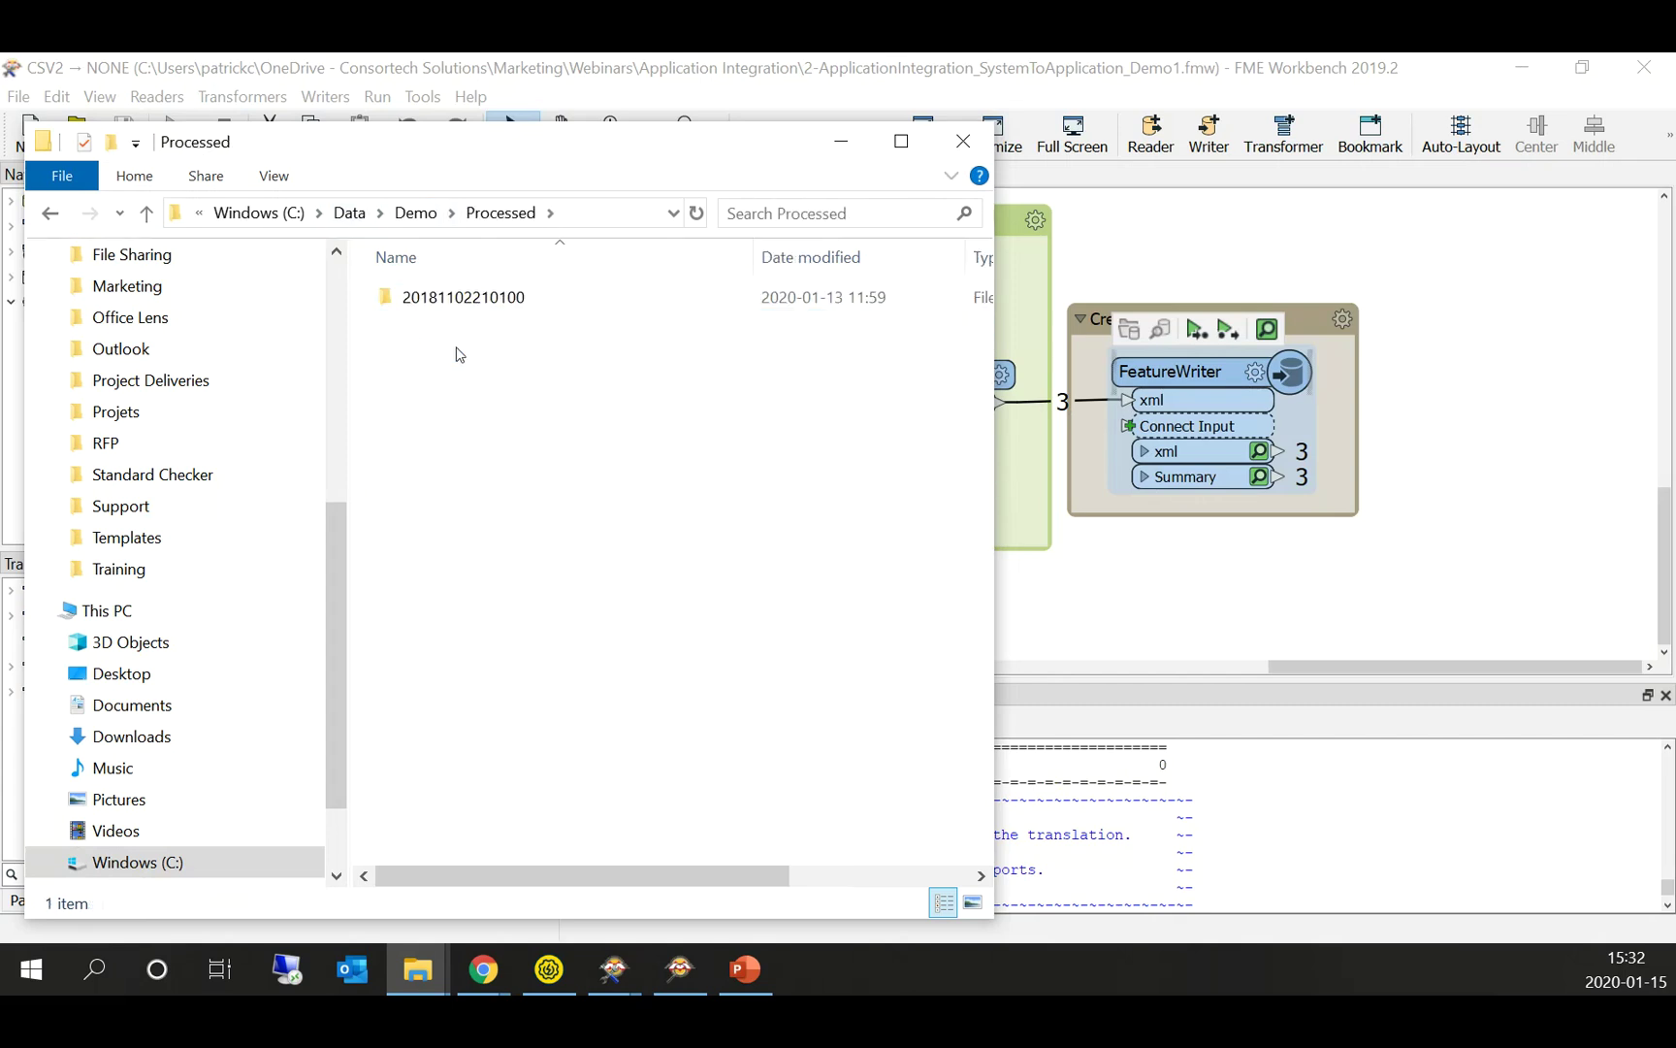
{"action": "left_click", "coordinate": [434, 295]}
{"action": "double_click", "coordinate": [434, 295]}
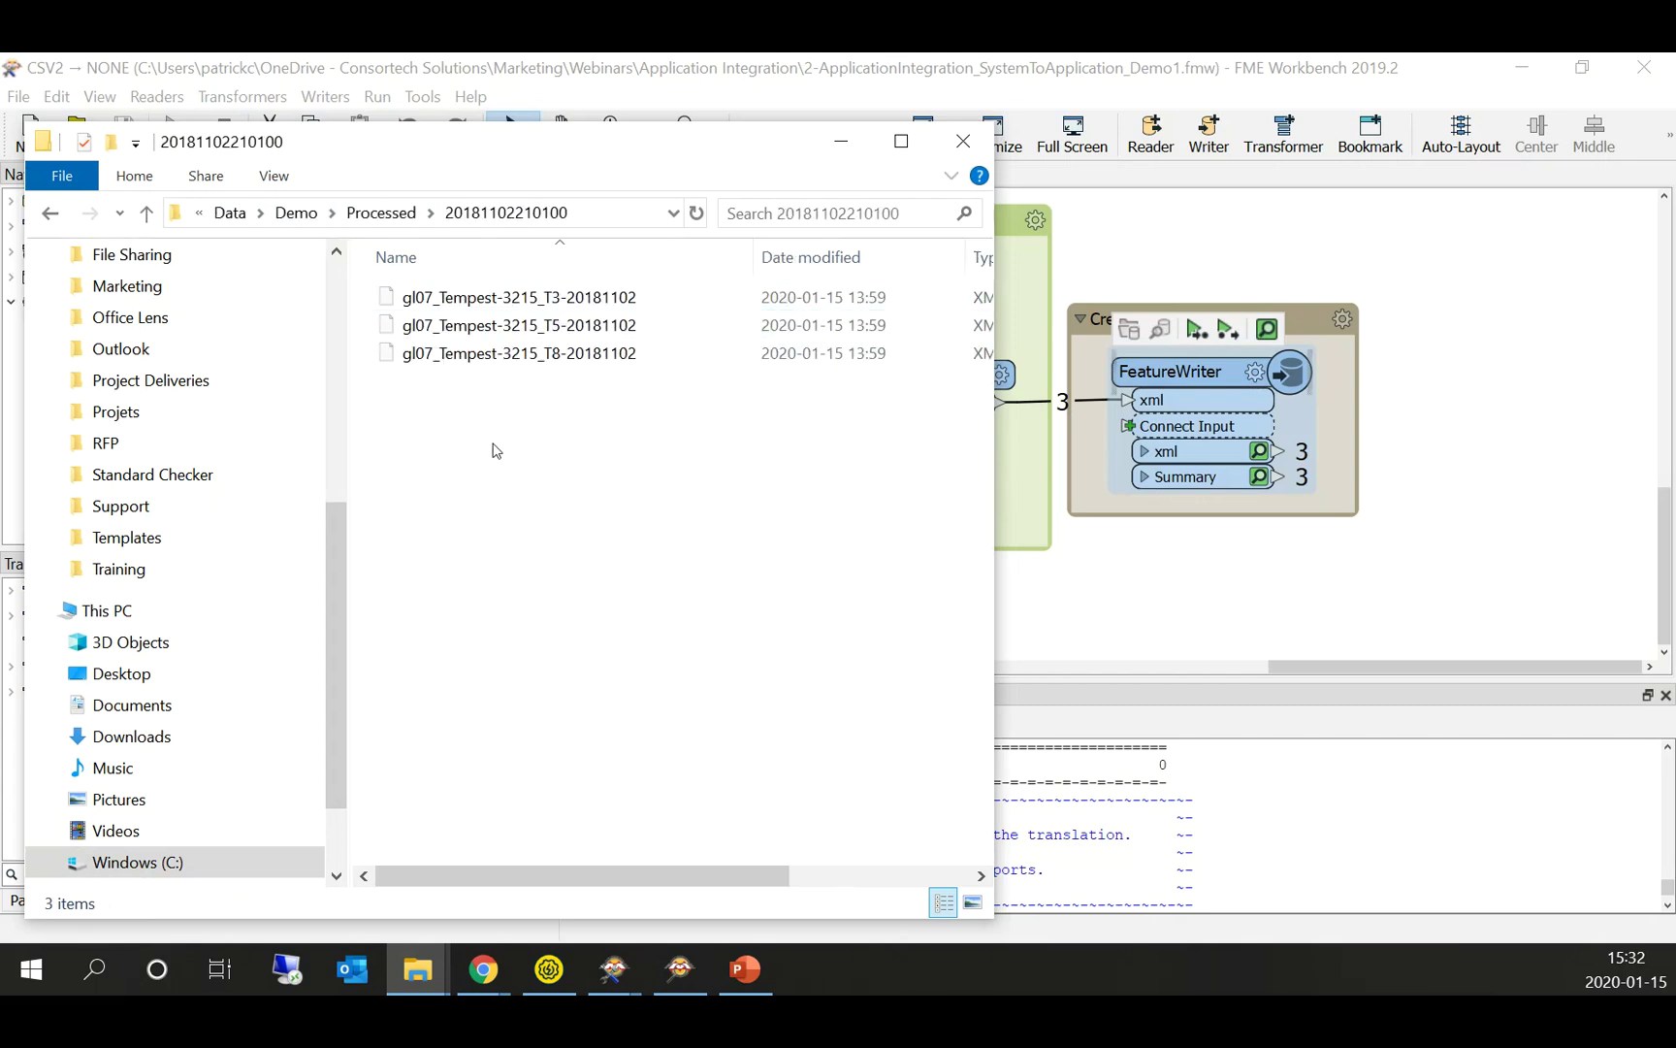
Step: Open gl07_Tempest-3215_T3-20181102 in Notepad++, review its XML, and minimize the editor
{"action": "left_click_drag", "start_coordinate": [592, 328], "coordinate": [559, 303]}
{"action": "right_click", "coordinate": [559, 302]}
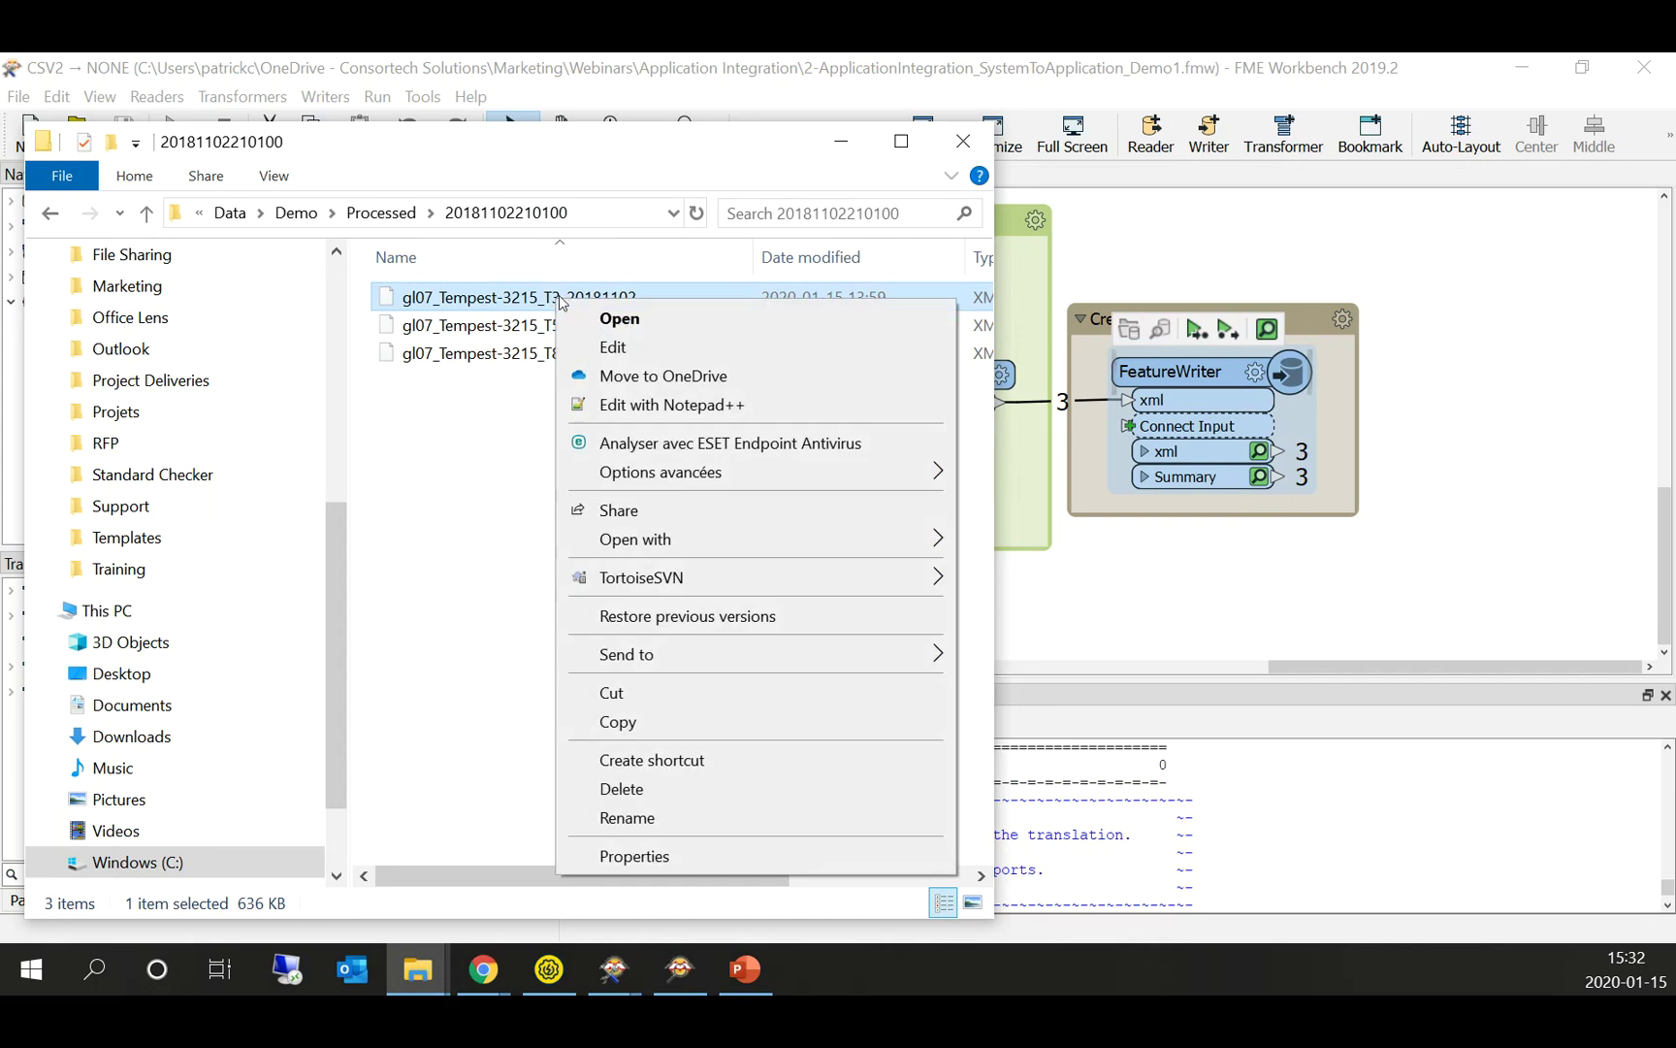
{"action": "left_click", "coordinate": [640, 407]}
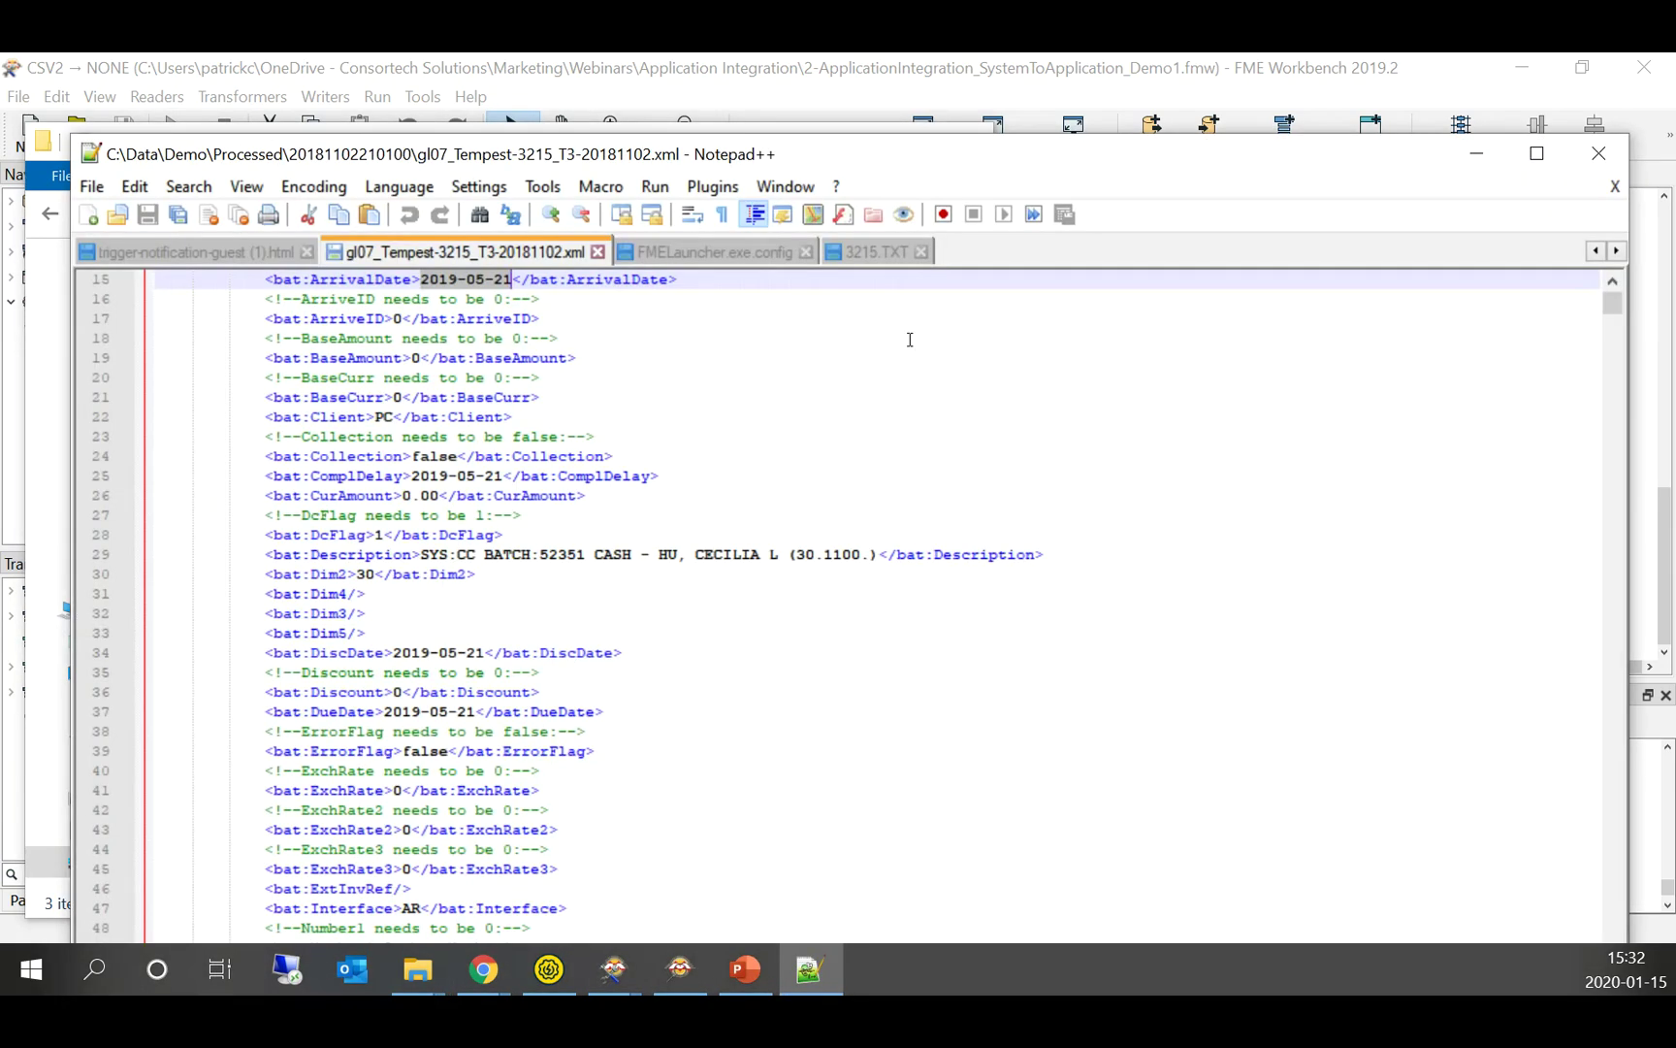
{"action": "left_click", "coordinate": [1483, 155]}
Step: Switch to the 3-ApplicationIntegration_SystemToApplication_Demo2 workspace in FME Workbench and bring HTTPCaller_3 in the SOAP Call bookmark into view
{"action": "left_click", "coordinate": [619, 970]}
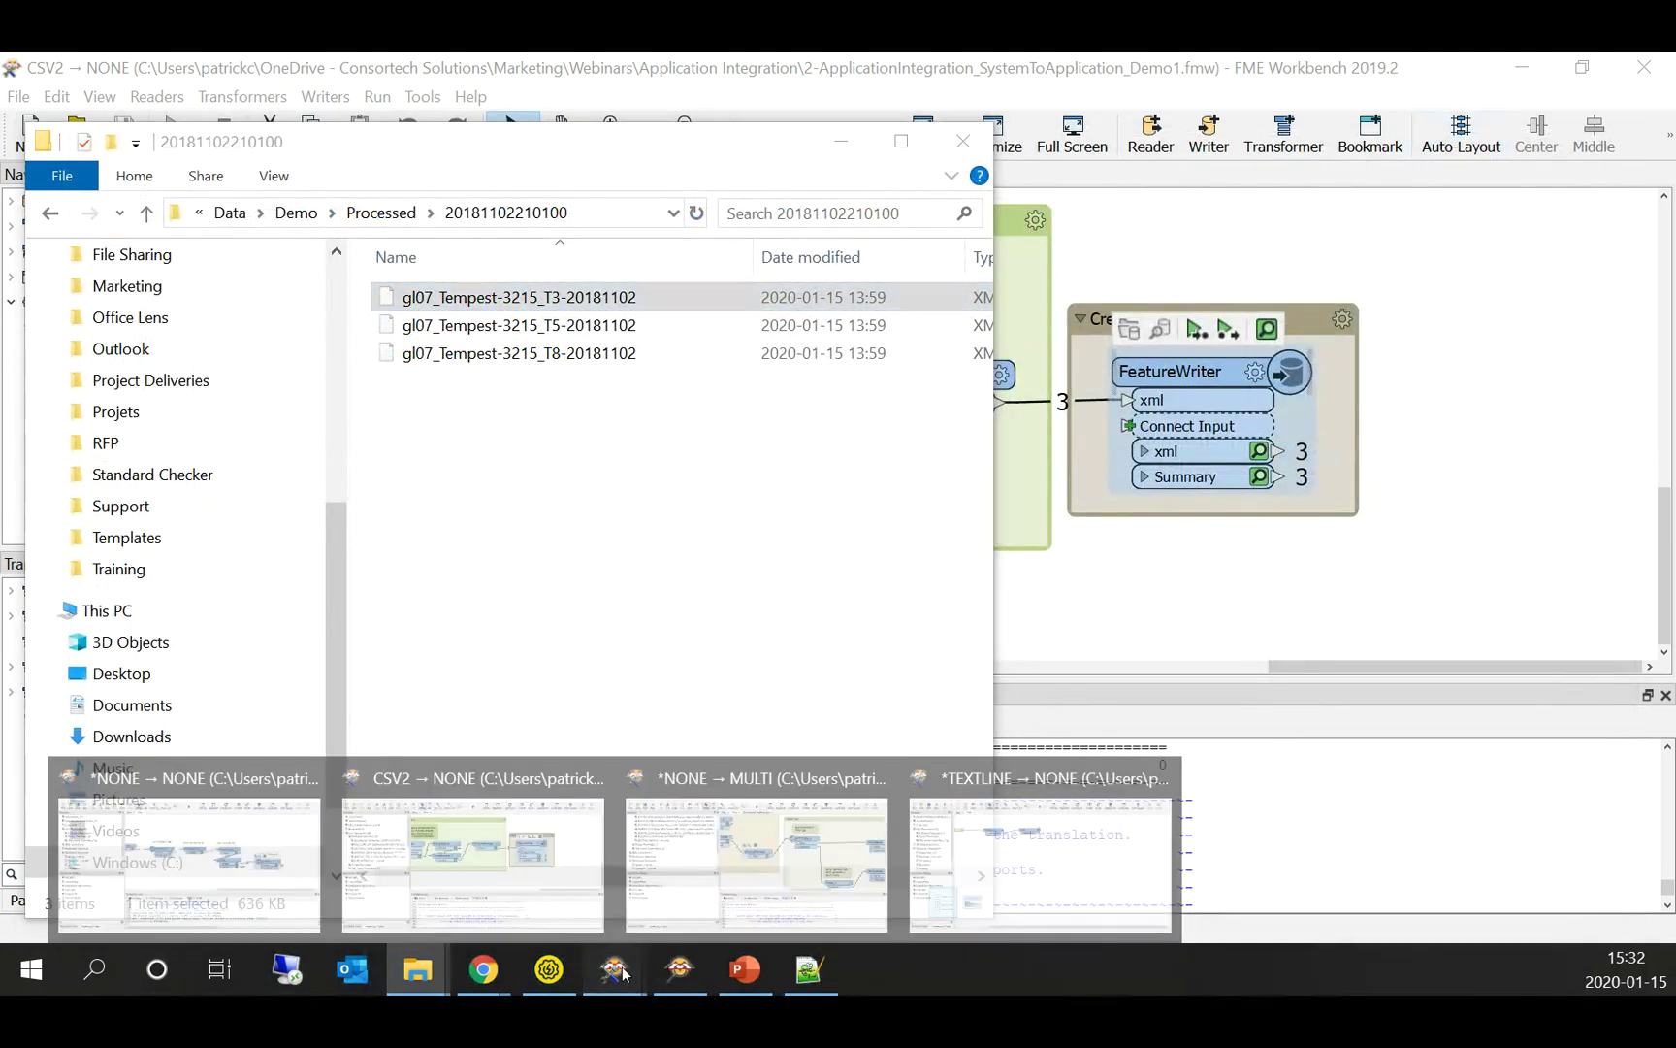
{"action": "left_click", "coordinate": [774, 862]}
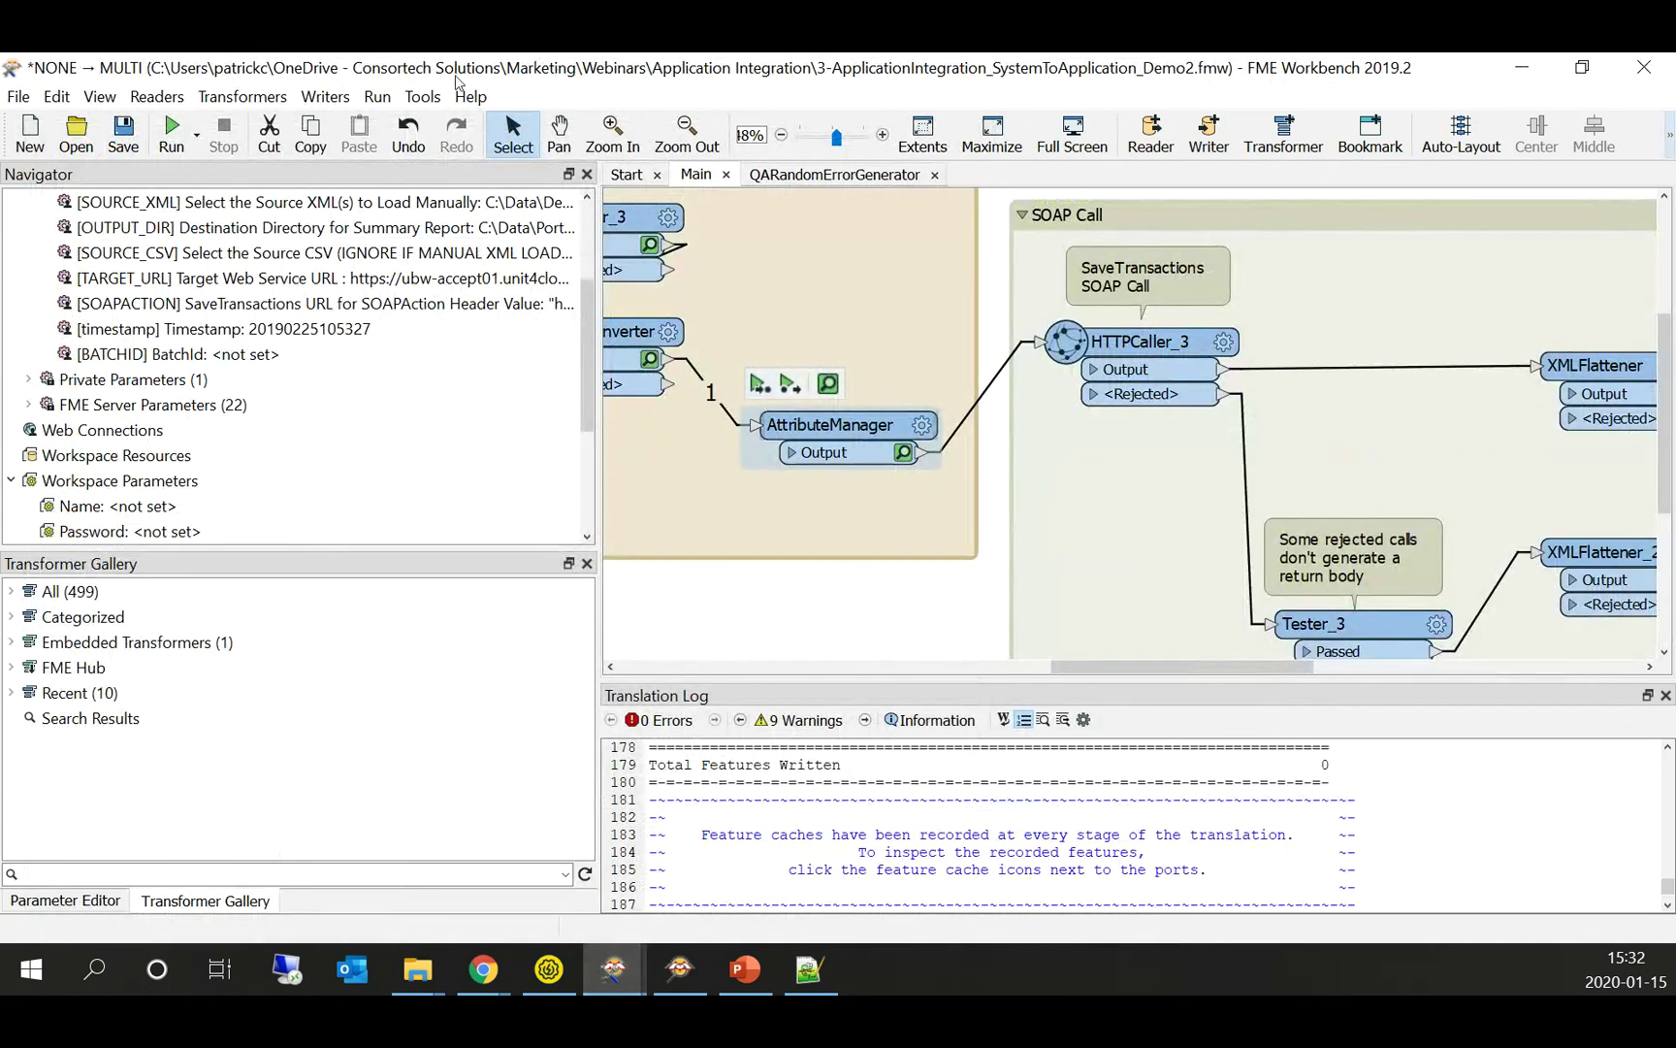
{"action": "left_click_drag", "start_coordinate": [724, 585], "coordinate": [1328, 561]}
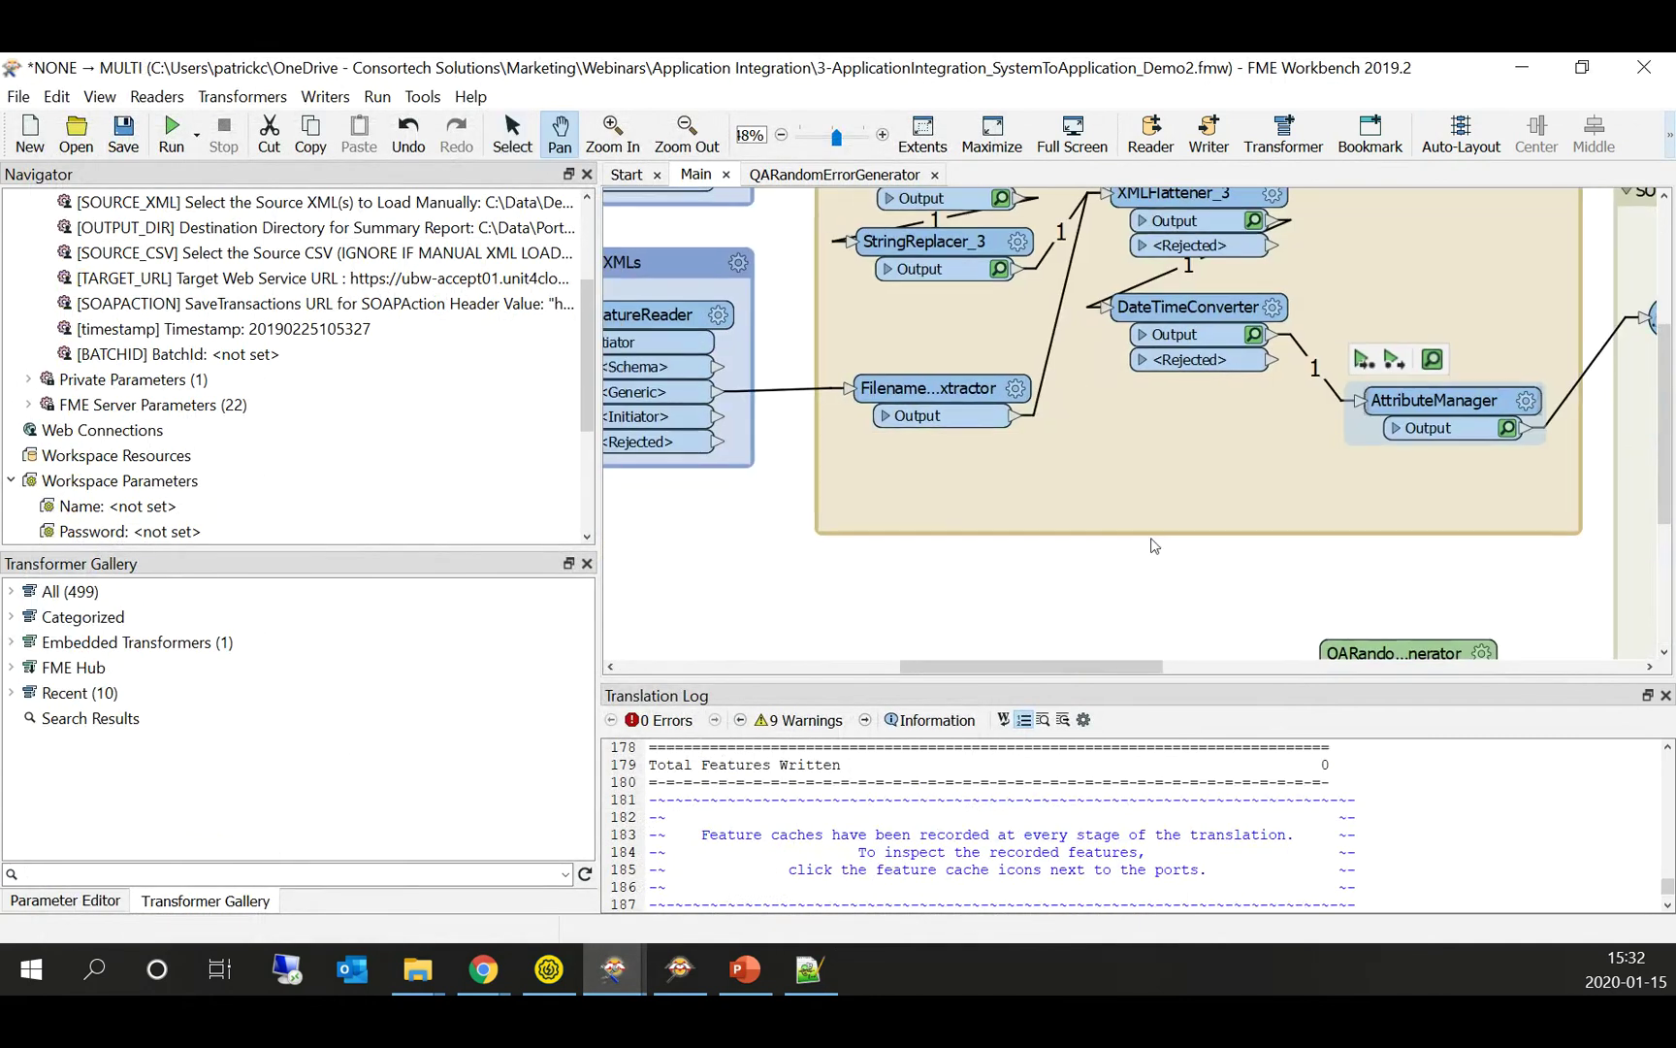
{"action": "left_click_drag", "start_coordinate": [704, 512], "coordinate": [921, 524]}
{"action": "left_click_drag", "start_coordinate": [1164, 529], "coordinate": [776, 536]}
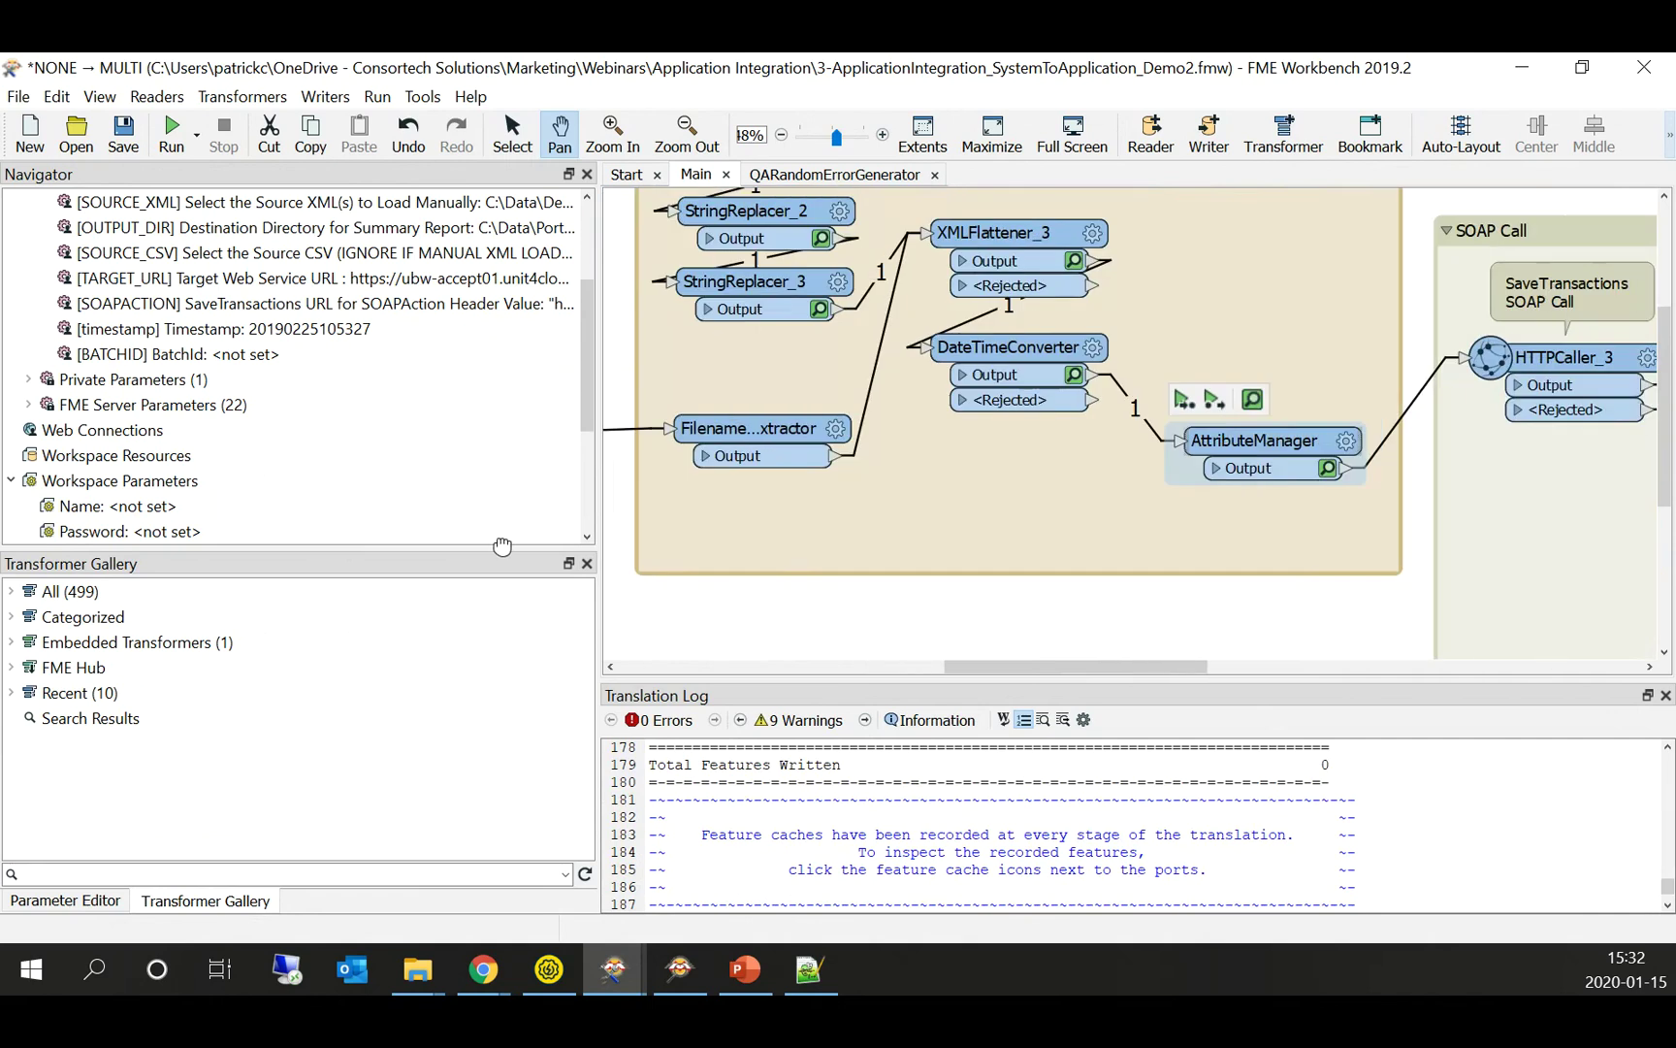
{"action": "left_click_drag", "start_coordinate": [1147, 529], "coordinate": [863, 521]}
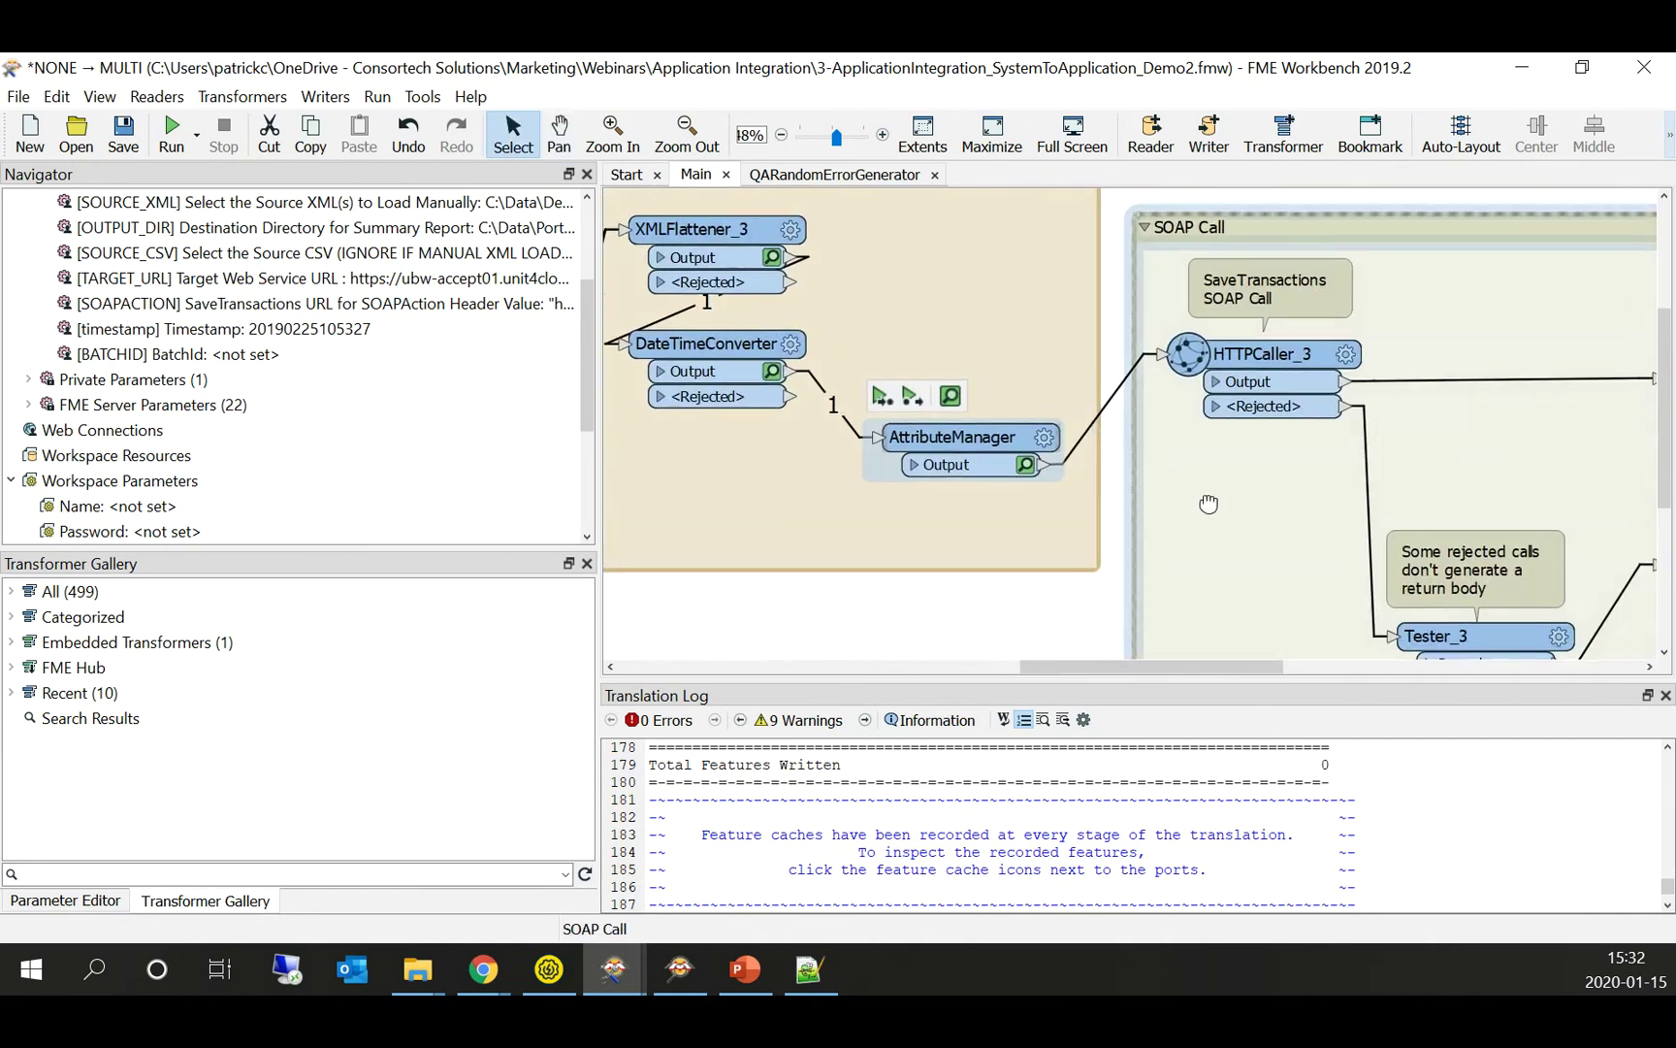
{"action": "left_click_drag", "start_coordinate": [1324, 398], "coordinate": [1072, 424]}
{"action": "left_click", "coordinate": [1083, 401]}
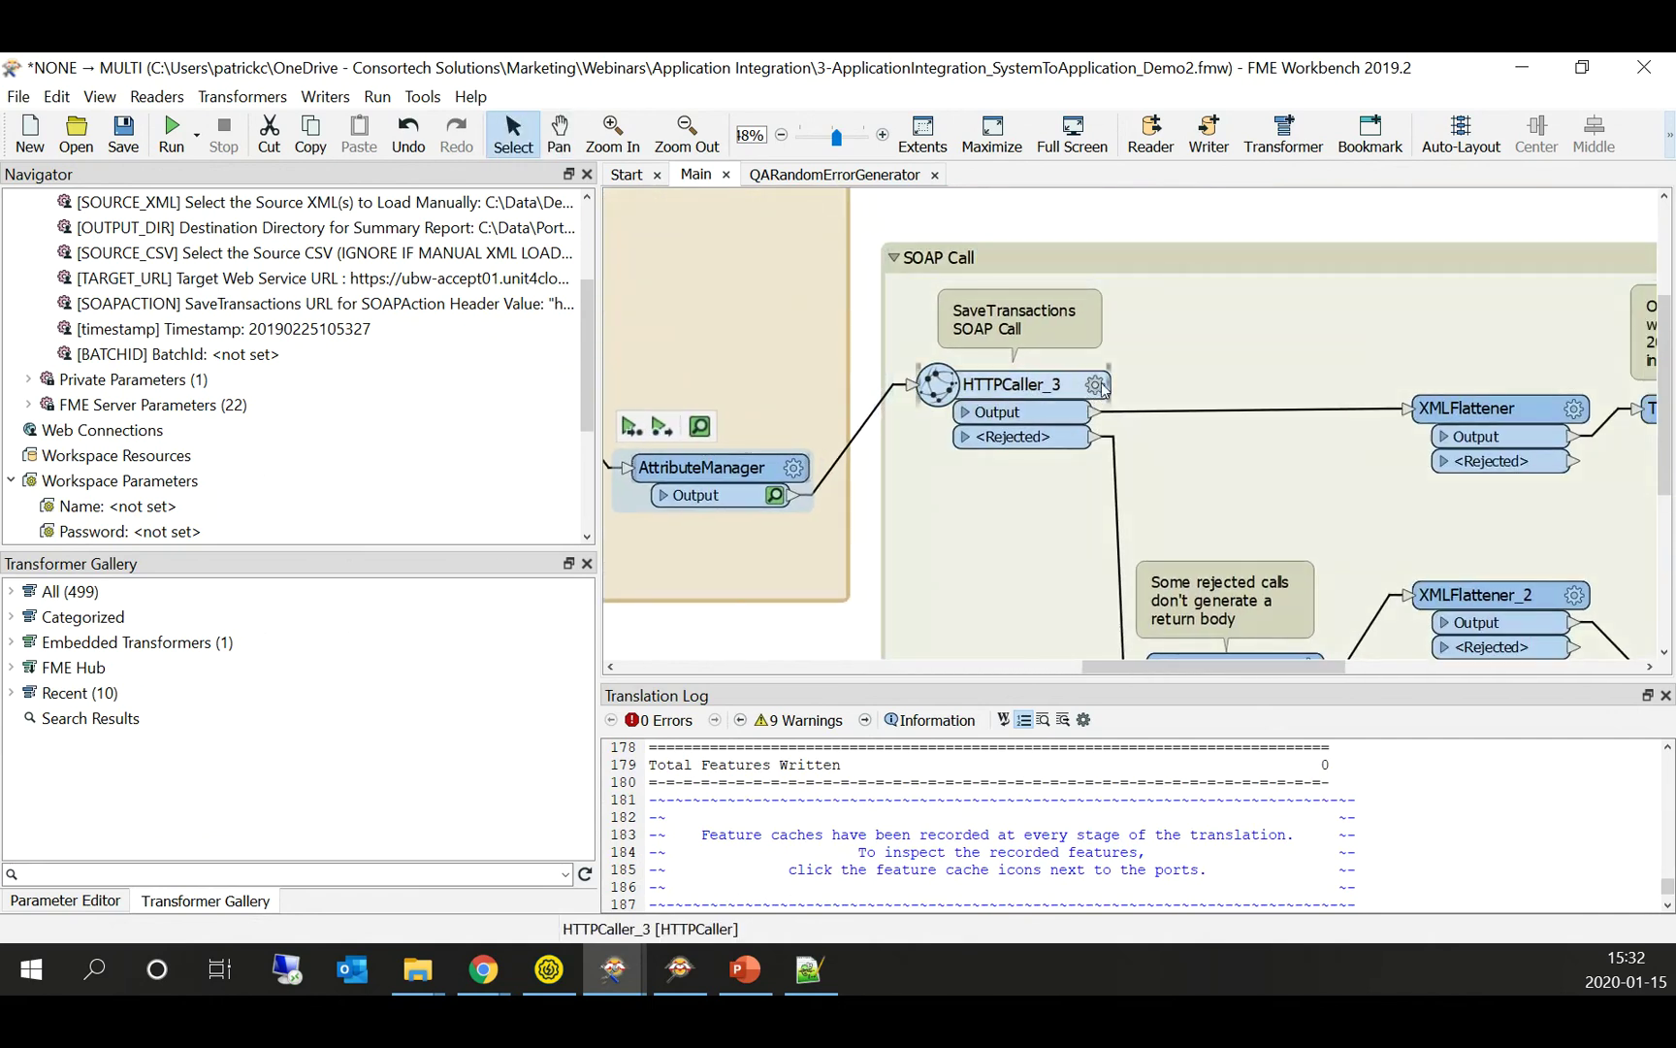
Step: Review HTTPCaller_3's request URL, content type and headers in its parameters, and close them without changes
{"action": "left_click", "coordinate": [1097, 385]}
{"action": "left_click_drag", "start_coordinate": [1020, 93], "coordinate": [649, 102]}
{"action": "double_click", "coordinate": [569, 233]}
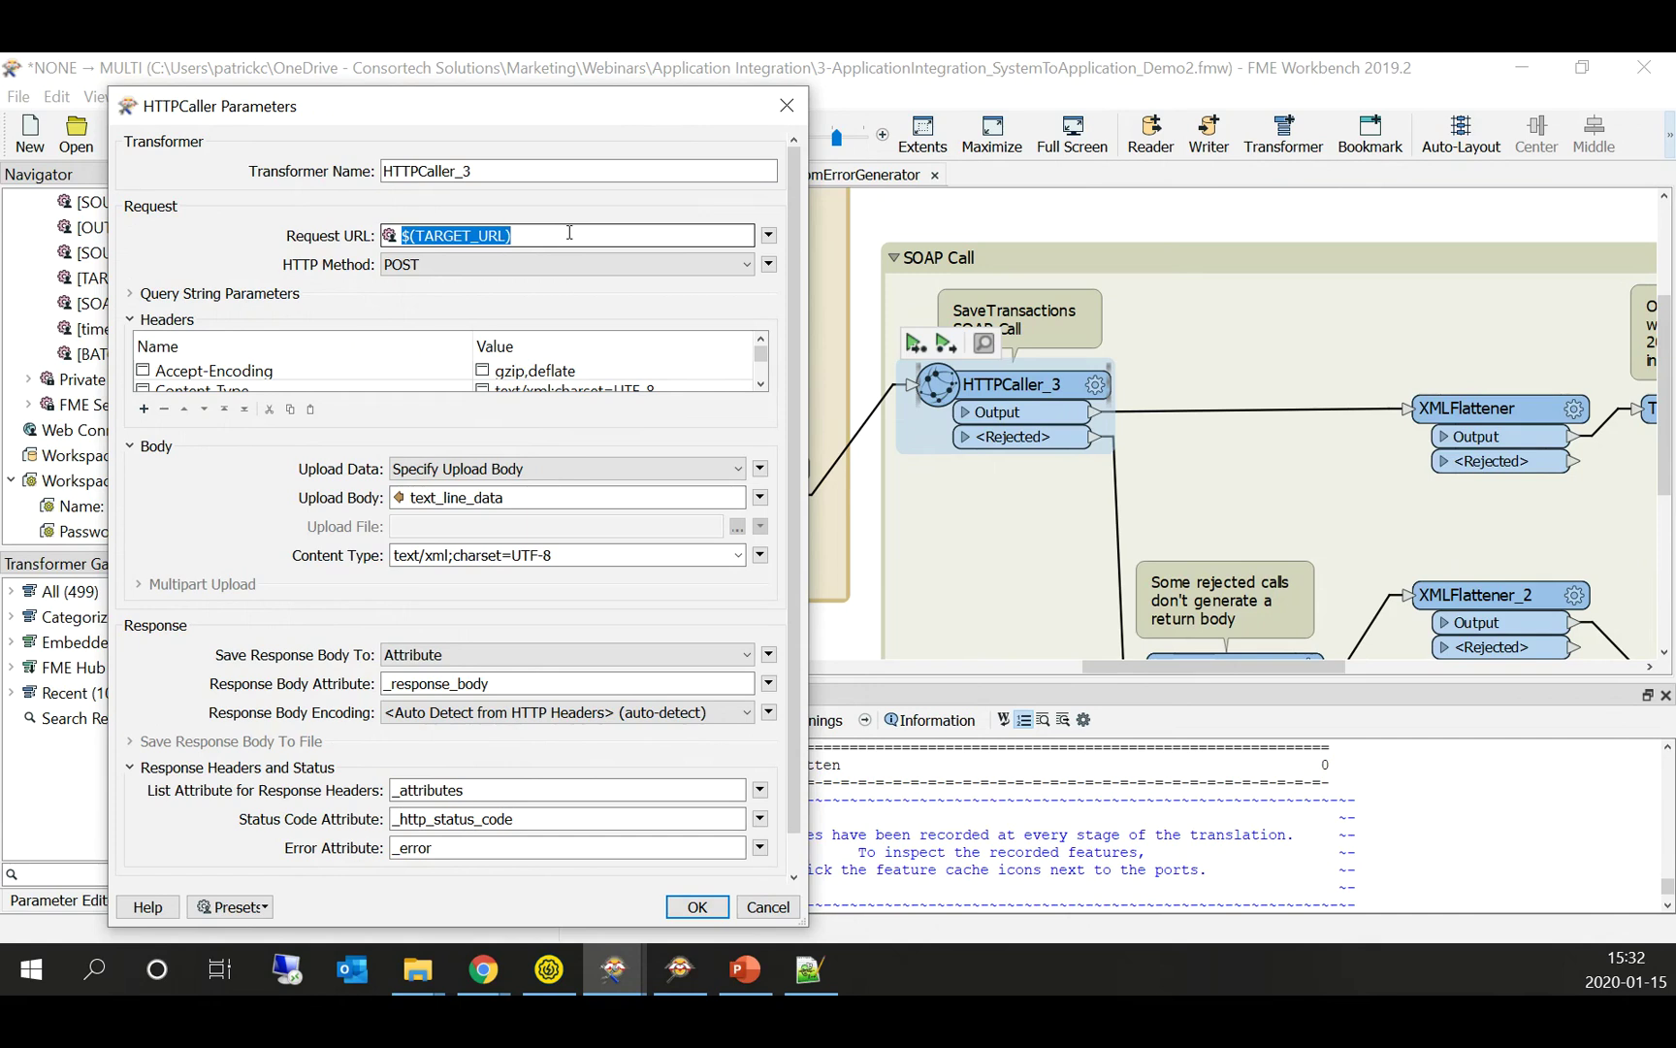
{"action": "triple_click", "coordinate": [469, 555]}
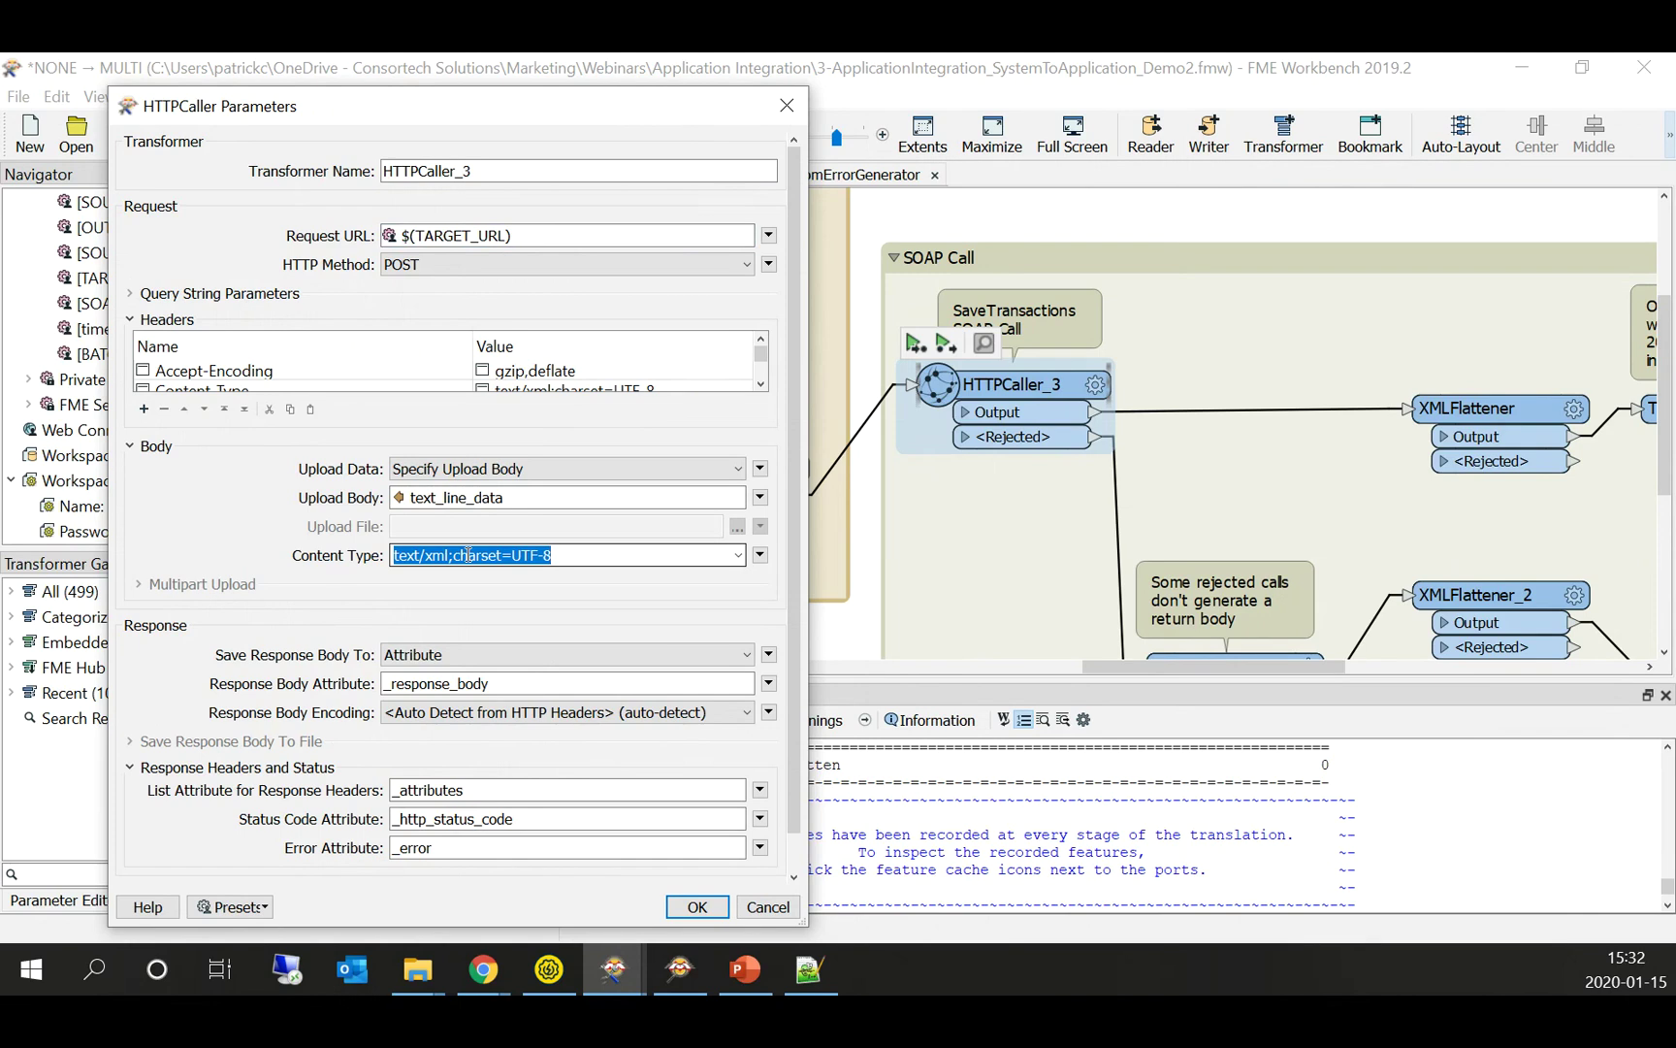
{"action": "left_click", "coordinate": [762, 384]}
{"action": "left_click", "coordinate": [761, 384]}
{"action": "left_click", "coordinate": [762, 384]}
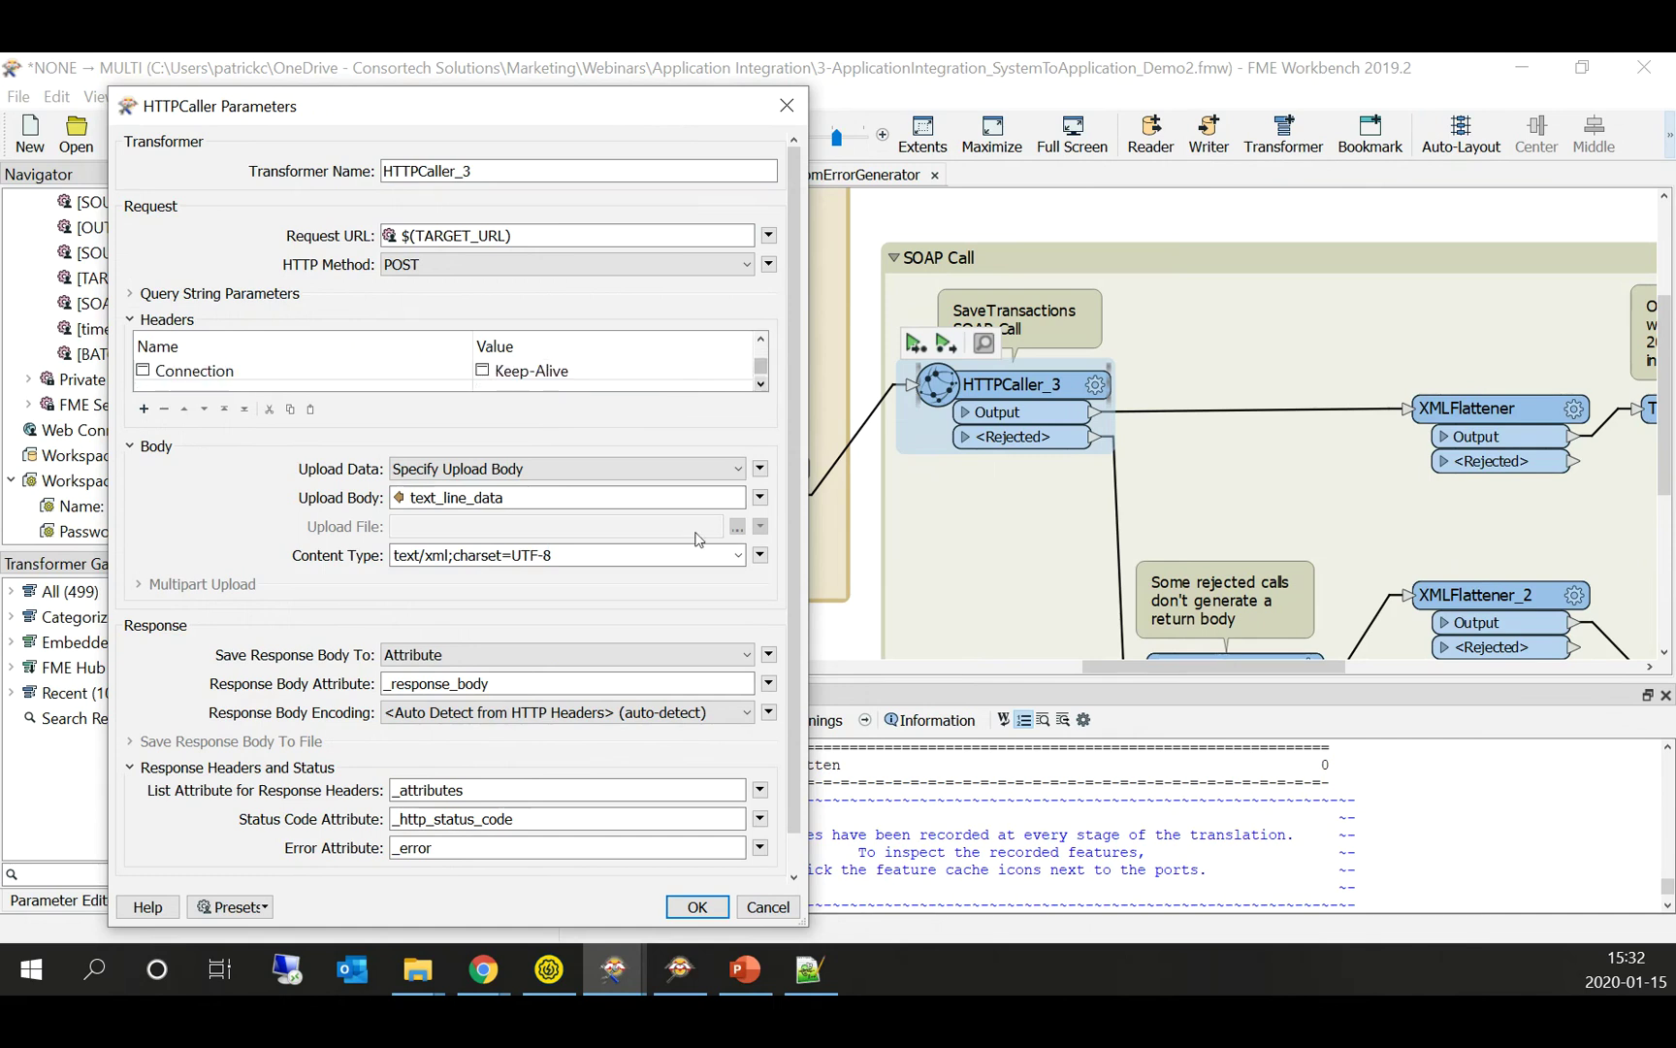
{"action": "left_click", "coordinate": [768, 907]}
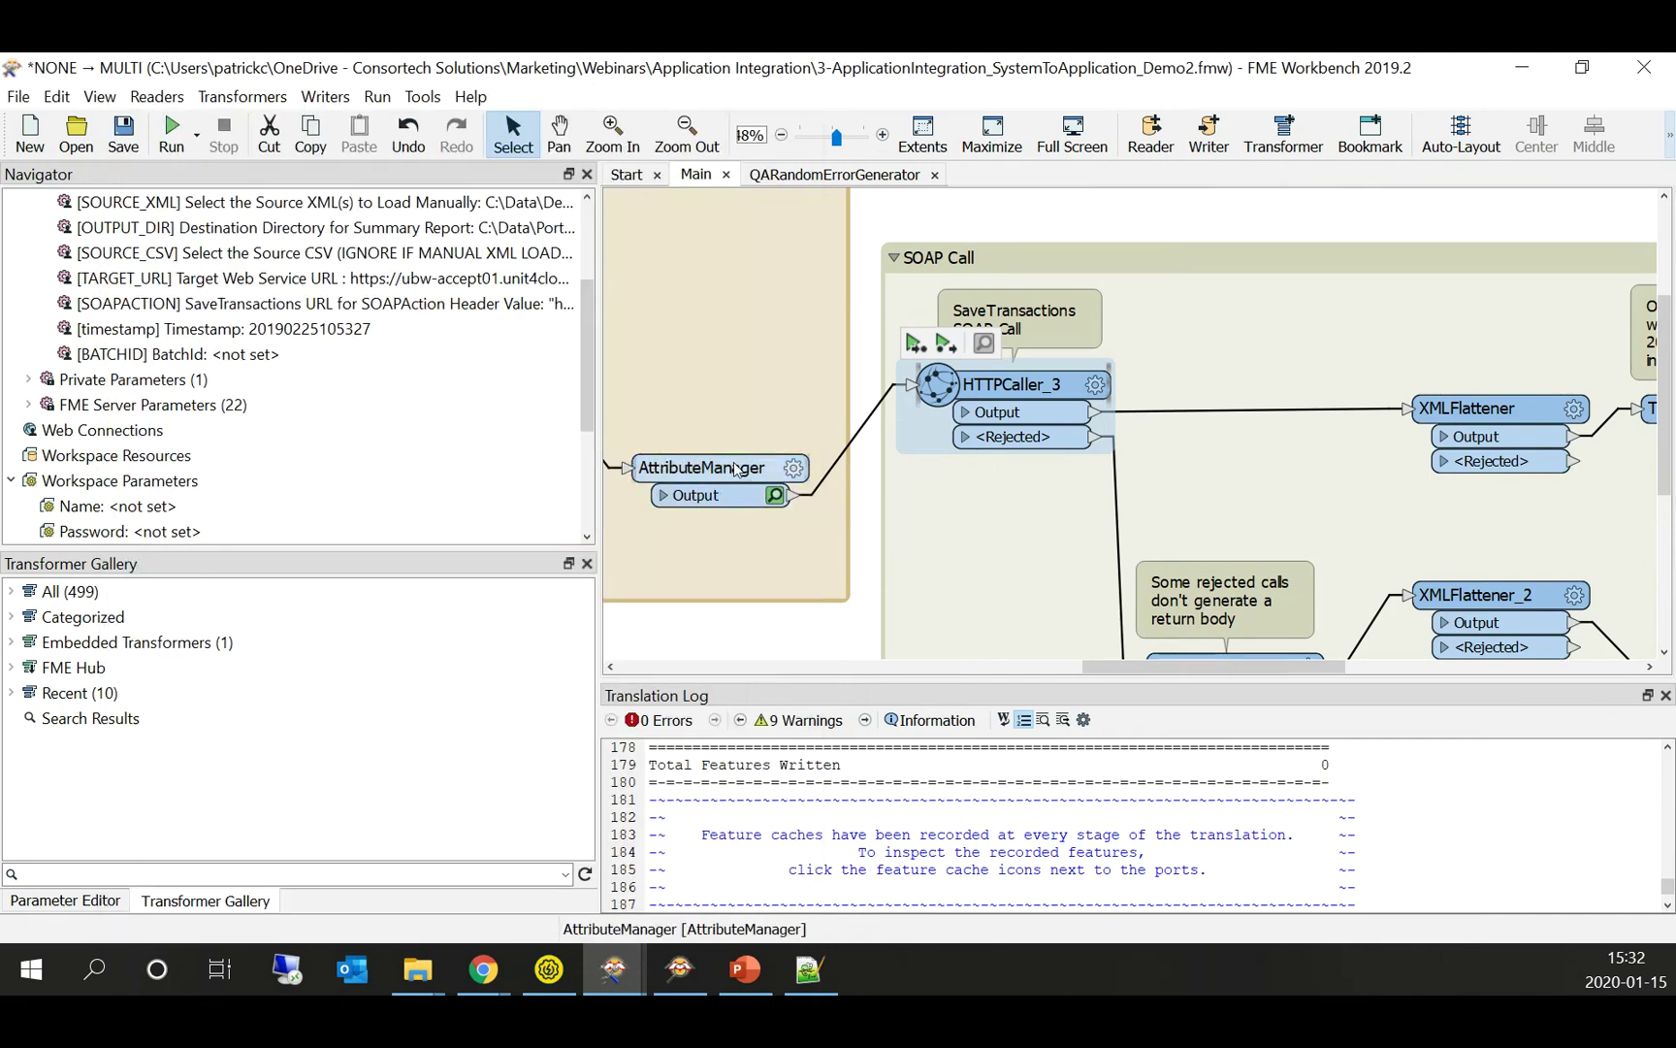
Step: Inspect the AttributeManager's cached output in FME Data Inspector, view the full text_line_data value, and return to Workbench
{"action": "left_click", "coordinate": [775, 496]}
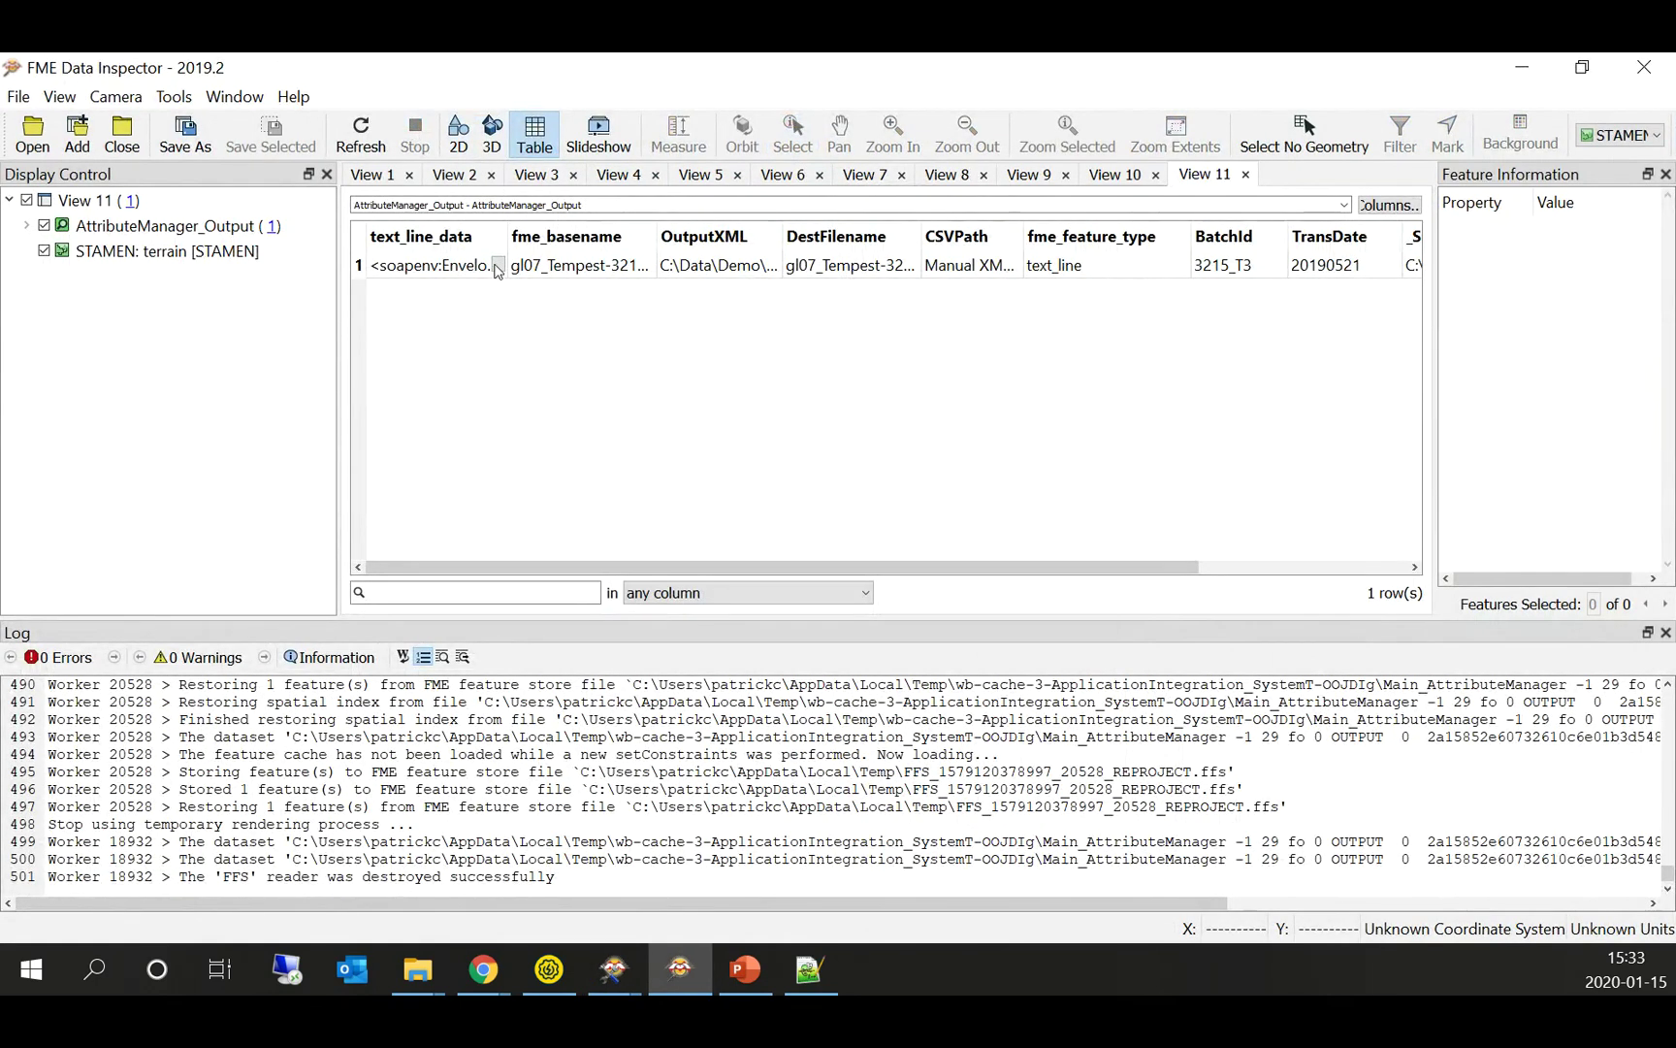
{"action": "left_click", "coordinate": [497, 266]}
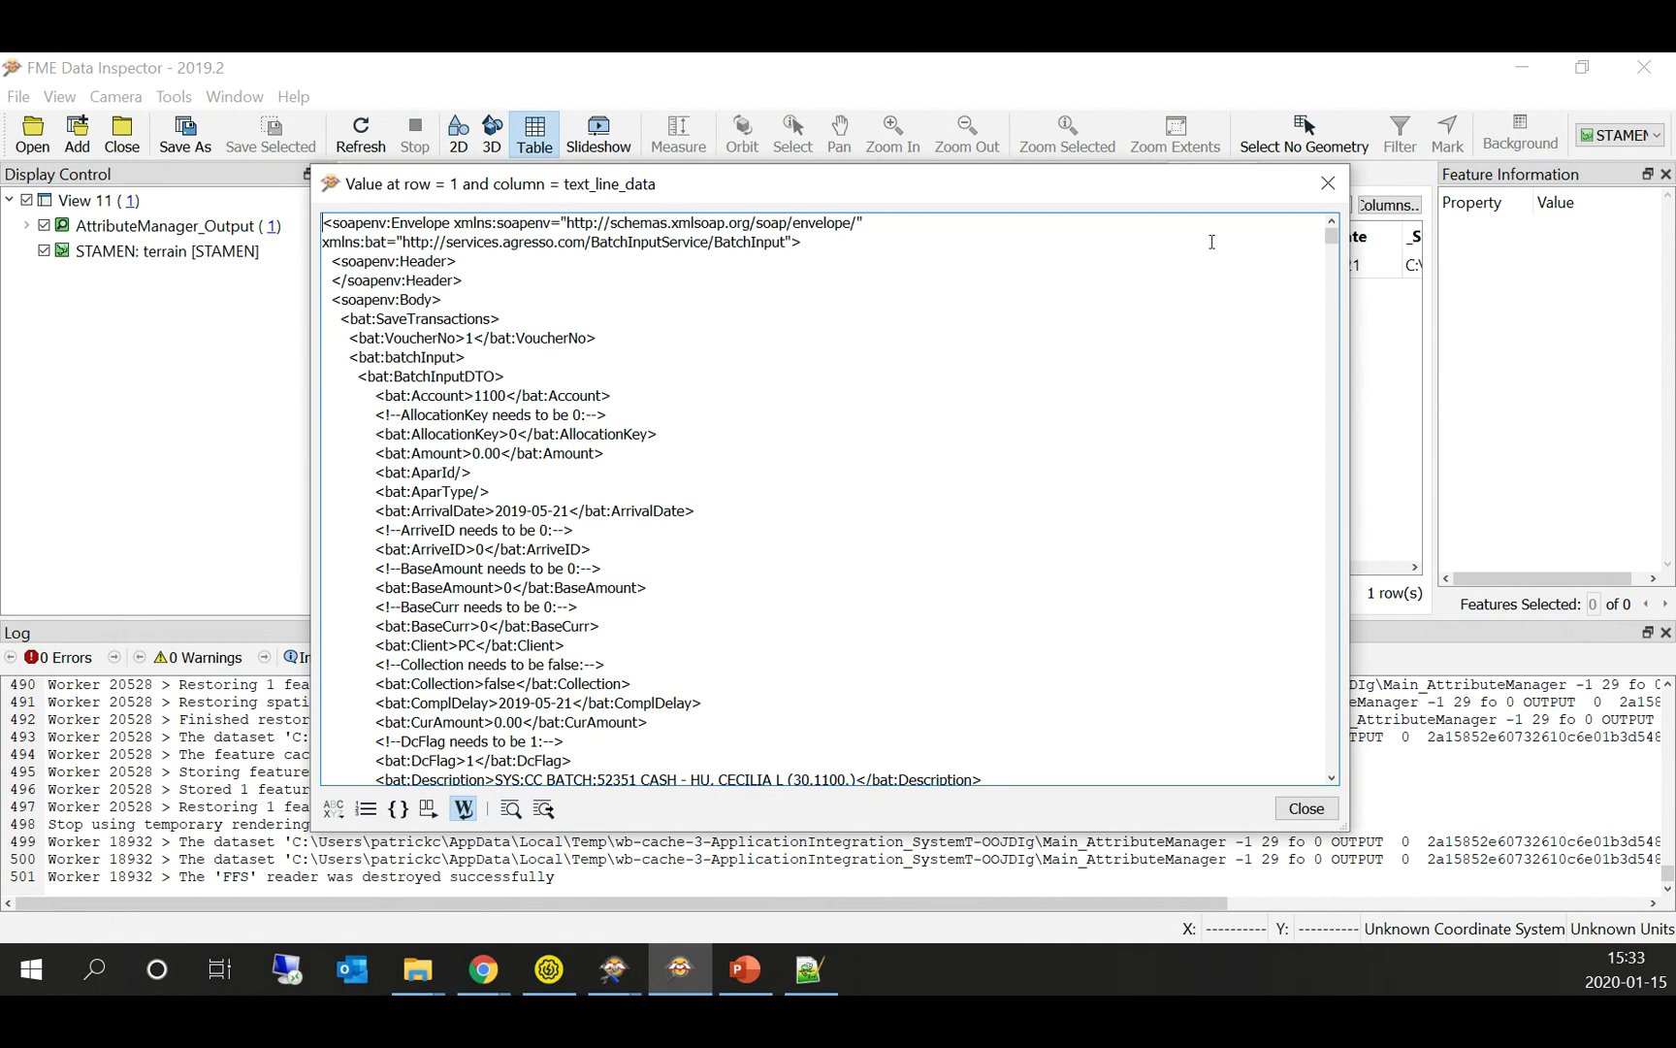
{"action": "left_click", "coordinate": [1328, 187]}
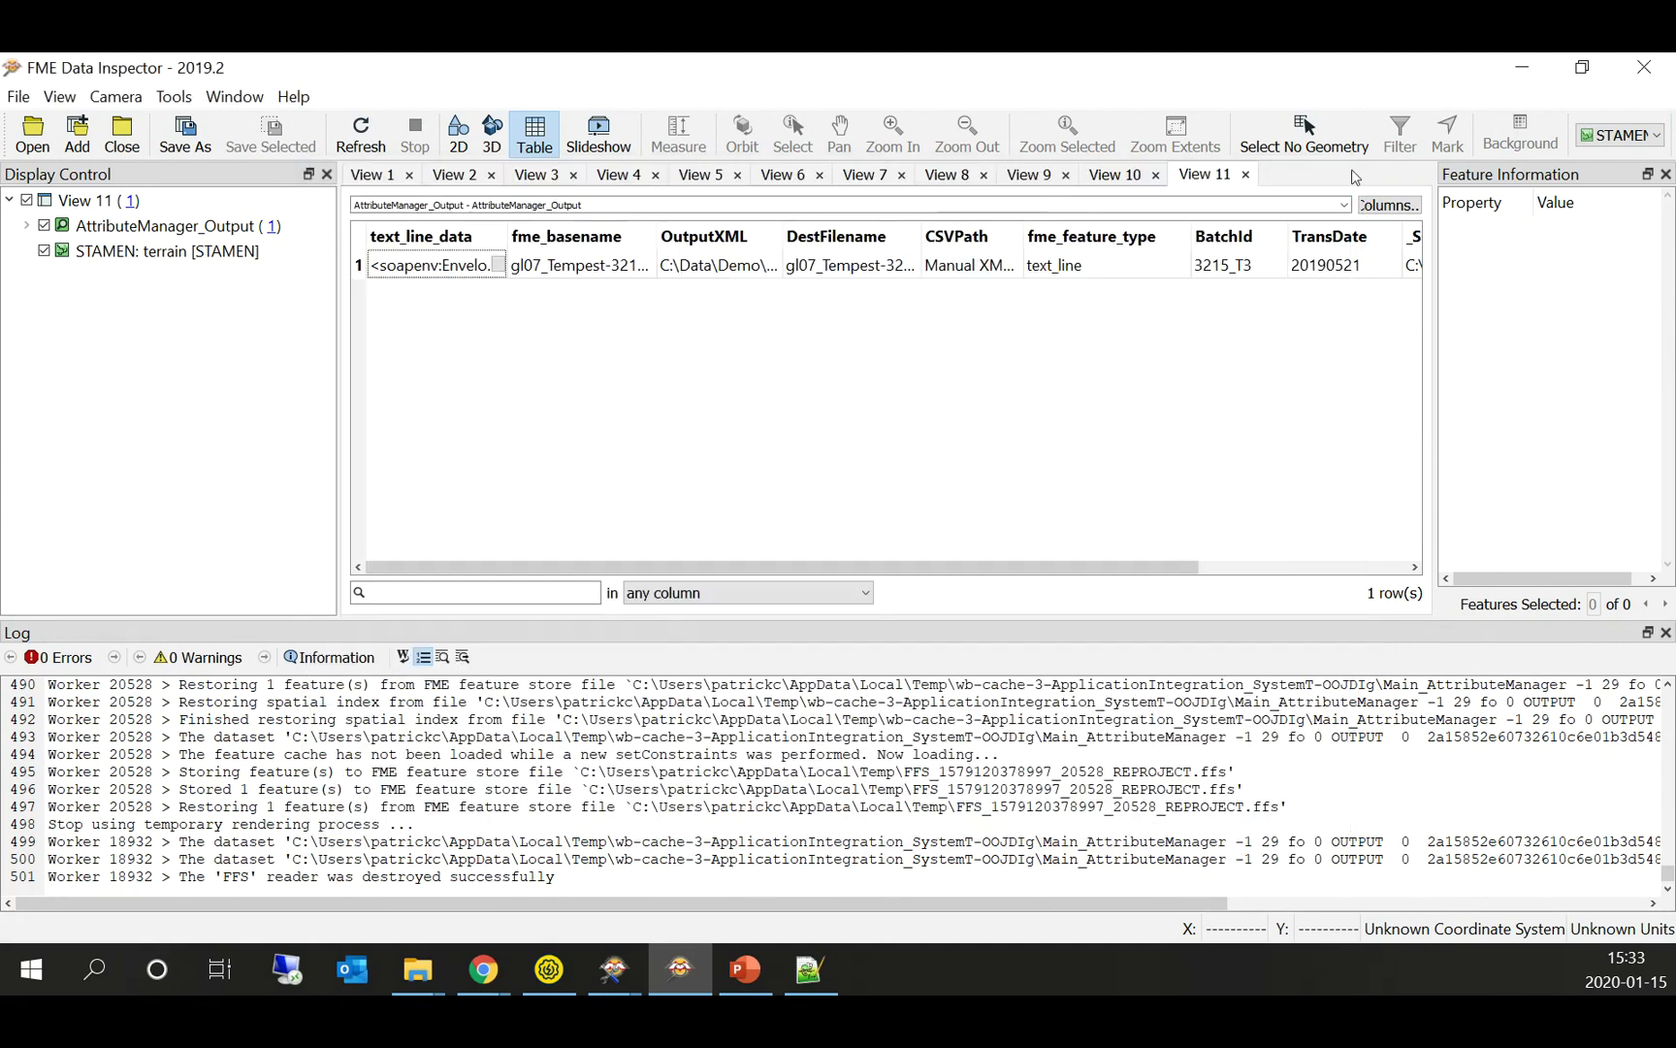
{"action": "left_click", "coordinate": [1520, 68]}
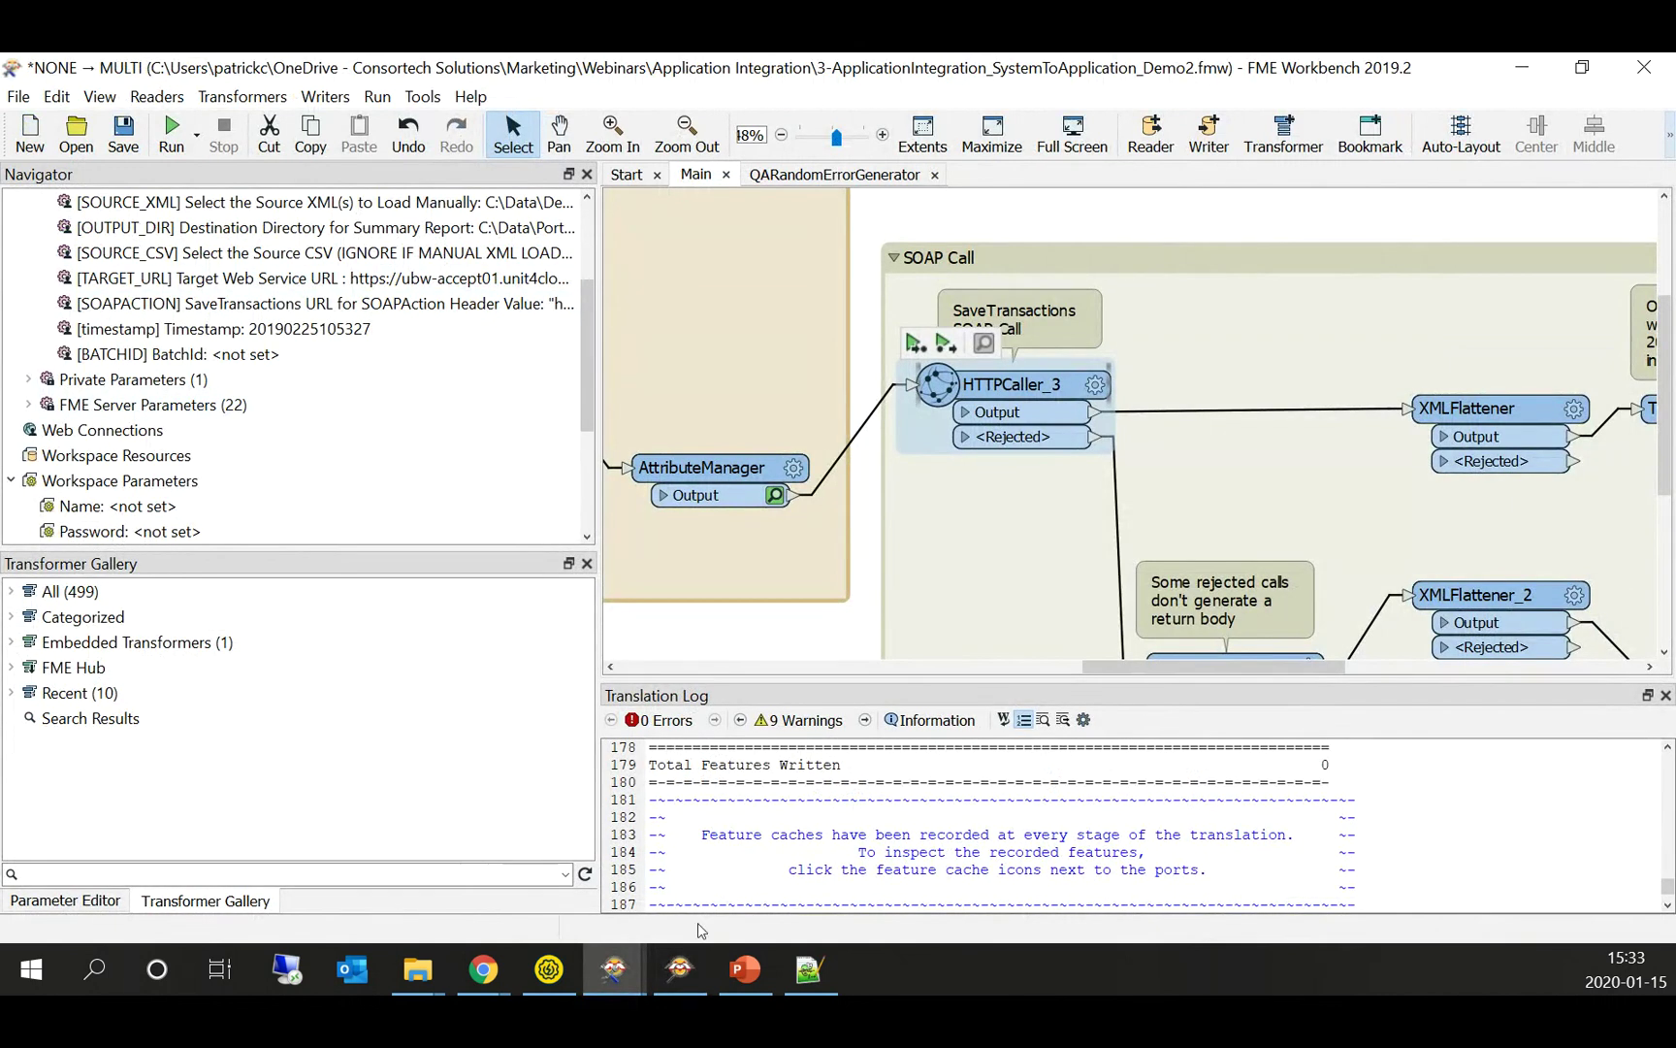
Step: Switch to PowerPoint and start the slide show from the "Demo – System To Application" slide
{"action": "left_click", "coordinate": [754, 969]}
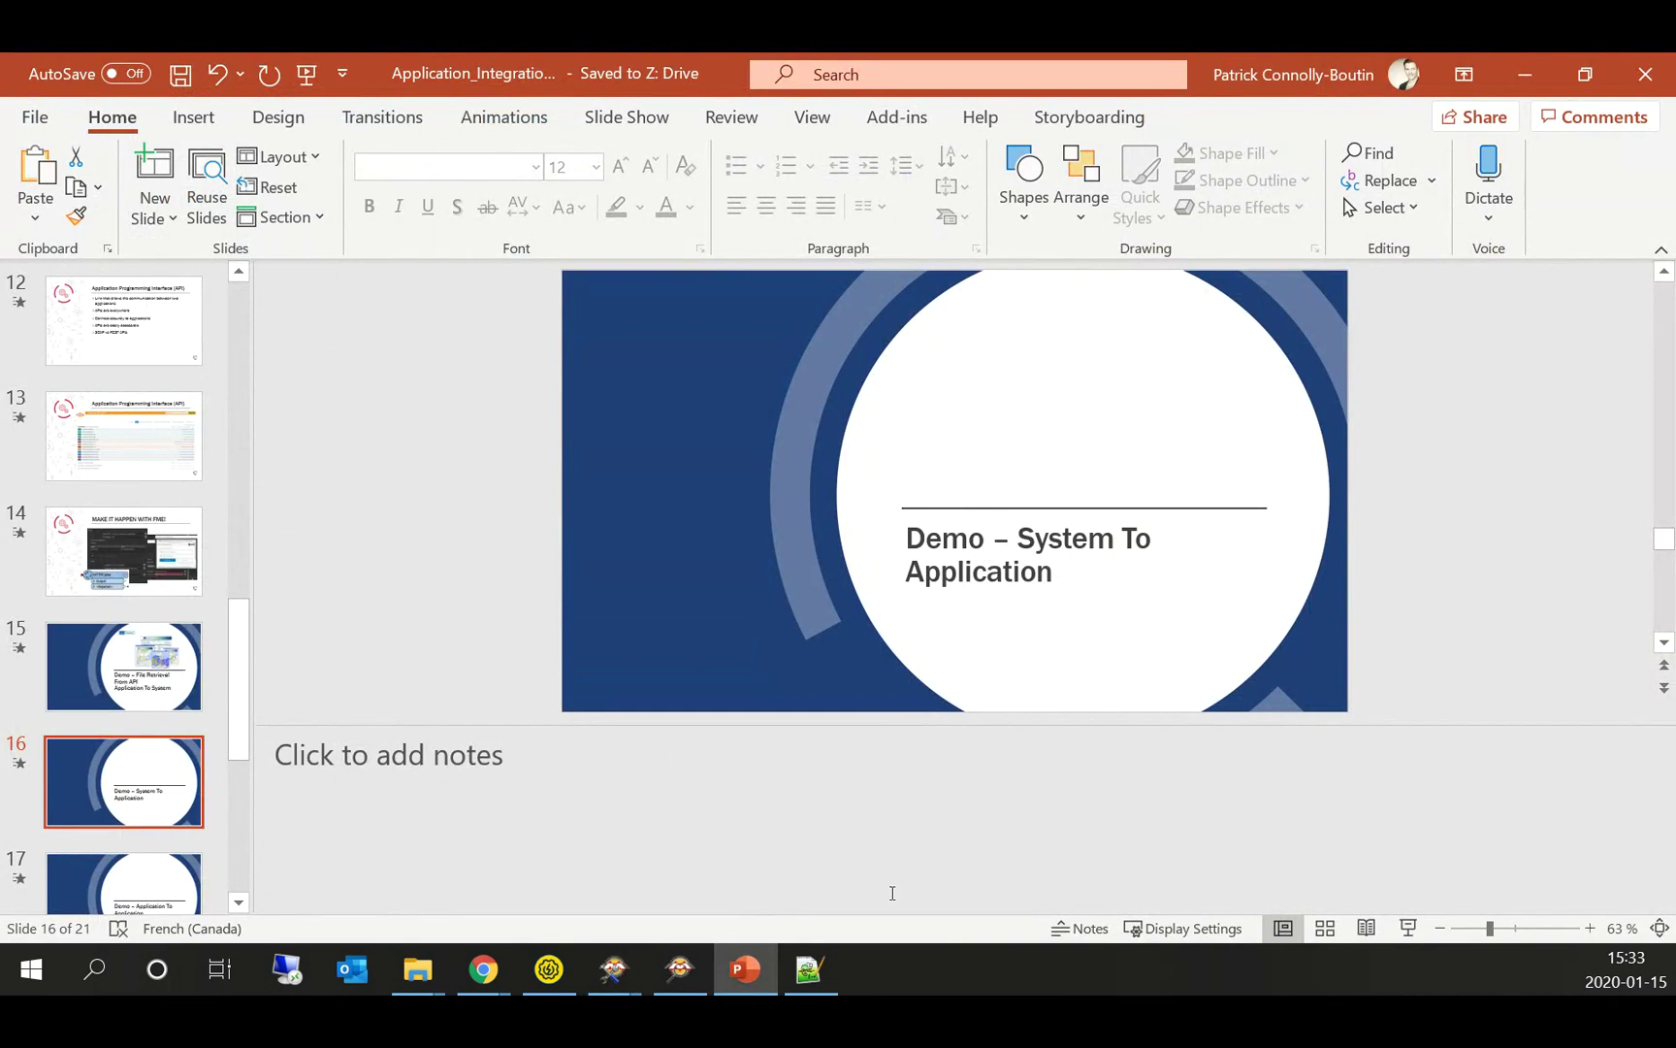
{"action": "left_click", "coordinate": [1406, 927]}
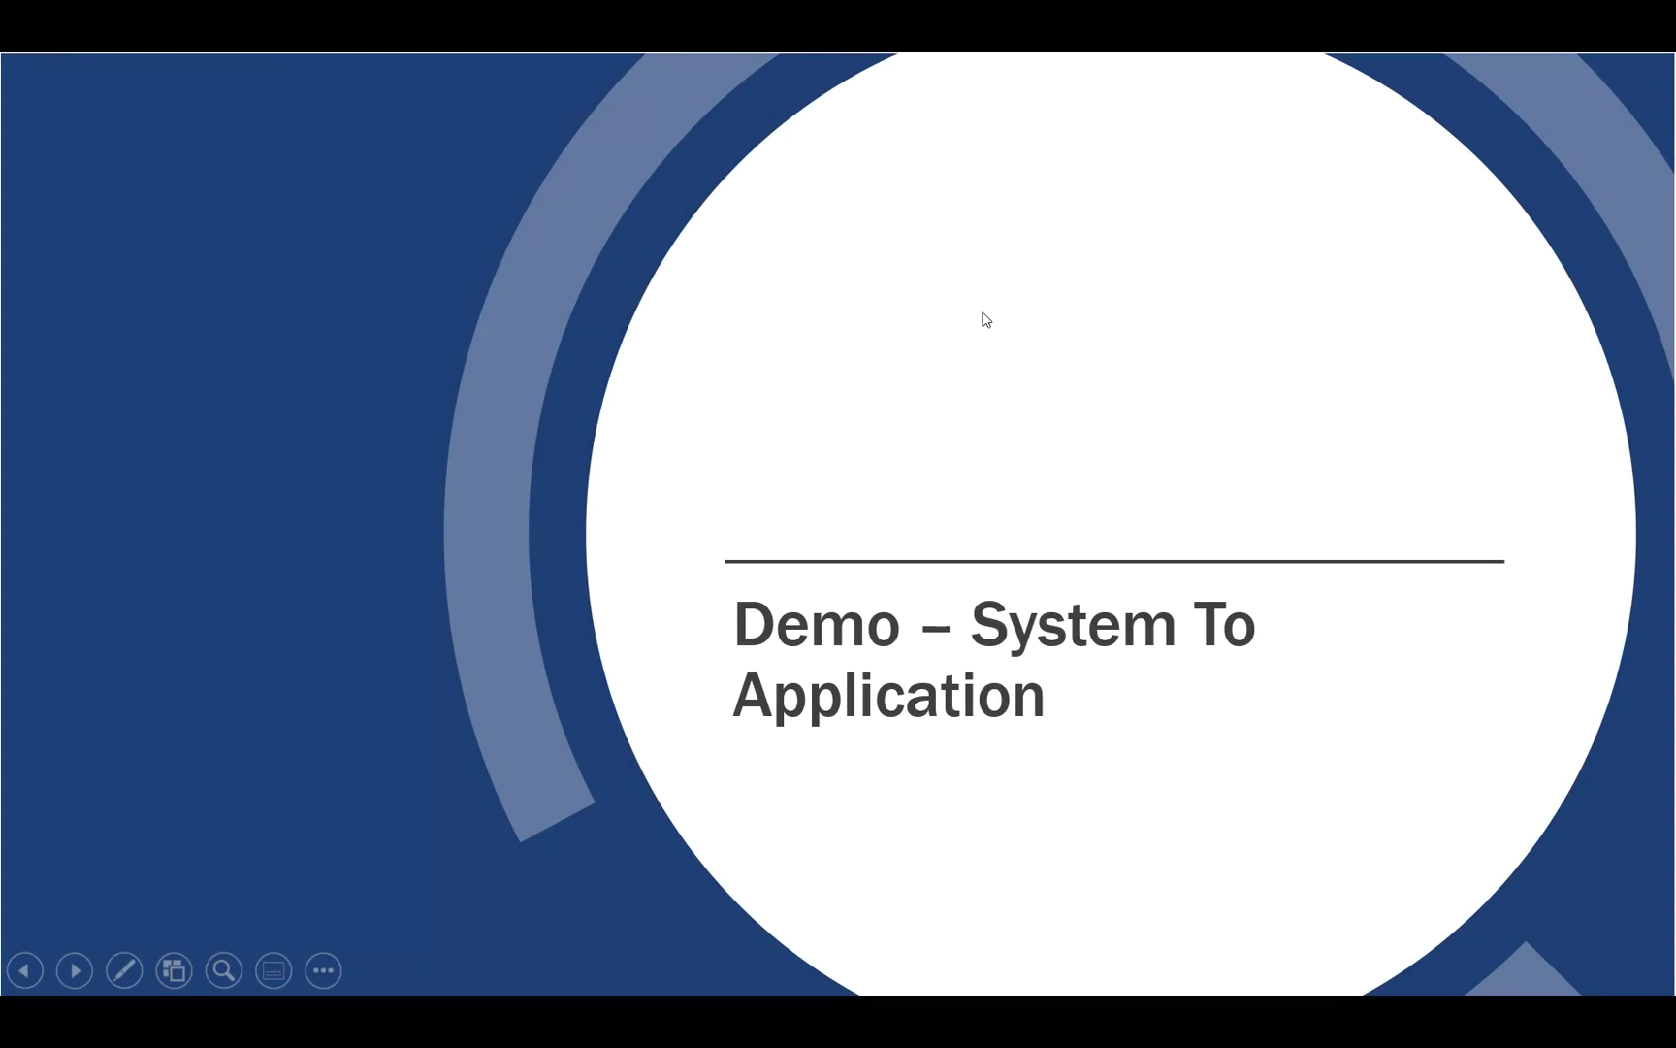
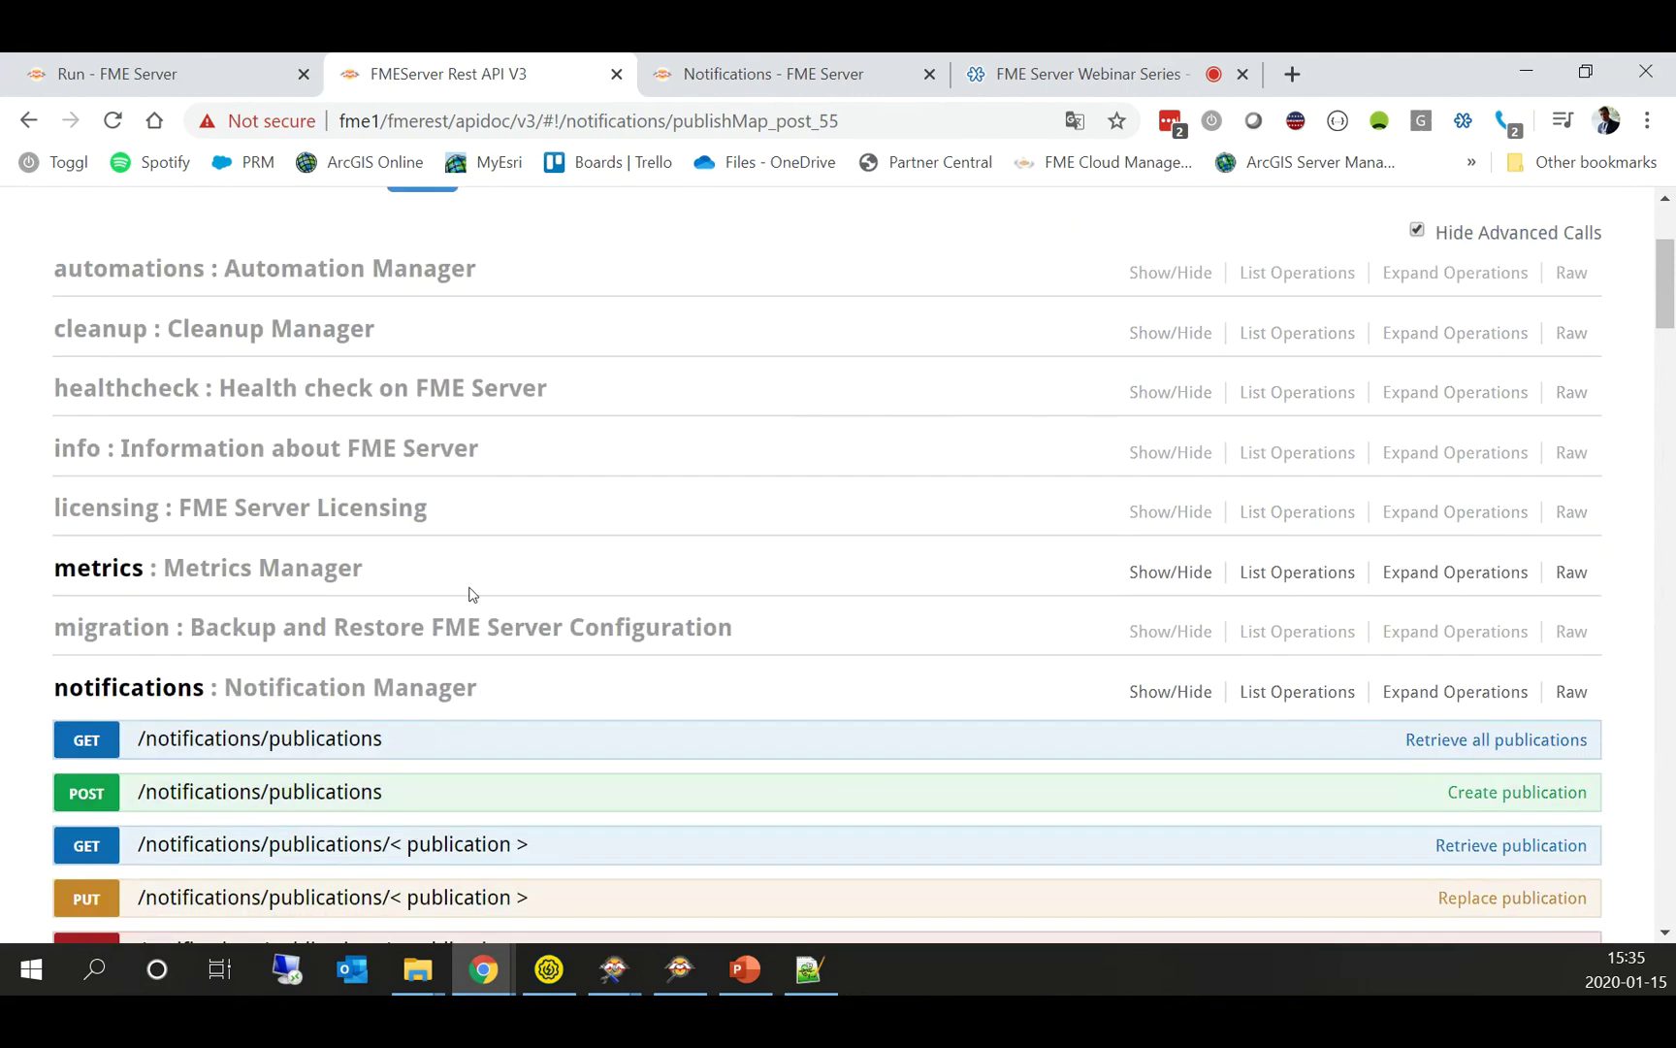
Step: Examine the publication operations under notifications in the FME Server REST API documentation, and return to the section's heading
{"action": "scroll", "coordinate": [141, 693], "scroll_direction": "down", "scroll_amount": 1}
{"action": "scroll", "coordinate": [141, 693], "scroll_direction": "down", "scroll_amount": 2}
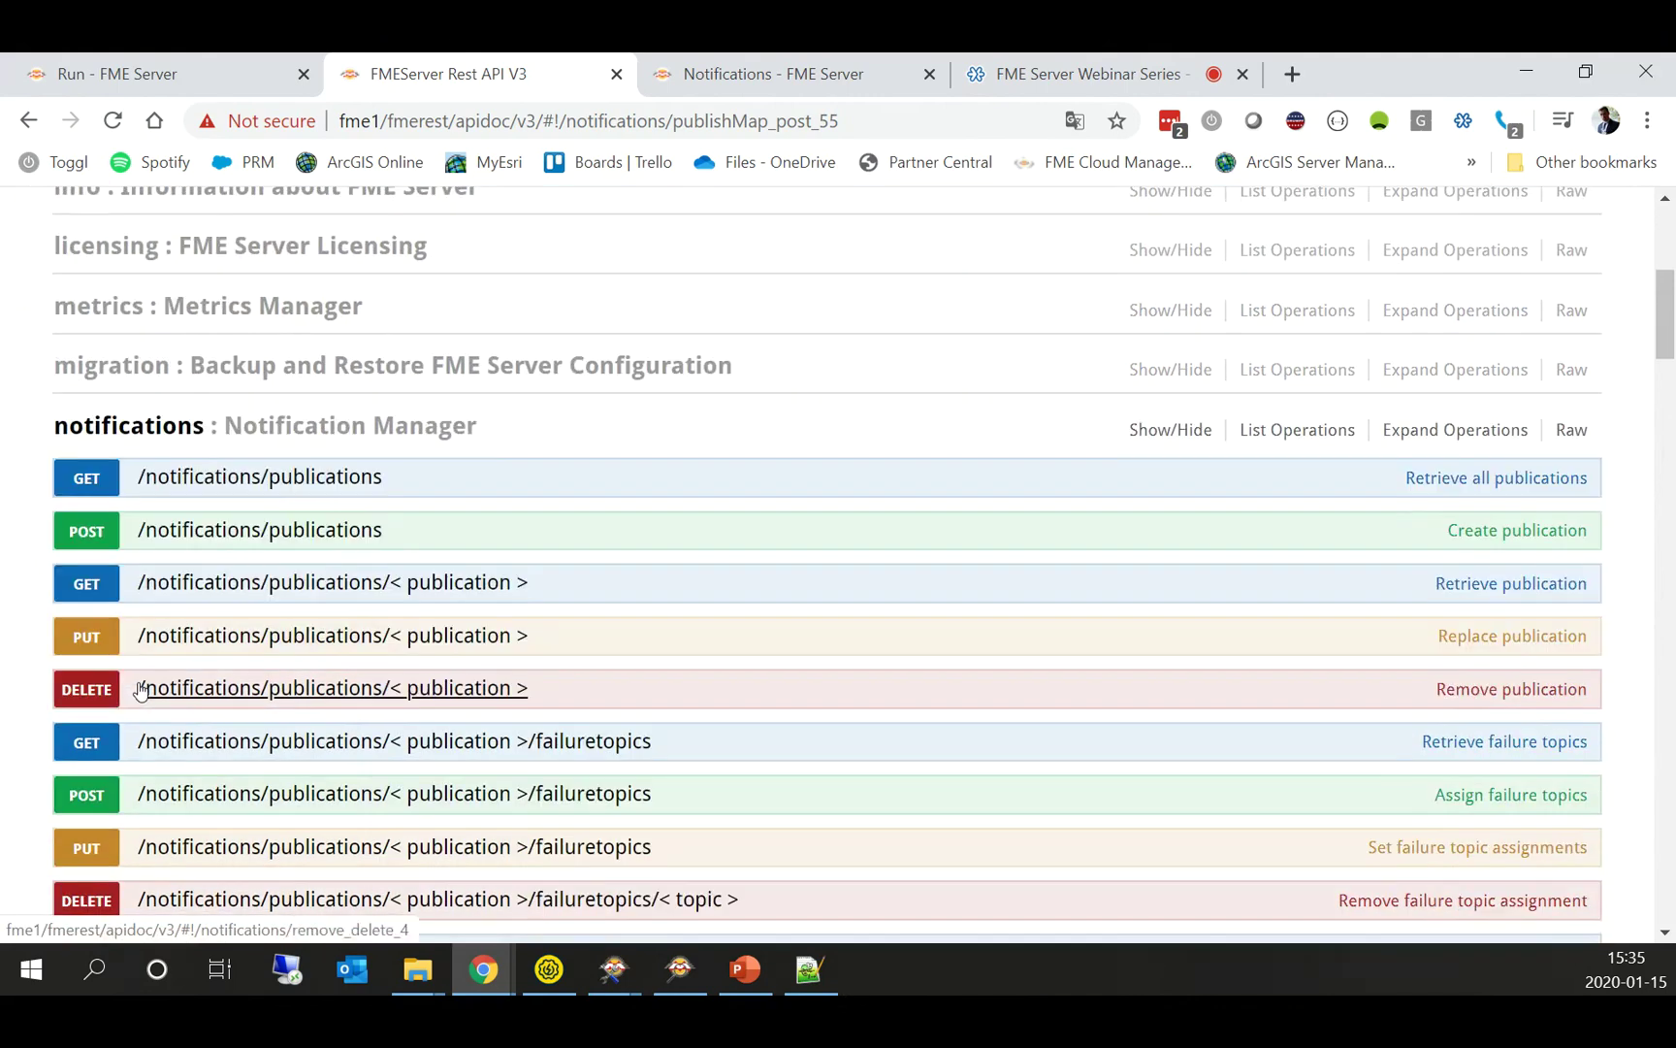
{"action": "scroll", "coordinate": [288, 602], "scroll_direction": "down", "scroll_amount": 3}
{"action": "scroll", "coordinate": [288, 602], "scroll_direction": "down", "scroll_amount": 4}
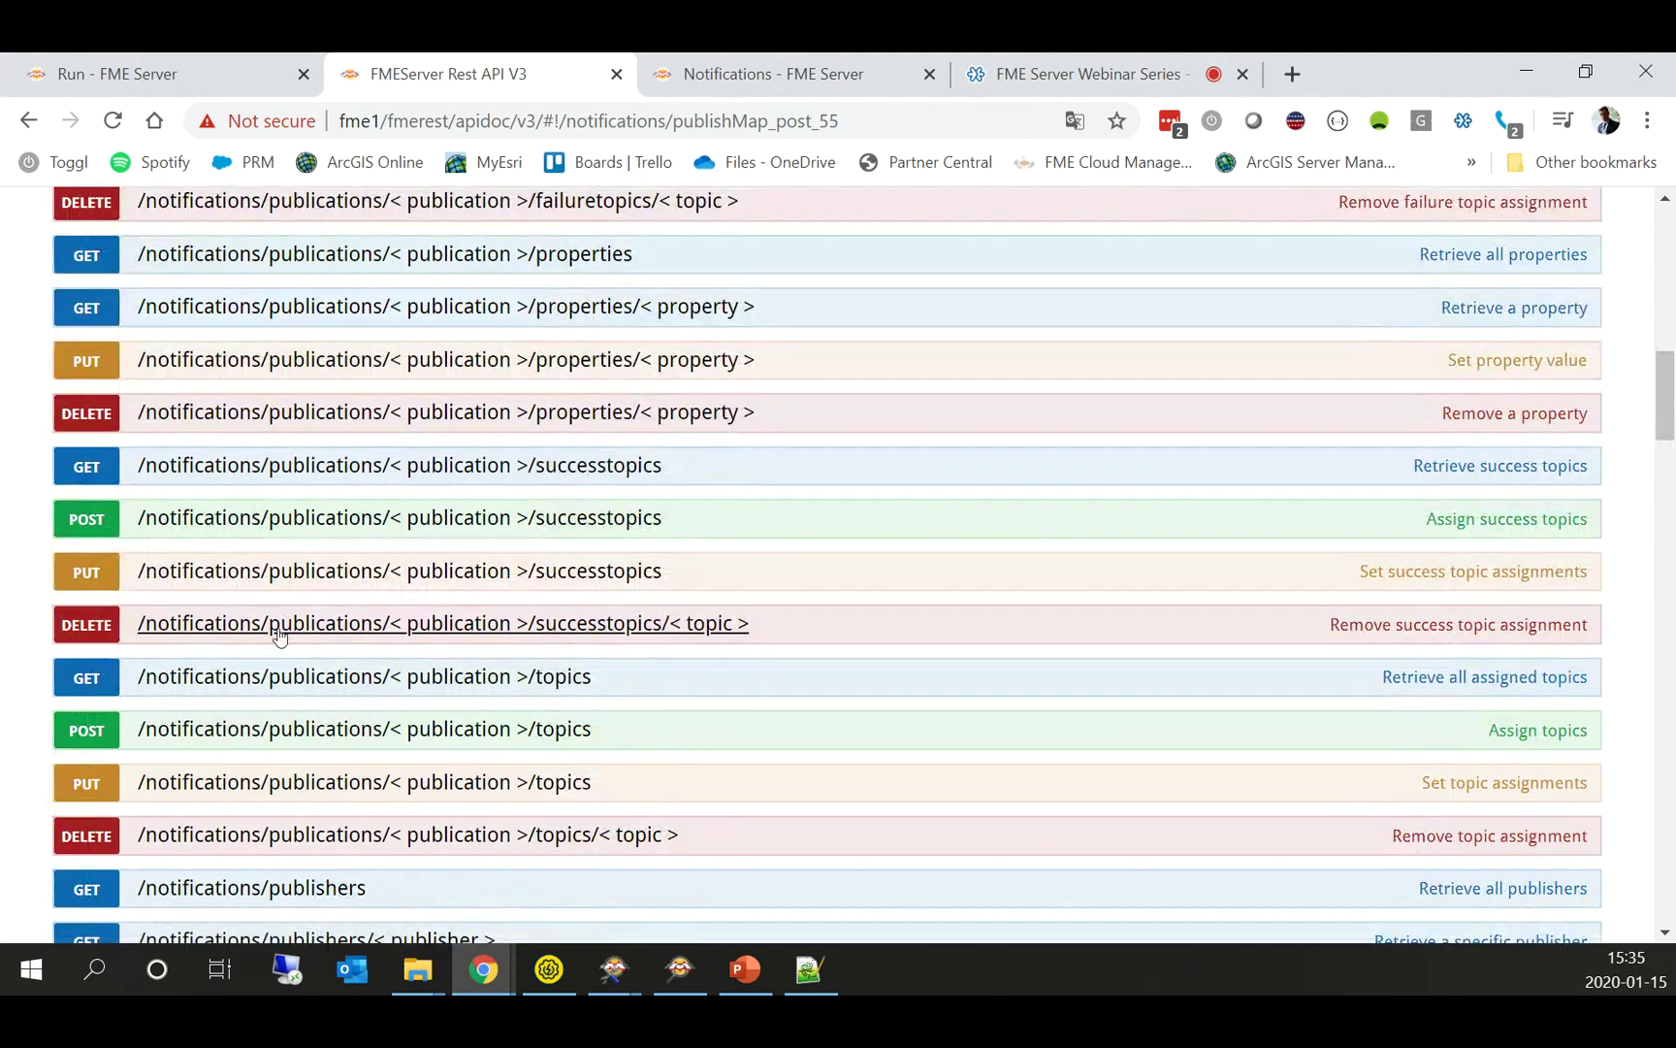
{"action": "scroll", "coordinate": [281, 602], "scroll_direction": "up", "scroll_amount": 8}
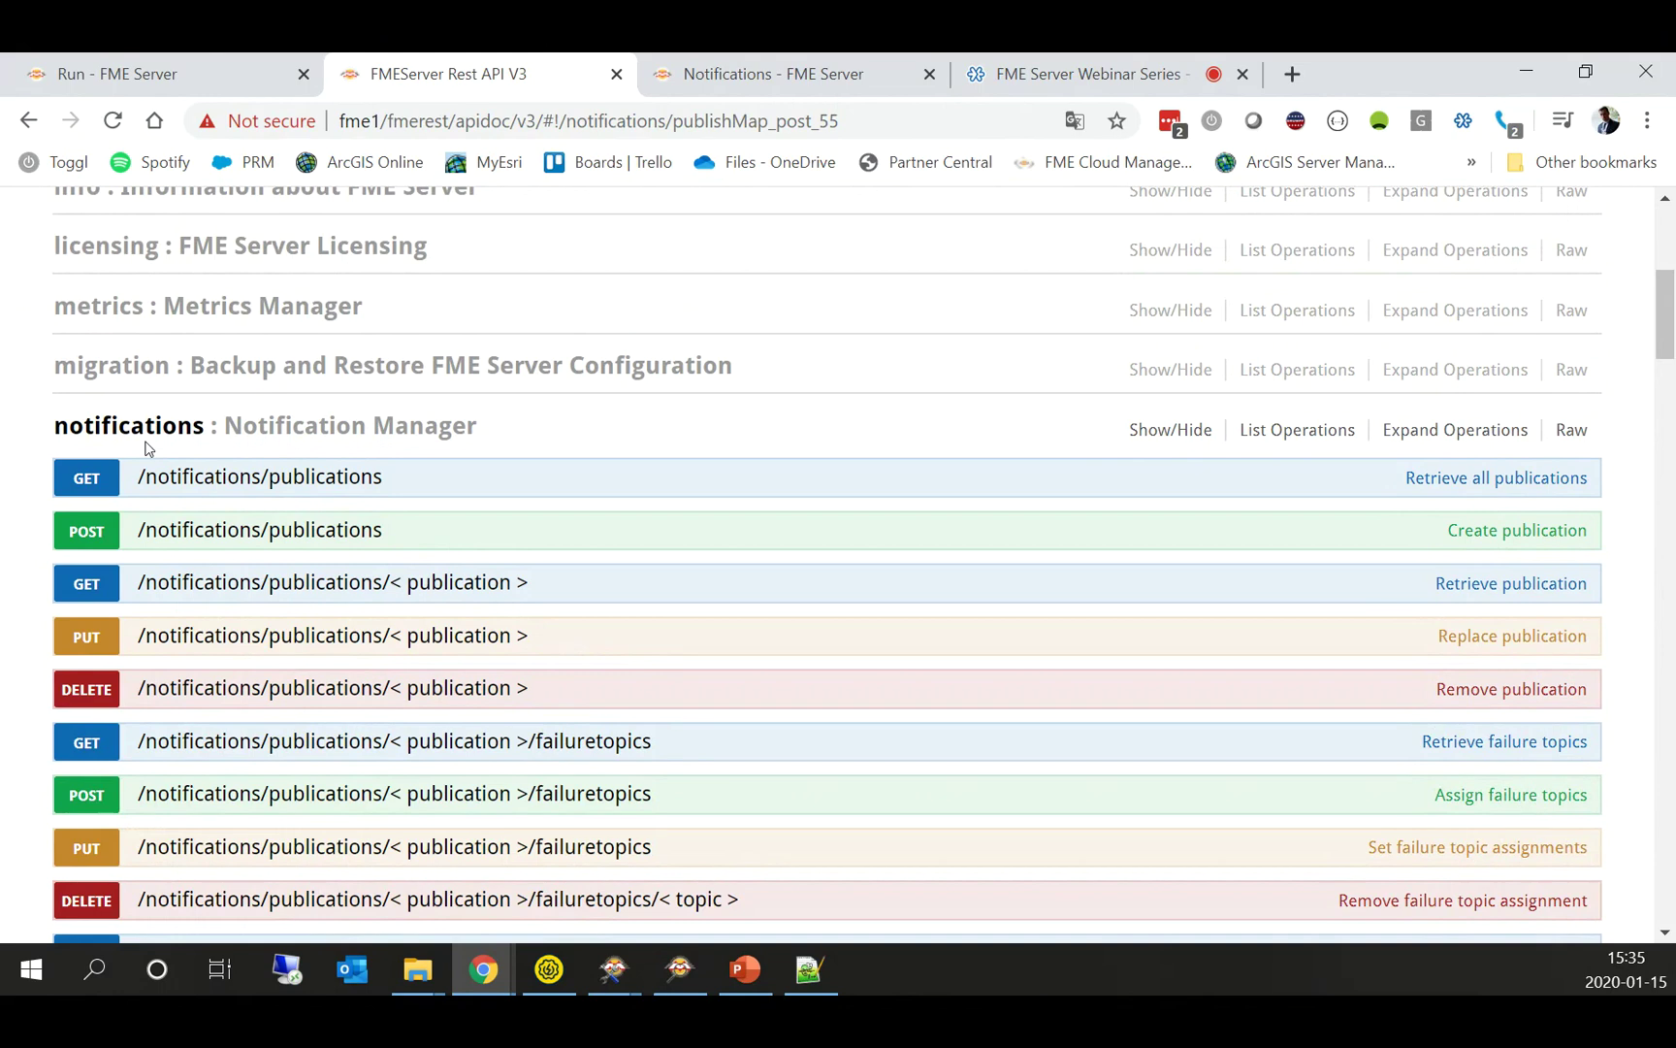
Step: Examine the POST /notifications/topics/< topic >/message operation, enlarging its body field to read the whole JSON message and checking the topic parameter
{"action": "scroll", "coordinate": [574, 446], "scroll_direction": "down", "scroll_amount": 5}
{"action": "scroll", "coordinate": [575, 446], "scroll_direction": "down", "scroll_amount": 5}
{"action": "scroll", "coordinate": [574, 446], "scroll_direction": "down", "scroll_amount": 10}
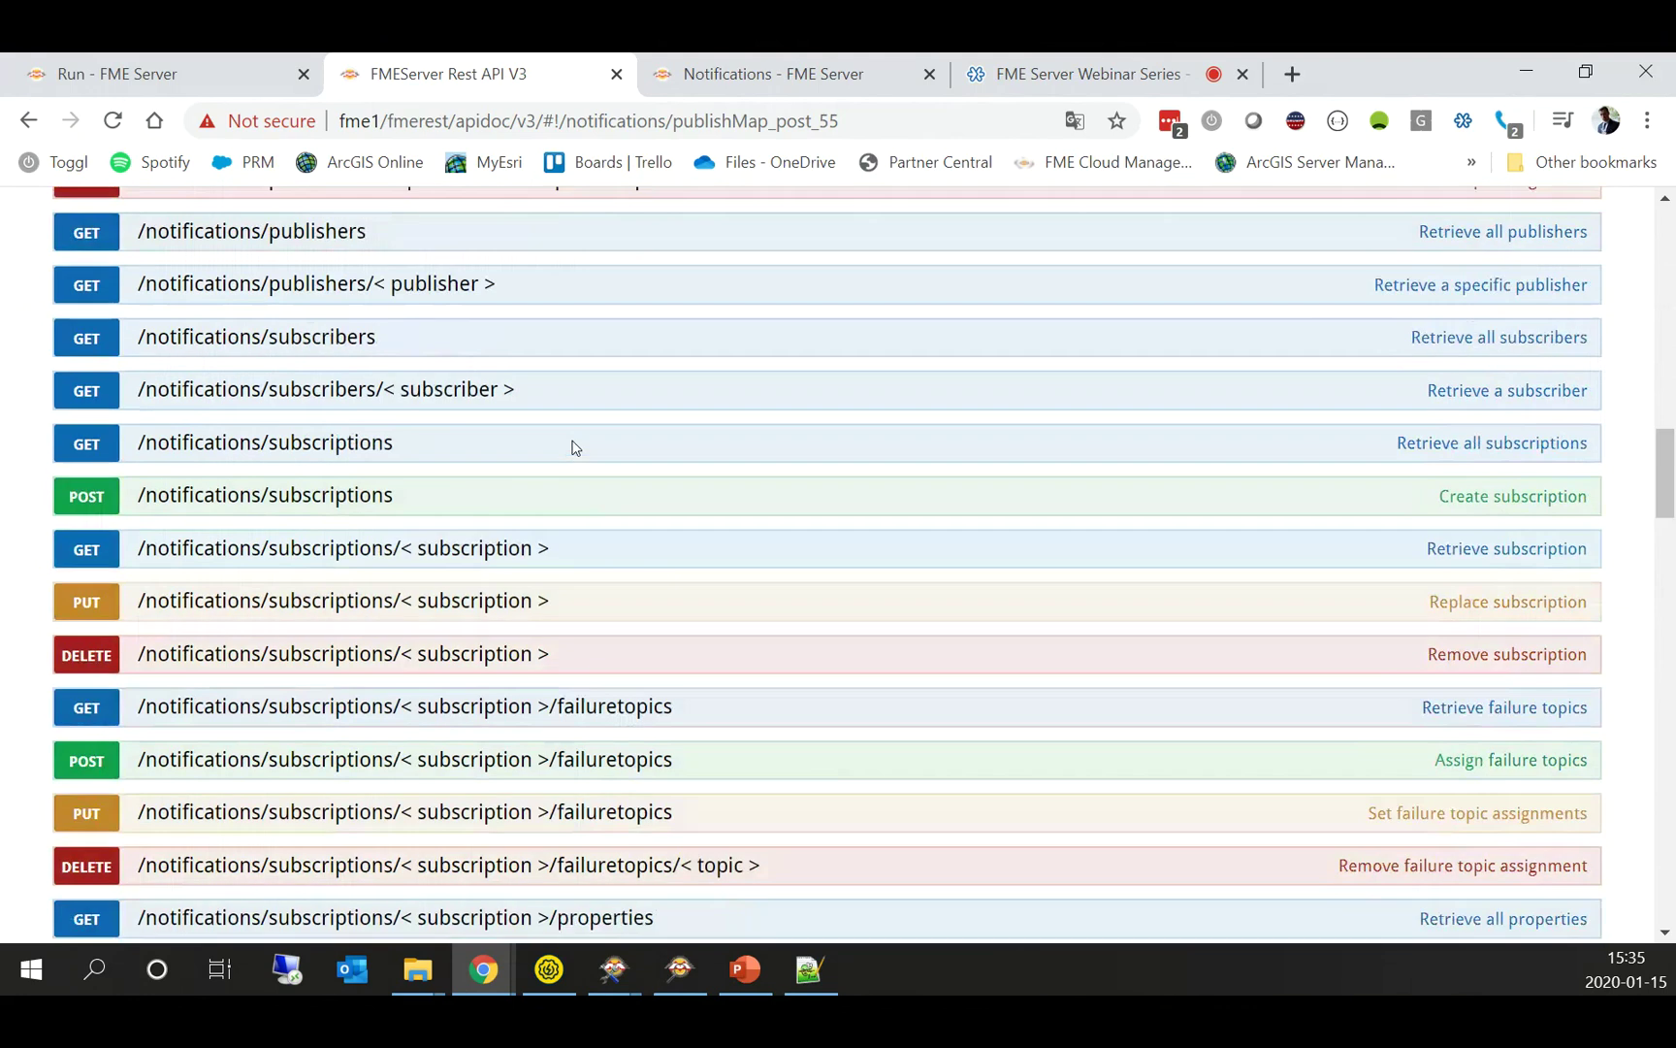
{"action": "scroll", "coordinate": [575, 446], "scroll_direction": "down", "scroll_amount": 7}
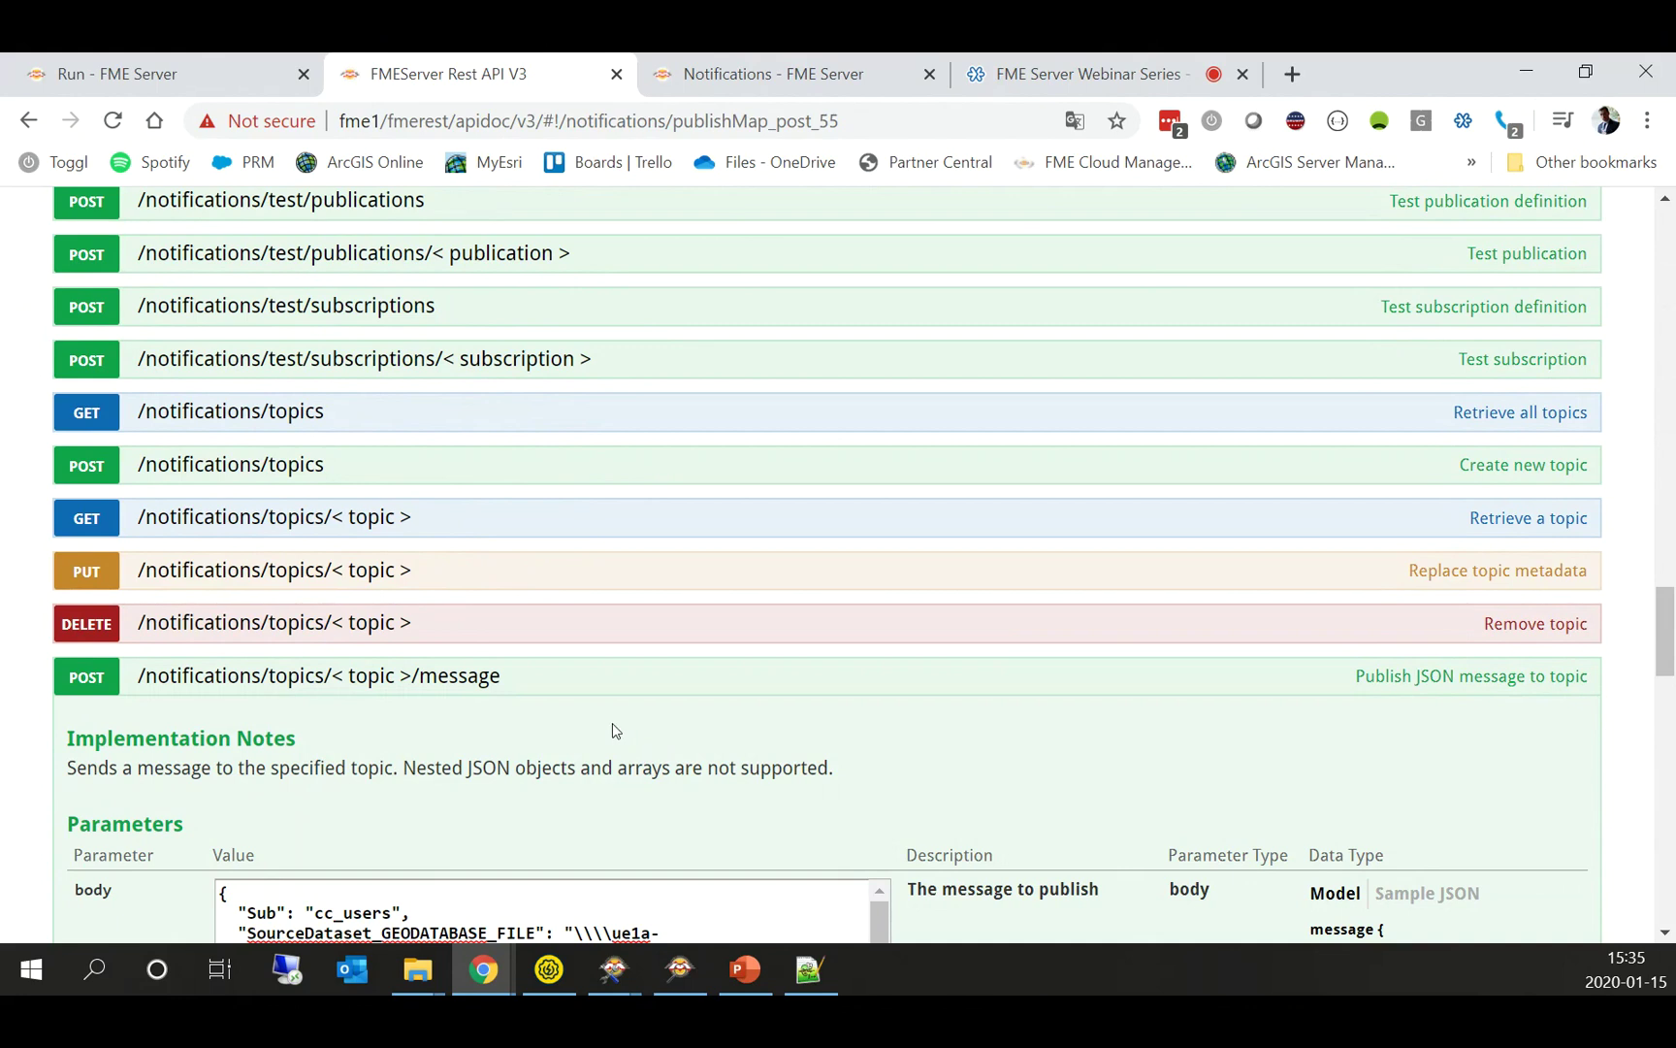
{"action": "scroll", "coordinate": [621, 728], "scroll_direction": "down", "scroll_amount": 5}
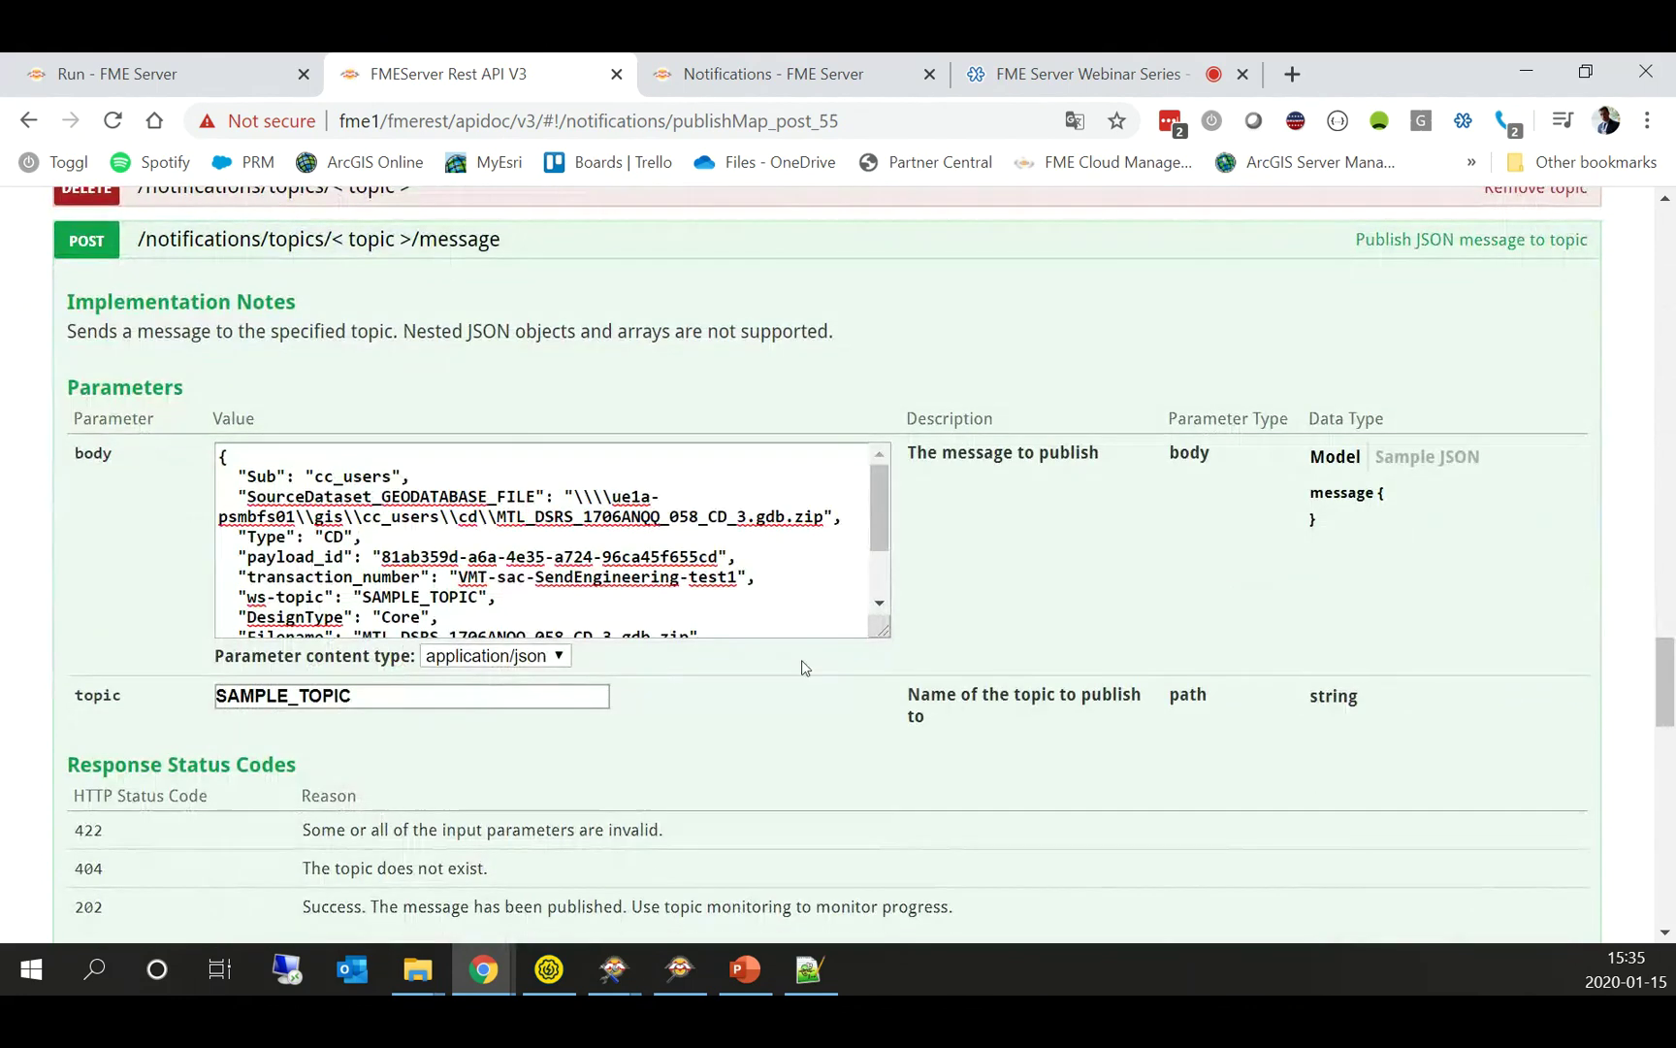
{"action": "left_click_drag", "start_coordinate": [882, 632], "coordinate": [989, 708]}
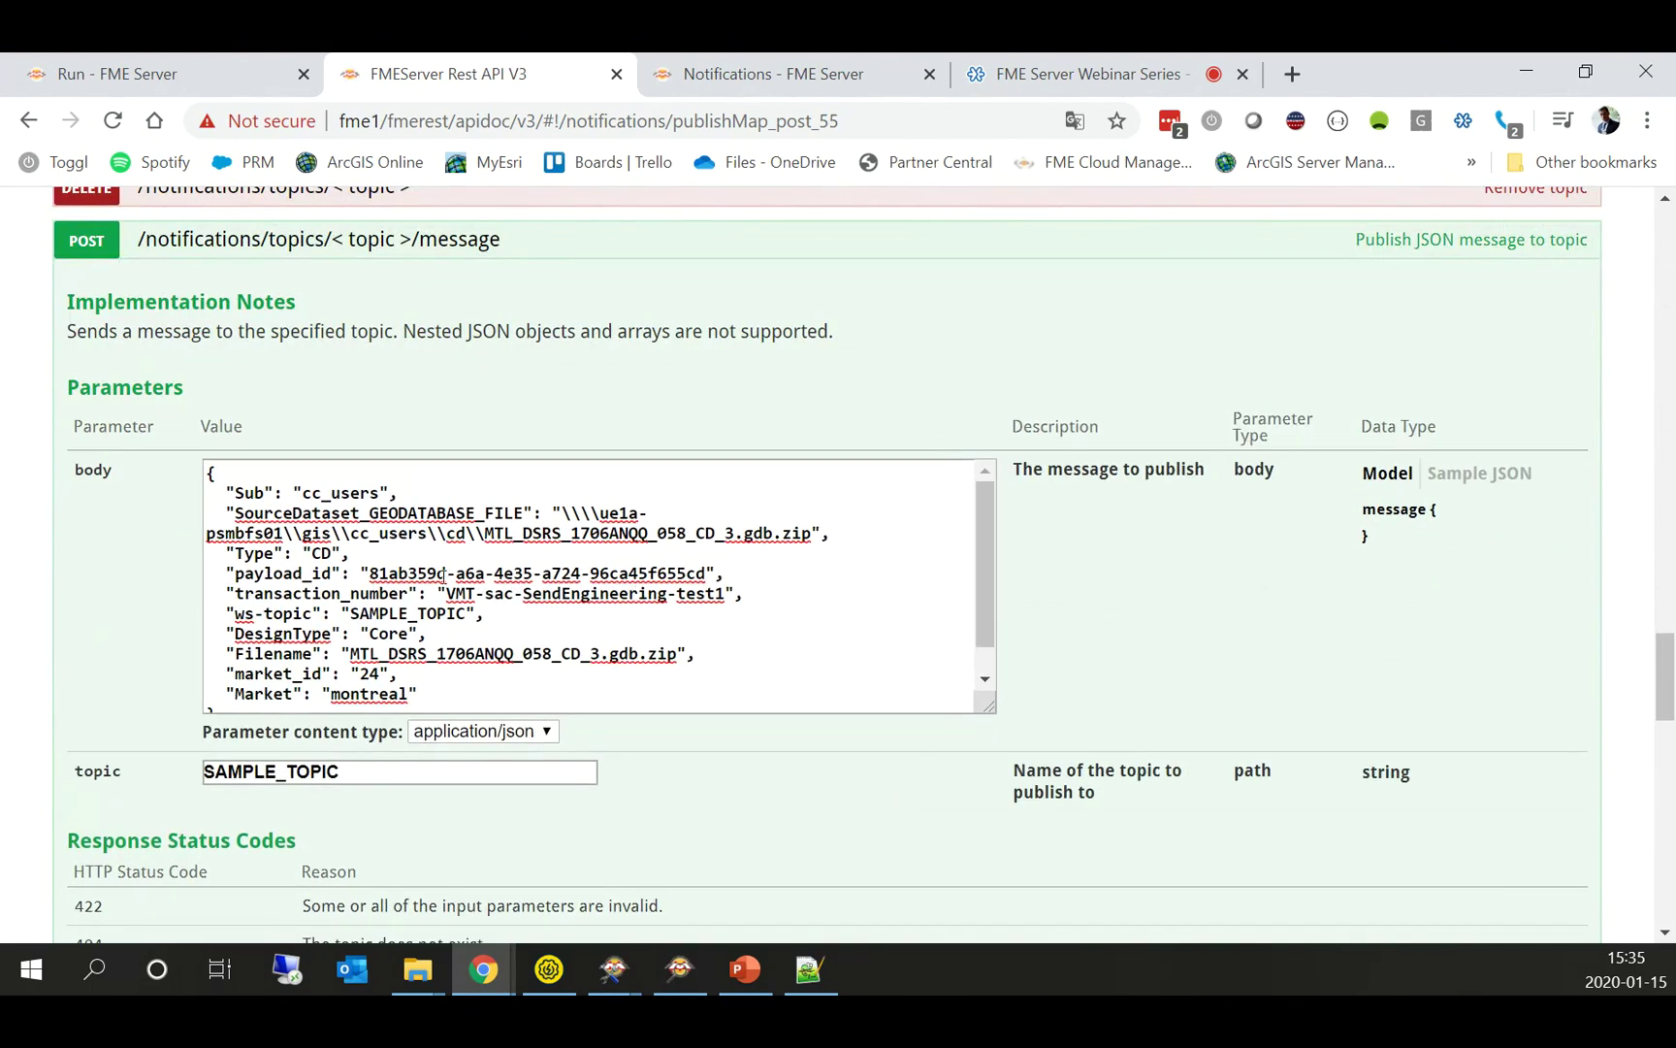
{"action": "mouse_move", "coordinate": [981, 521]}
{"action": "left_mouse_down"}
{"action": "mouse_move", "coordinate": [981, 565]}
{"action": "mouse_move", "coordinate": [978, 506]}
{"action": "mouse_move", "coordinate": [987, 525]}
{"action": "left_mouse_up"}
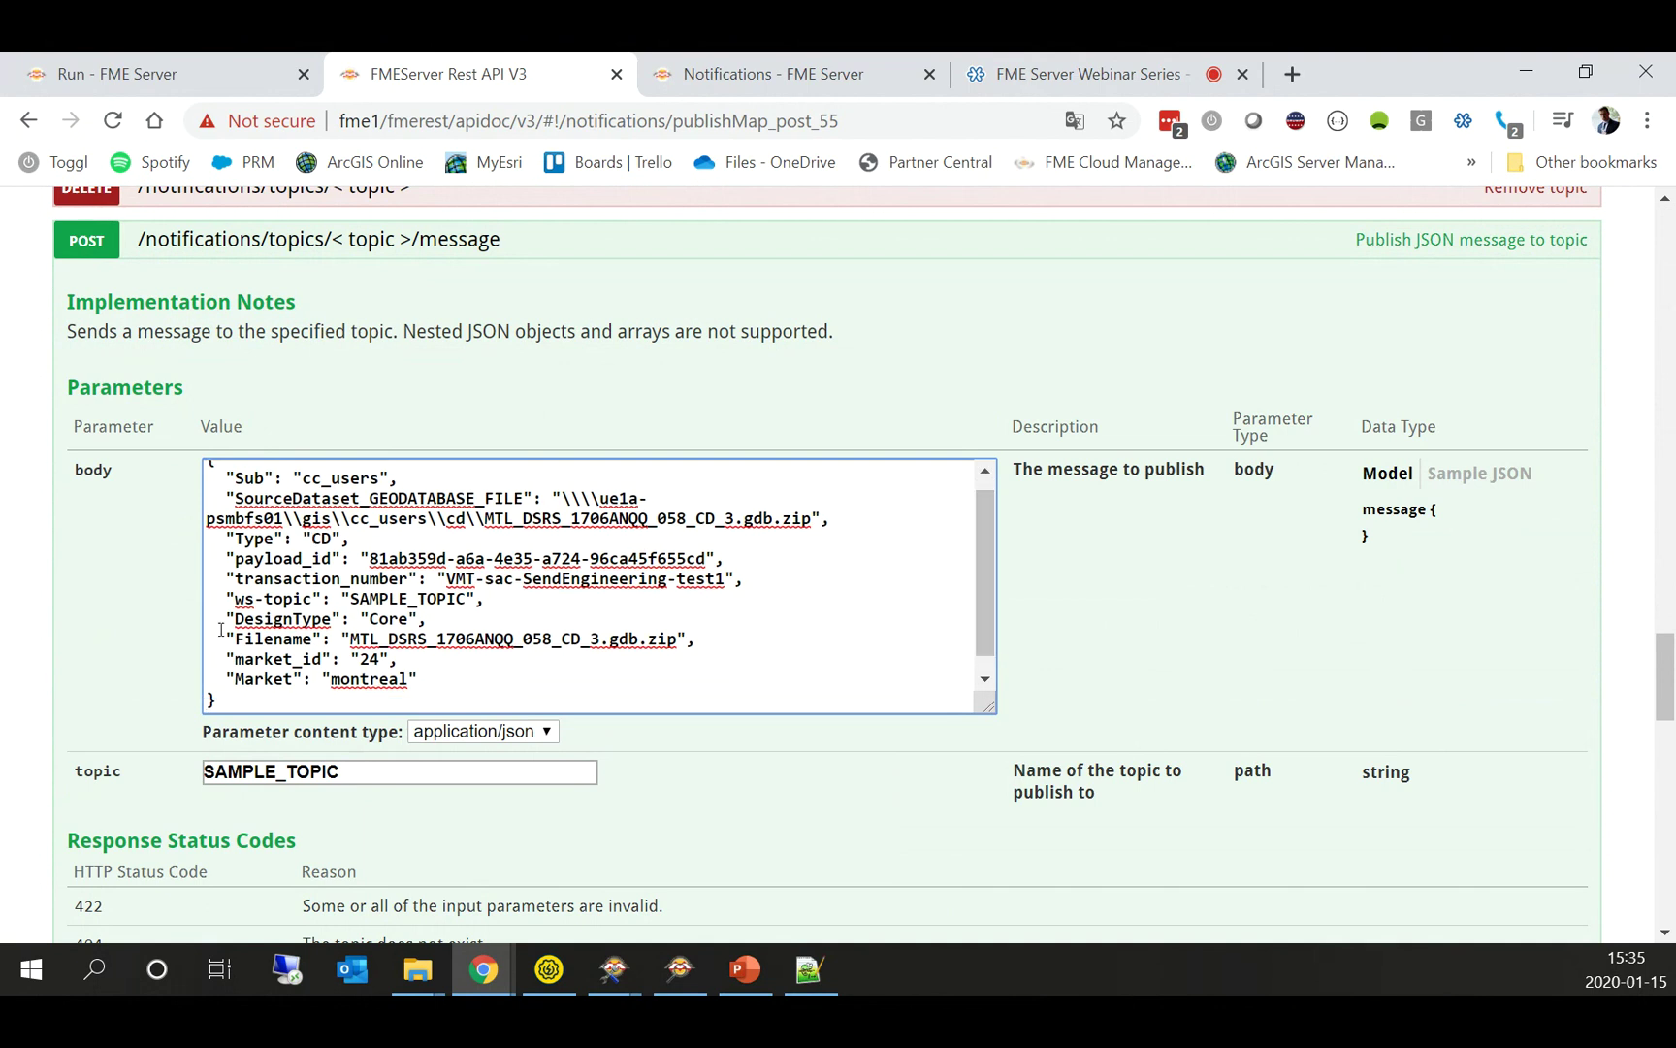
{"action": "scroll", "coordinate": [97, 621], "scroll_direction": "down", "scroll_amount": 2}
{"action": "scroll", "coordinate": [100, 614], "scroll_direction": "down", "scroll_amount": 1}
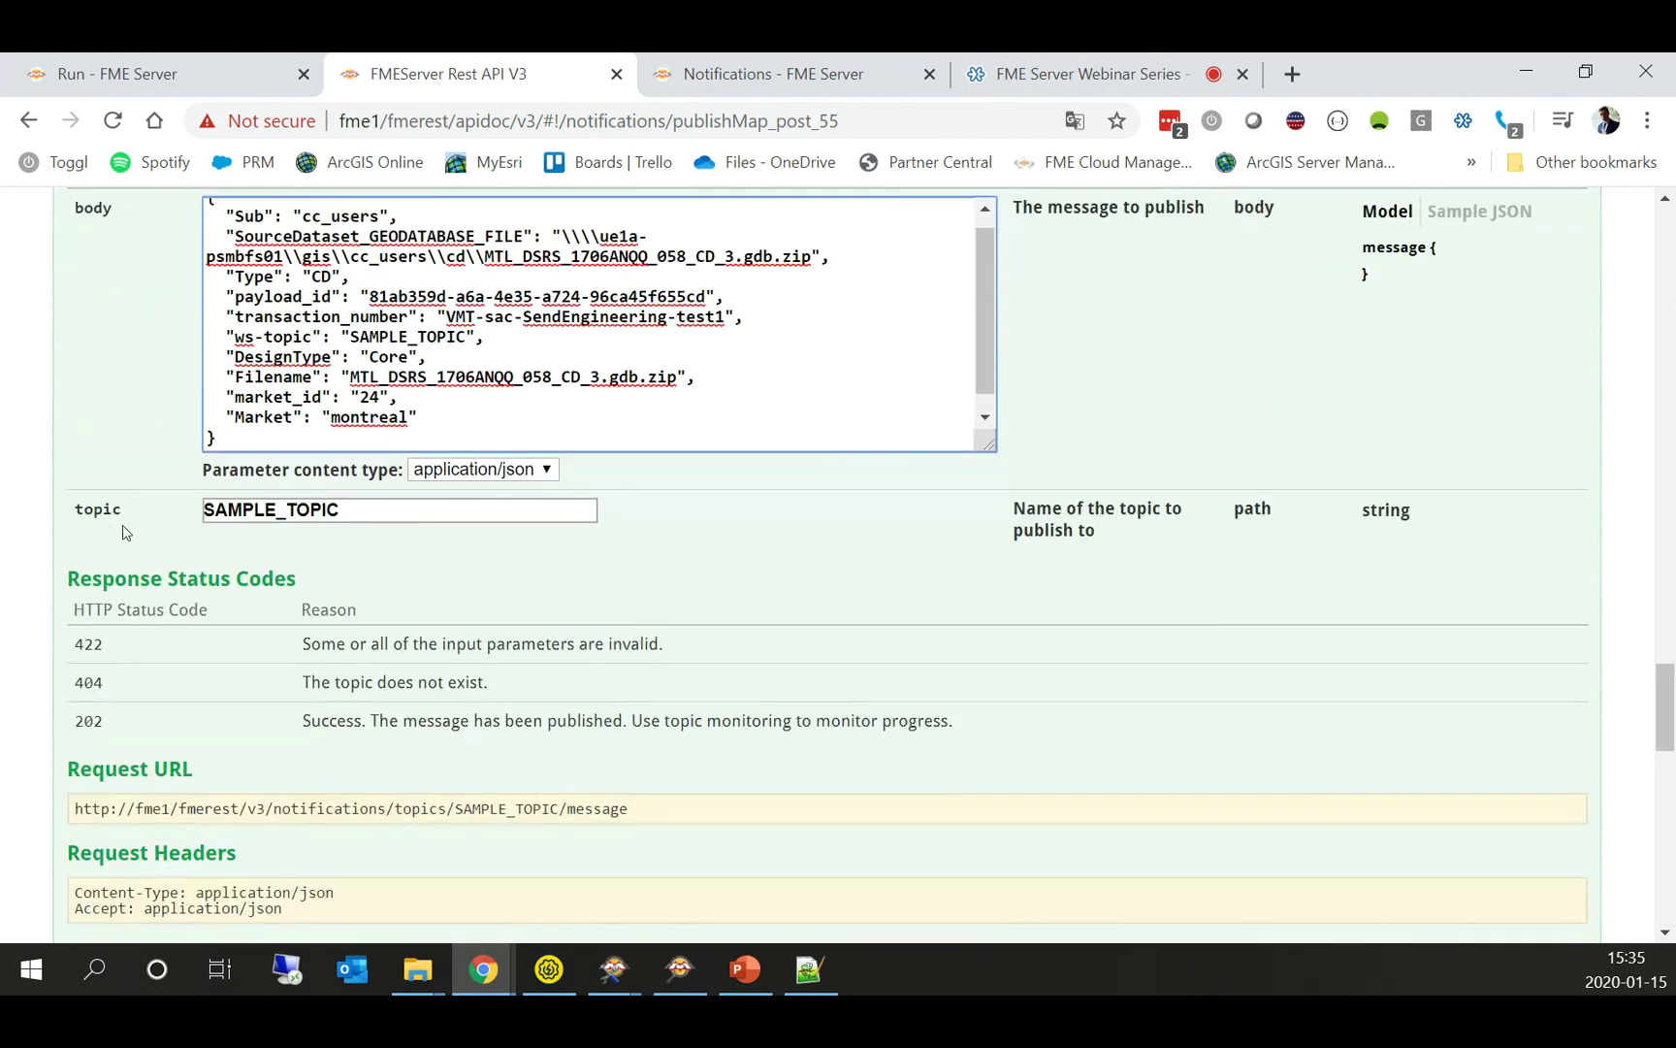
Step: Clear the earlier results for SAMPLE_TOPIC in FME Server's topic monitoring
{"action": "left_click", "coordinate": [762, 78]}
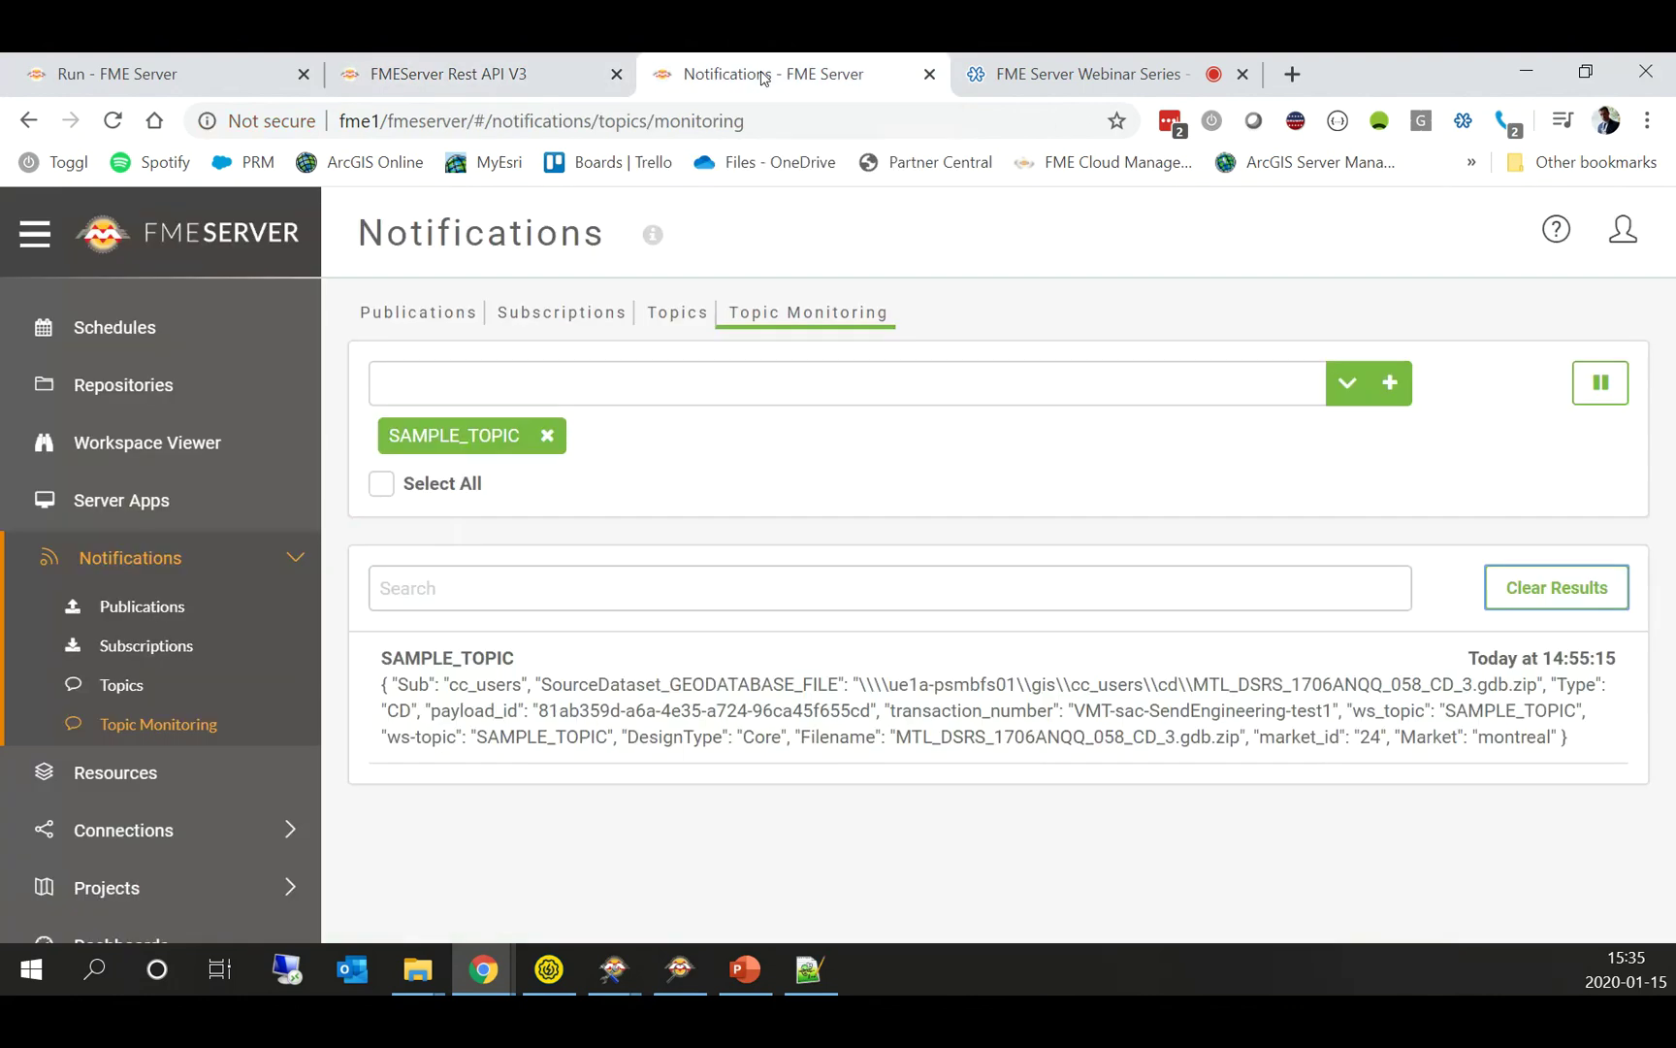
{"action": "left_click", "coordinate": [1526, 589]}
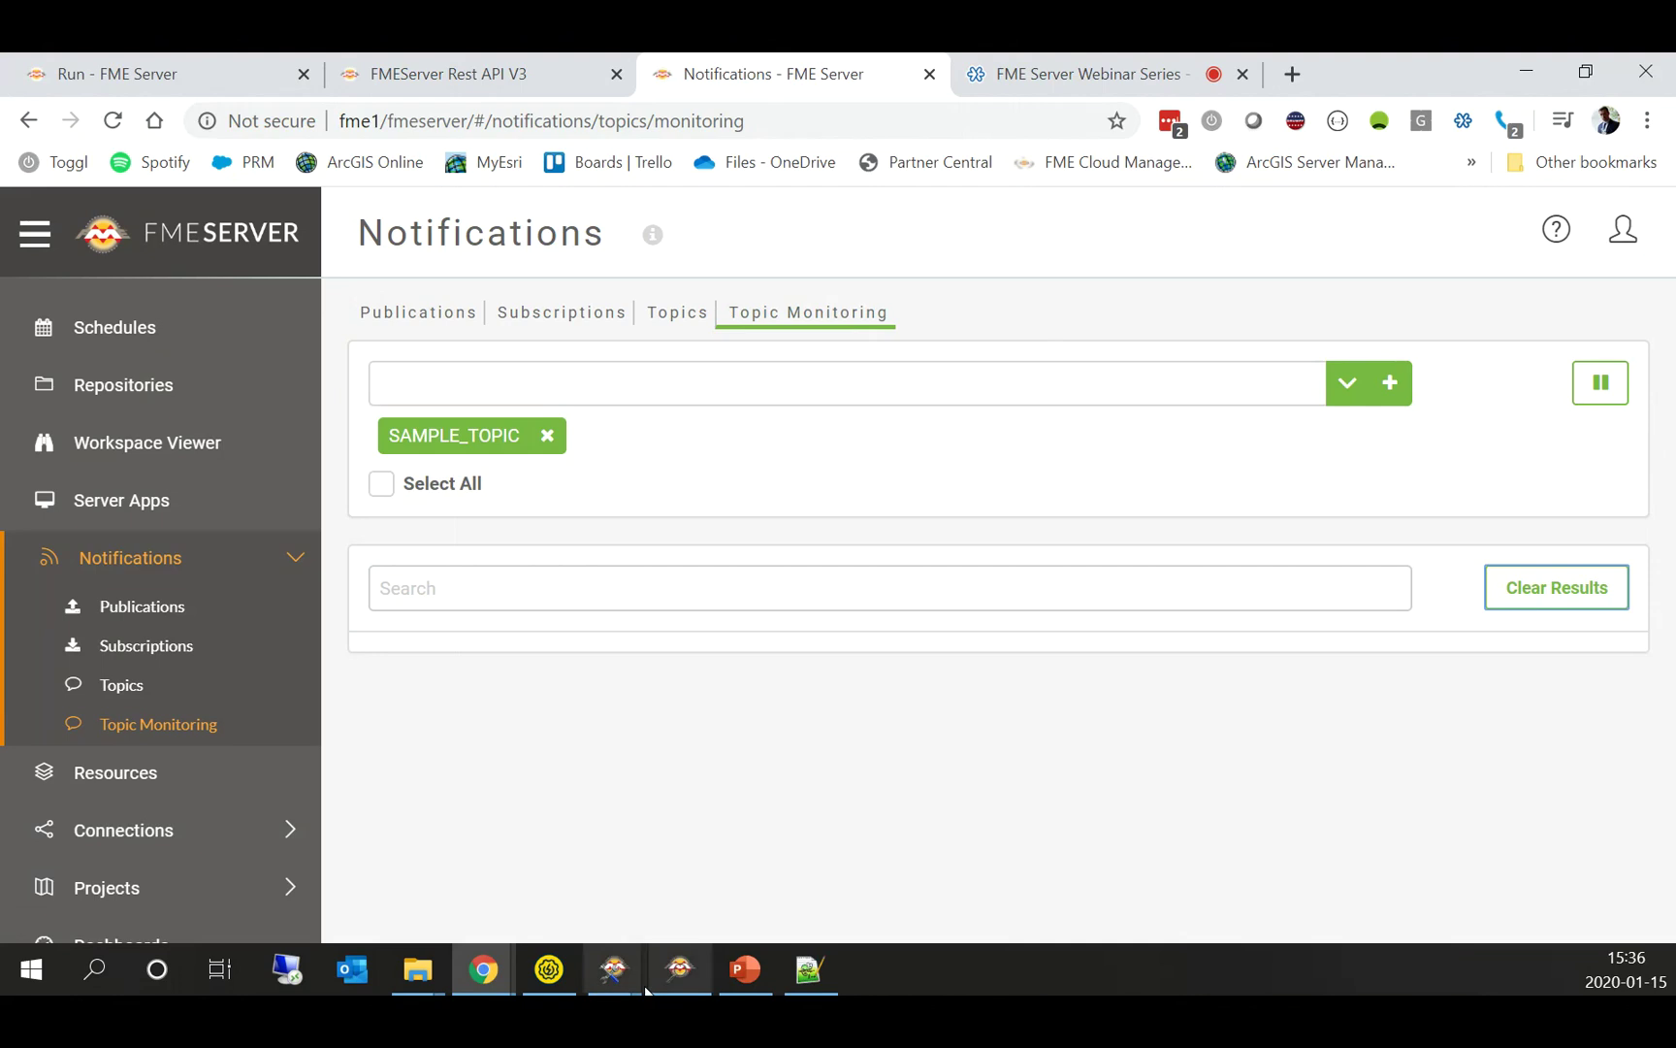
Step: Switch to FME Workbench to view the 4-Orchestrator.fmw workspace, and return to FME Server in Chrome
{"action": "left_click", "coordinate": [612, 973]}
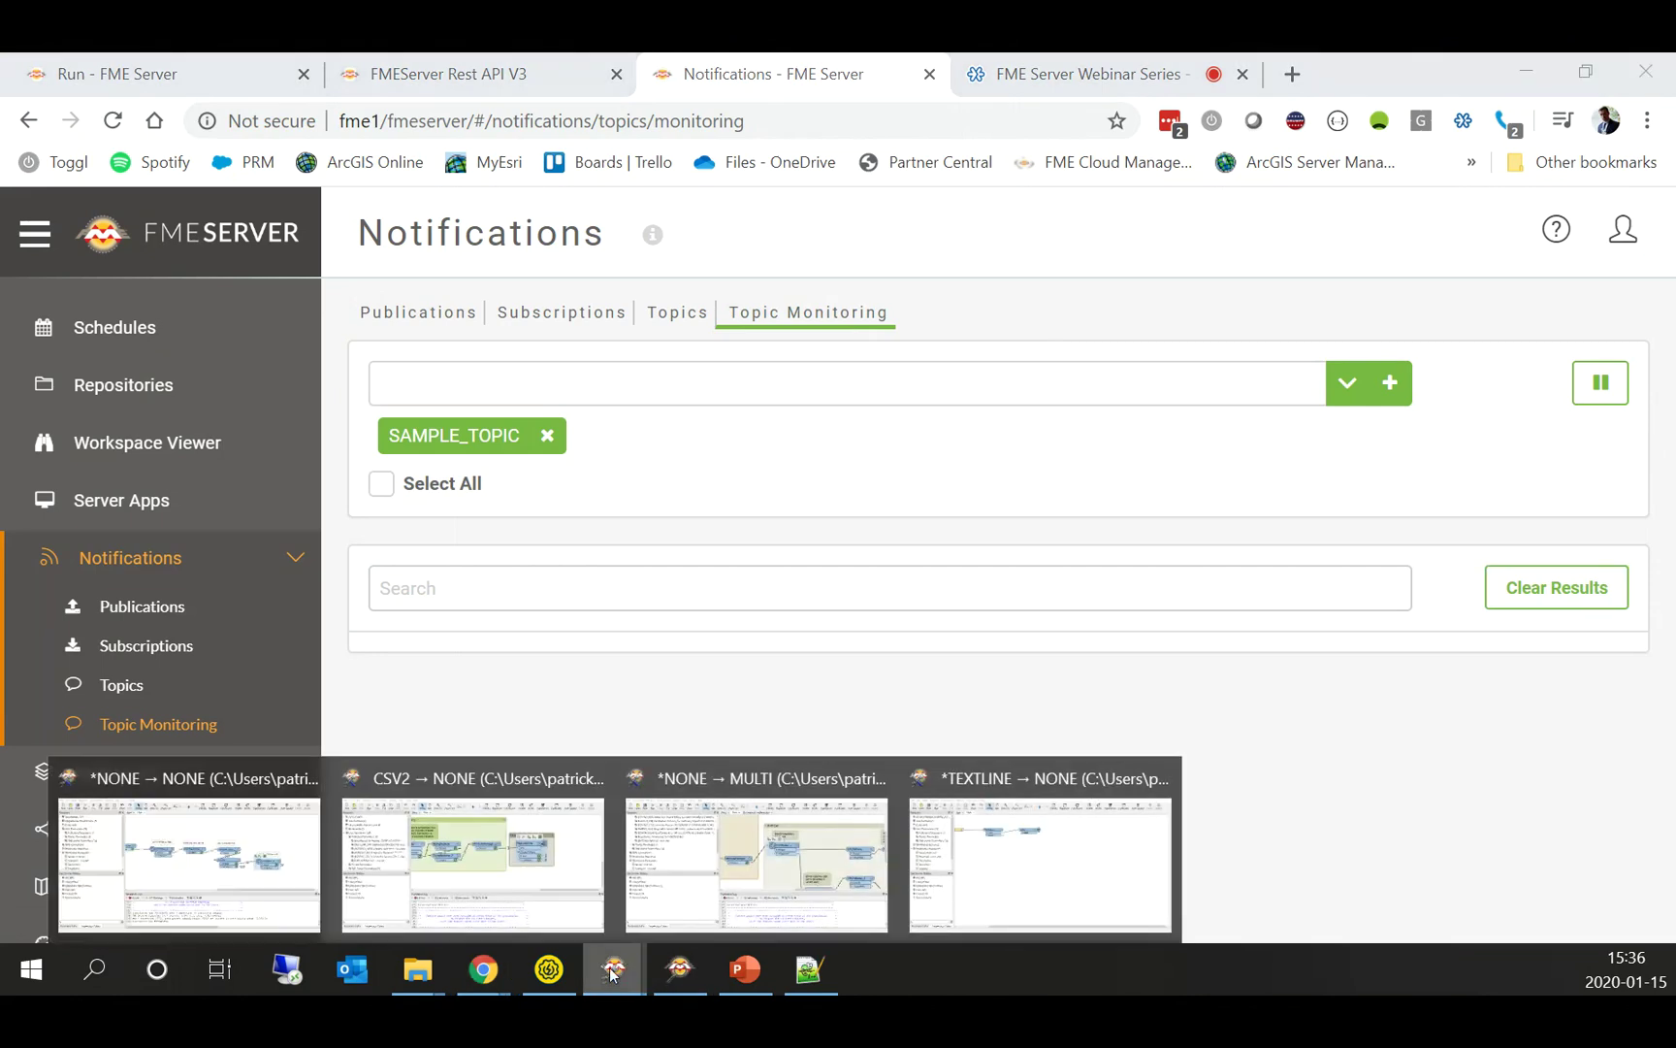
{"action": "left_click", "coordinate": [1091, 871]}
{"action": "left_click_drag", "start_coordinate": [404, 381], "coordinate": [854, 510]}
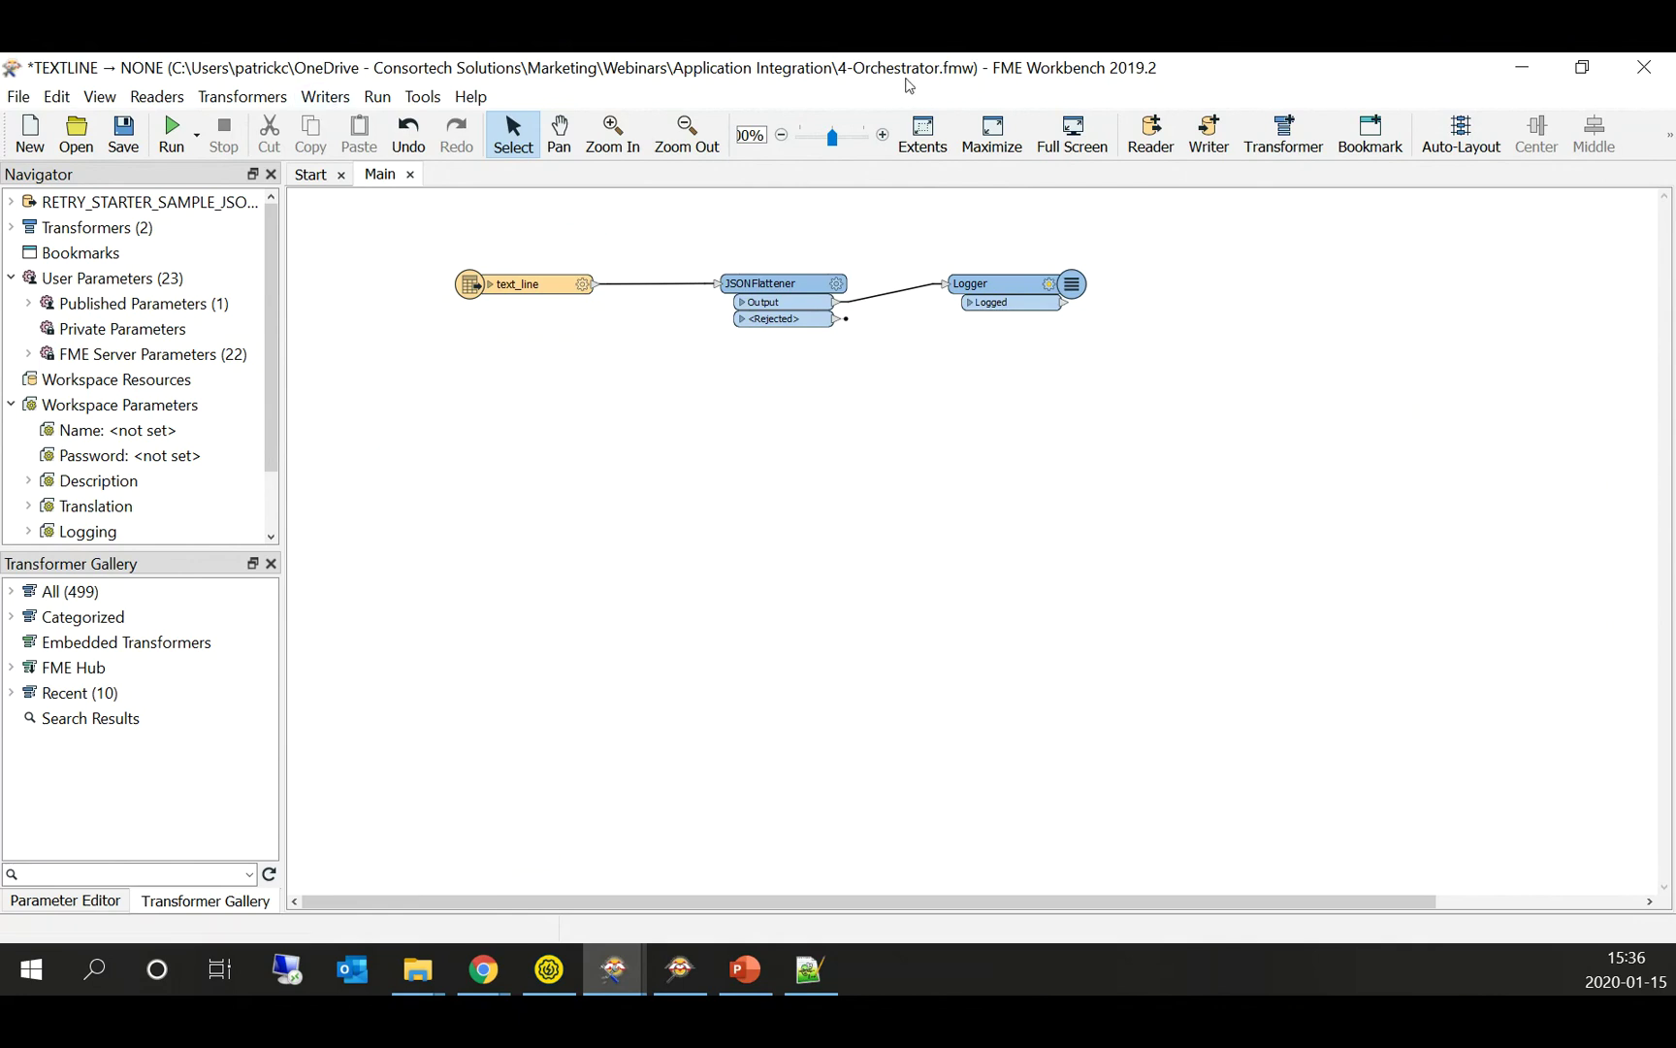
{"action": "mouse_move", "coordinate": [470, 970]}
{"action": "left_click", "coordinate": [376, 875]}
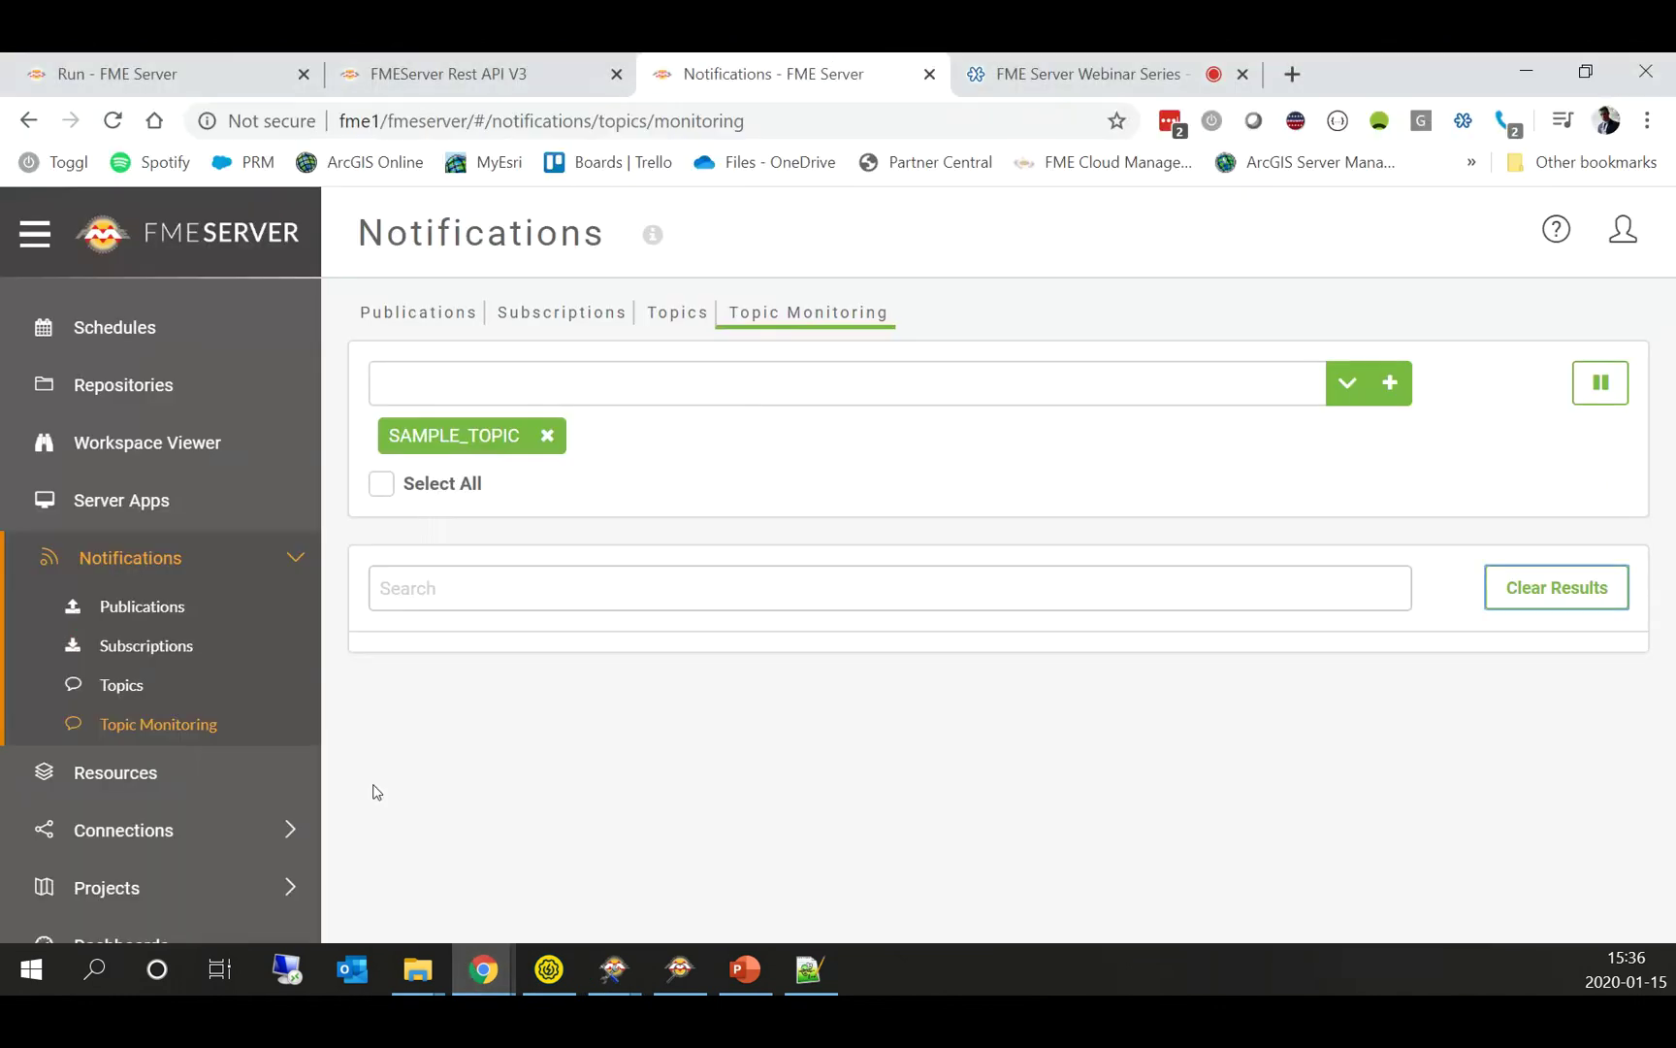
Step: Show the list of completed jobs in FME Server
{"action": "left_click", "coordinate": [207, 68]}
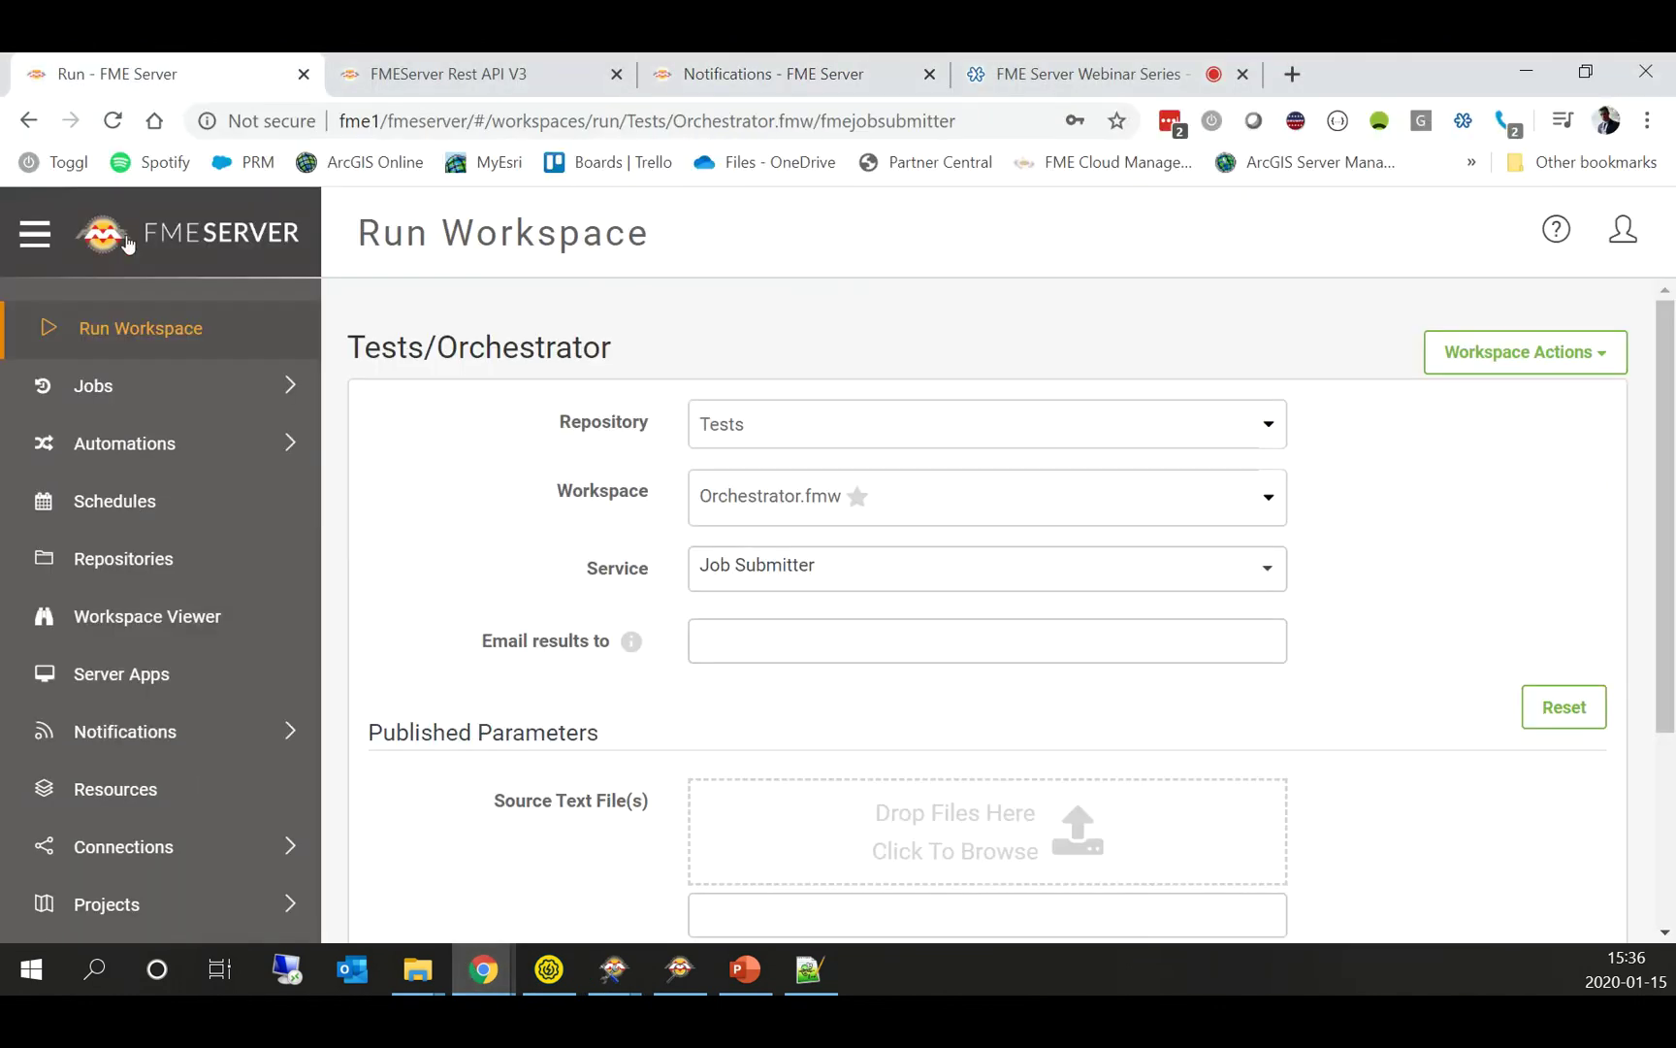
{"action": "left_click", "coordinate": [120, 383]}
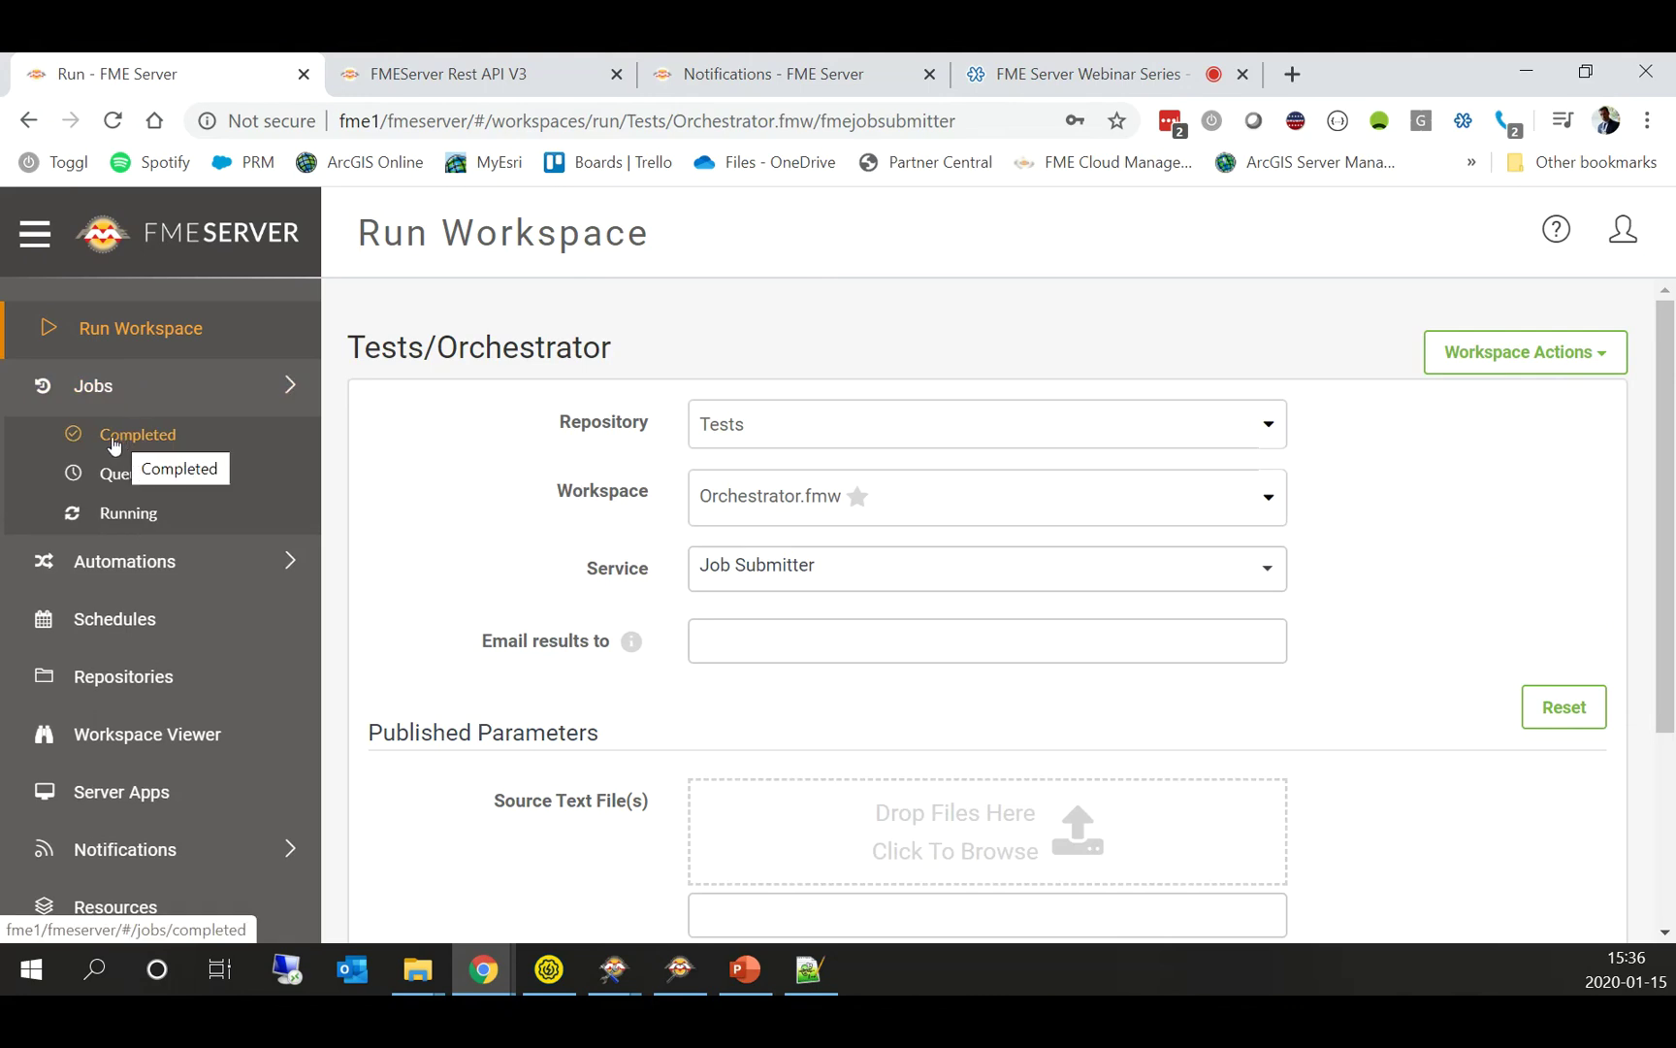
{"action": "left_click", "coordinate": [113, 444]}
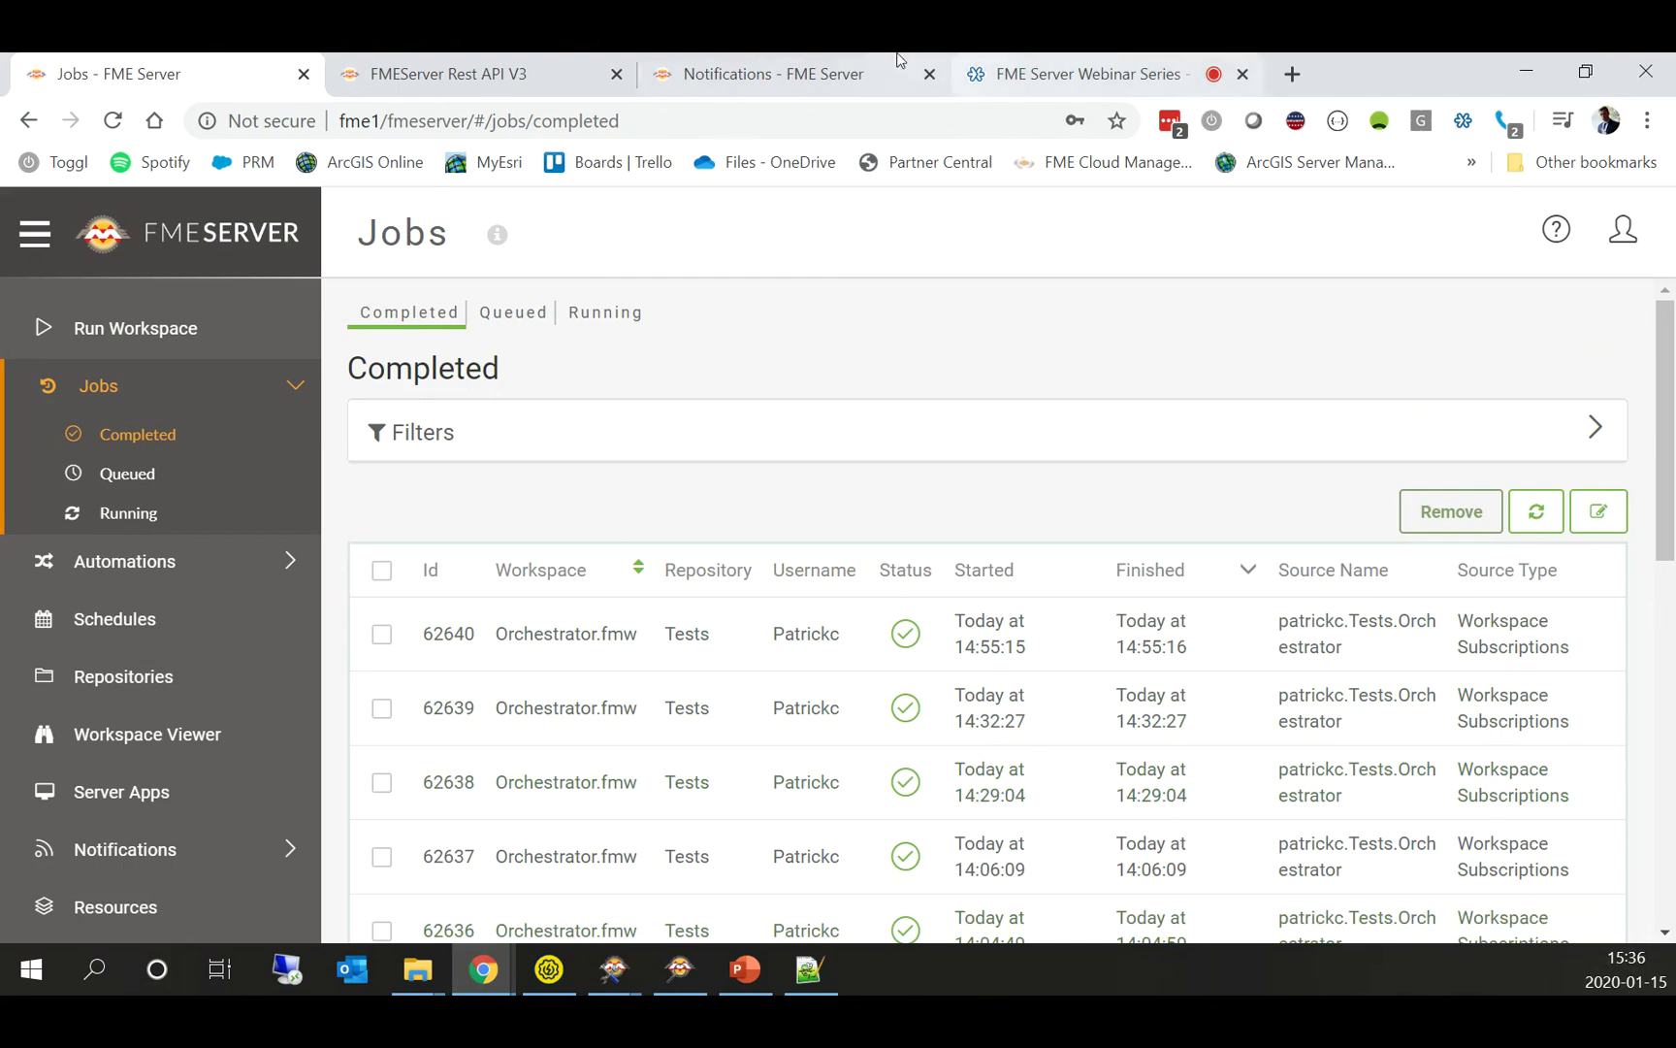
Step: Check that topic monitoring is empty, publish the sample JSON message to SAMPLE_TOPIC from the REST API documentation, and review the response
{"action": "left_click", "coordinate": [456, 74]}
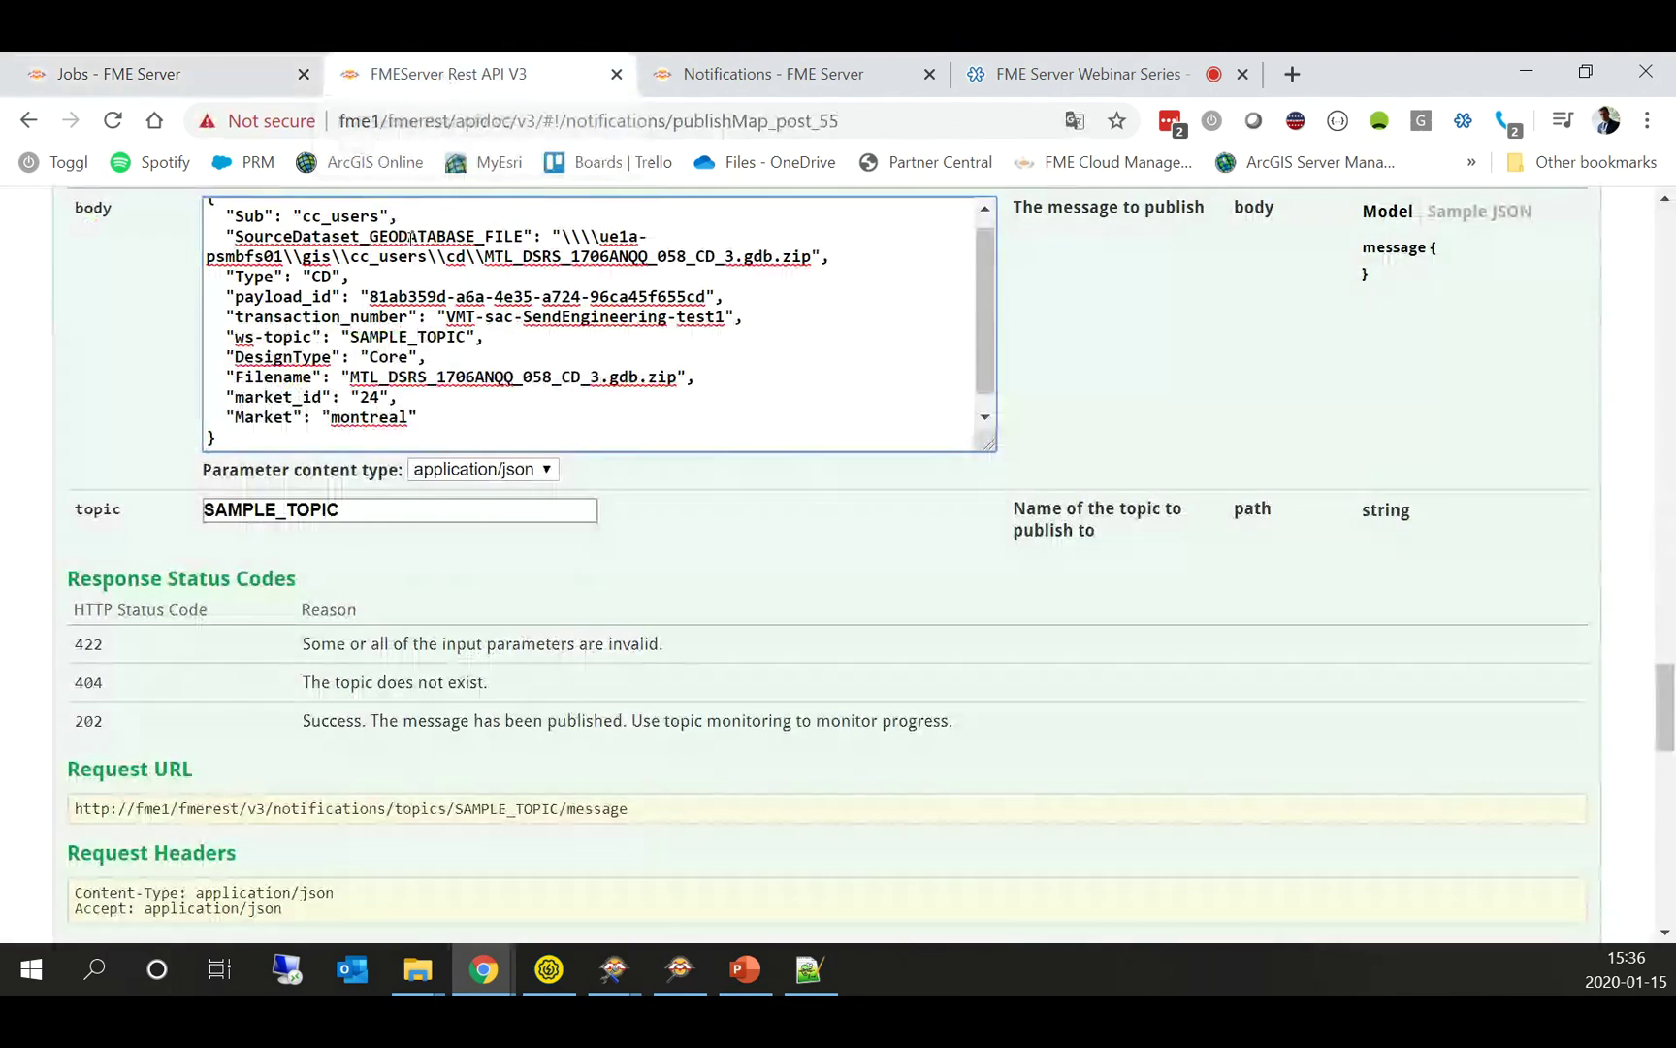
{"action": "left_click", "coordinate": [797, 75]}
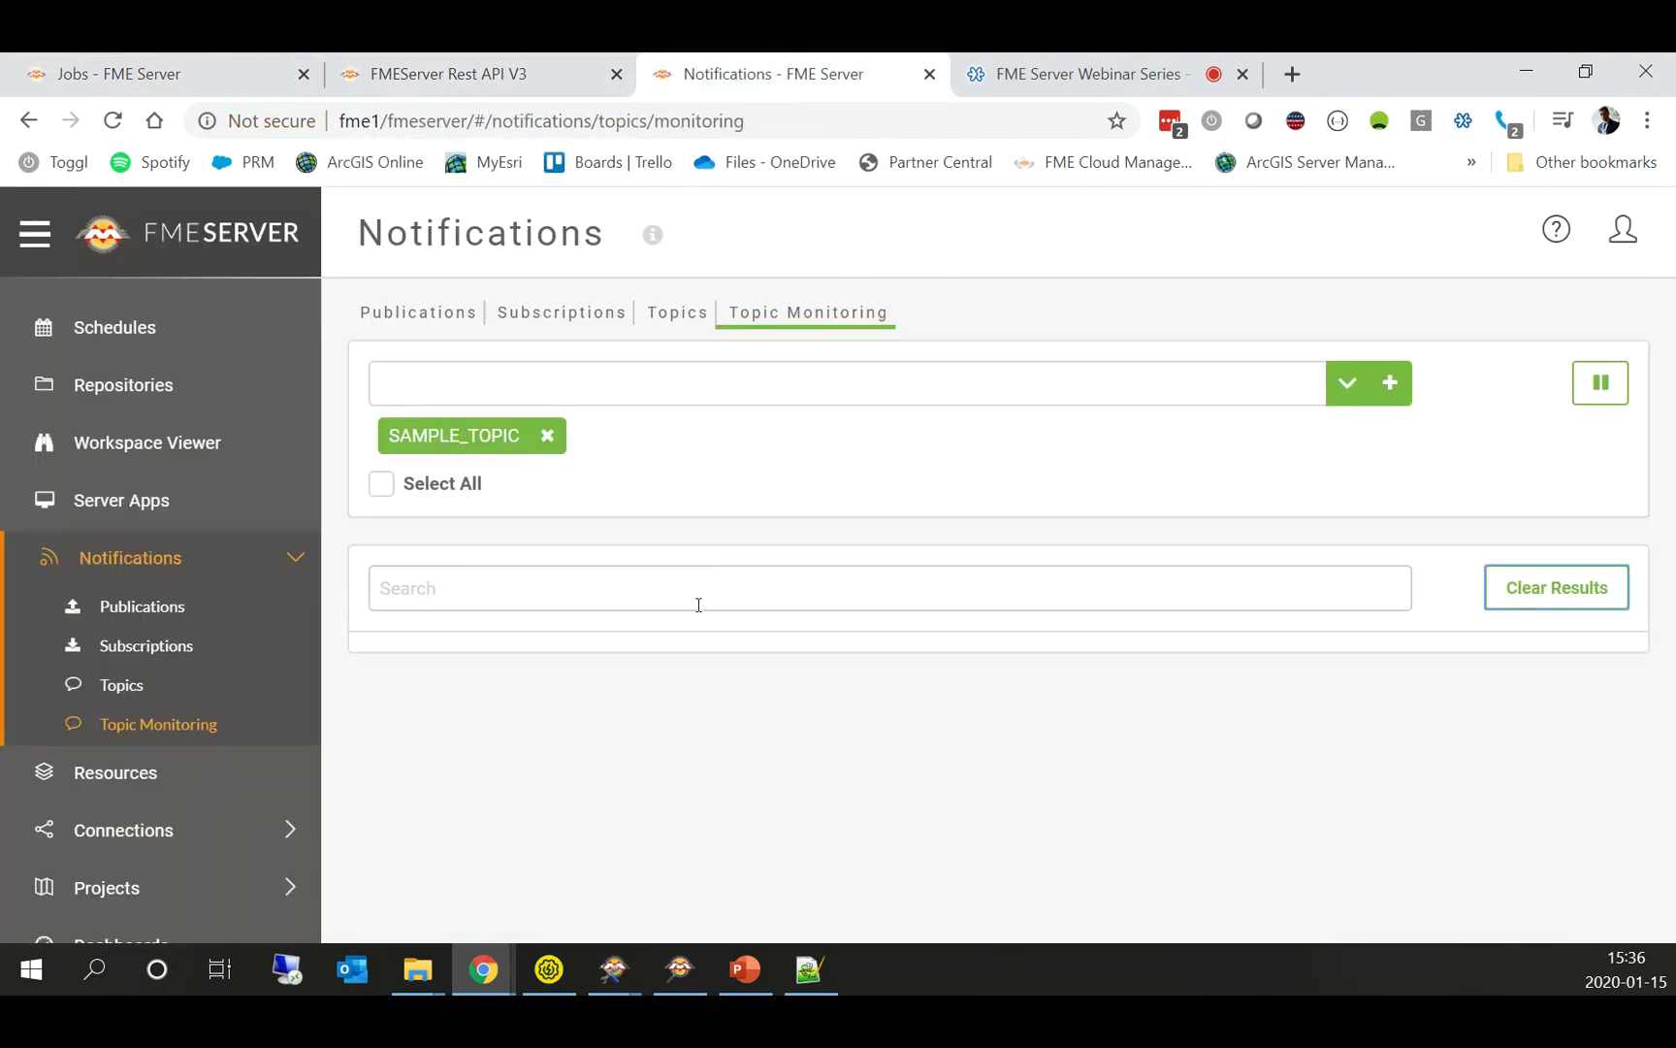
{"action": "left_click", "coordinate": [427, 76]}
{"action": "scroll", "coordinate": [70, 485], "scroll_direction": "down", "scroll_amount": 4}
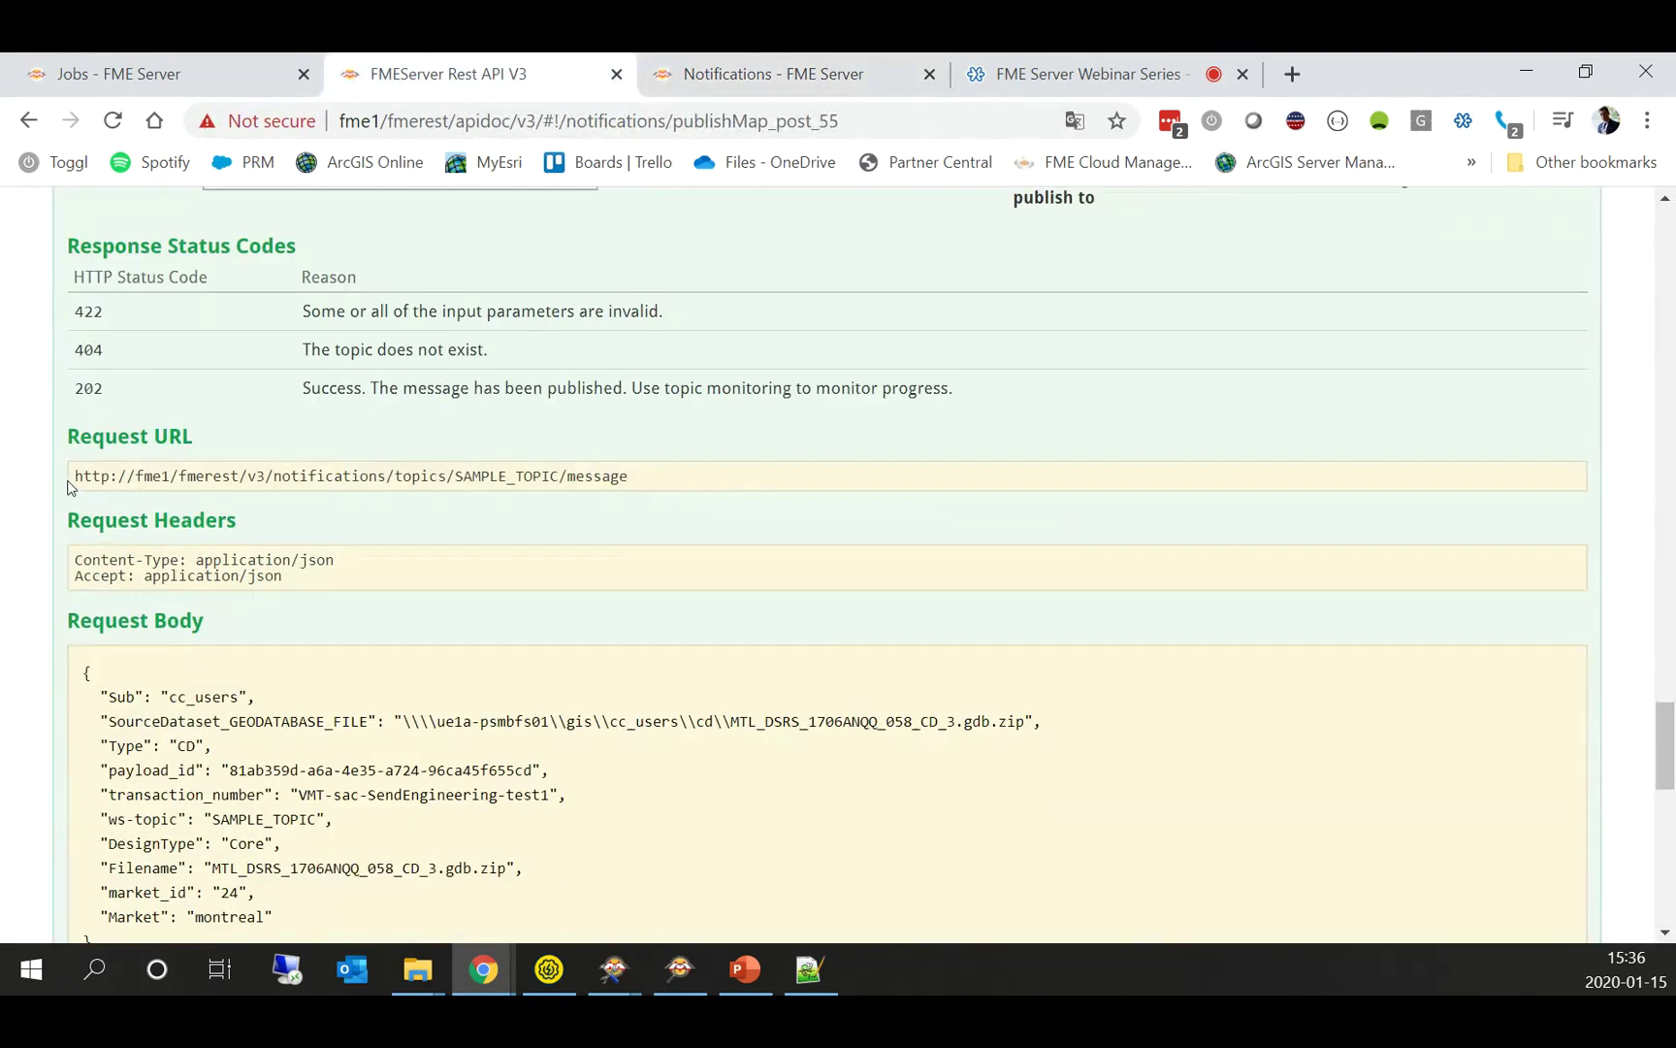
{"action": "scroll", "coordinate": [70, 485], "scroll_direction": "down", "scroll_amount": 4}
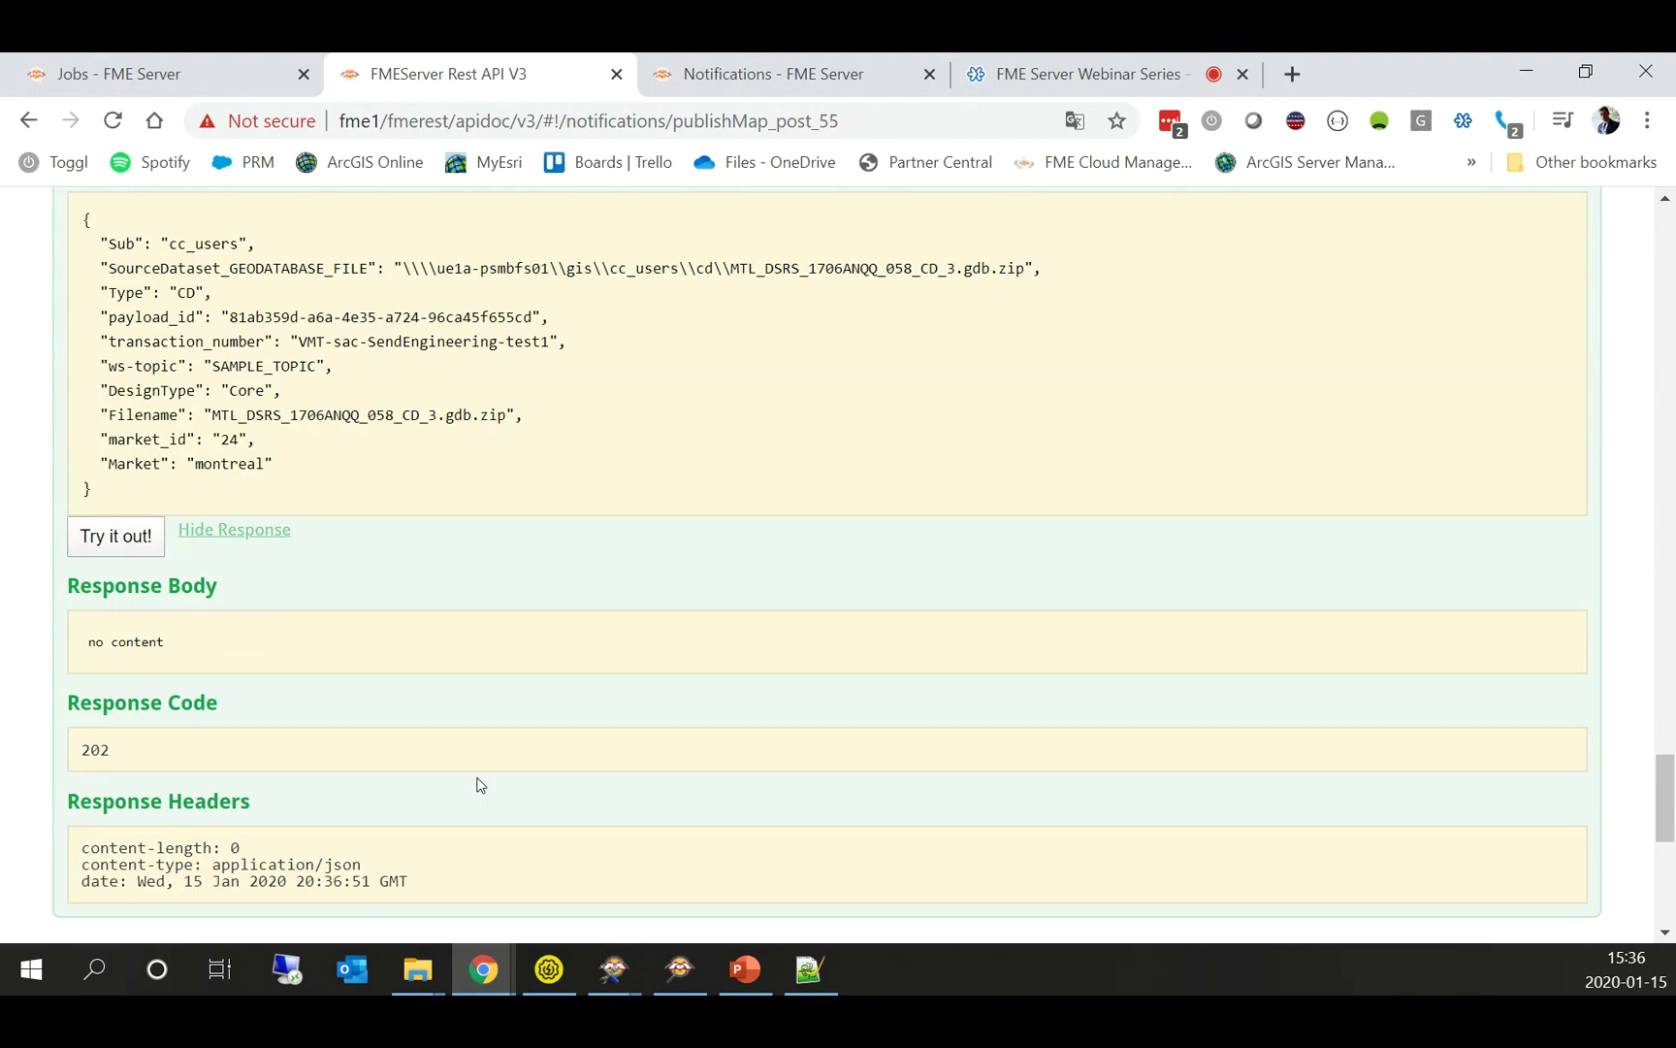
{"action": "scroll", "coordinate": [477, 788], "scroll_direction": "down", "scroll_amount": 1}
{"action": "scroll", "coordinate": [477, 788], "scroll_direction": "down", "scroll_amount": 1}
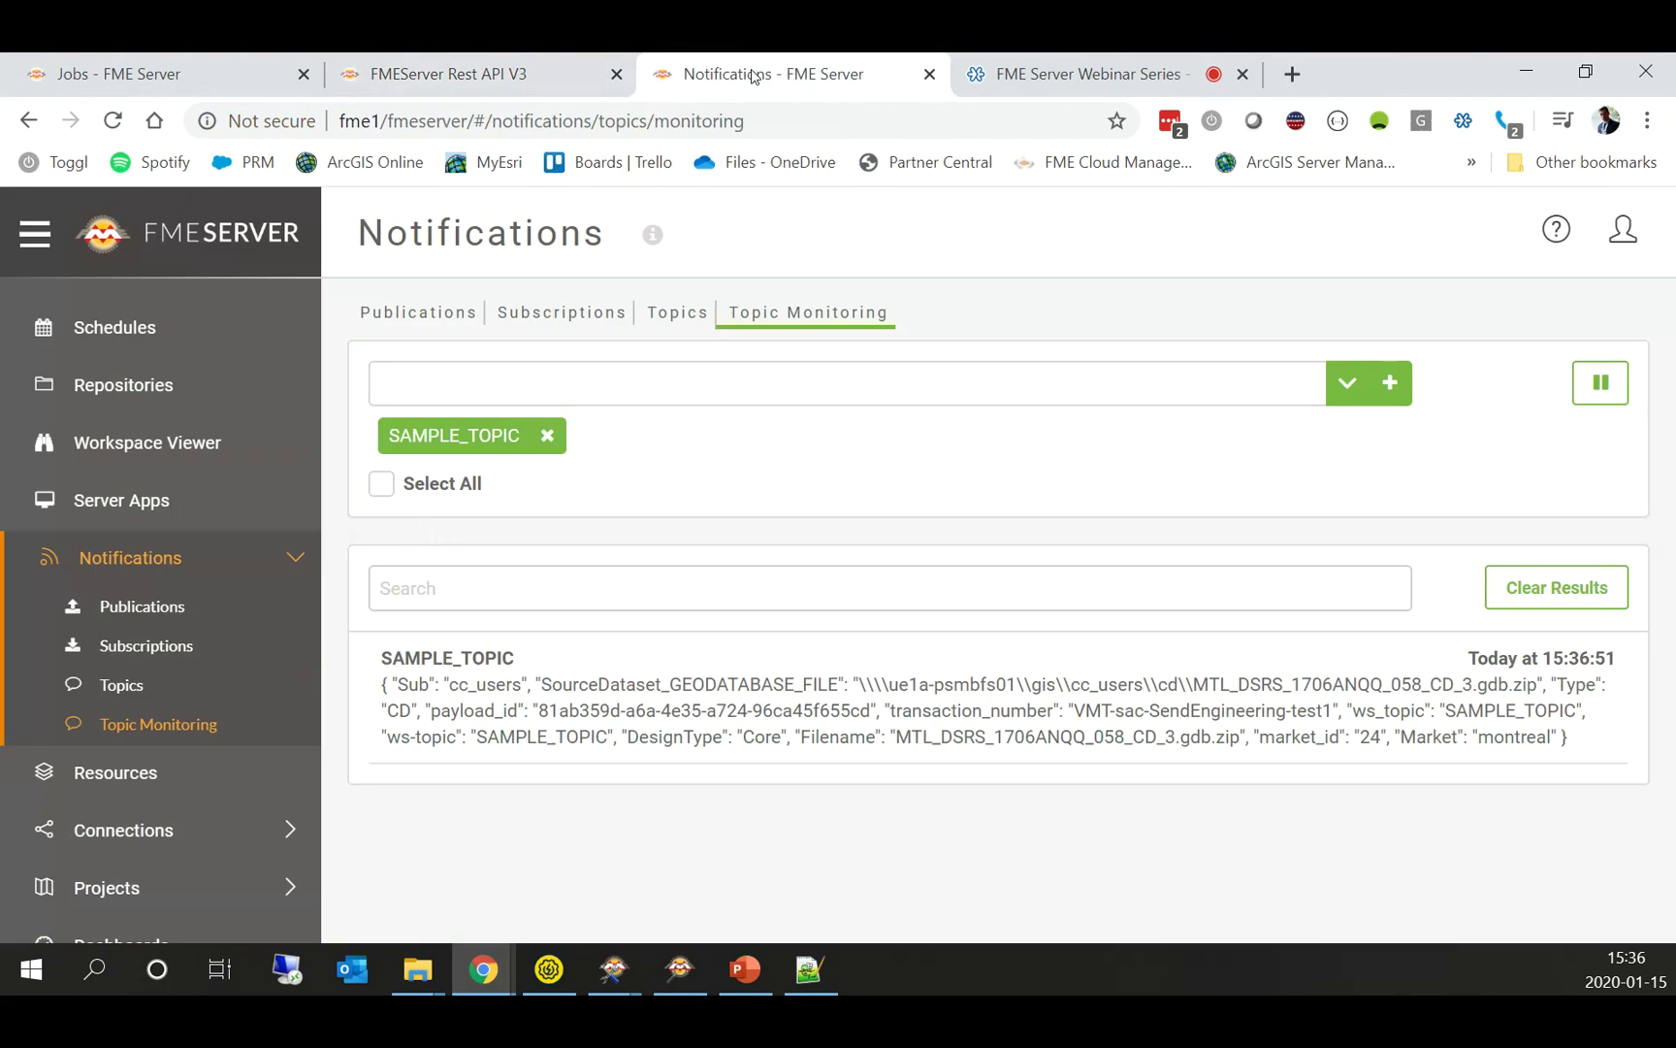
Step: Inspect the message received on SAMPLE_TOPIC in topic monitoring, highlighting its time and its JSON content
{"action": "left_click", "coordinate": [755, 76]}
{"action": "left_click", "coordinate": [452, 684]}
{"action": "left_click_drag", "start_coordinate": [1546, 660], "coordinate": [1614, 659]}
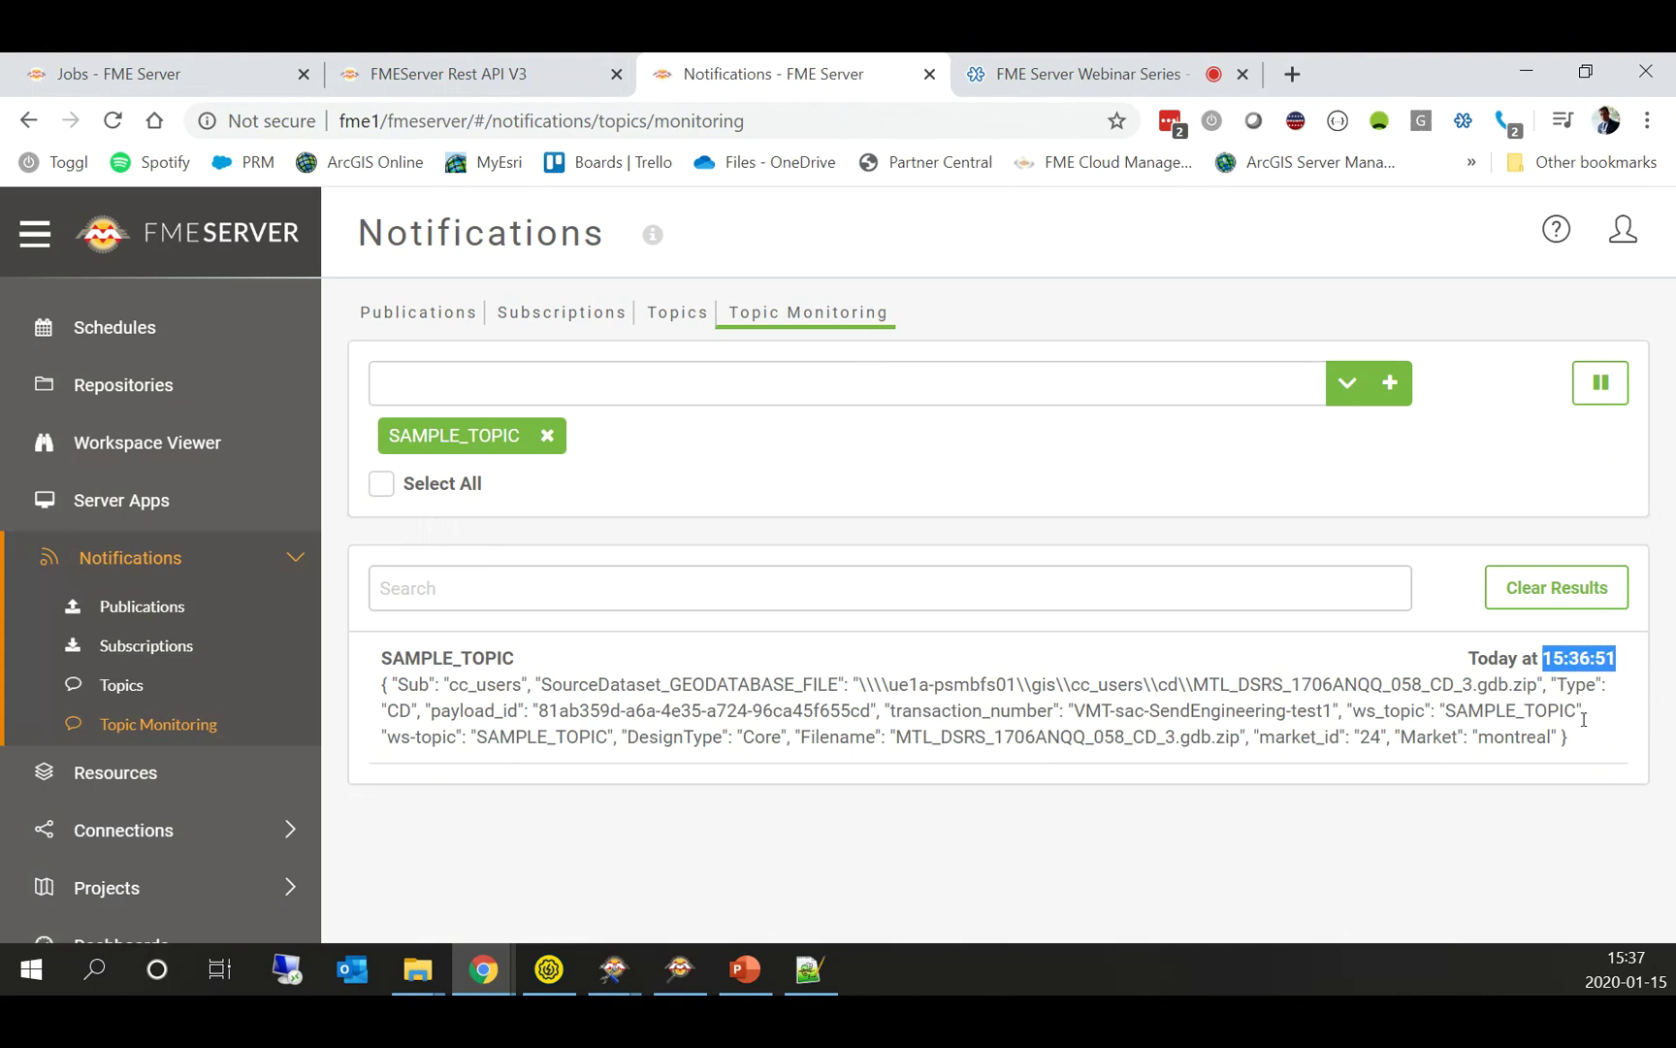
{"action": "left_click_drag", "start_coordinate": [1581, 744], "coordinate": [381, 687]}
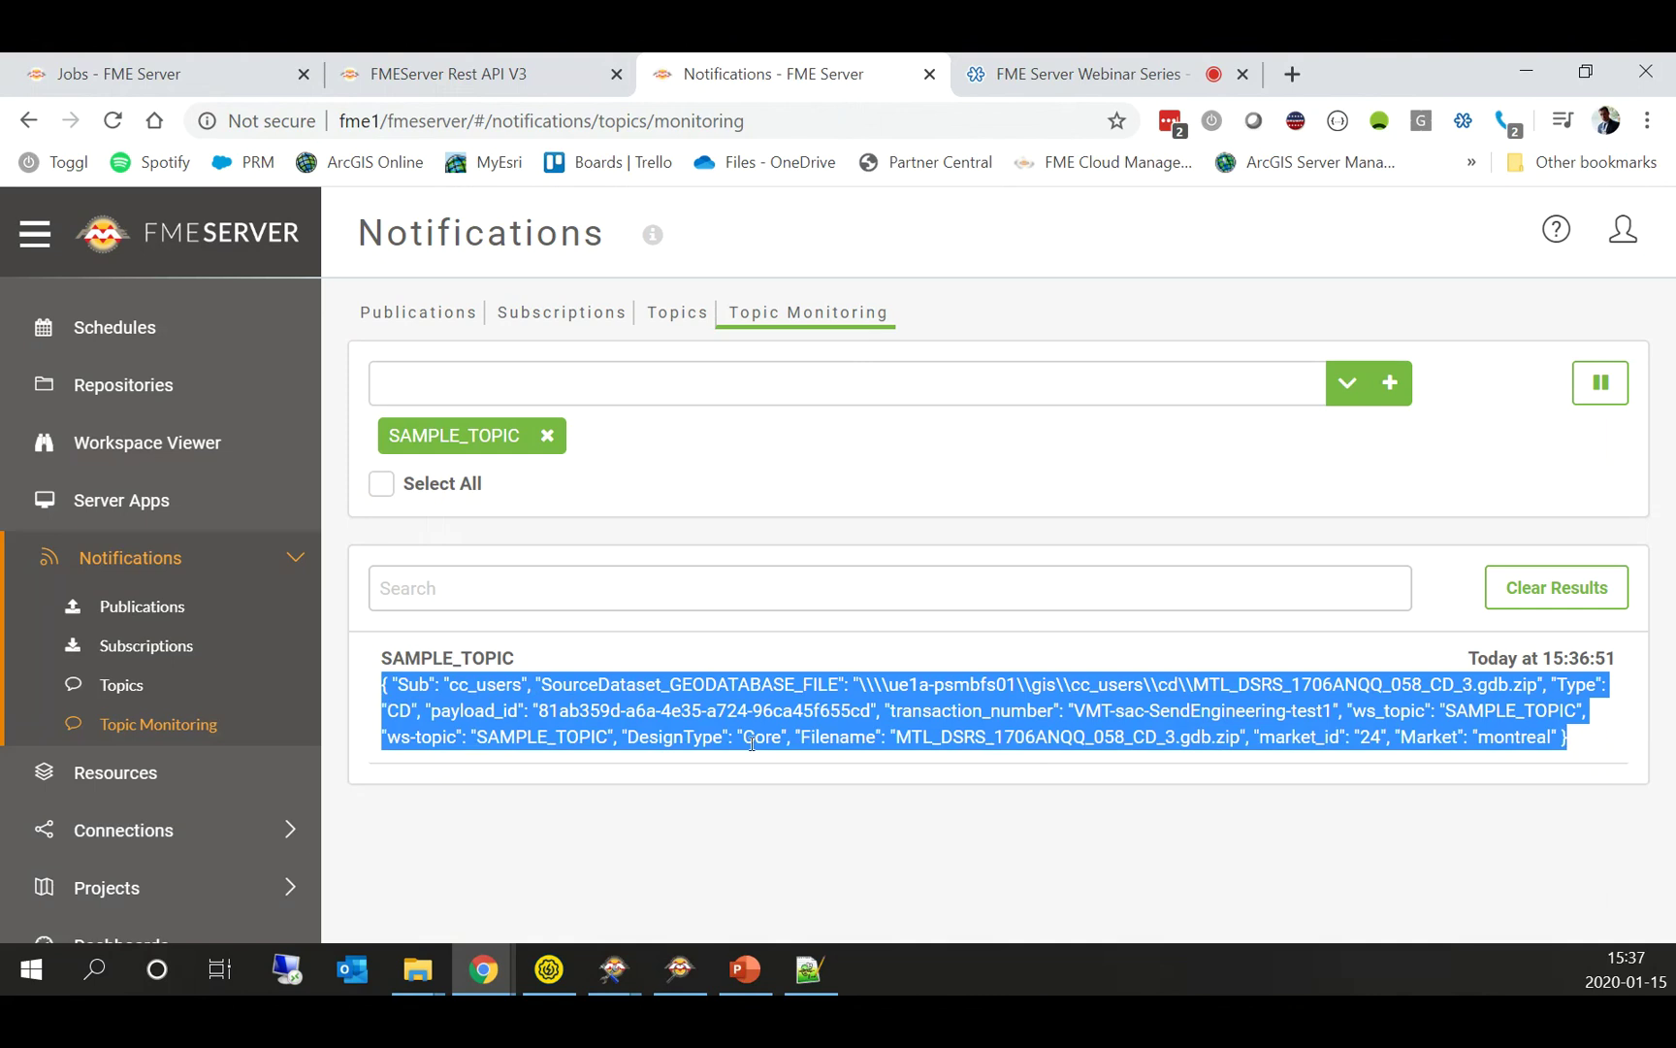
{"action": "left_click", "coordinate": [877, 710]}
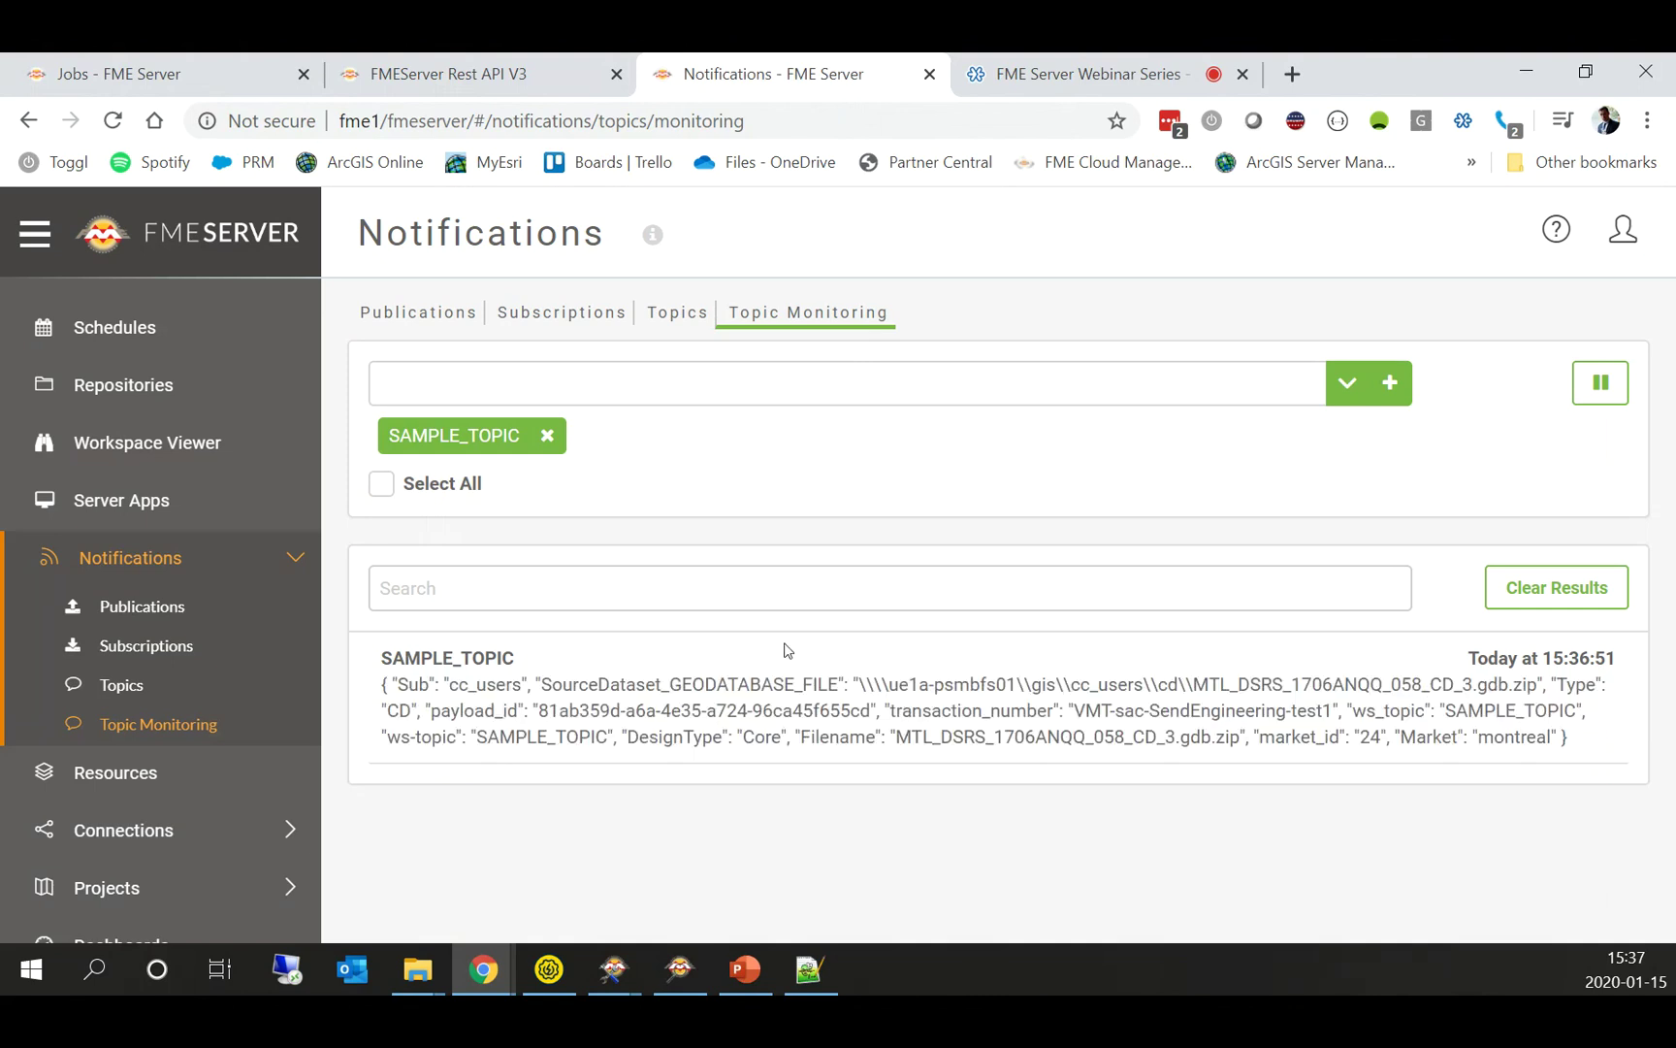
Step: Reload the completed jobs, open the newest Orchestrator.fmw job, and read its log down to the logged feature attributes
{"action": "left_click", "coordinate": [170, 76]}
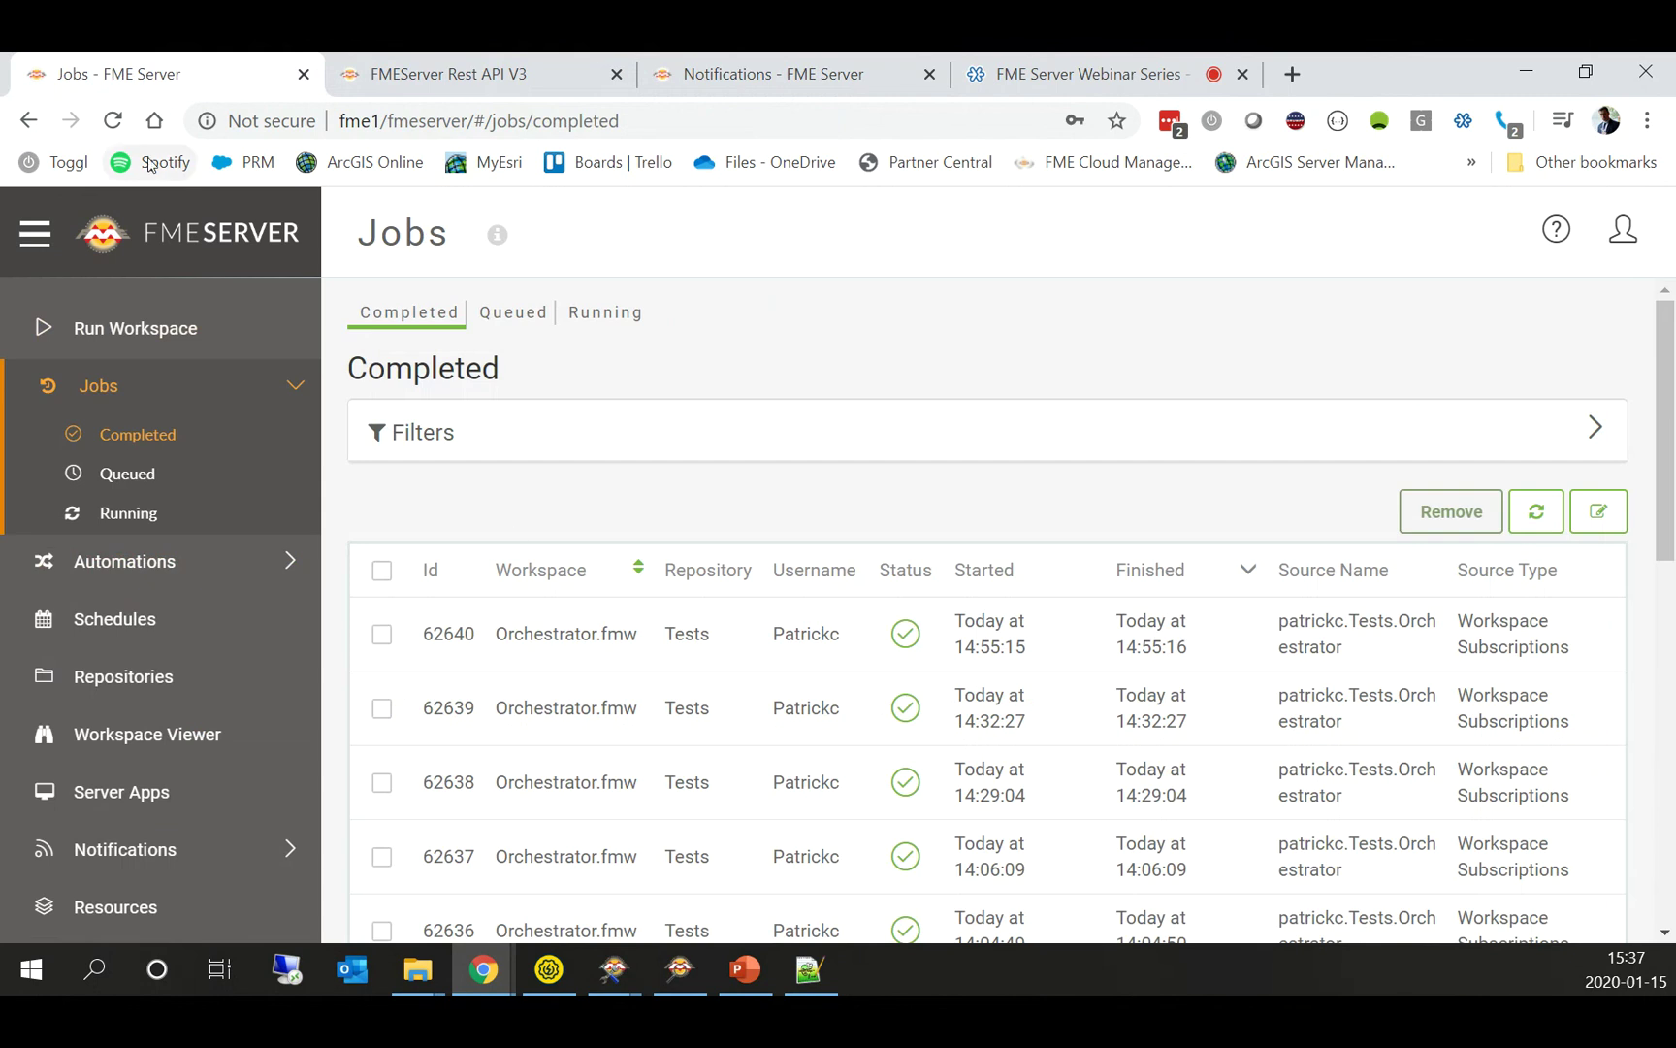
{"action": "left_click", "coordinate": [112, 122]}
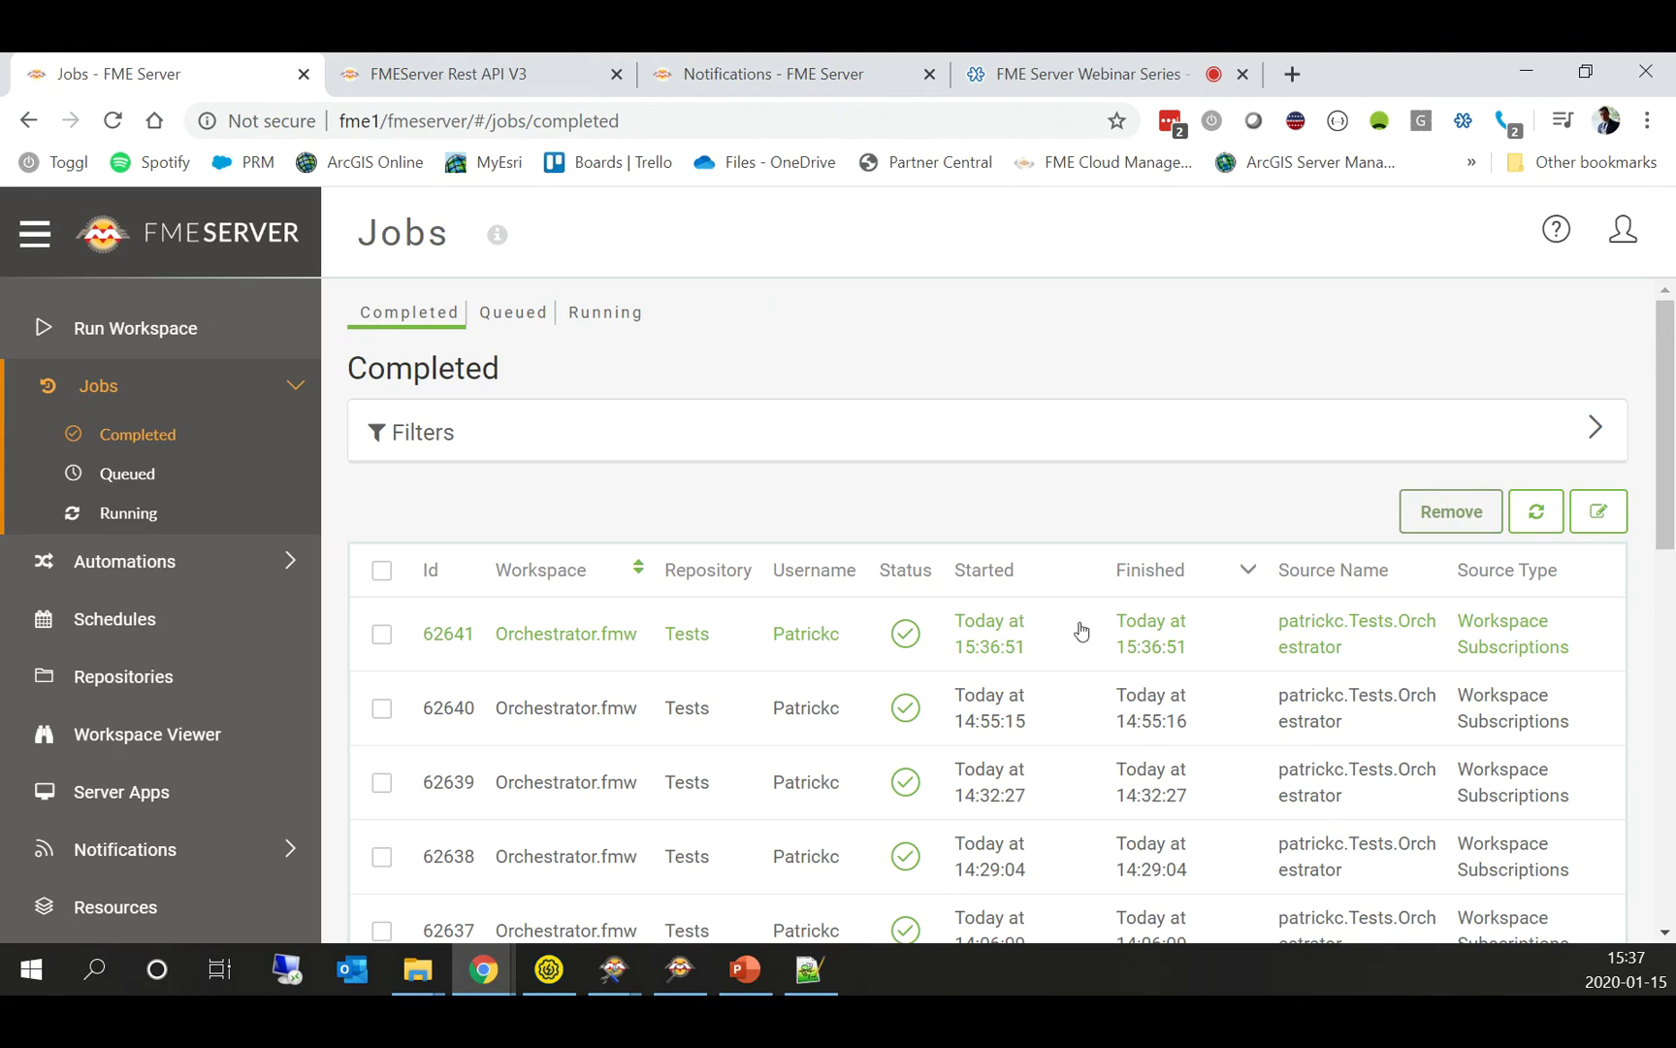
{"action": "left_click", "coordinate": [561, 635]}
{"action": "scroll", "coordinate": [786, 673], "scroll_direction": "down", "scroll_amount": 7}
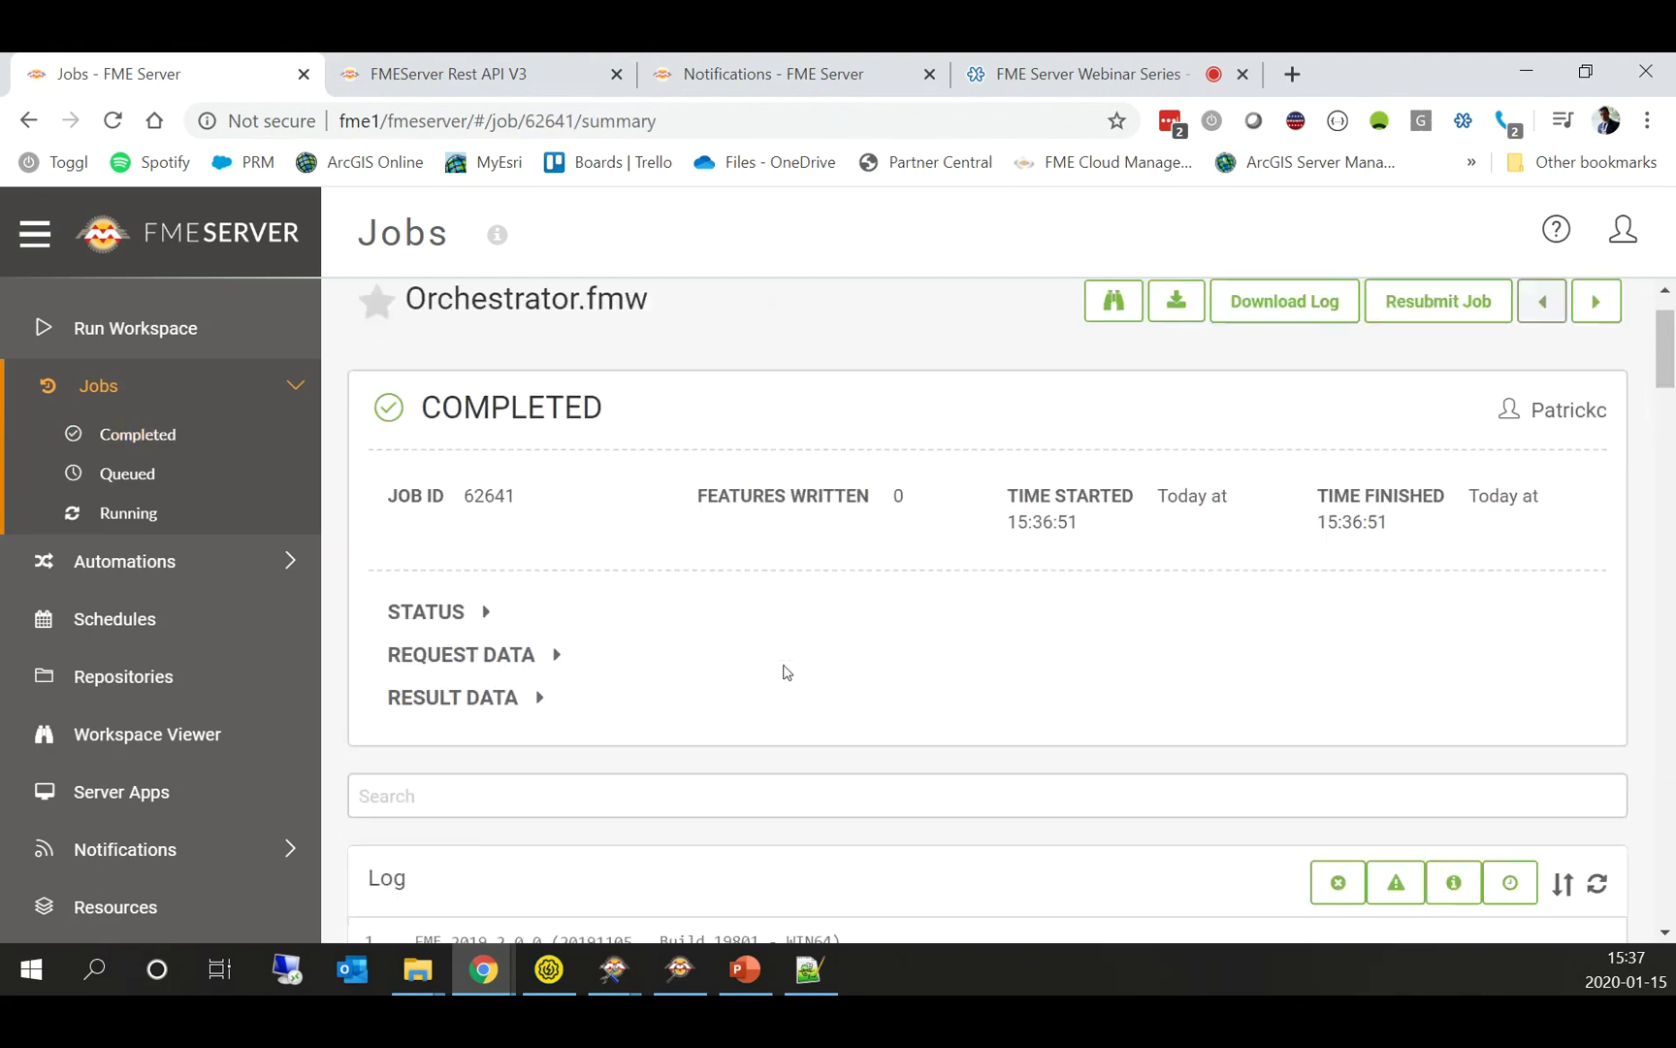
{"action": "scroll", "coordinate": [785, 674], "scroll_direction": "down", "scroll_amount": 13}
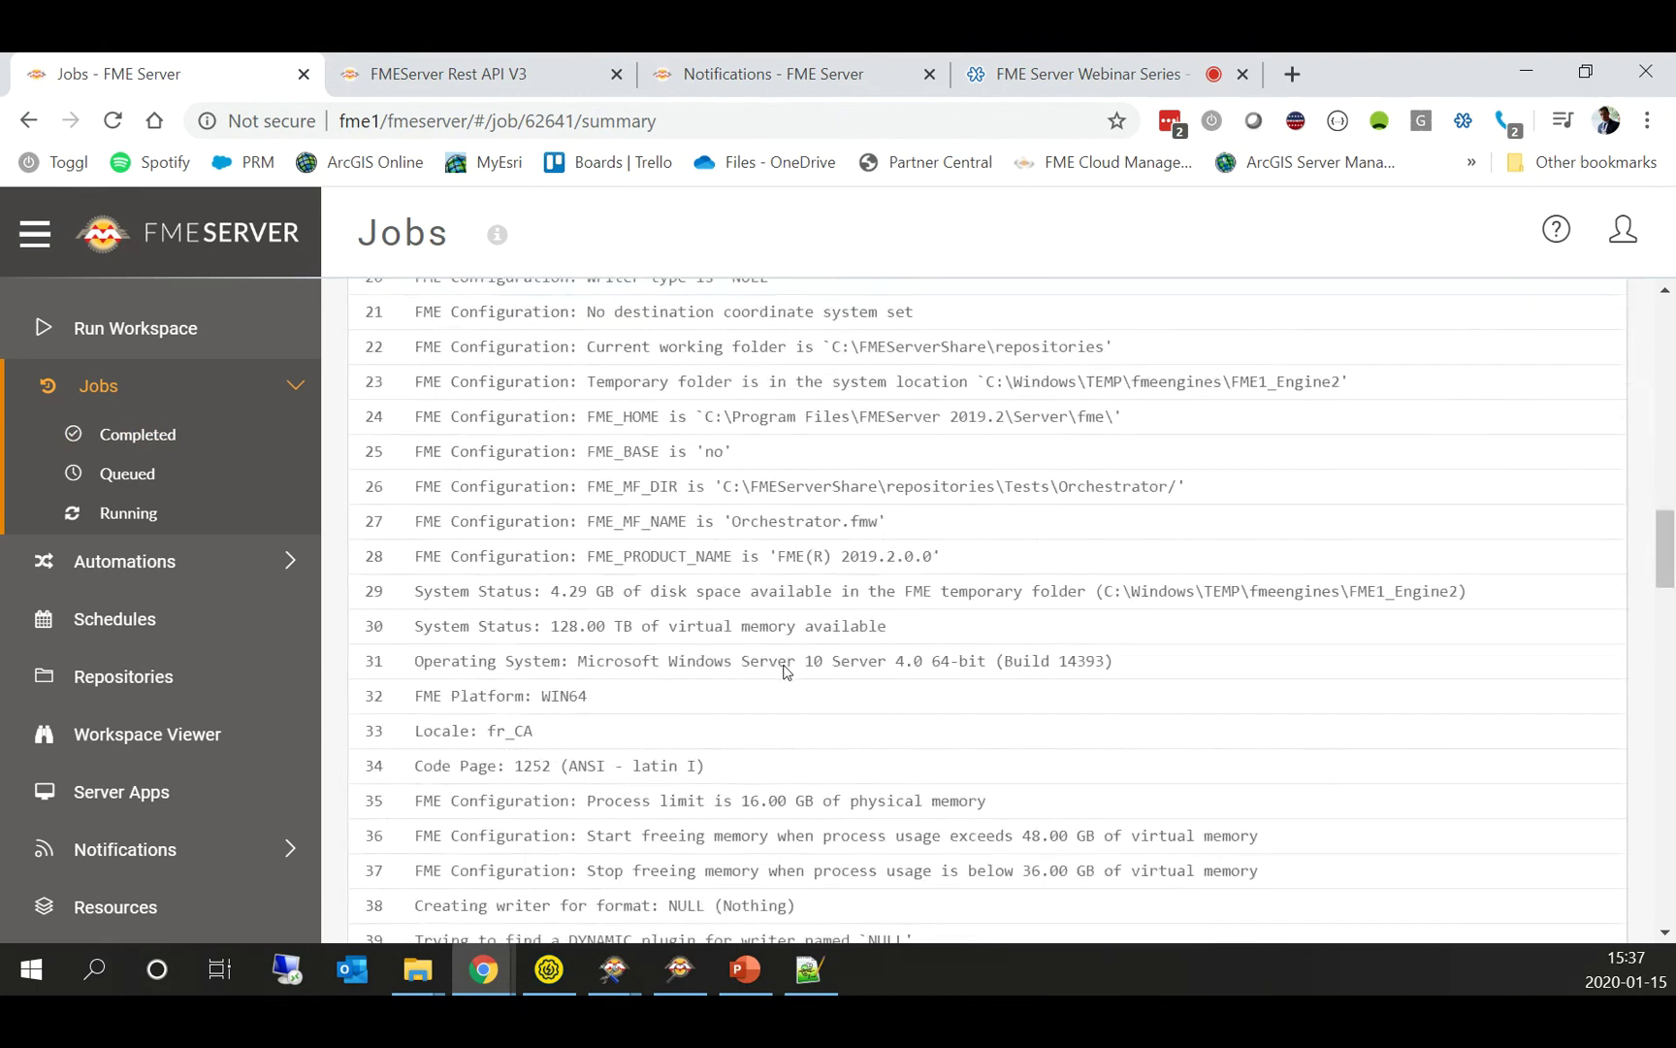
{"action": "scroll", "coordinate": [786, 674], "scroll_direction": "down", "scroll_amount": 12}
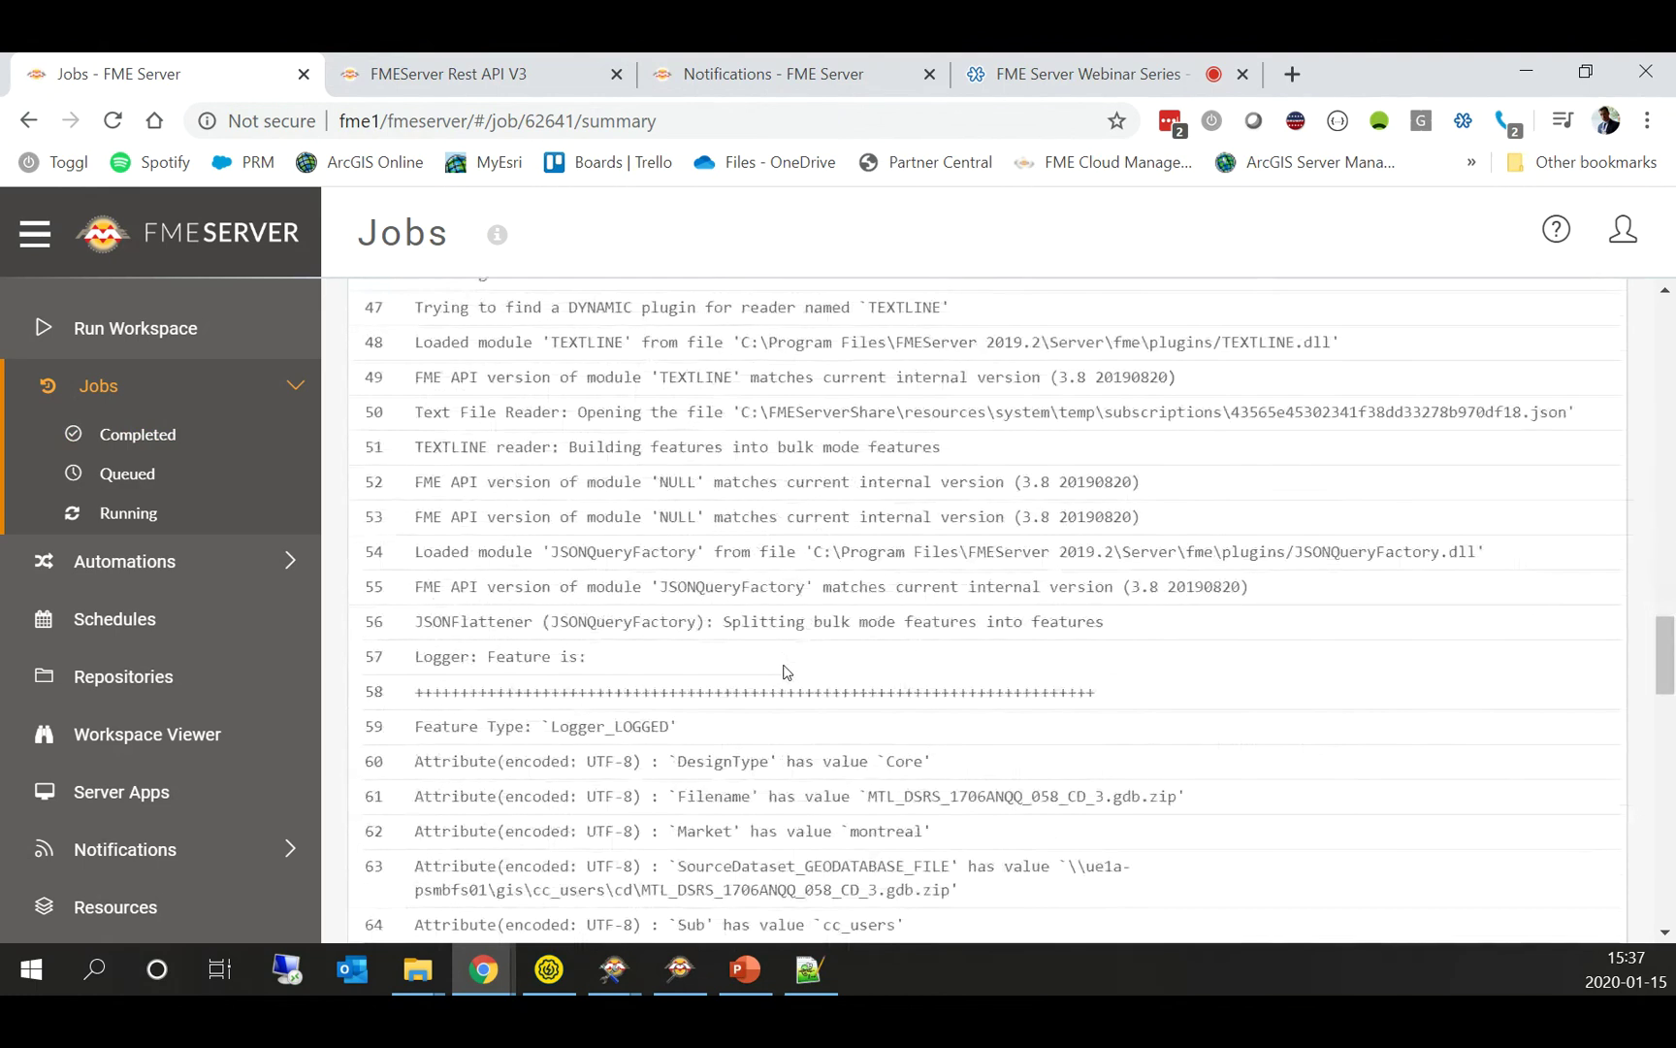
Step: In Workbench's 4-Orchestrator.fmw, review the JSONFlattener parameters without changing them, and move the Logger slightly closer to the JSONFlattener
{"action": "left_click", "coordinate": [614, 969]}
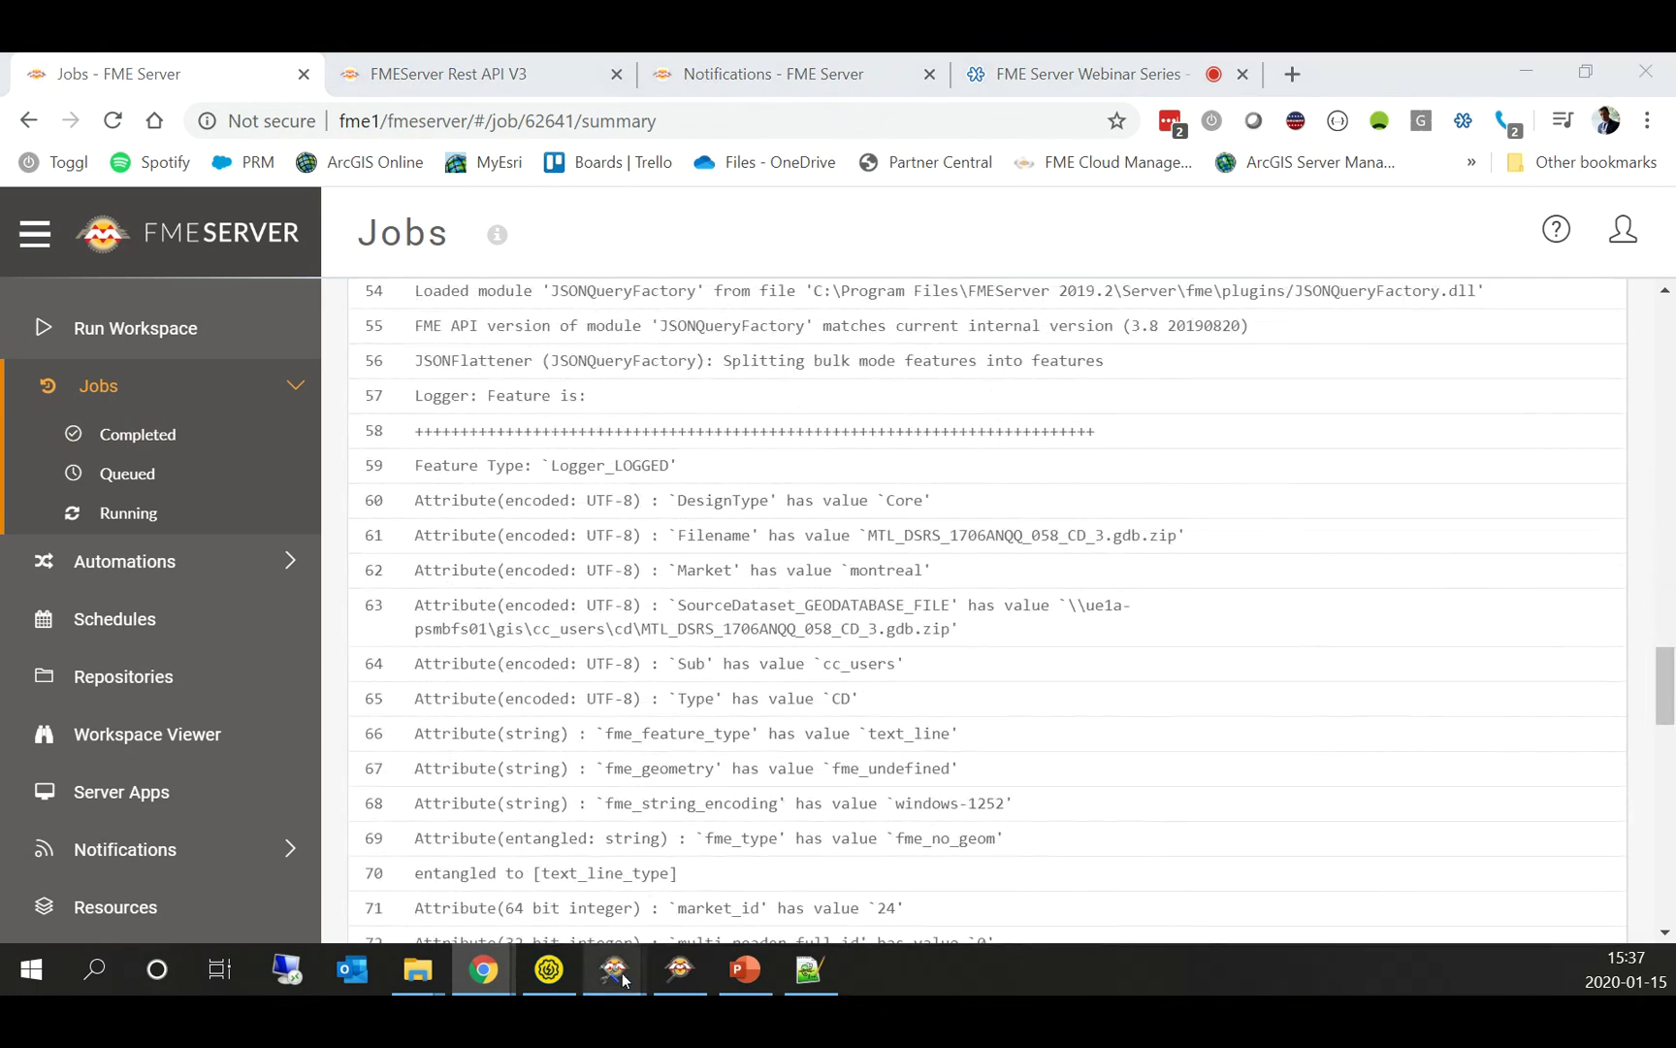
{"action": "left_click", "coordinate": [929, 837]}
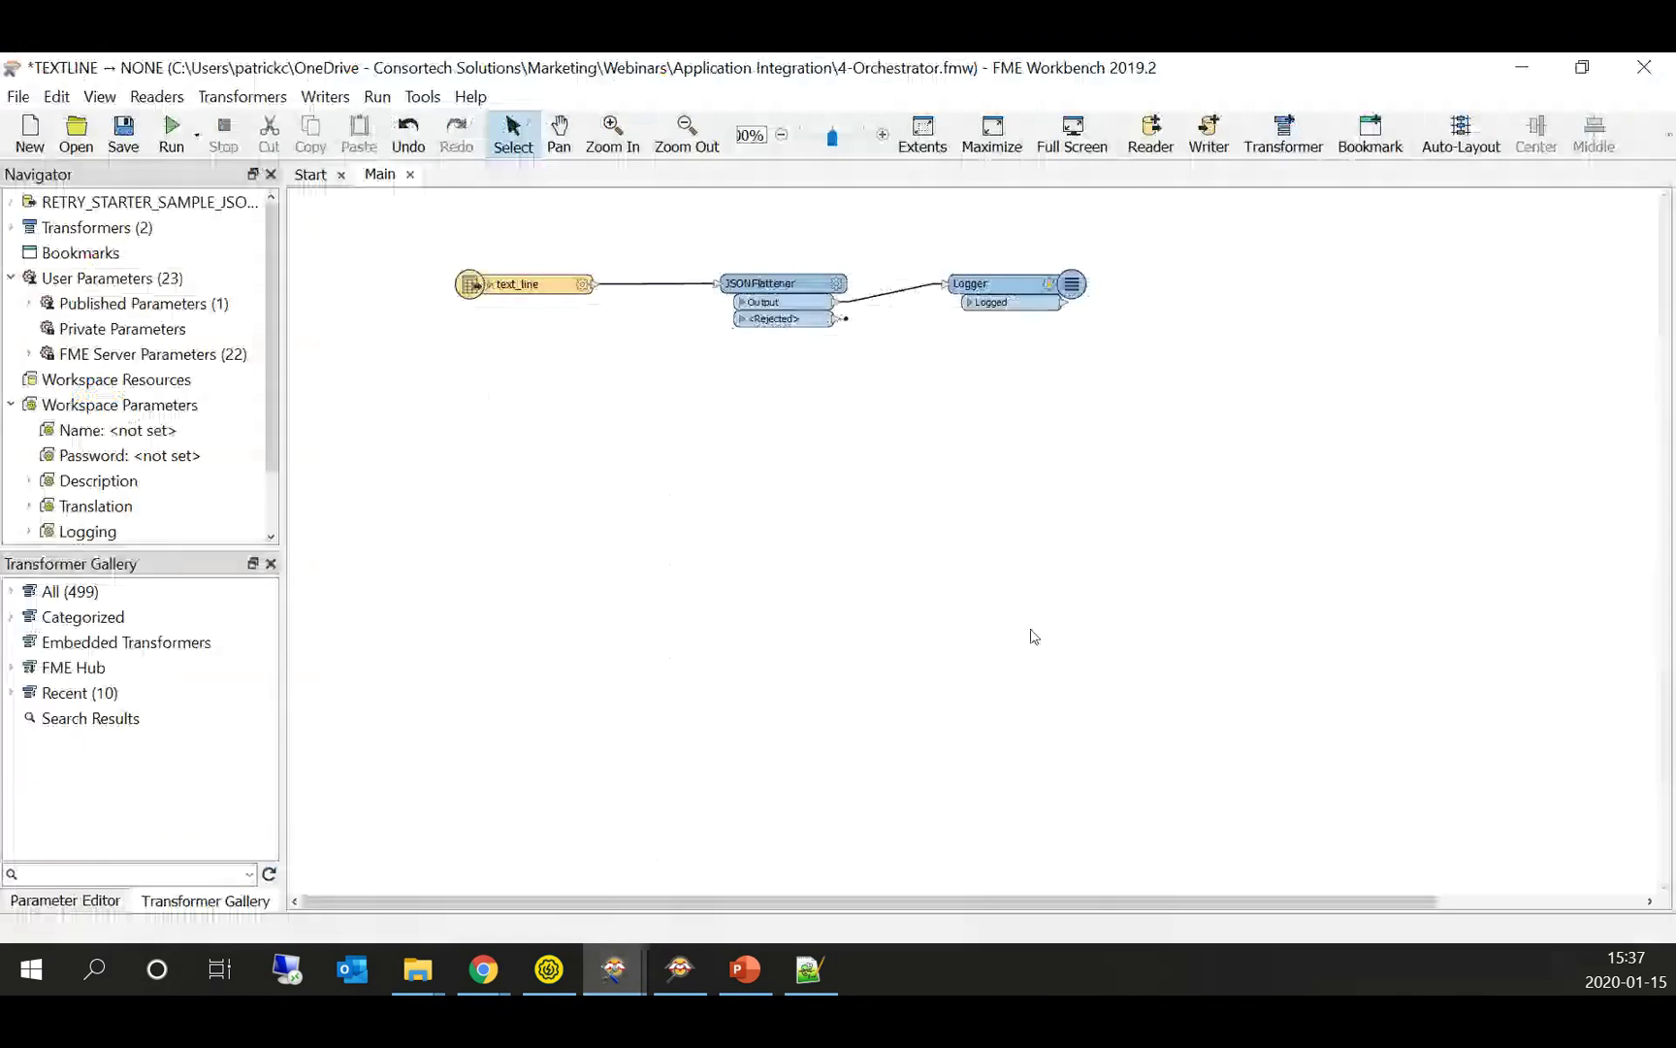
{"action": "left_click", "coordinate": [838, 286]}
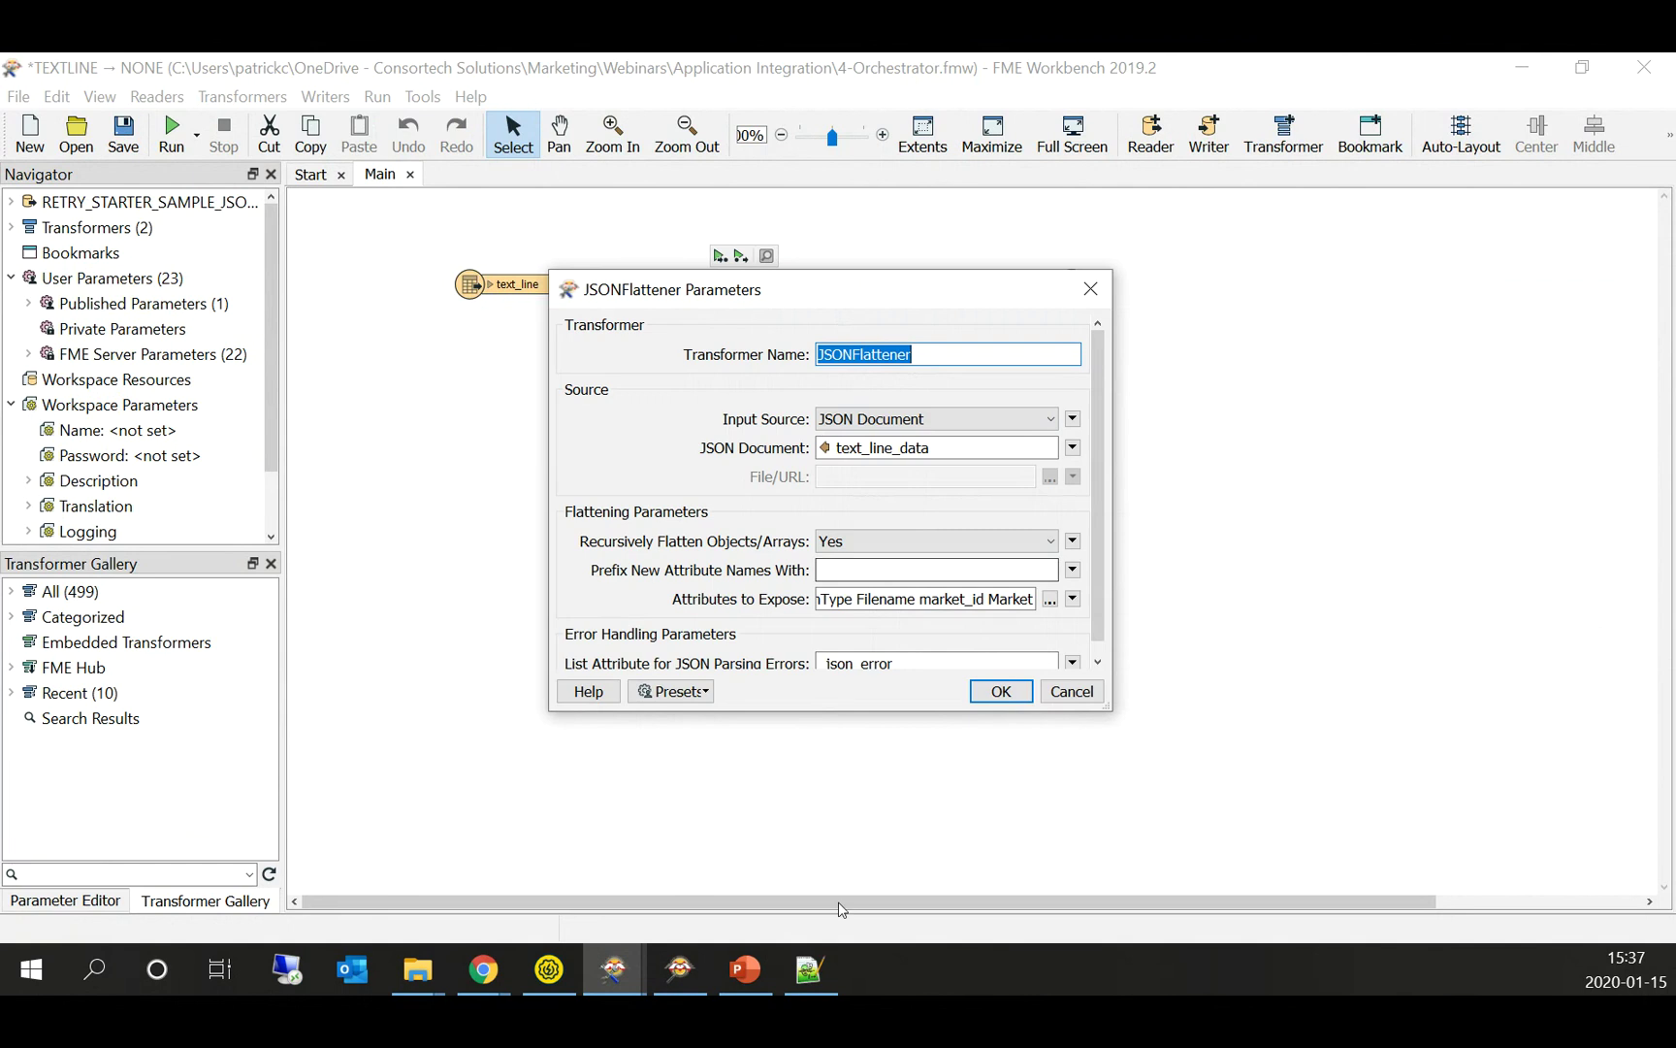
{"action": "left_click", "coordinate": [1078, 694]}
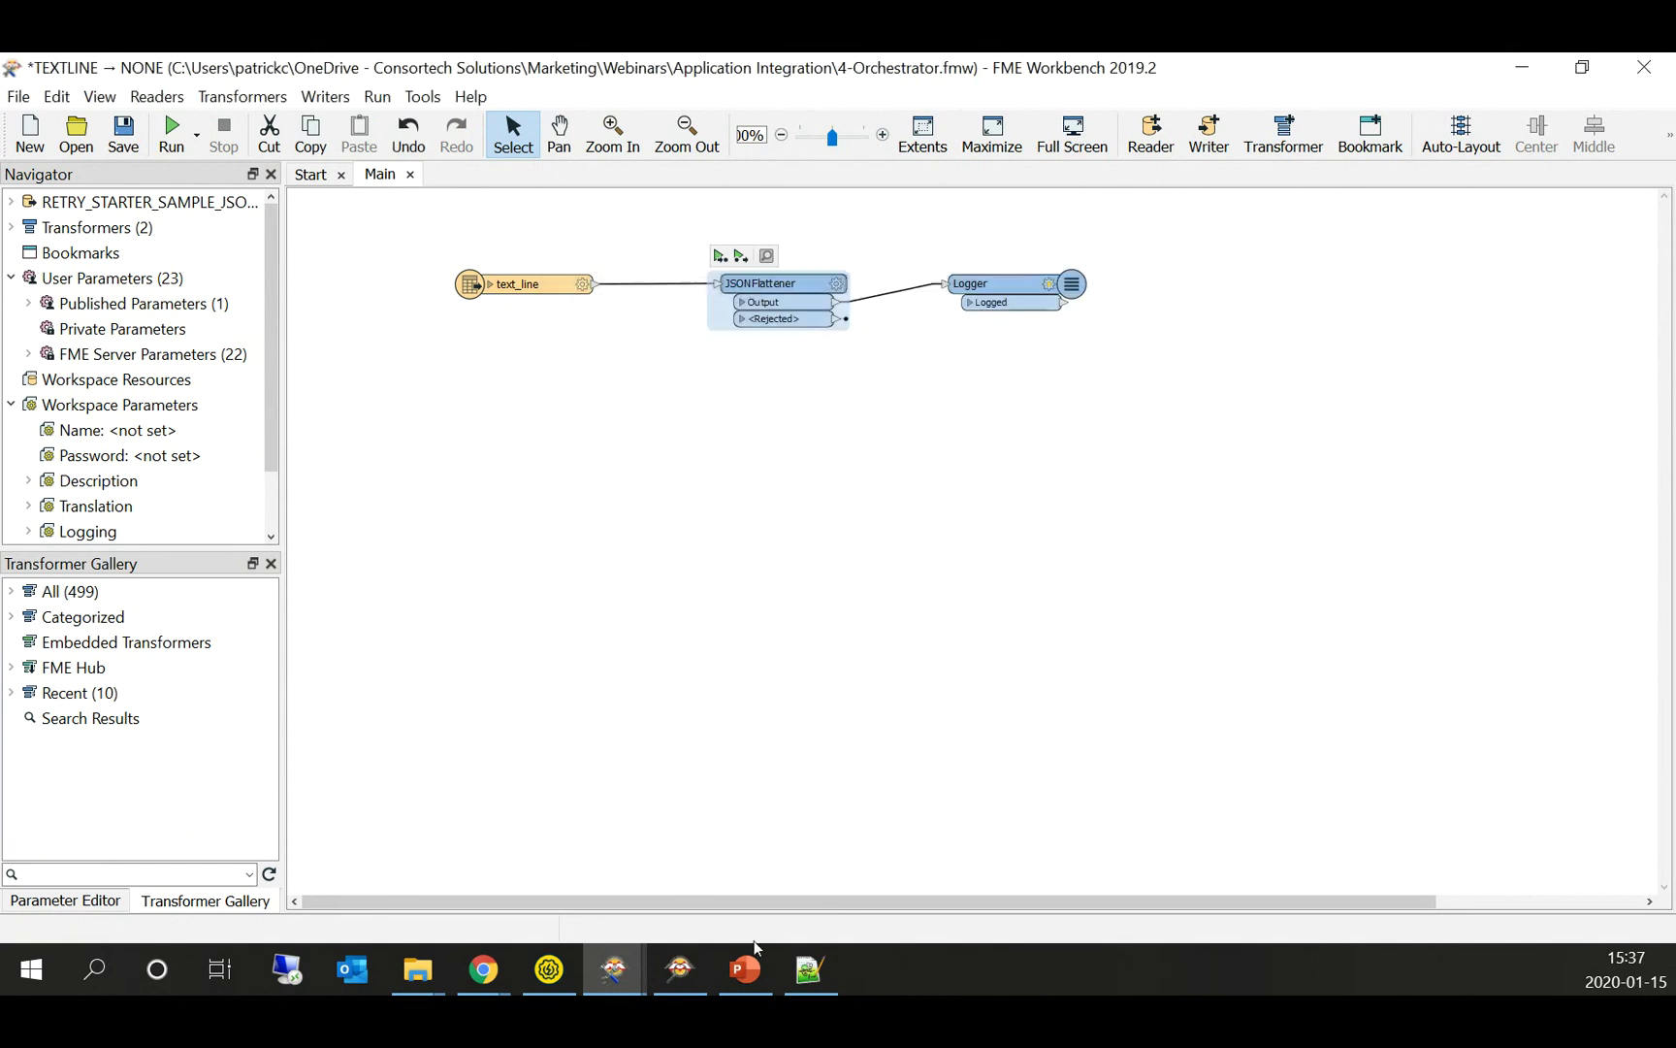
{"action": "left_click_drag", "start_coordinate": [1017, 291], "coordinate": [993, 287]}
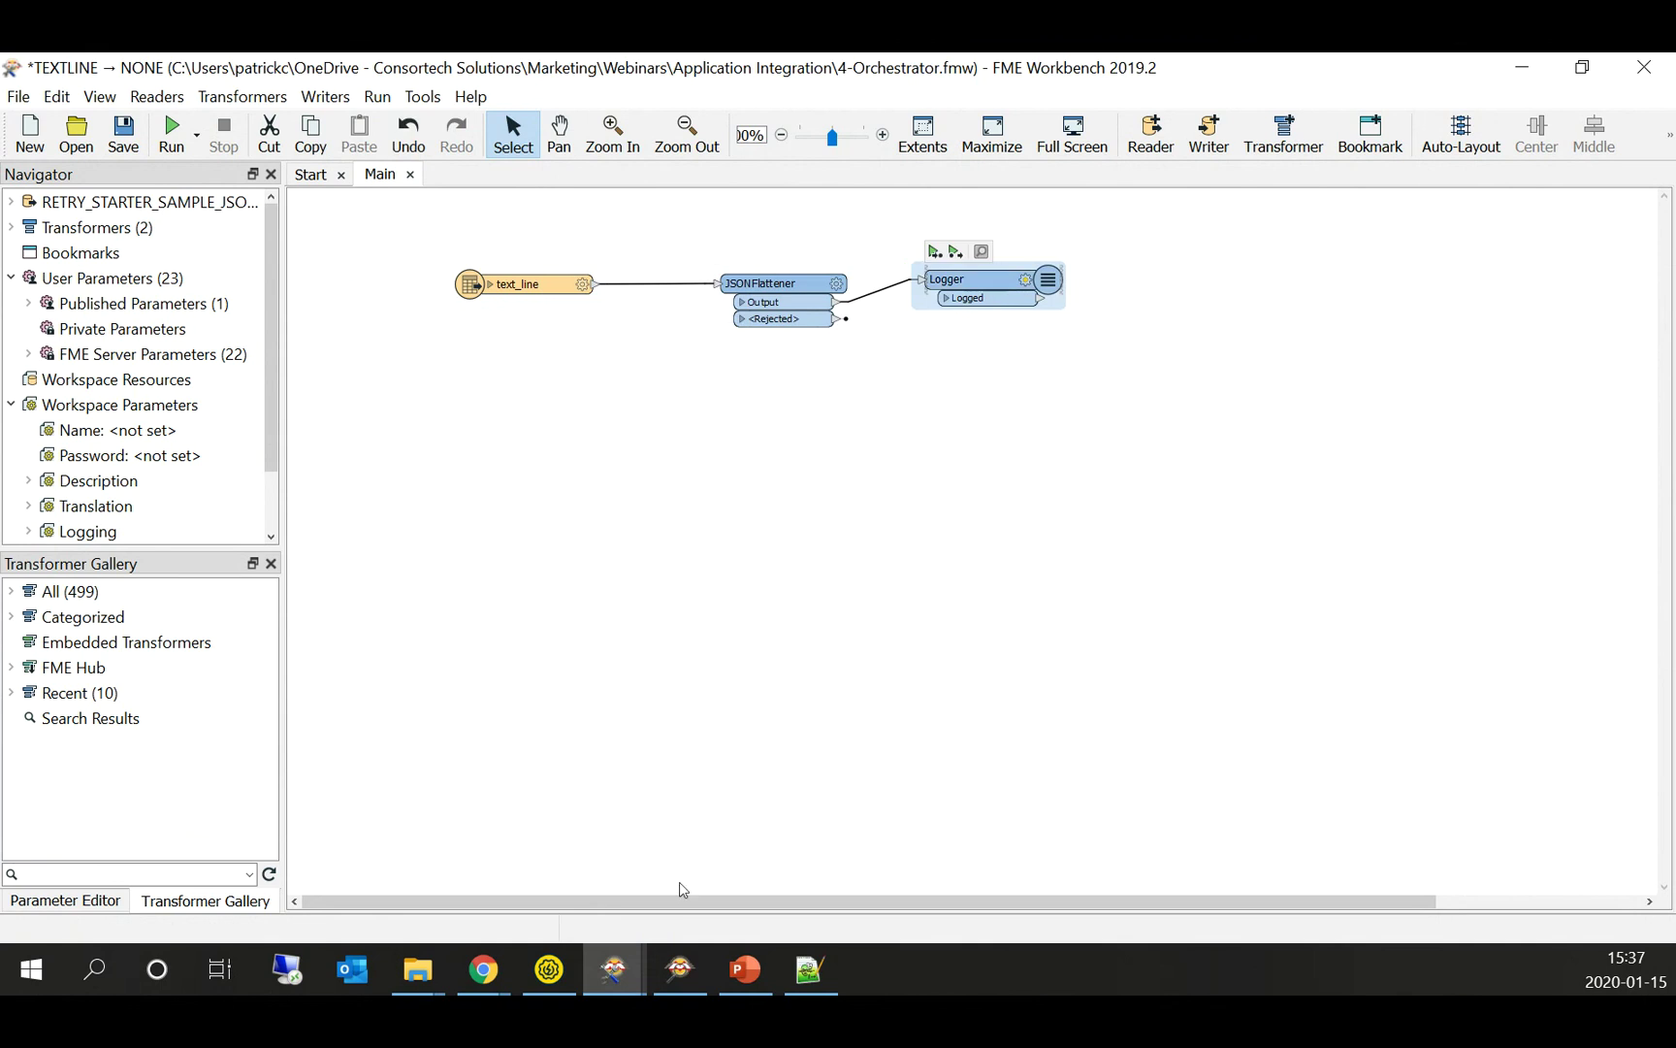
Step: Return to the Orchestrator job log in Chrome and highlight the logged DesignType and Filename attributes
{"action": "left_click", "coordinate": [484, 970]}
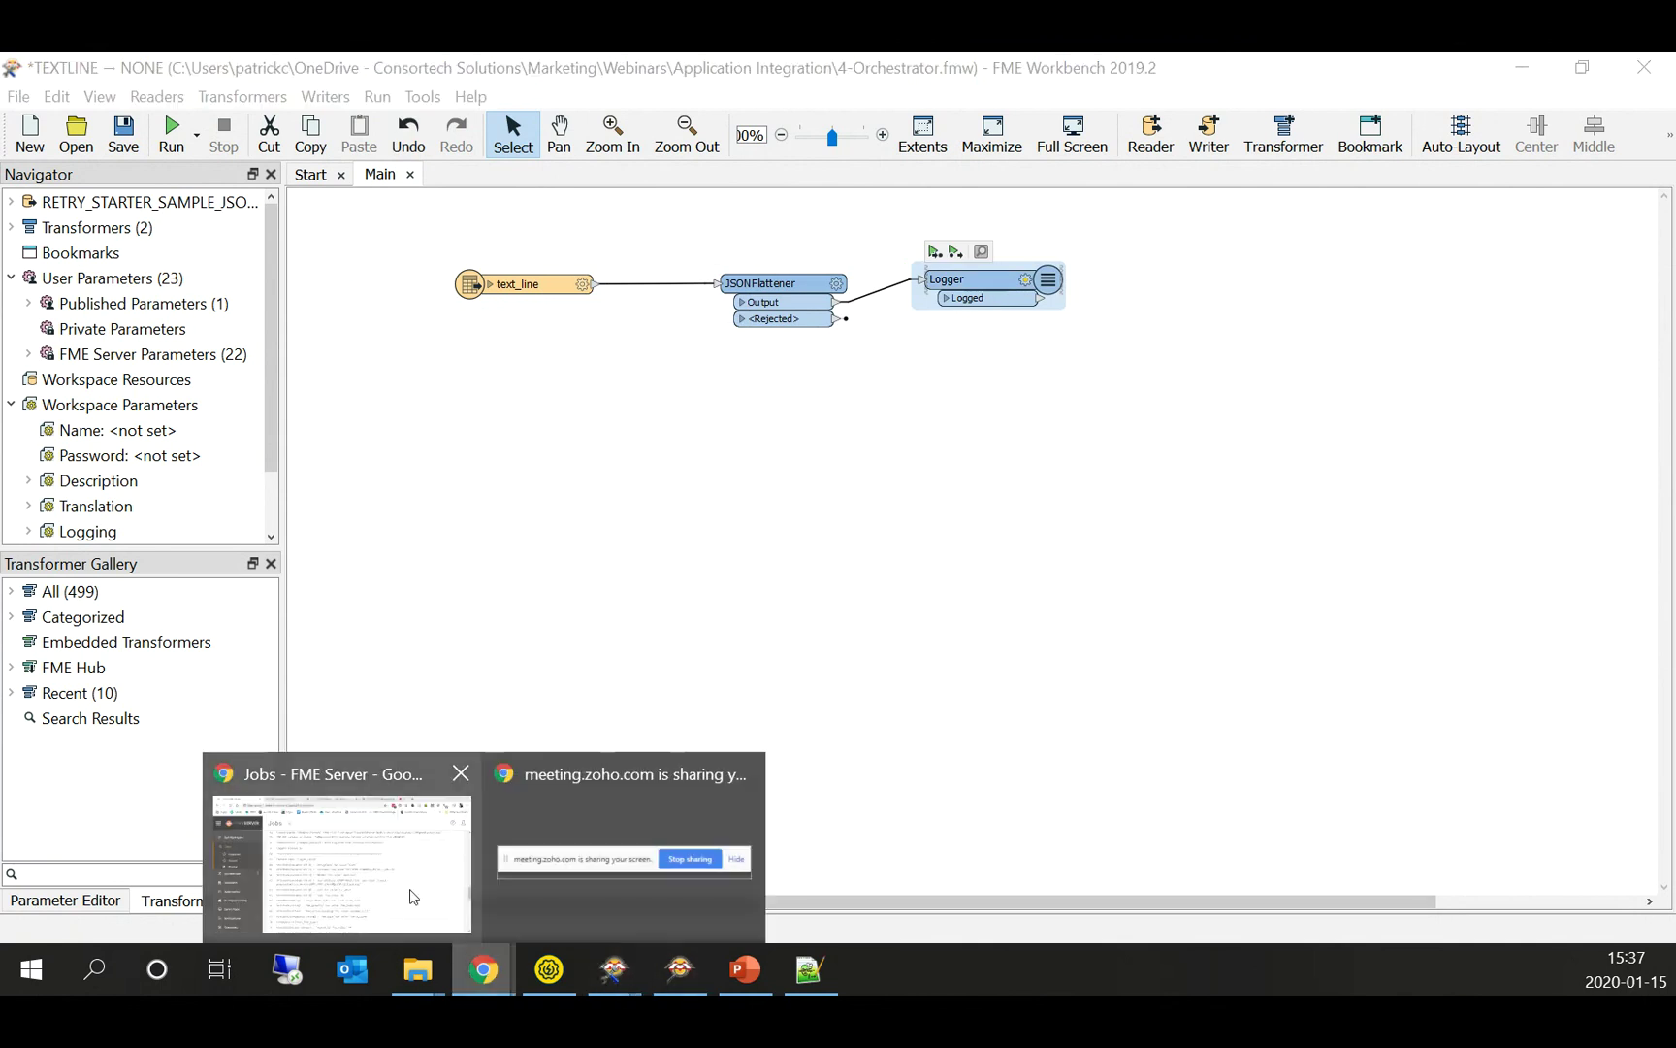
{"action": "left_click", "coordinate": [414, 897]}
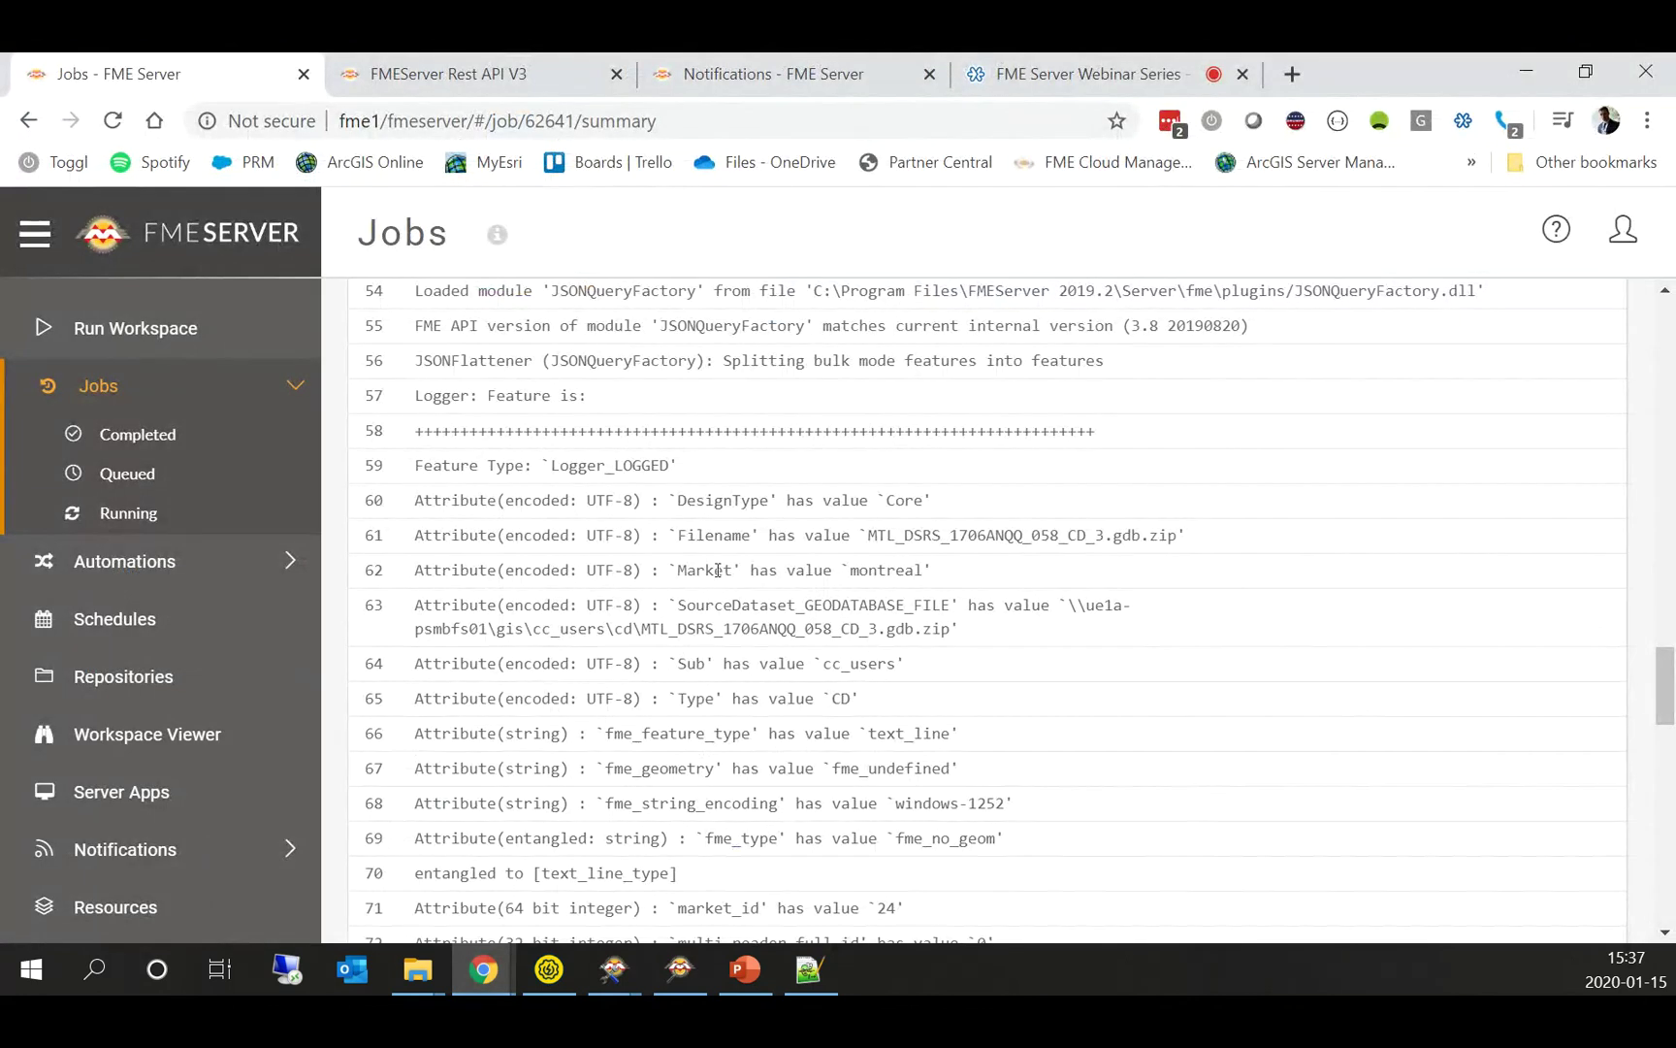
{"action": "double_click", "coordinate": [726, 496]}
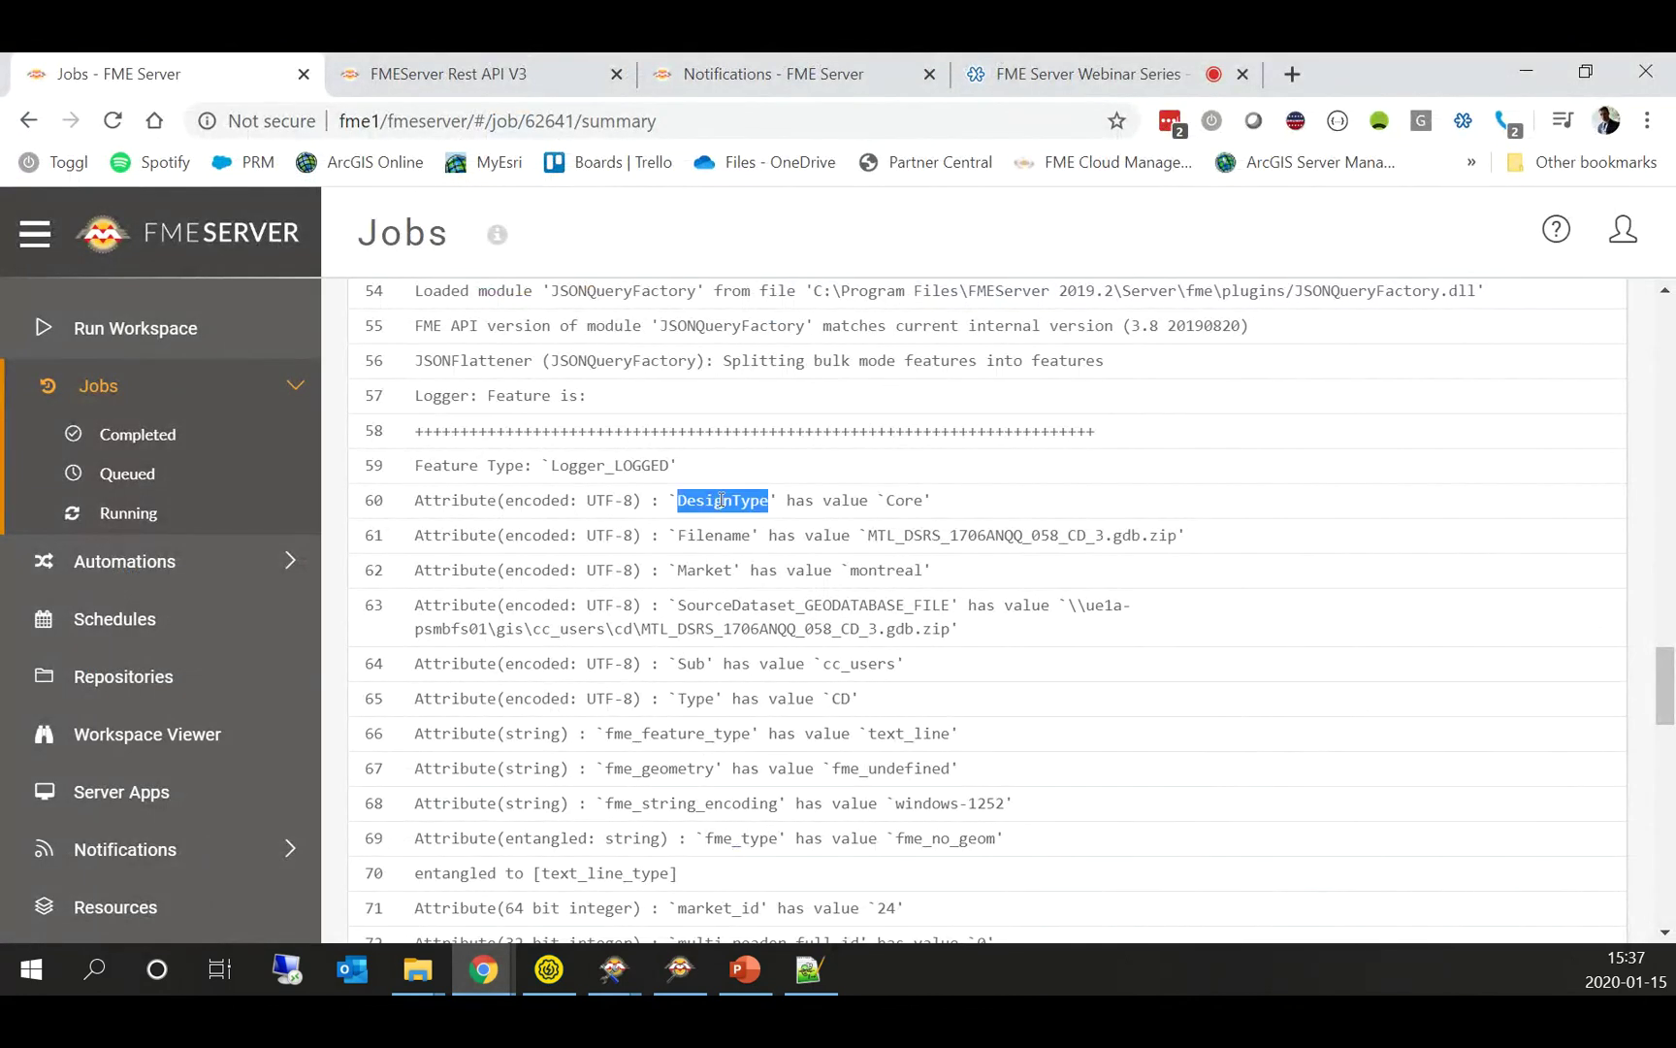
{"action": "double_click", "coordinate": [726, 537]}
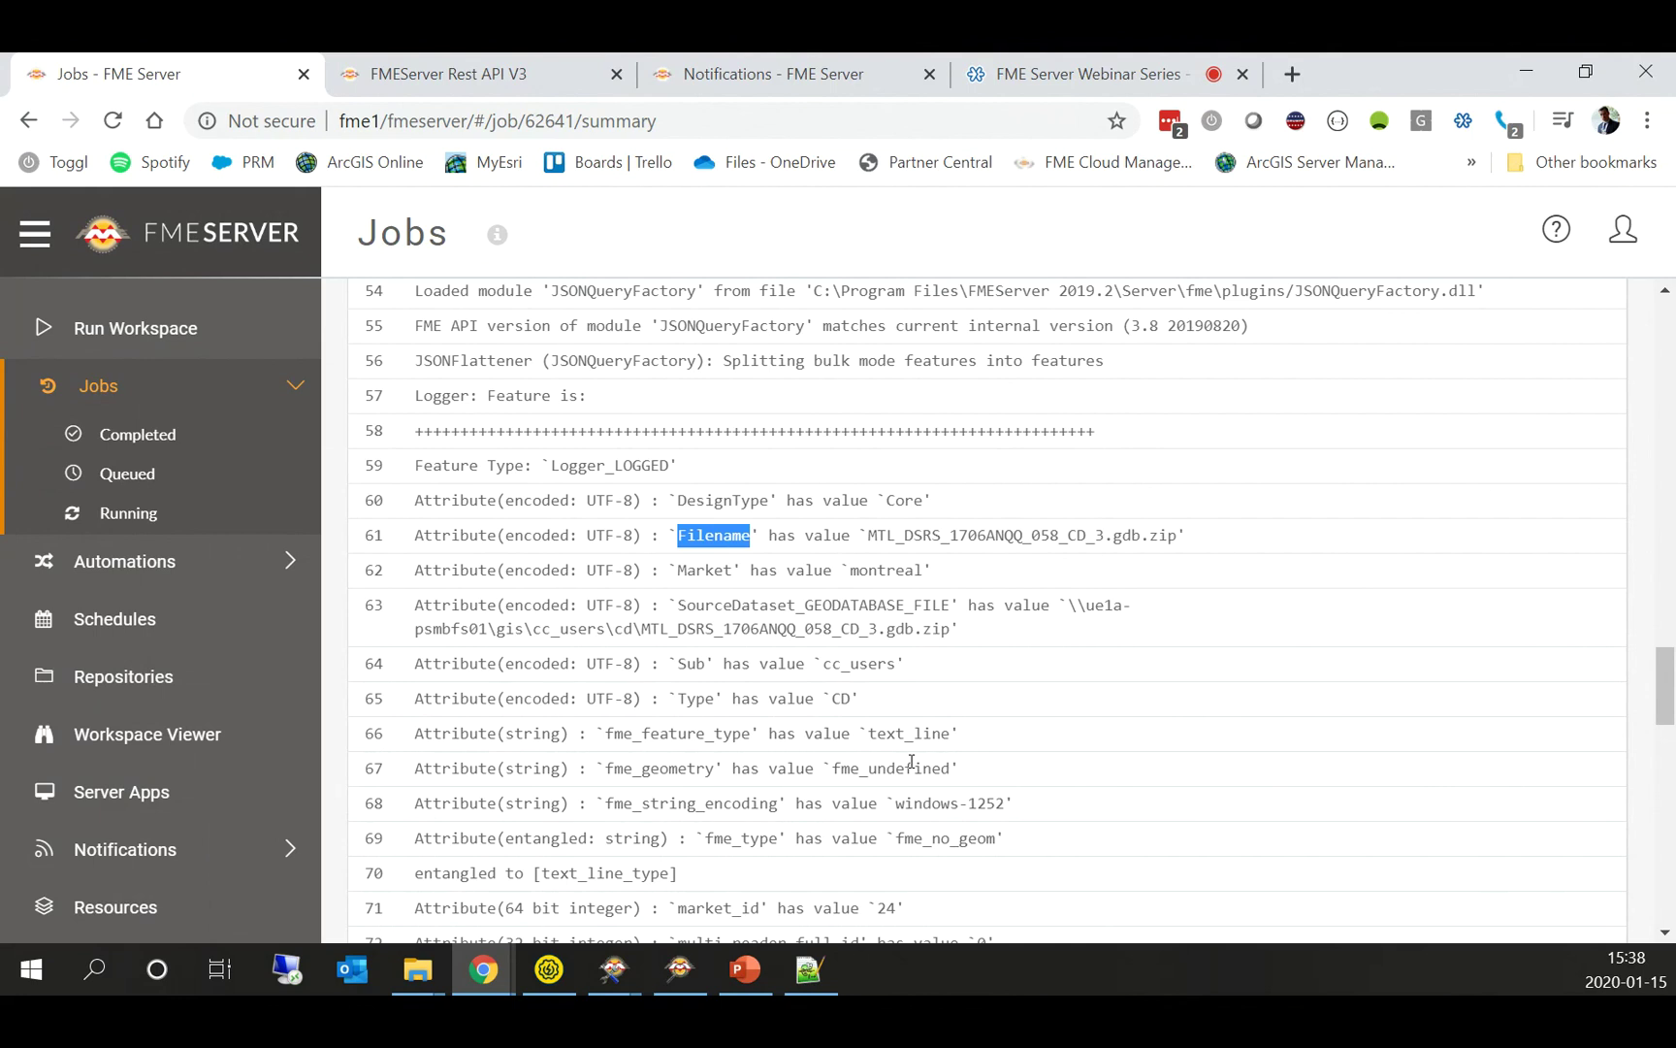
Step: Switch to PowerPoint and show the "Application to Application" slide in the slide show
{"action": "left_click", "coordinate": [742, 967]}
{"action": "left_click", "coordinate": [1408, 926]}
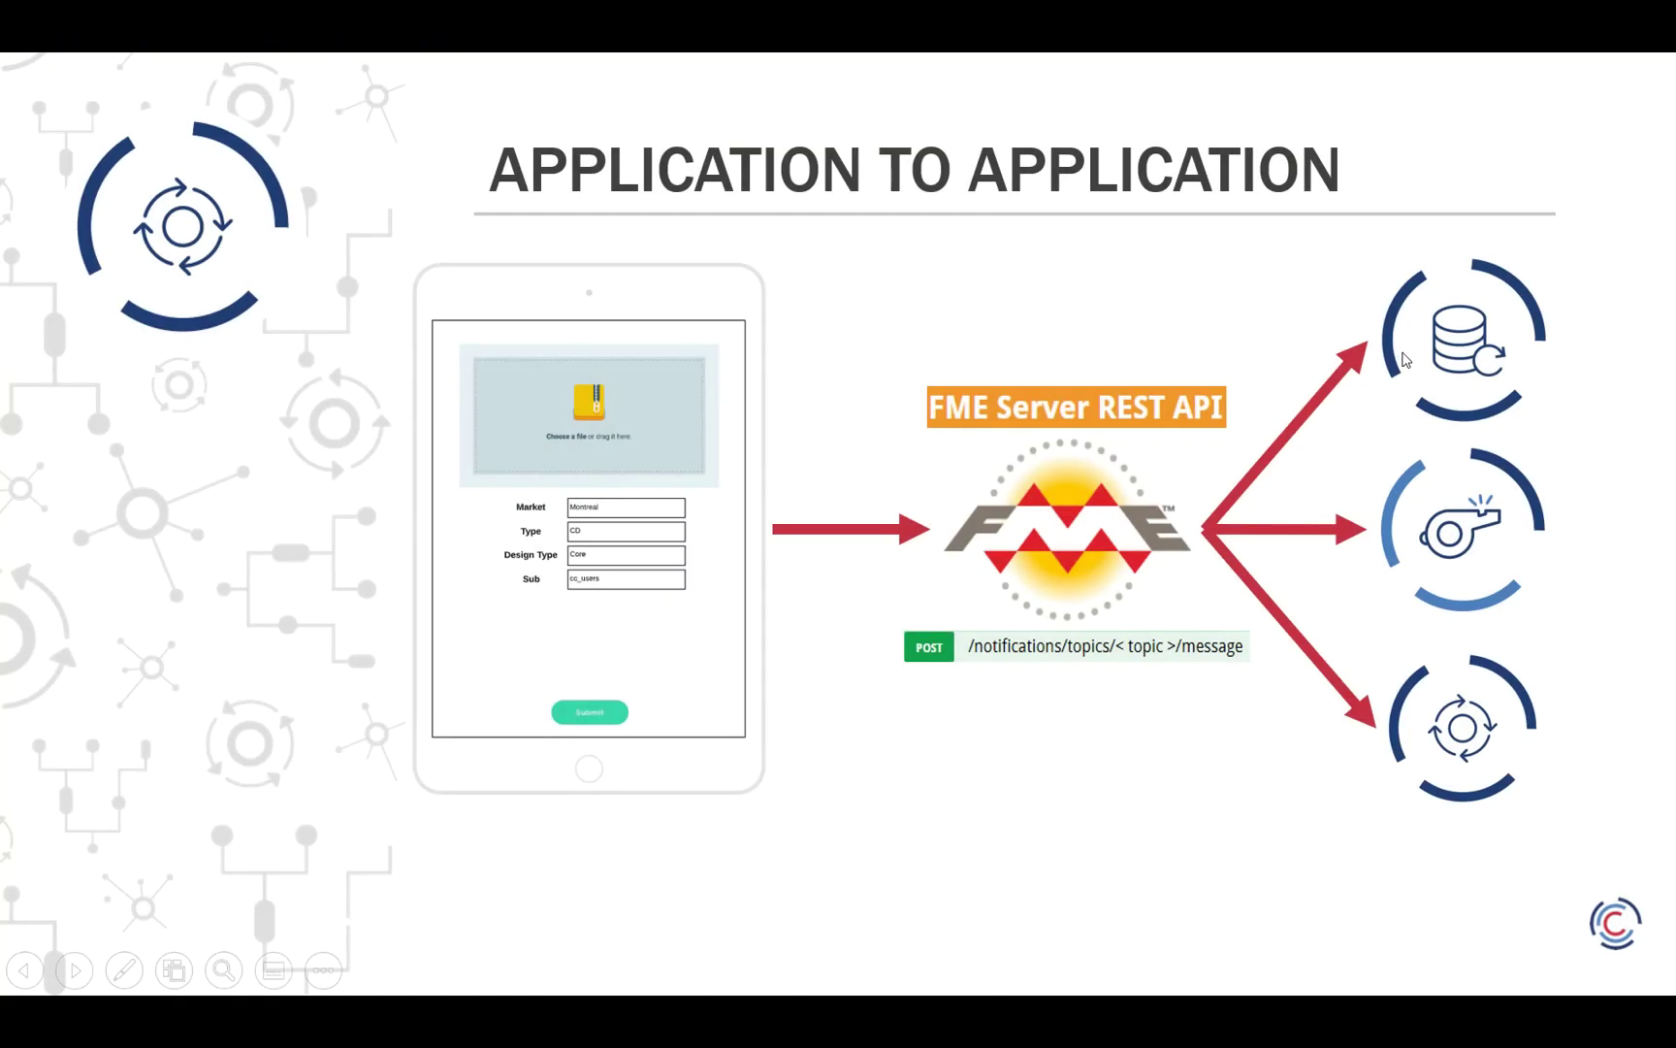